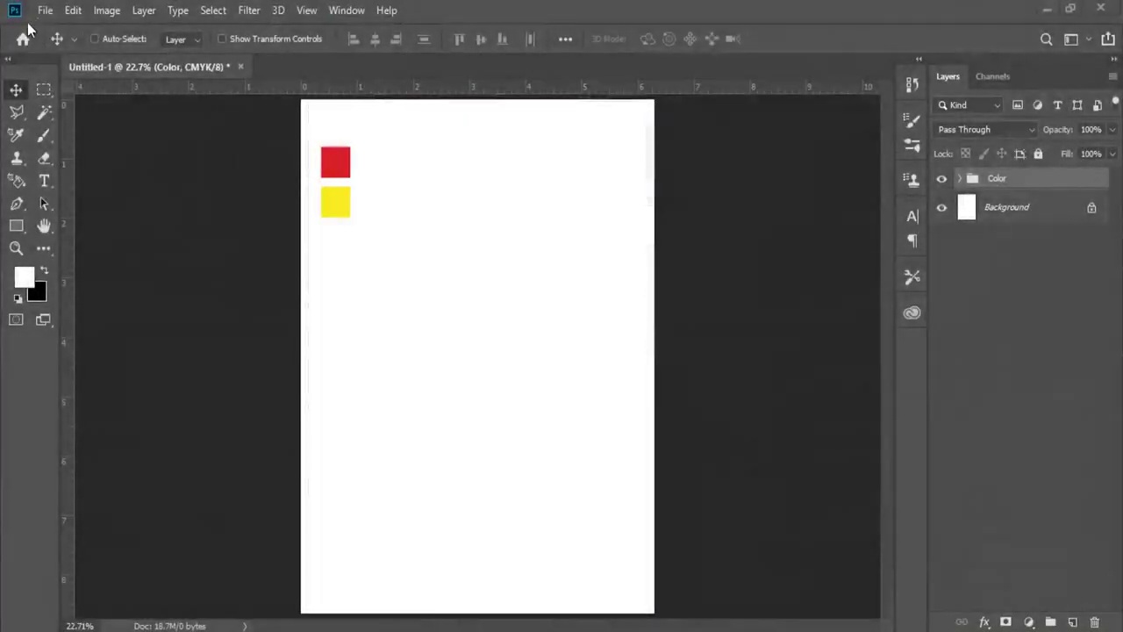
Step: Create a new portrait CMYK document 16 cm wide
{"action": "left_click", "coordinate": [45, 10]}
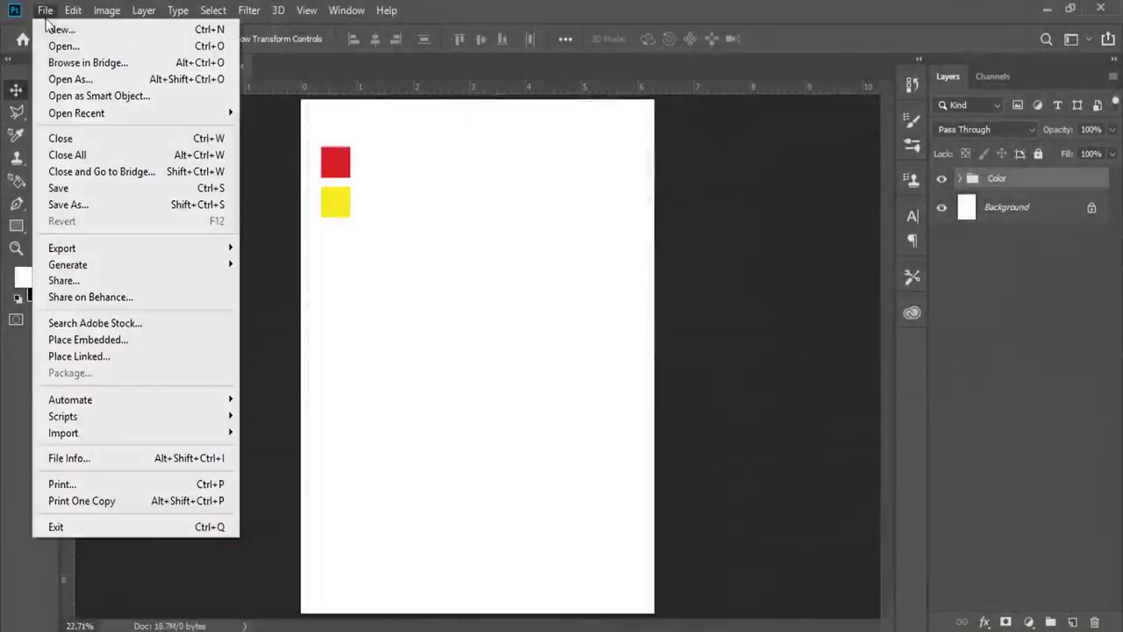
{"action": "key", "text": "ctrl+n"}
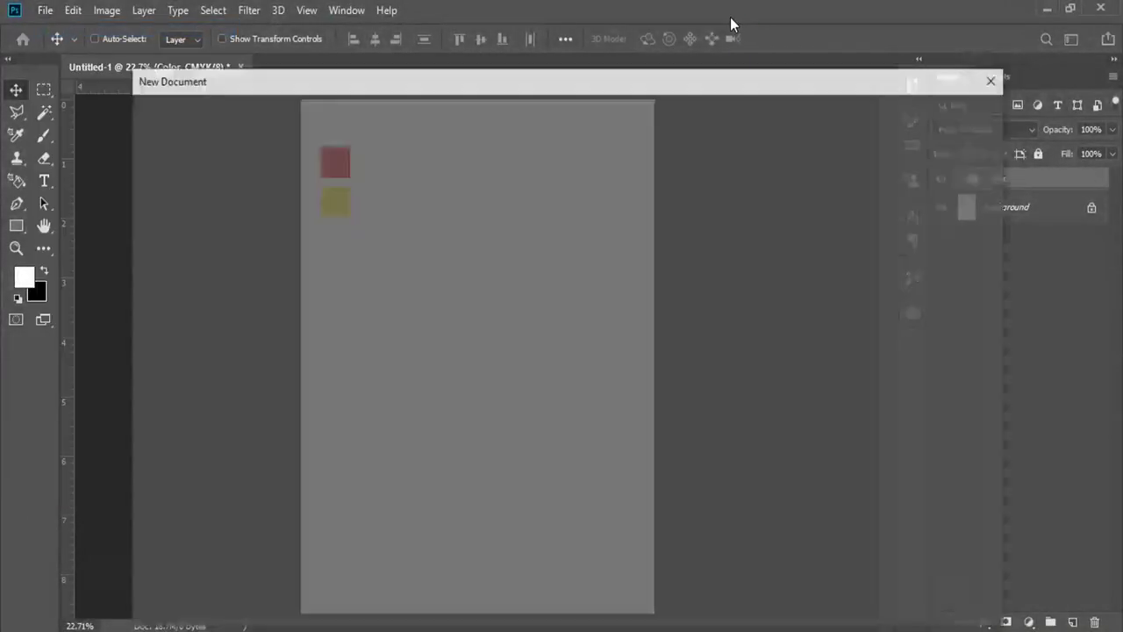
{"action": "double_click", "coordinate": [795, 238]}
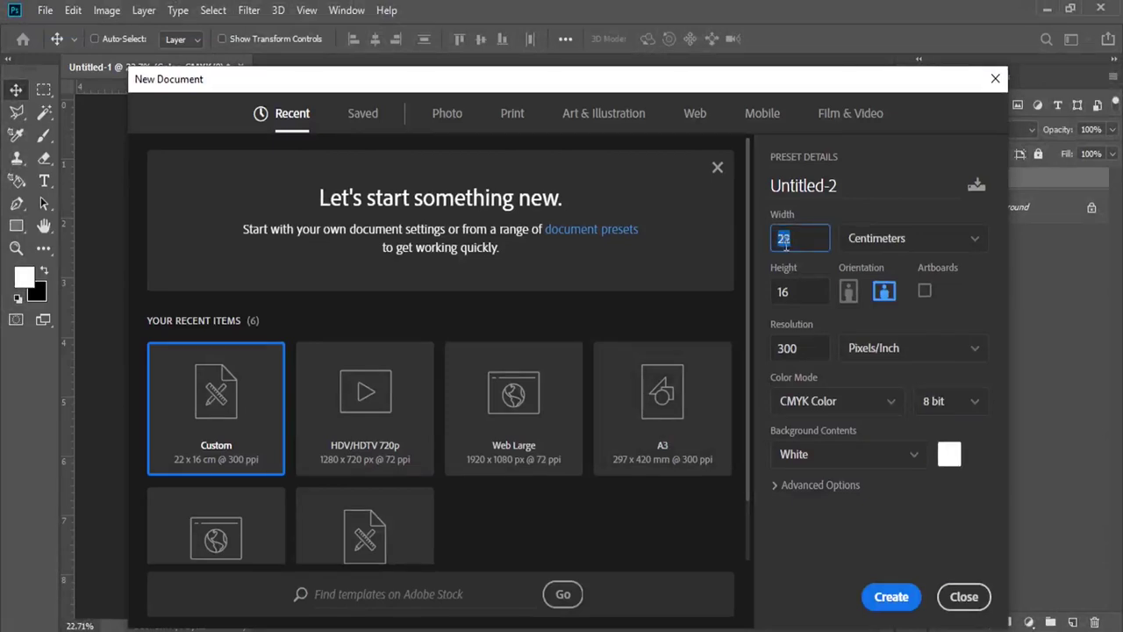
{"action": "key", "text": "Tab"}
{"action": "type", "text": "22"}
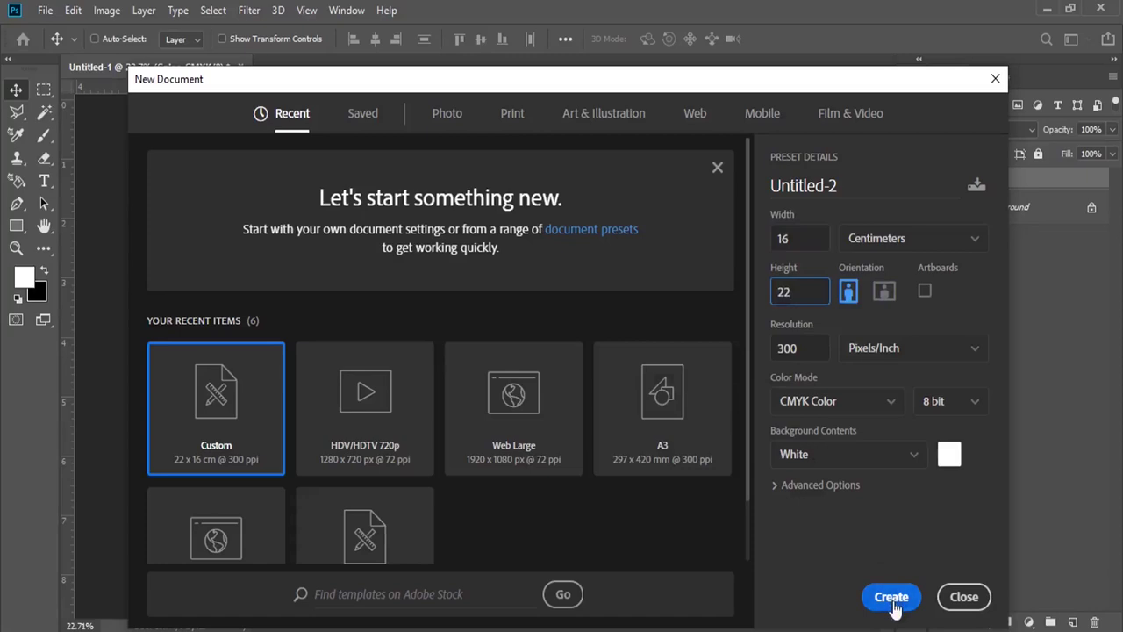
{"action": "left_click", "coordinate": [895, 597]}
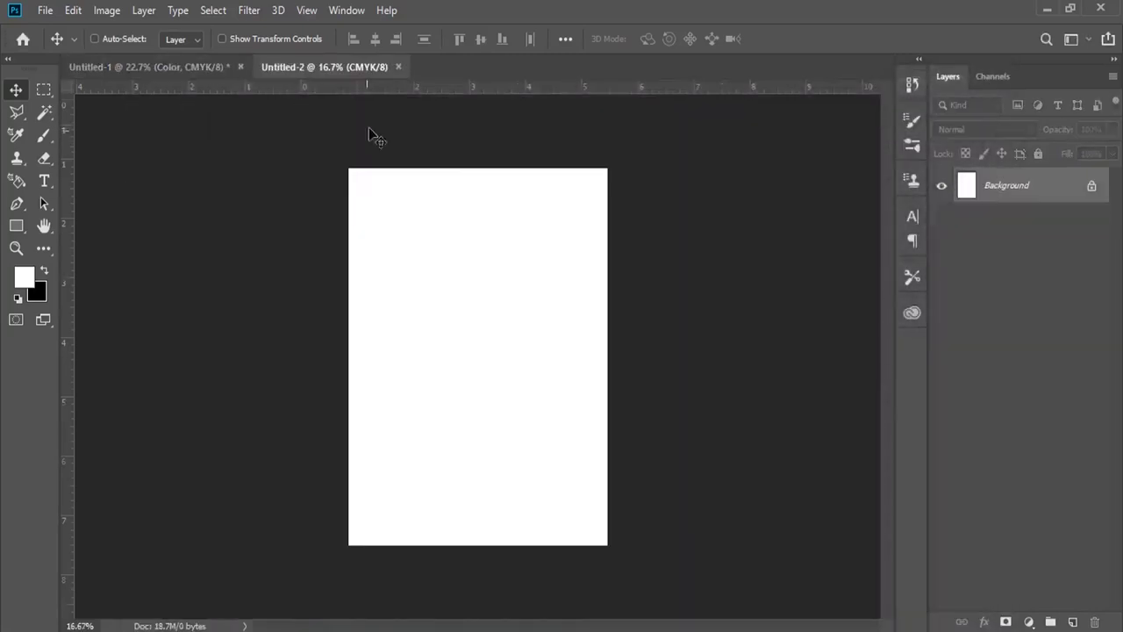
Step: Copy the red and yellow Color group into Untitled-2 and close Untitled-1 without saving
{"action": "left_click", "coordinate": [306, 9]}
{"action": "left_click", "coordinate": [351, 171]}
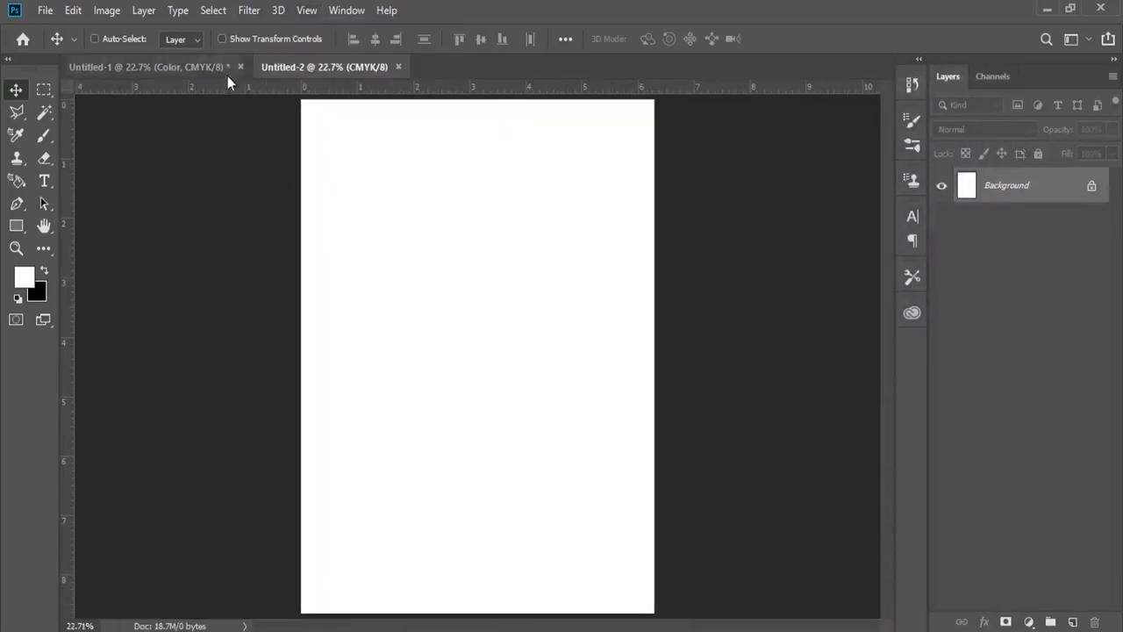
{"action": "left_click", "coordinate": [224, 68]}
{"action": "mouse_move", "coordinate": [353, 169]}
{"action": "left_mouse_down"}
{"action": "mouse_move", "coordinate": [349, 200]}
{"action": "mouse_move", "coordinate": [292, 121]}
{"action": "left_mouse_up"}
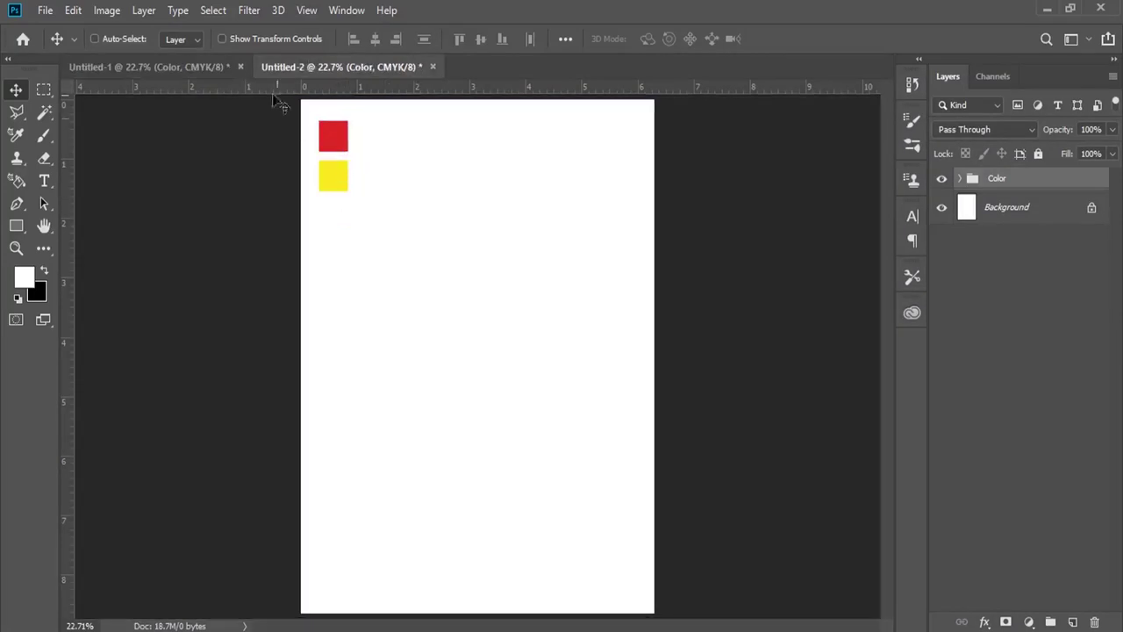
{"action": "left_click", "coordinate": [241, 66]}
{"action": "left_click", "coordinate": [554, 253]}
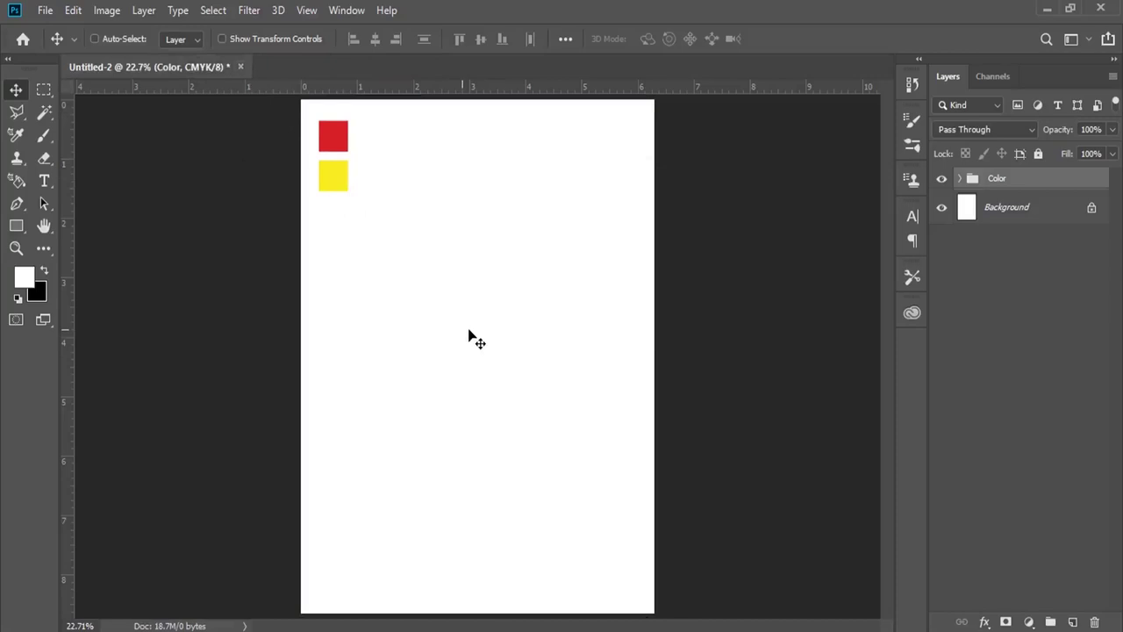
Step: Add Layer 1 and fill it with red sampled from the red square
{"action": "left_click", "coordinate": [1009, 214]}
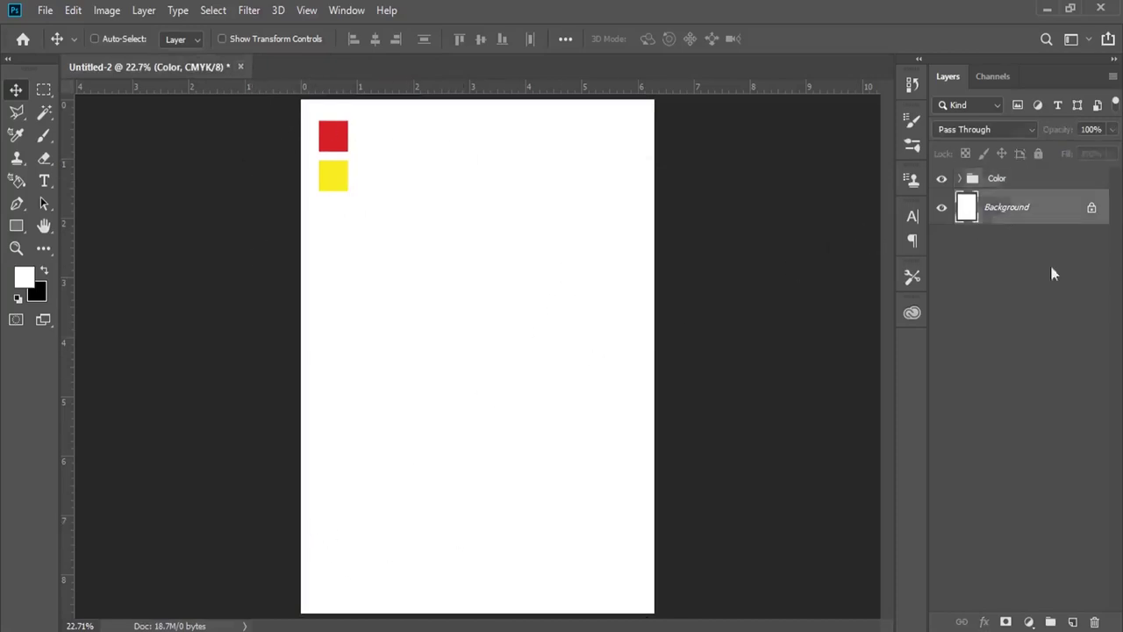
{"action": "left_click", "coordinate": [1072, 622]}
{"action": "left_click", "coordinate": [24, 280]}
{"action": "left_click", "coordinate": [341, 134]}
{"action": "left_click", "coordinate": [890, 323]}
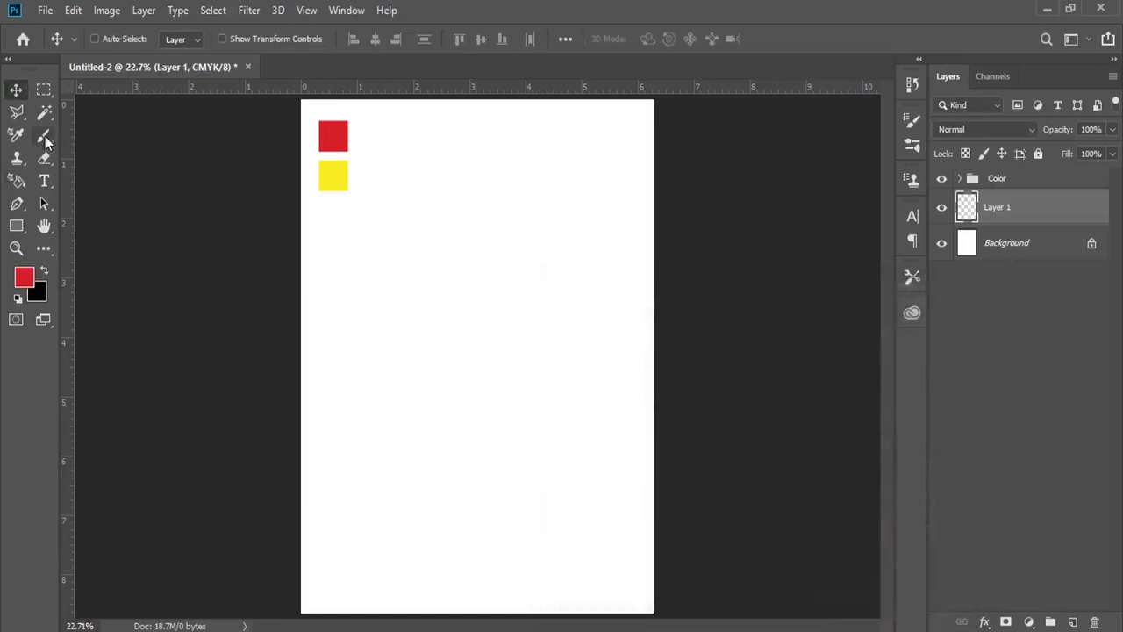
{"action": "left_click", "coordinate": [44, 137]}
{"action": "left_click", "coordinate": [43, 248]}
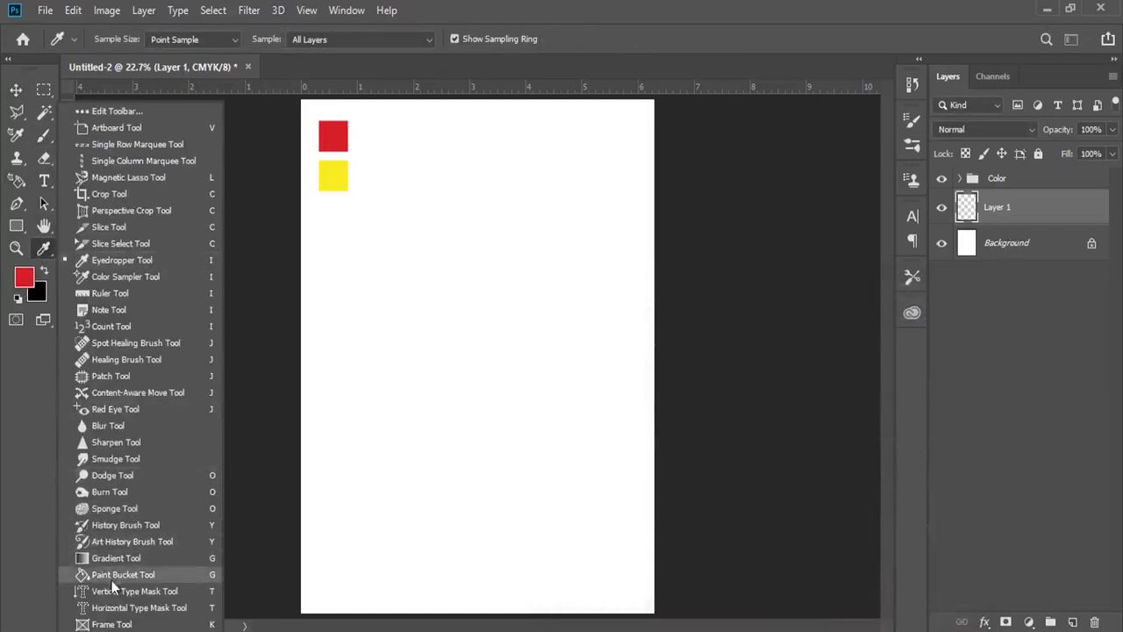
{"action": "left_click", "coordinate": [112, 577]}
{"action": "left_click", "coordinate": [605, 176]}
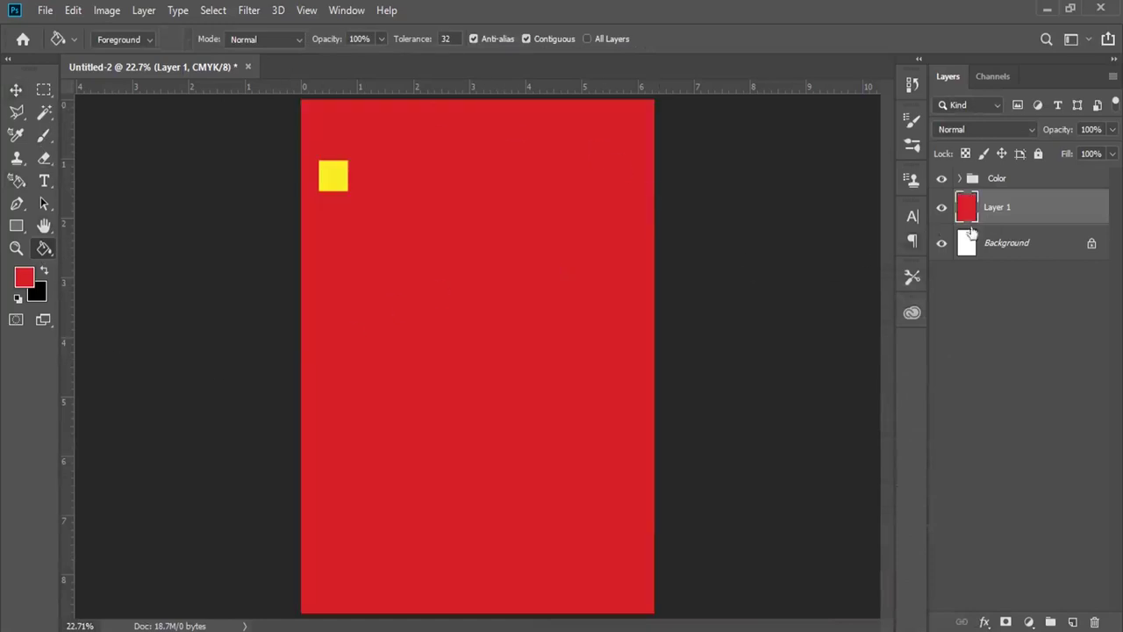
Step: Sample the swatch yellow and set up a soft round brush at 2165 px
{"action": "left_click", "coordinate": [24, 282]}
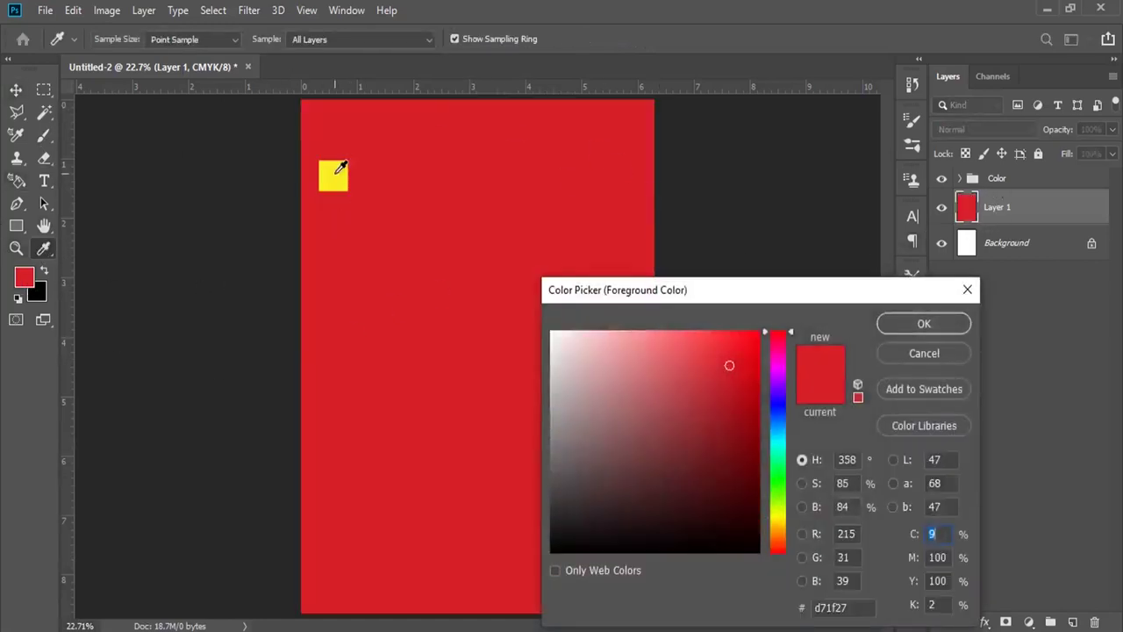
{"action": "left_click", "coordinate": [338, 174]}
{"action": "left_click", "coordinate": [923, 322]}
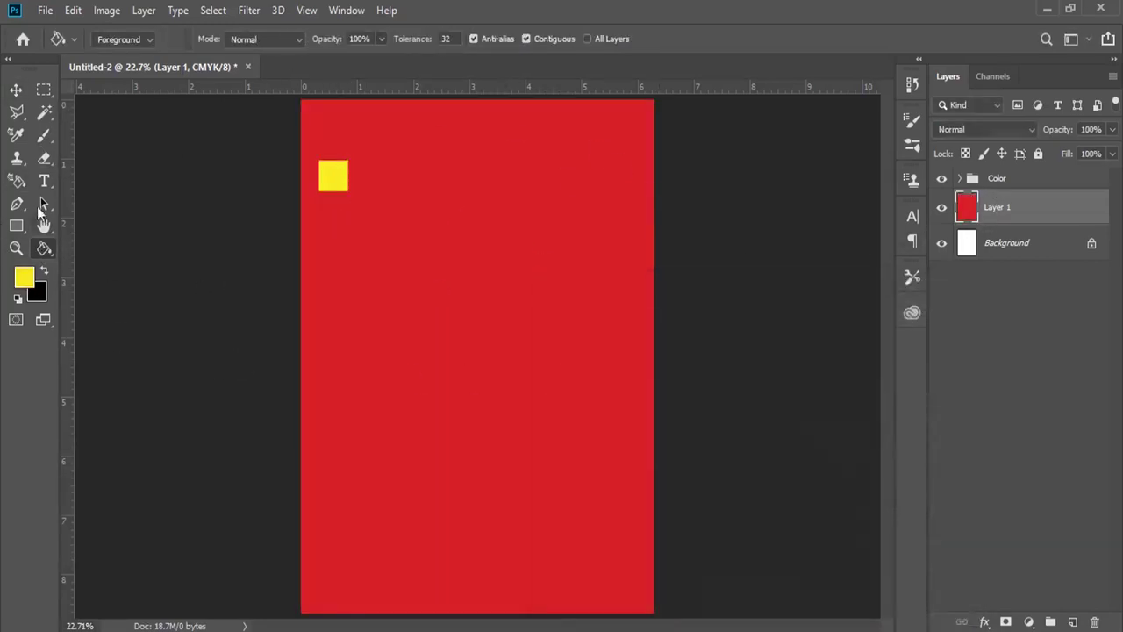
{"action": "right_click", "coordinate": [44, 139]}
{"action": "left_click", "coordinate": [102, 138]}
{"action": "right_click", "coordinate": [482, 239]}
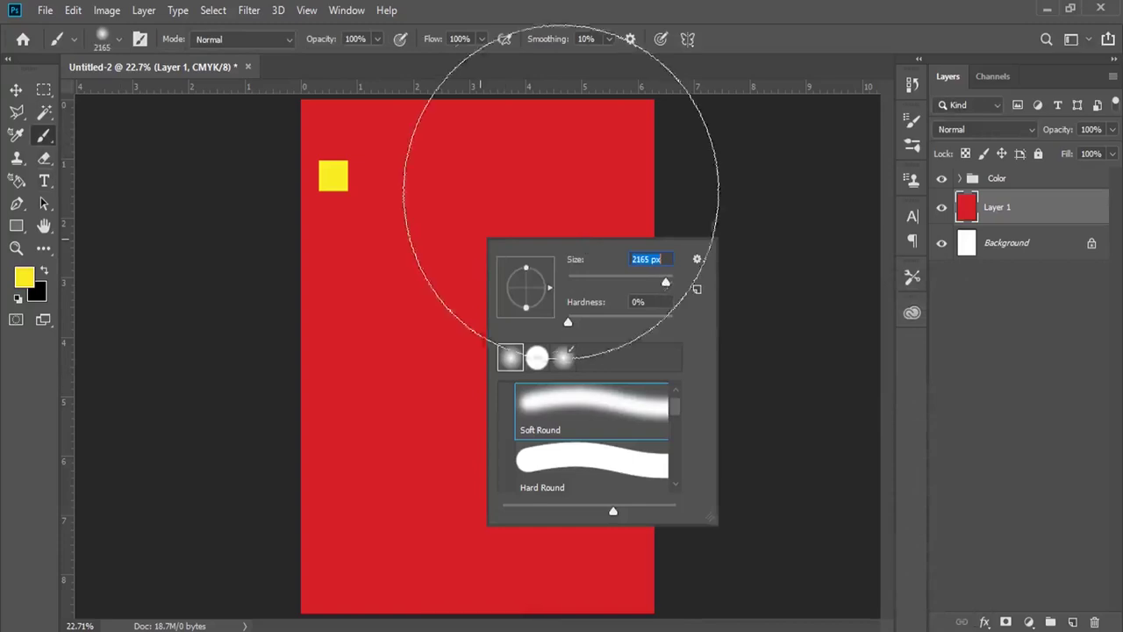
{"action": "key", "text": "Return"}
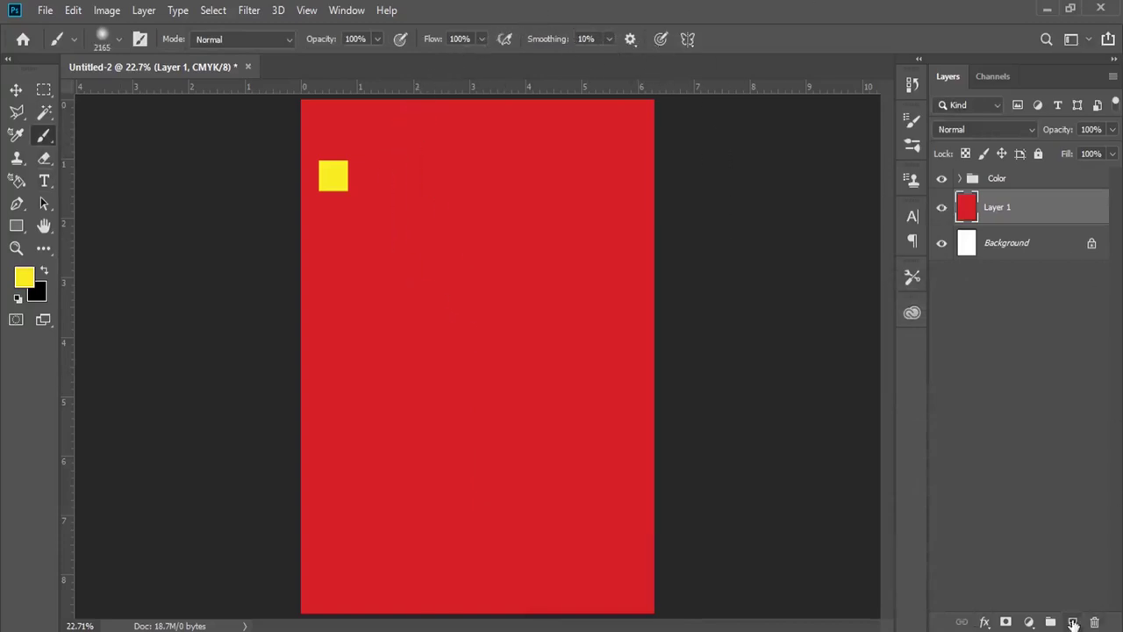
Step: On new Layer 2, paint a soft yellow glow near the top centre at 1457 px
{"action": "left_click", "coordinate": [1073, 621]}
{"action": "left_click", "coordinate": [507, 234]}
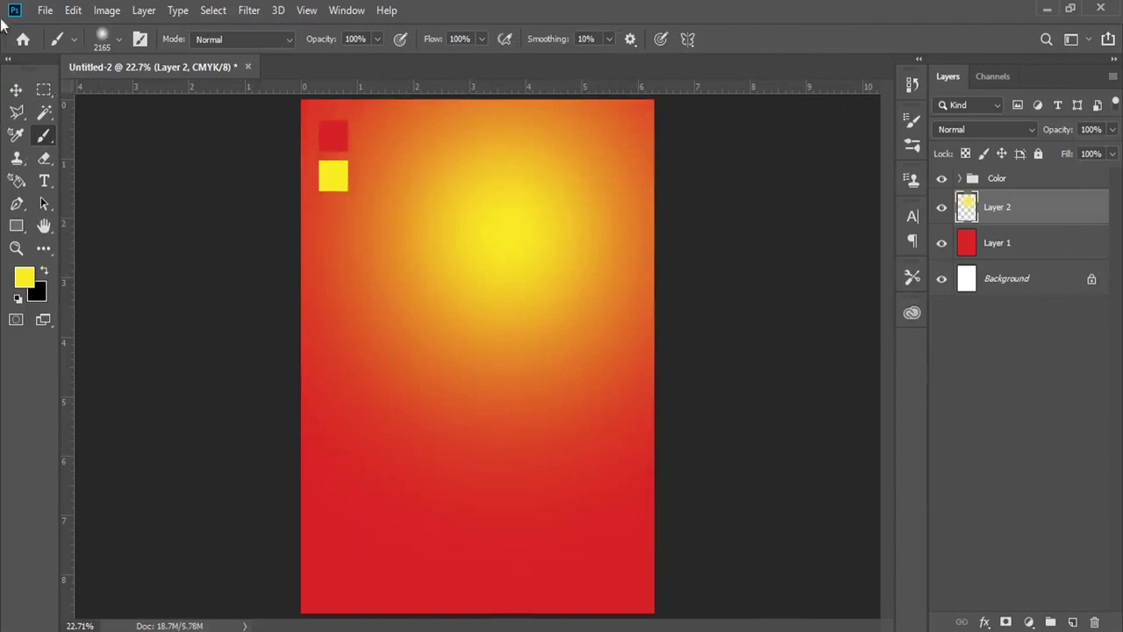
{"action": "right_click", "coordinate": [529, 229]}
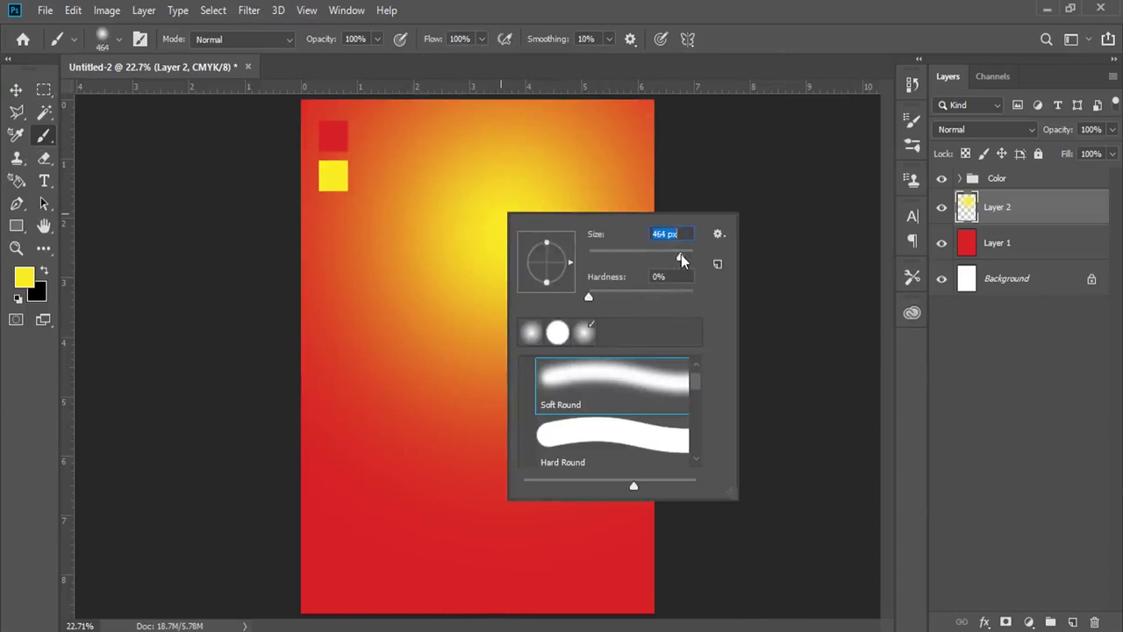
{"action": "left_click_drag", "start_coordinate": [681, 255], "coordinate": [691, 257]}
{"action": "key", "text": "Return"}
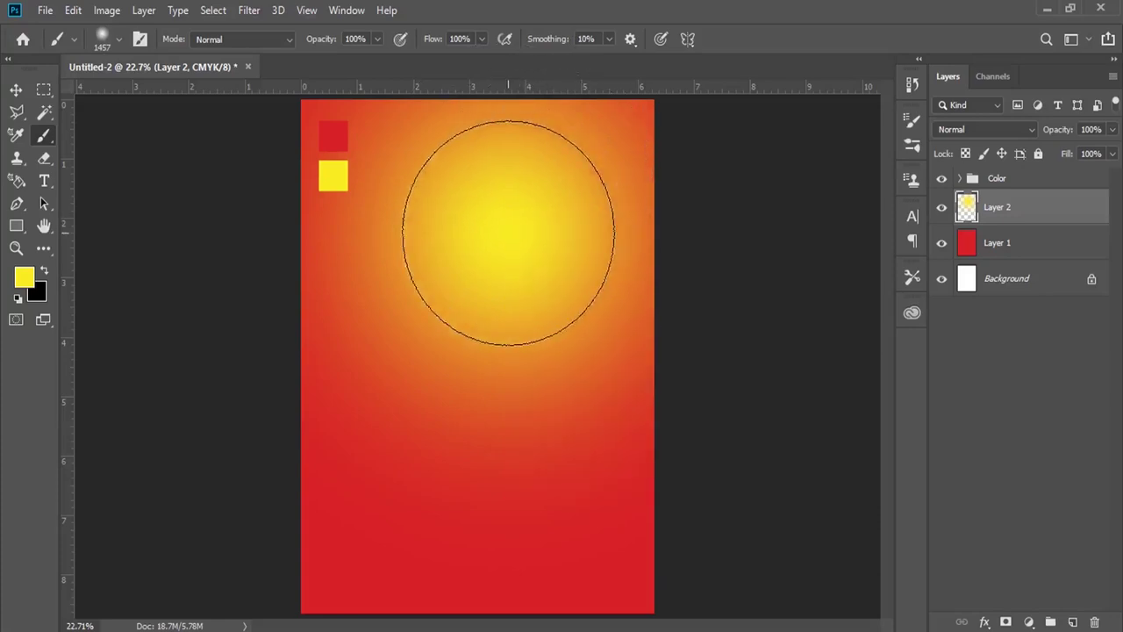
{"action": "left_click", "coordinate": [508, 233]}
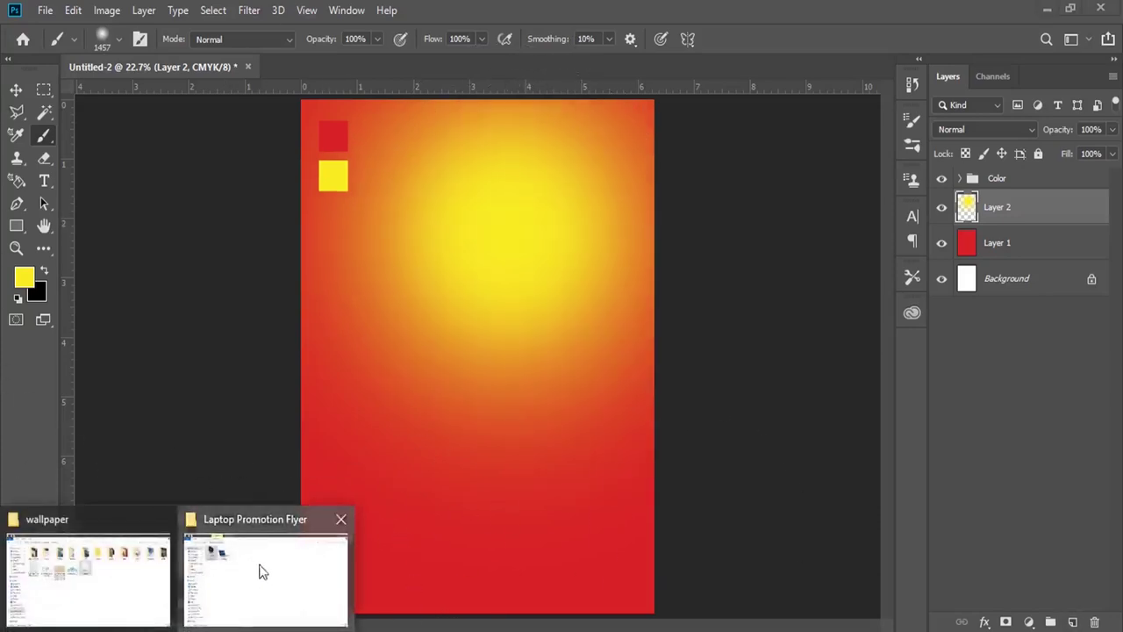
Step: Place the pngegg laptop image from the Laptop Promotion Flyer folder into the flyer
{"action": "left_click", "coordinate": [258, 571]}
{"action": "left_click", "coordinate": [369, 144]}
{"action": "left_click_drag", "start_coordinate": [354, 198], "coordinate": [489, 312]}
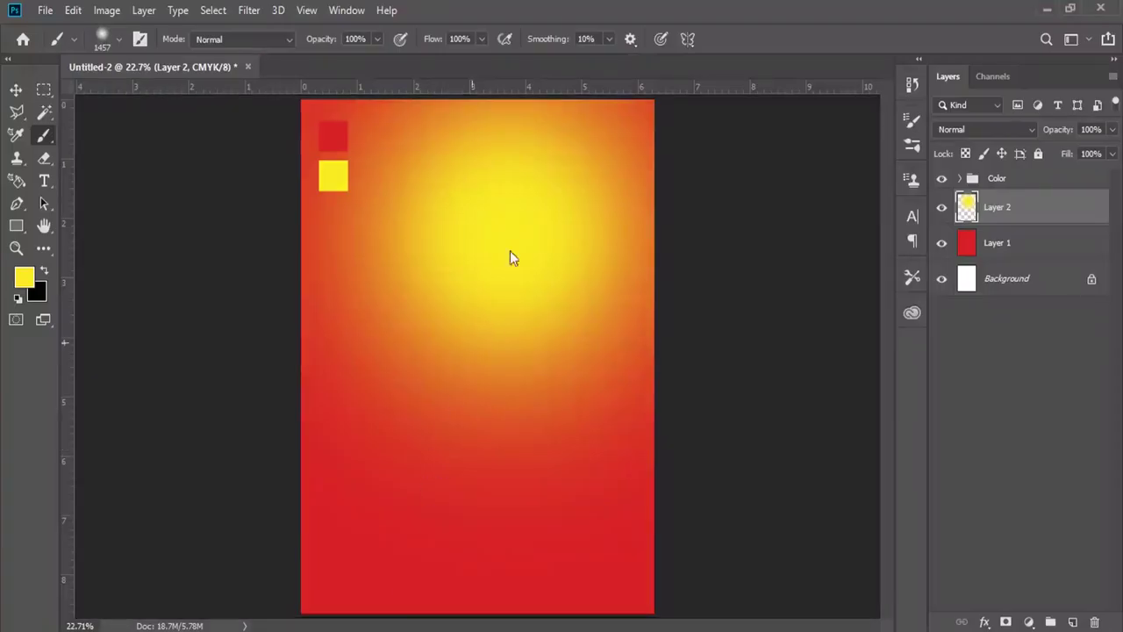
{"action": "left_click", "coordinate": [73, 11]}
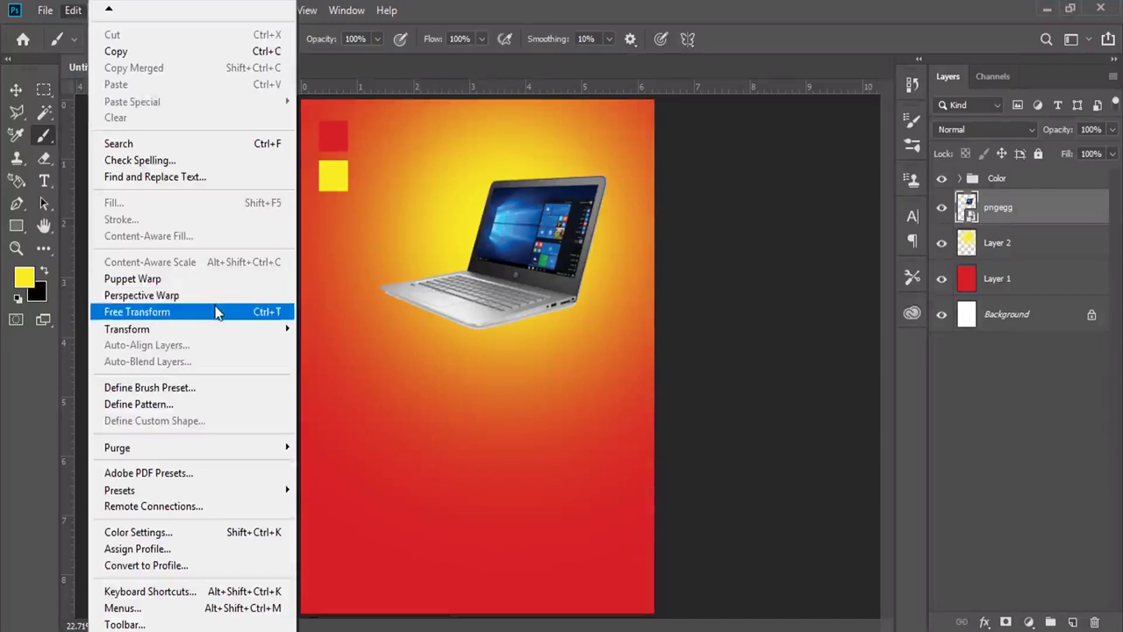
{"action": "left_click", "coordinate": [175, 309]}
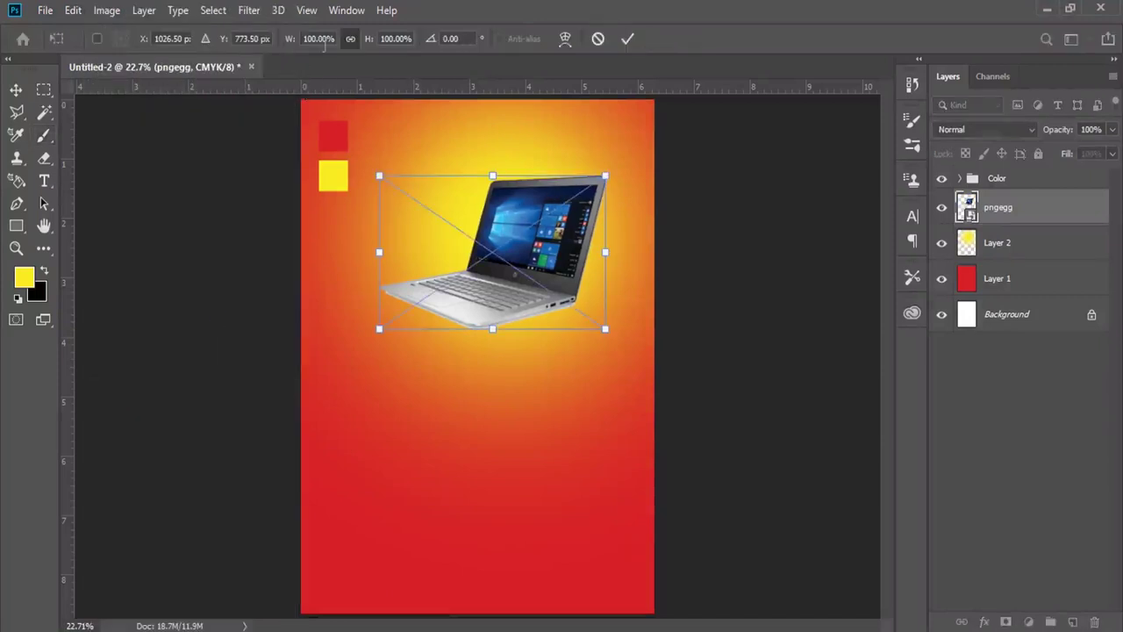
Step: Scale the laptop to about 123% and position it over the yellow glow
{"action": "left_click_drag", "start_coordinate": [287, 41], "coordinate": [293, 41]}
{"action": "mouse_move", "coordinate": [565, 182]}
{"action": "left_mouse_down"}
{"action": "mouse_move", "coordinate": [575, 127]}
{"action": "mouse_move", "coordinate": [579, 145]}
{"action": "left_mouse_up"}
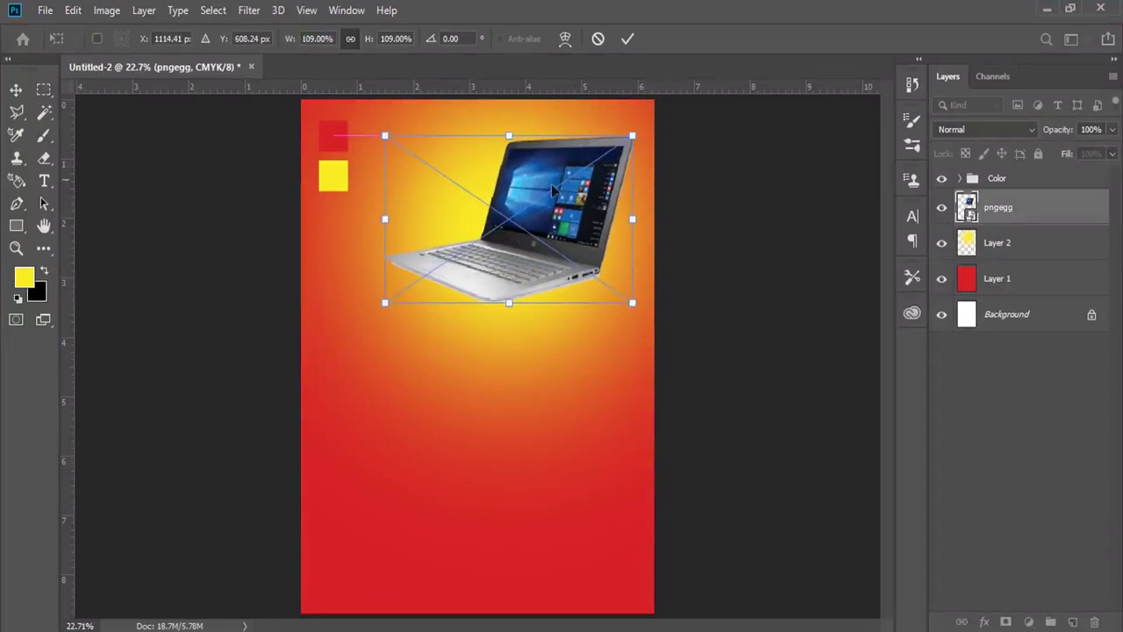
{"action": "left_click_drag", "start_coordinate": [386, 303], "coordinate": [356, 321]}
{"action": "left_click_drag", "start_coordinate": [550, 248], "coordinate": [543, 247]}
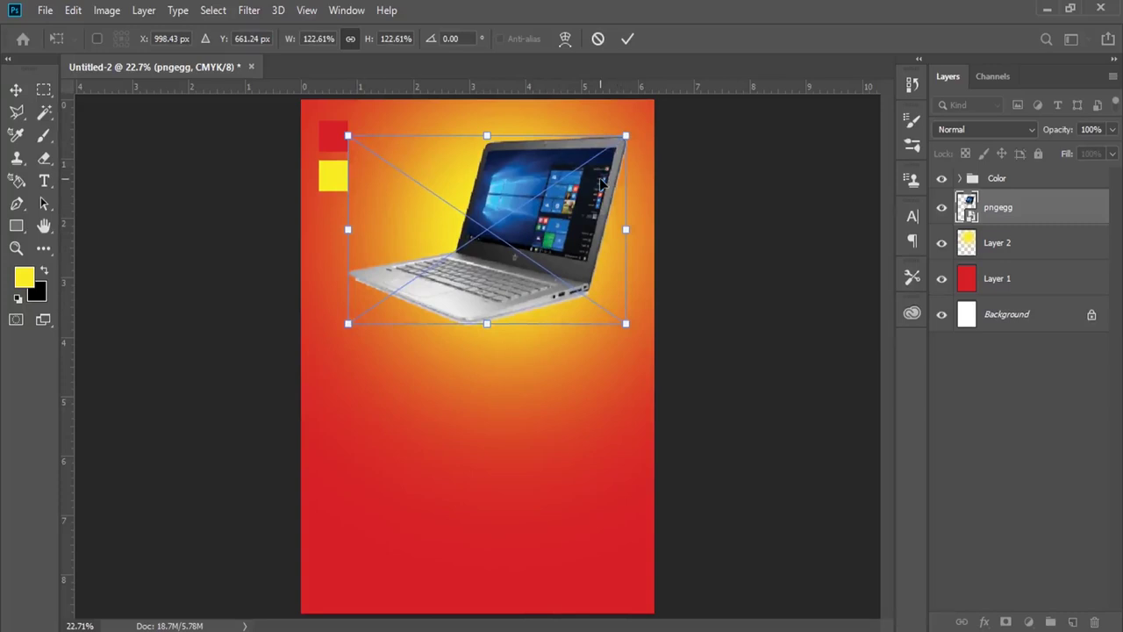
{"action": "left_click_drag", "start_coordinate": [602, 182], "coordinate": [611, 164]}
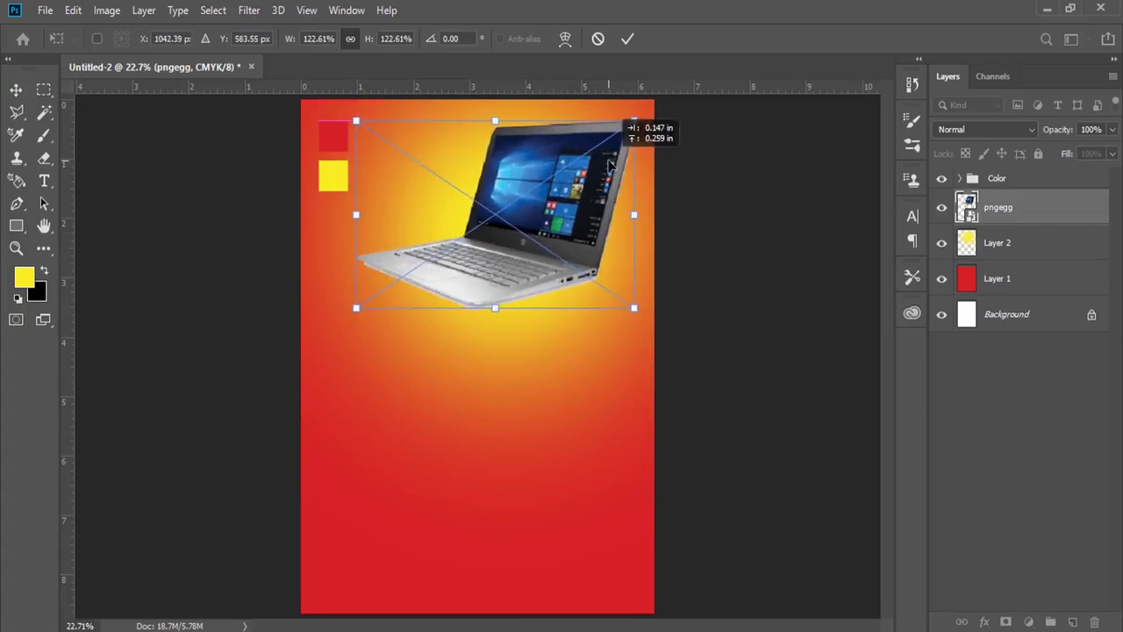
{"action": "left_click_drag", "start_coordinate": [611, 164], "coordinate": [604, 180]}
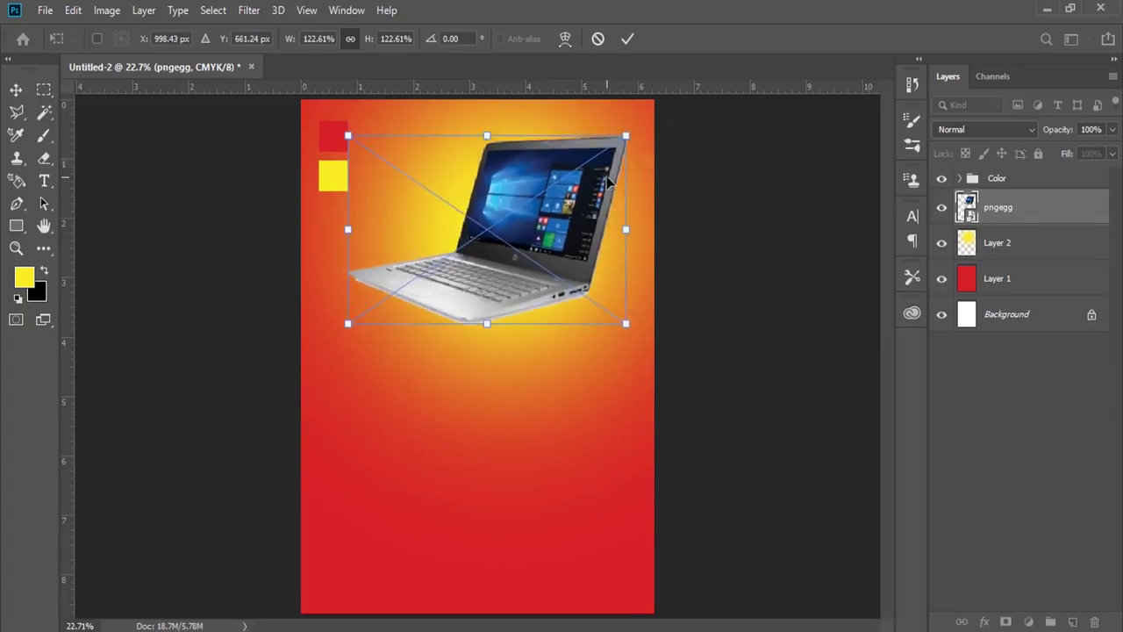
{"action": "key", "text": "Return"}
{"action": "key", "text": "b"}
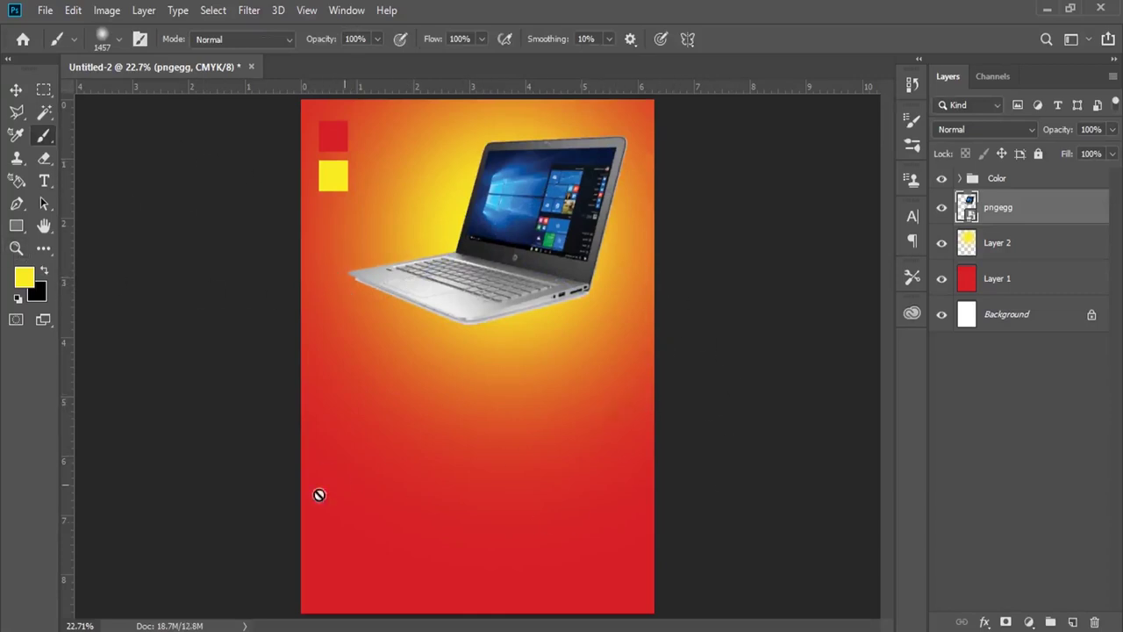
{"action": "left_click", "coordinate": [346, 587]}
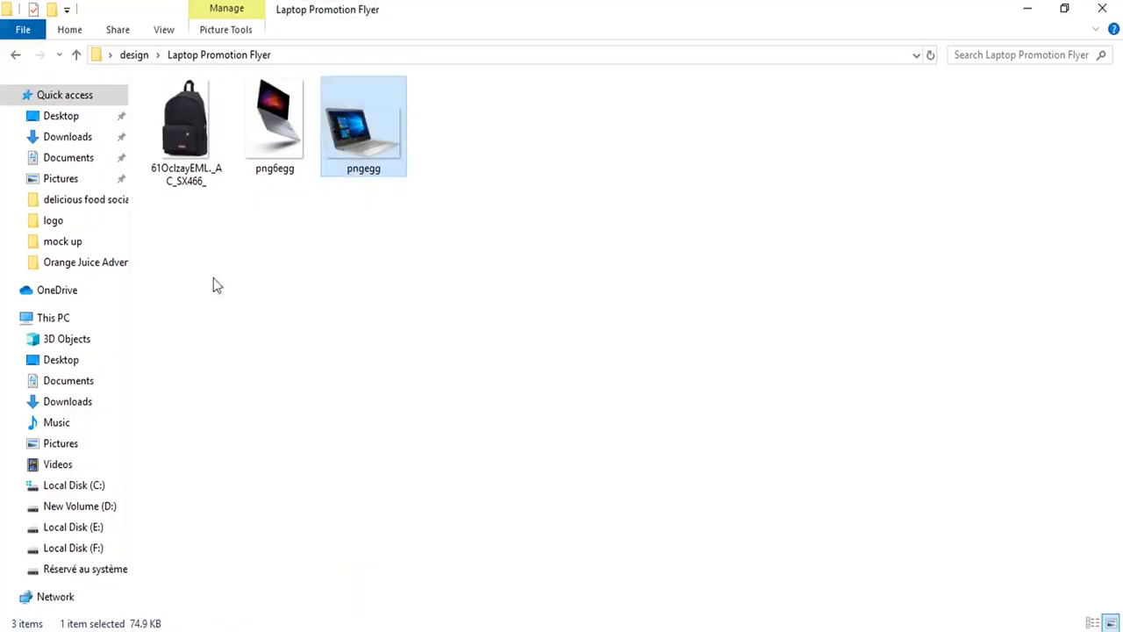
Step: Open the backpack image from the flyer folder as its own document
{"action": "left_click", "coordinate": [198, 151]}
{"action": "mouse_move", "coordinate": [179, 161]}
{"action": "left_mouse_down"}
{"action": "mouse_move", "coordinate": [293, 622]}
{"action": "mouse_move", "coordinate": [349, 631]}
{"action": "mouse_move", "coordinate": [362, 577]}
{"action": "left_mouse_up"}
{"action": "left_click_drag", "start_coordinate": [490, 70], "coordinate": [465, 69]}
{"action": "left_click_drag", "start_coordinate": [244, 78], "coordinate": [243, 78]}
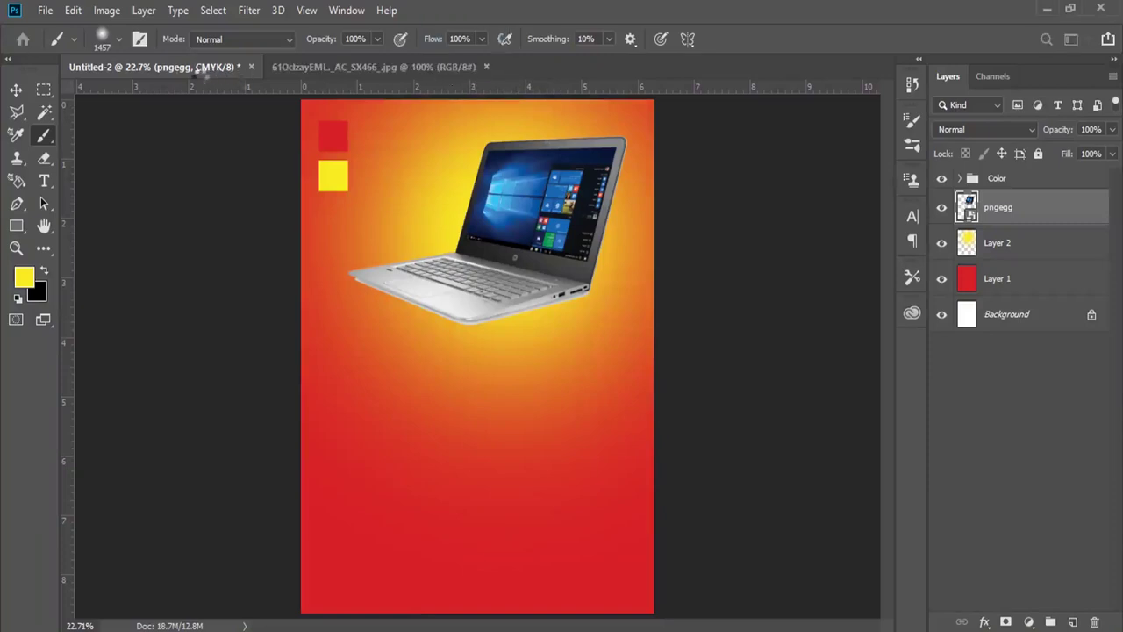
Step: Unlock the backpack as Layer 0 and clear its Magic Wand-selected white background
{"action": "left_click", "coordinate": [36, 111]}
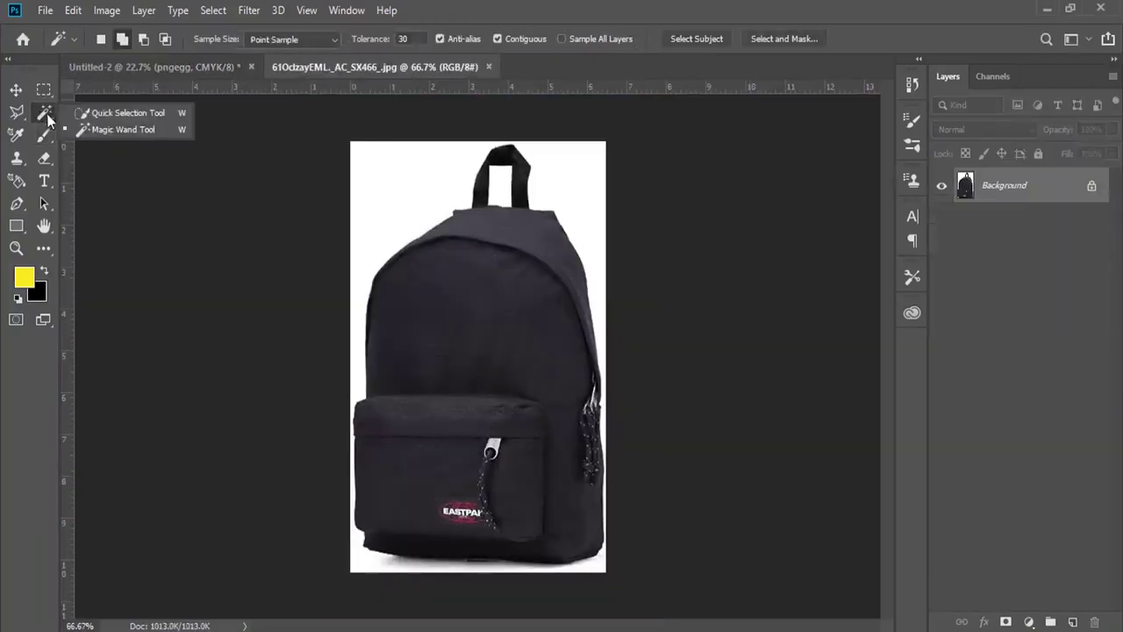
{"action": "left_click", "coordinate": [104, 133]}
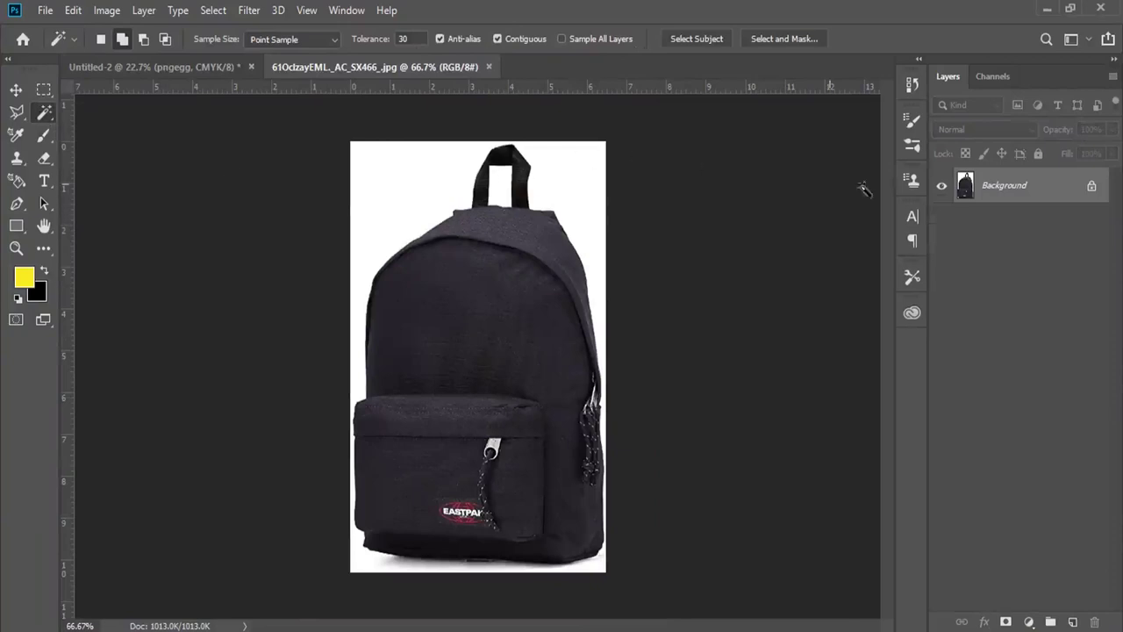
{"action": "double_click", "coordinate": [1000, 186]}
{"action": "left_click", "coordinate": [681, 184]}
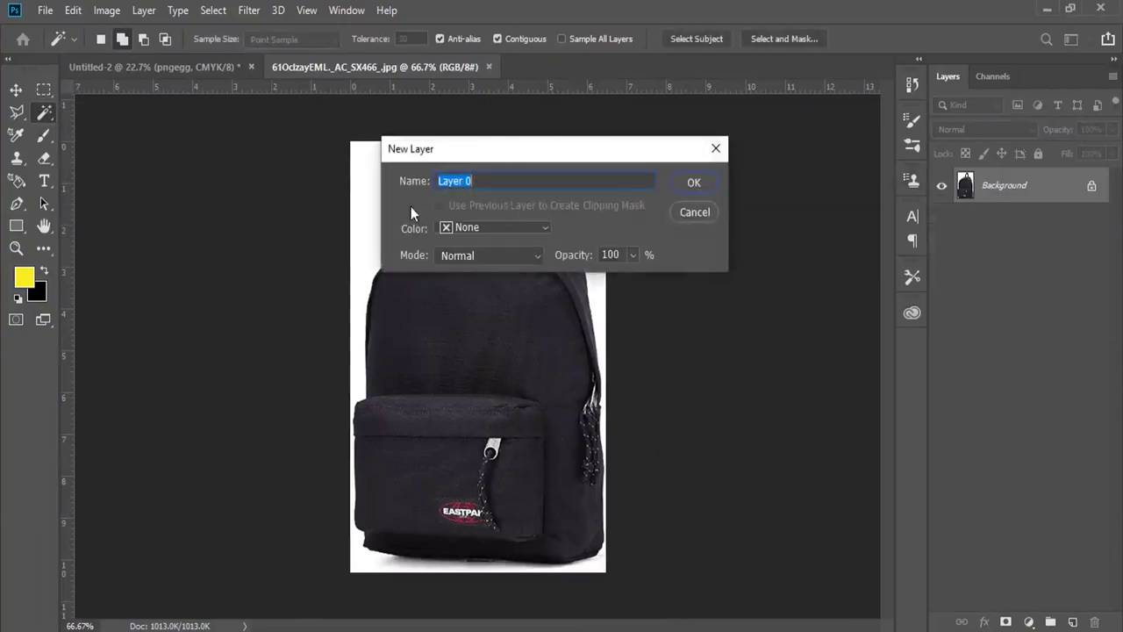
{"action": "left_click", "coordinate": [383, 191]}
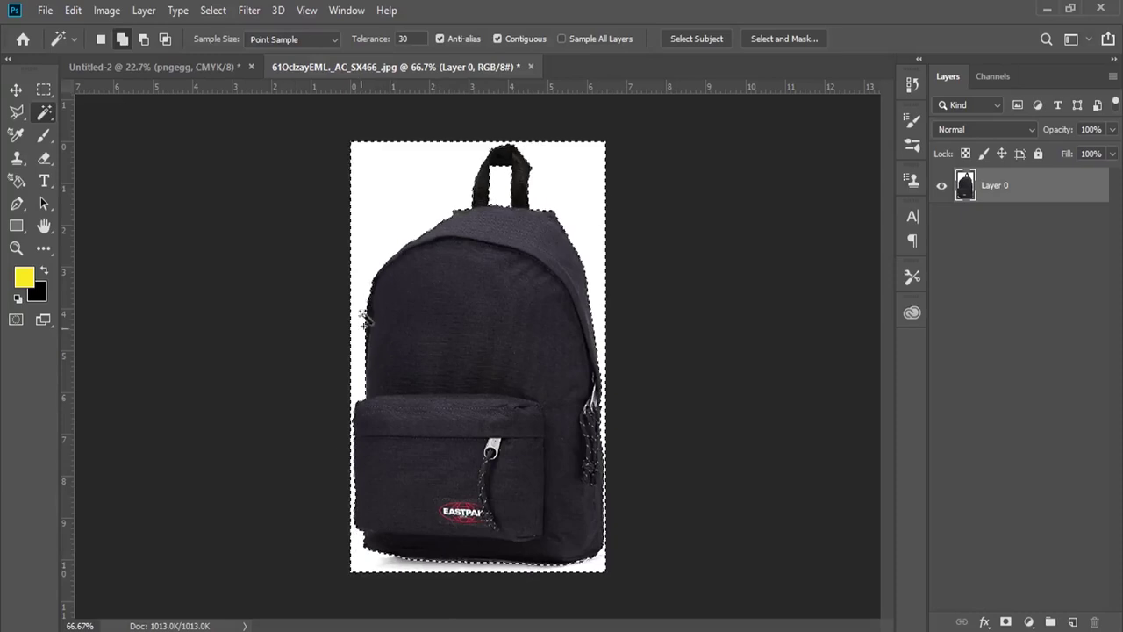
{"action": "left_click", "coordinate": [73, 9]}
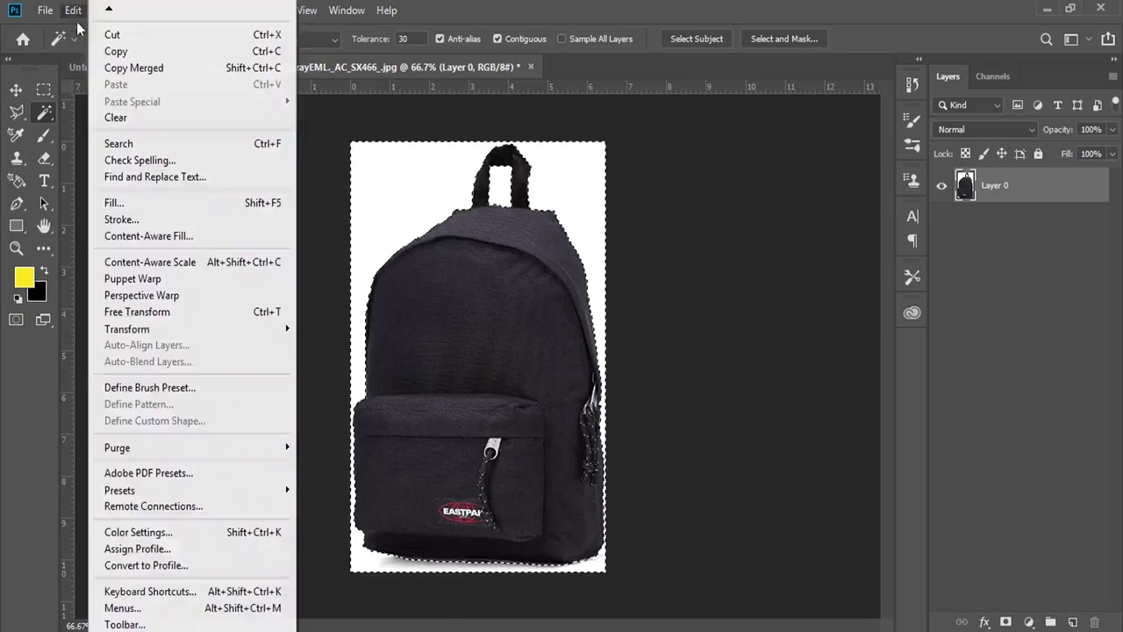
{"action": "left_click", "coordinate": [112, 123]}
{"action": "left_click", "coordinate": [212, 10]}
{"action": "left_click", "coordinate": [229, 46]}
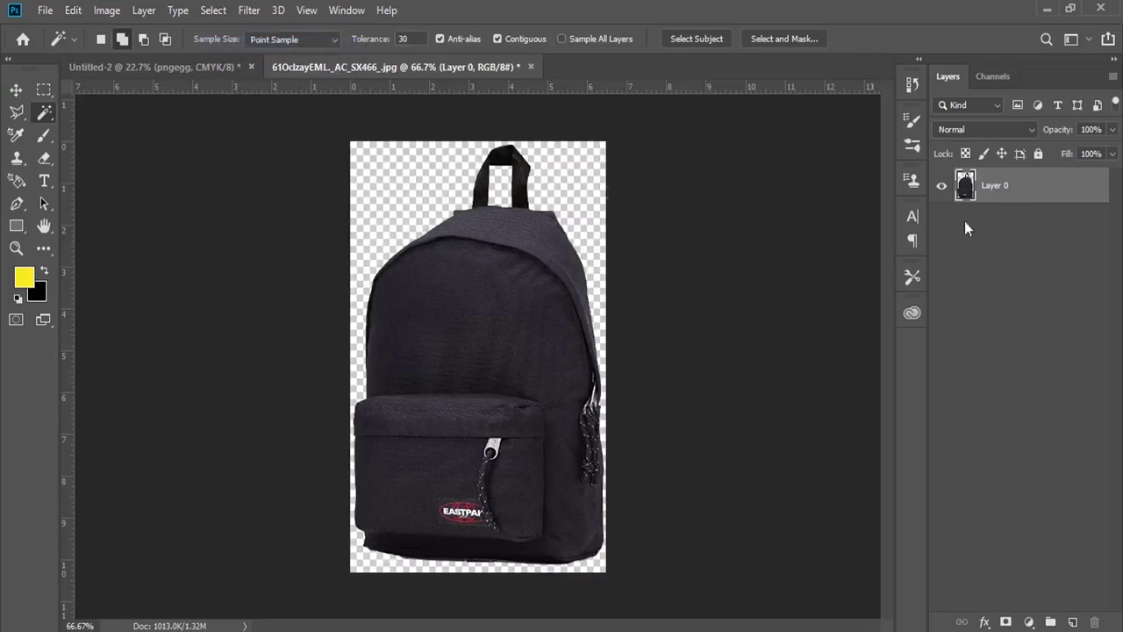
Step: Convert the backpack layer to a smart object and drag it toward Untitled-2
{"action": "right_click", "coordinate": [1051, 192]}
{"action": "left_click", "coordinate": [877, 230]}
{"action": "left_click", "coordinate": [15, 90]}
{"action": "left_click_drag", "start_coordinate": [506, 261], "coordinate": [389, 279]}
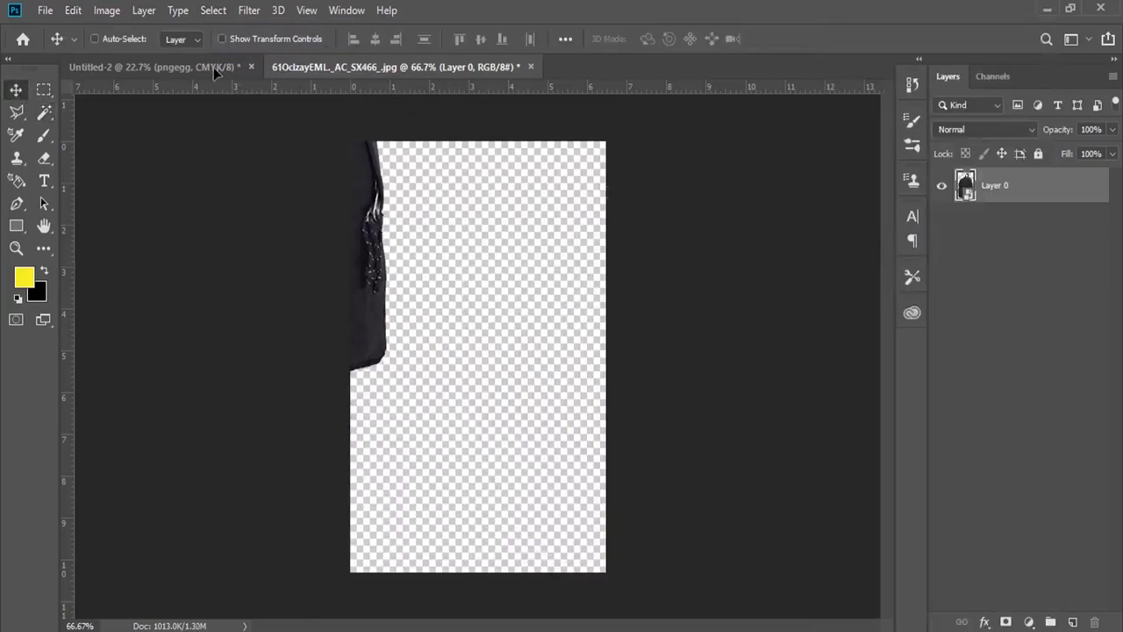
Step: Drop the backpack into the flyer as Layer 3, scaled about 25% beside the laptop's left edge
{"action": "left_click_drag", "start_coordinate": [392, 275], "coordinate": [386, 262]}
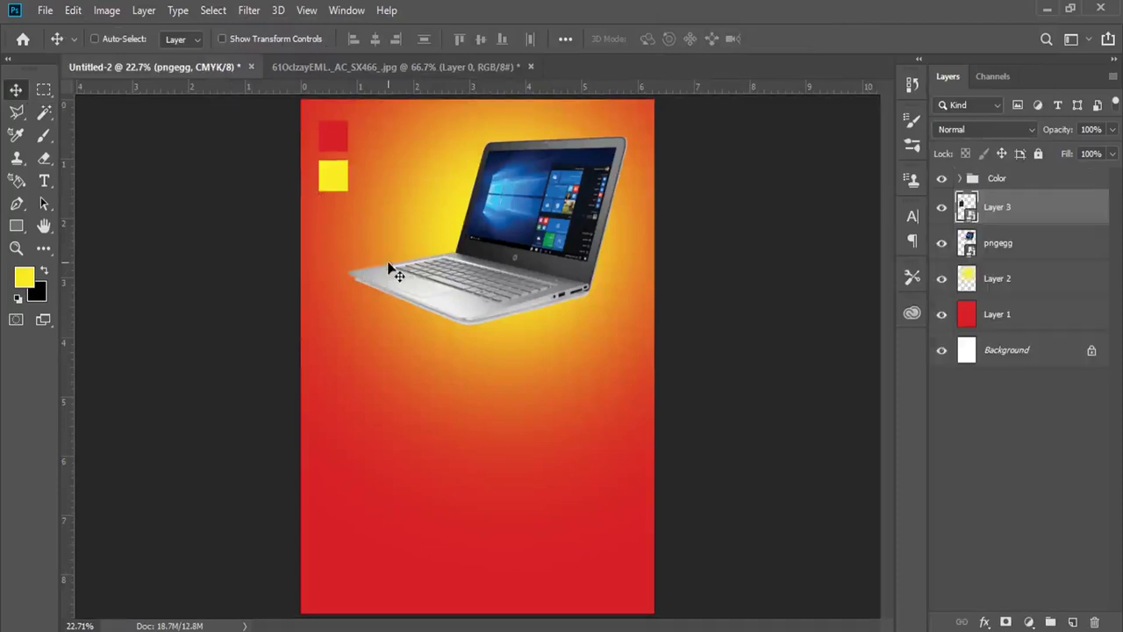
{"action": "left_click", "coordinate": [73, 9]}
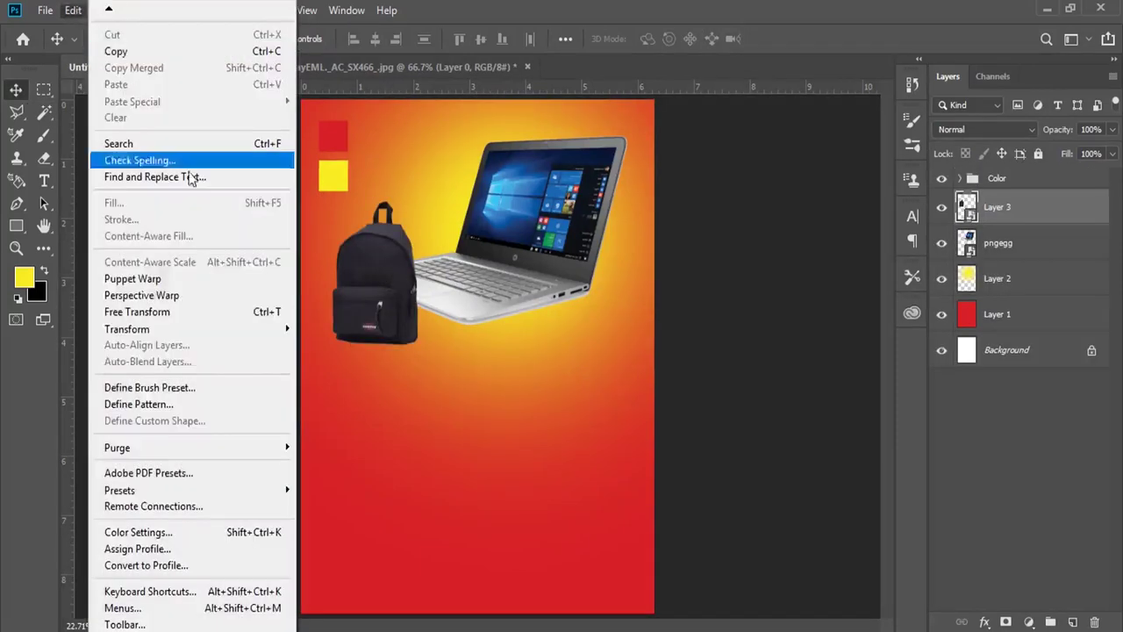
{"action": "left_click", "coordinate": [131, 311]}
{"action": "left_click_drag", "start_coordinate": [416, 199], "coordinate": [418, 189]}
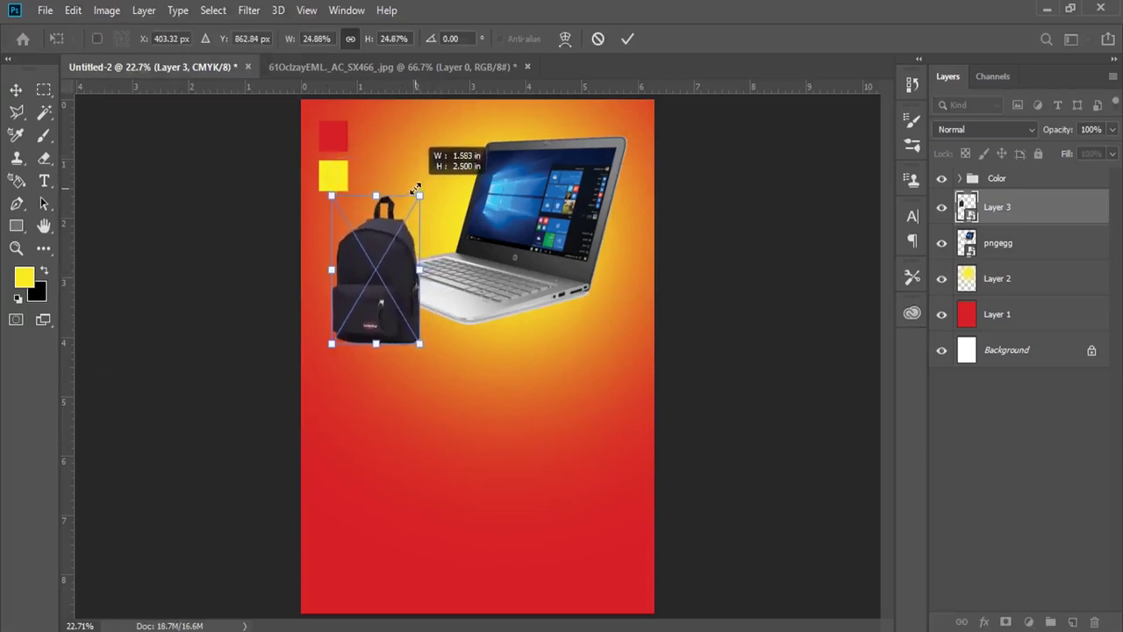
{"action": "key", "text": "Return"}
{"action": "left_click_drag", "start_coordinate": [380, 274], "coordinate": [383, 278]}
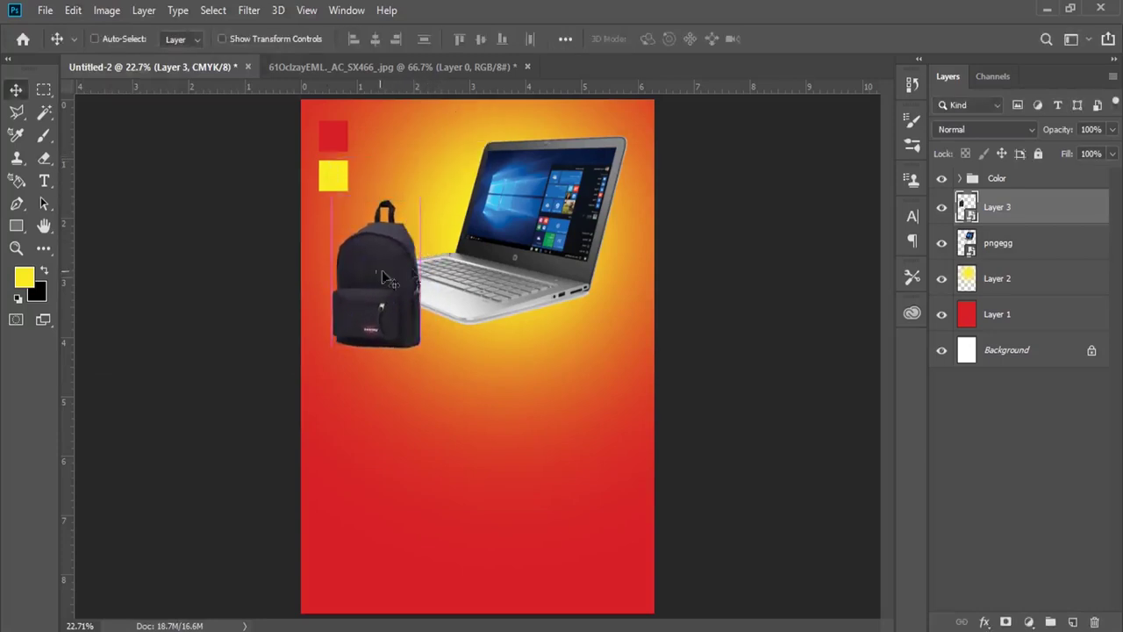
{"action": "left_click", "coordinate": [16, 248]}
{"action": "left_click", "coordinate": [509, 296]}
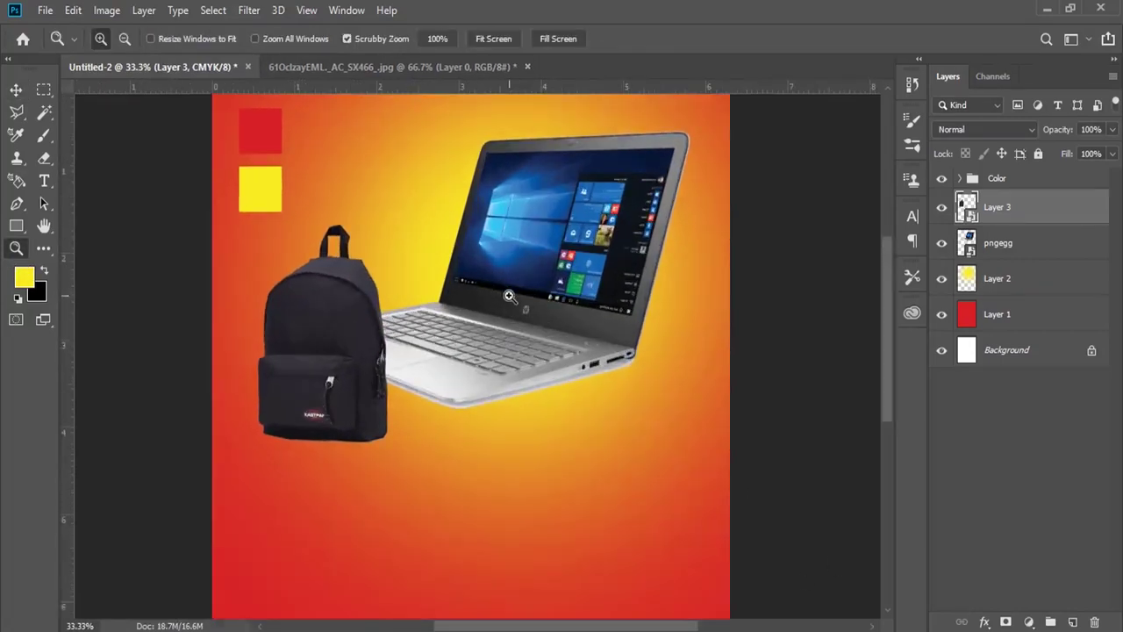
{"action": "scroll", "coordinate": [368, 436], "scroll_direction": "up", "scroll_amount": 2}
{"action": "left_click", "coordinate": [16, 89]}
Step: Give the pngegg laptop a Multiply drop shadow with distance 0, spread 22, size 6
{"action": "right_click", "coordinate": [582, 291]}
{"action": "left_click", "coordinate": [614, 296]}
{"action": "right_click", "coordinate": [1045, 246]}
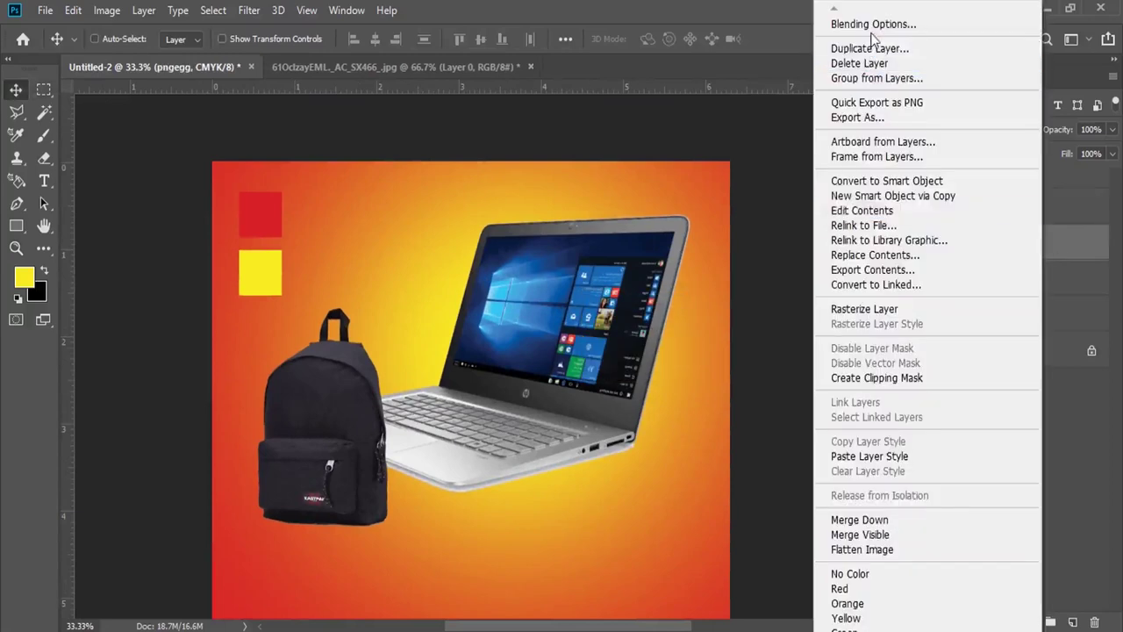
{"action": "key", "text": "Escape"}
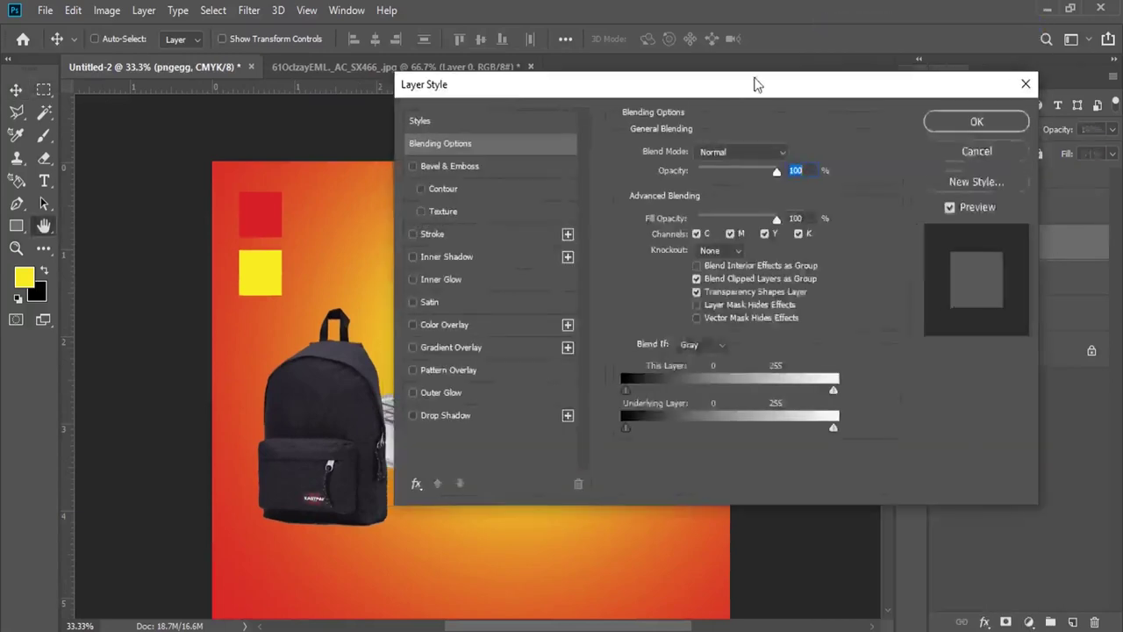
{"action": "left_click_drag", "start_coordinate": [527, 92], "coordinate": [840, 65]}
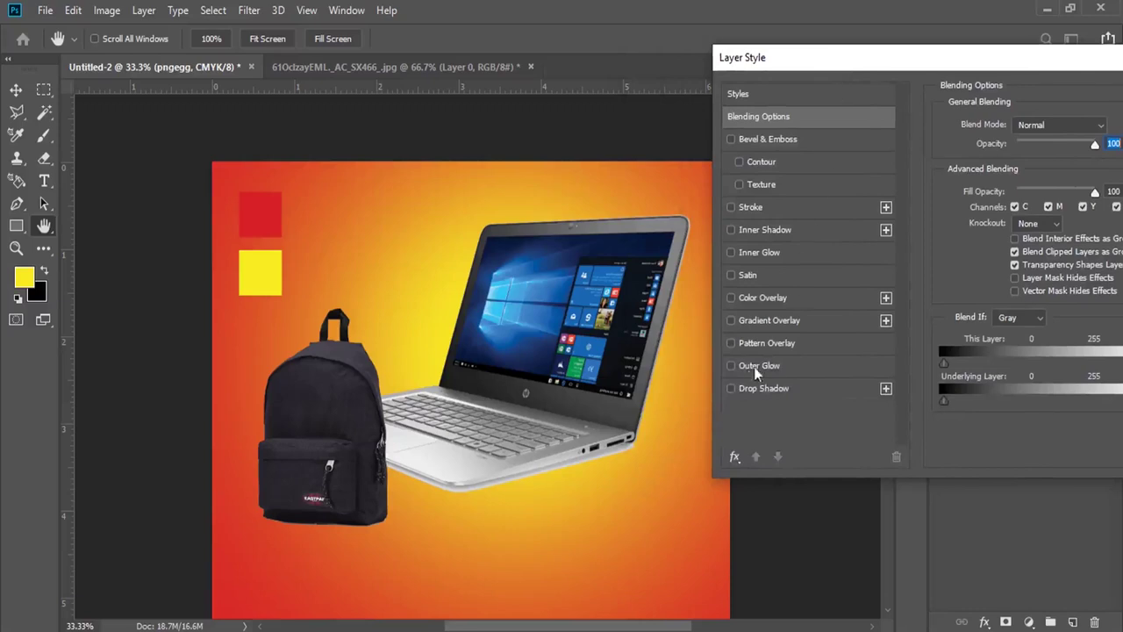
{"action": "left_click", "coordinate": [761, 389]}
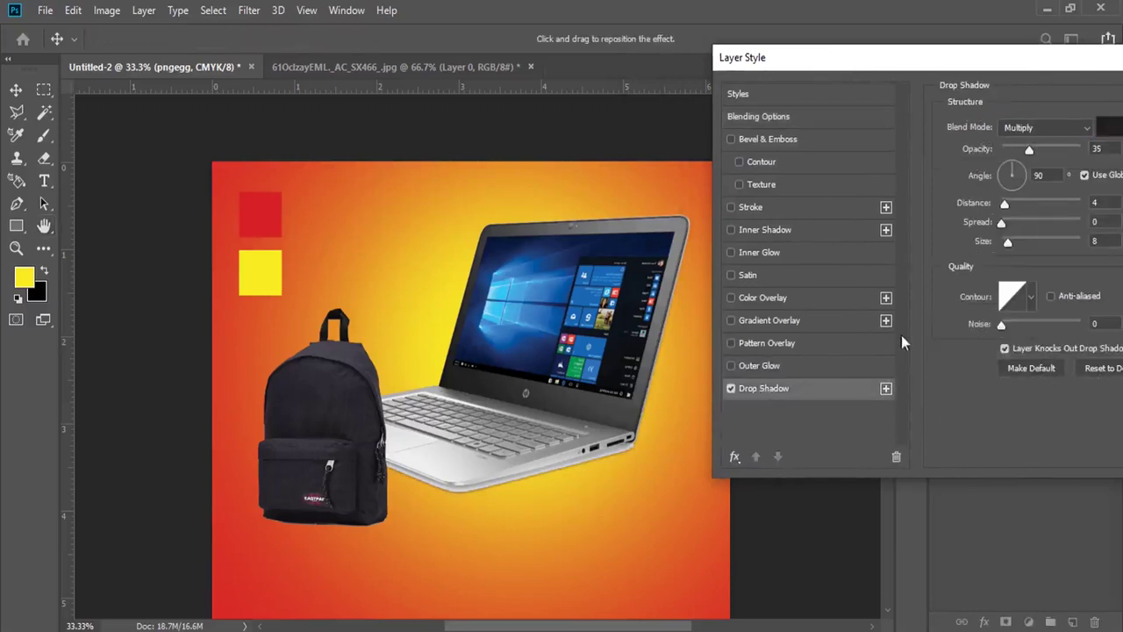
{"action": "left_click_drag", "start_coordinate": [1012, 243], "coordinate": [1015, 243]}
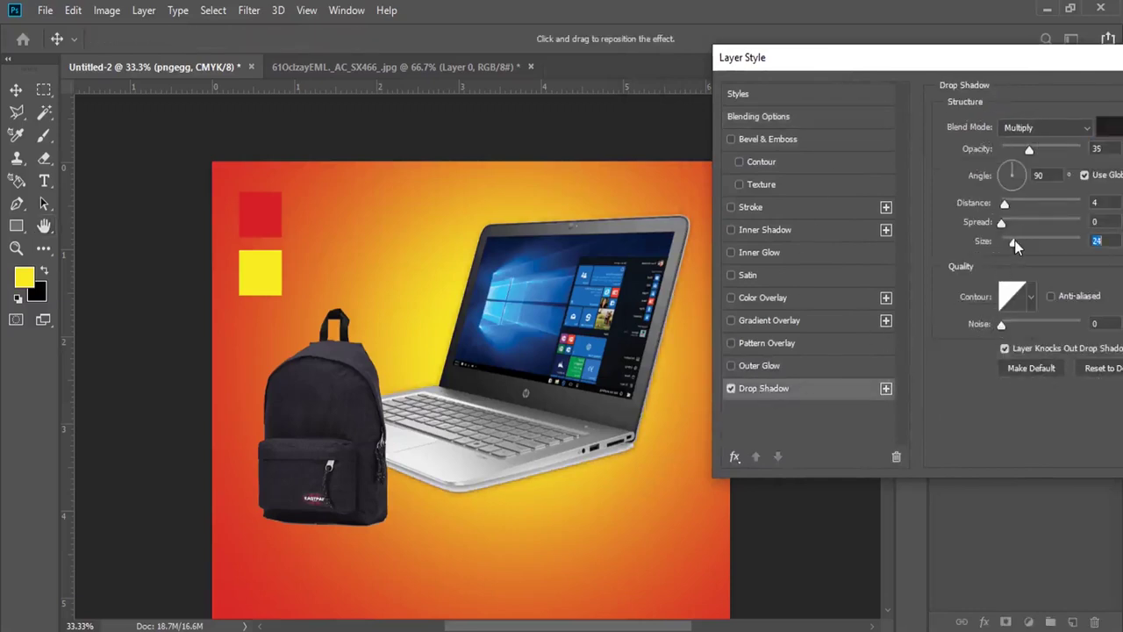
{"action": "left_click_drag", "start_coordinate": [1006, 204], "coordinate": [992, 205]}
{"action": "mouse_move", "coordinate": [1013, 243]}
{"action": "left_mouse_down"}
{"action": "mouse_move", "coordinate": [1023, 244]}
{"action": "mouse_move", "coordinate": [1008, 244]}
{"action": "mouse_move", "coordinate": [1020, 222]}
{"action": "left_mouse_up"}
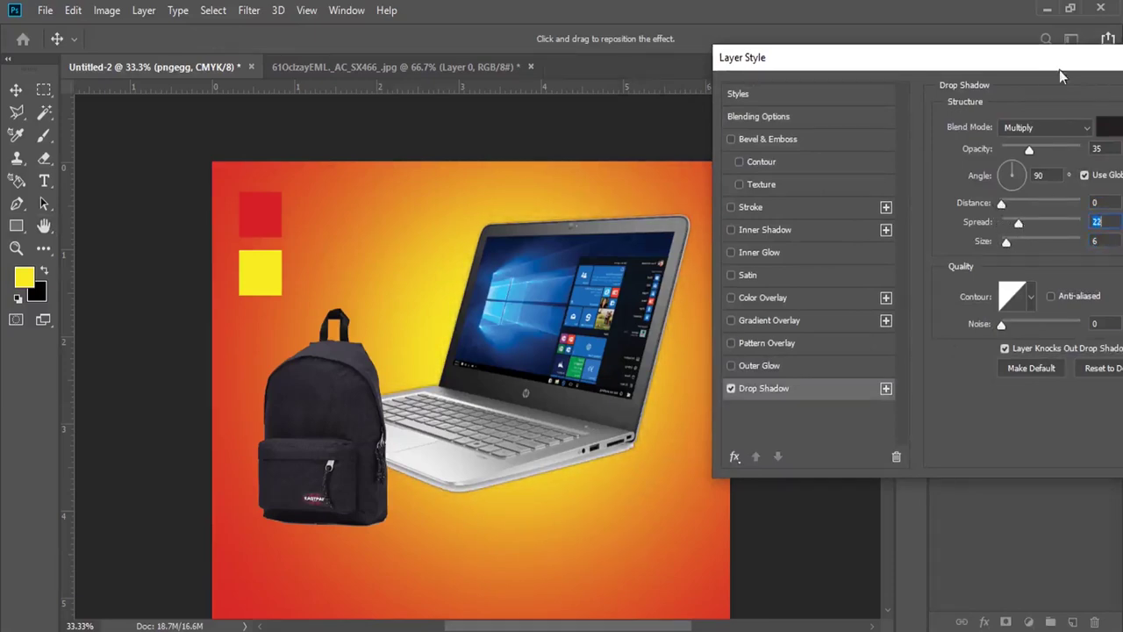
{"action": "left_click_drag", "start_coordinate": [1062, 58], "coordinate": [737, 53]}
{"action": "key", "text": "Return"}
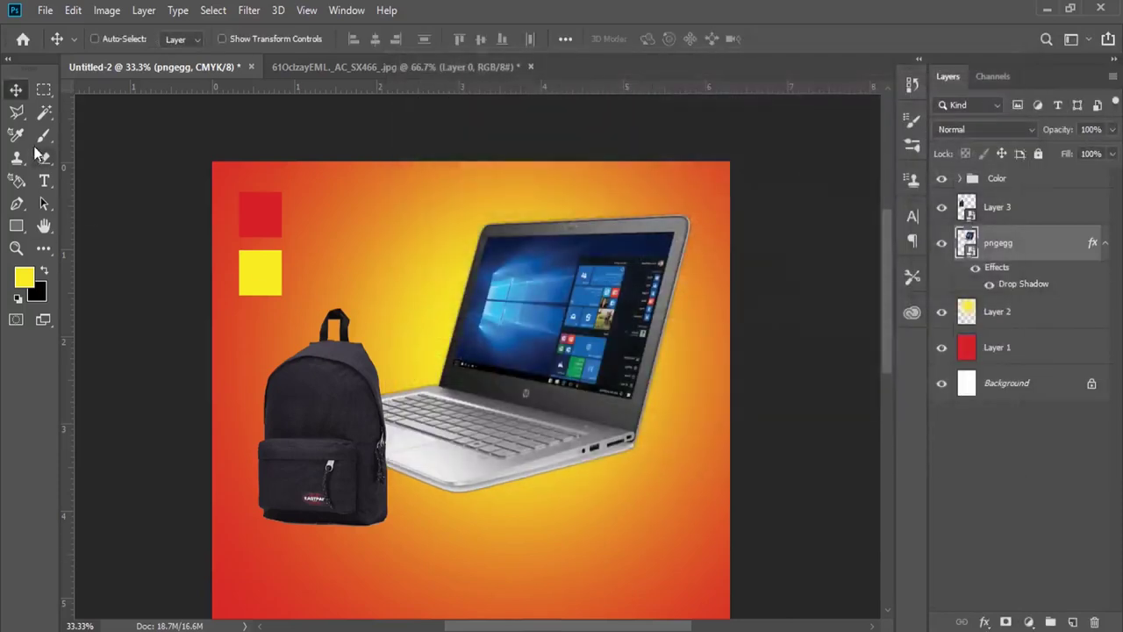
Step: Paint a soft black dot on new Layer 4 above Layer 2
{"action": "left_click", "coordinate": [44, 135]}
{"action": "left_click", "coordinate": [18, 300]}
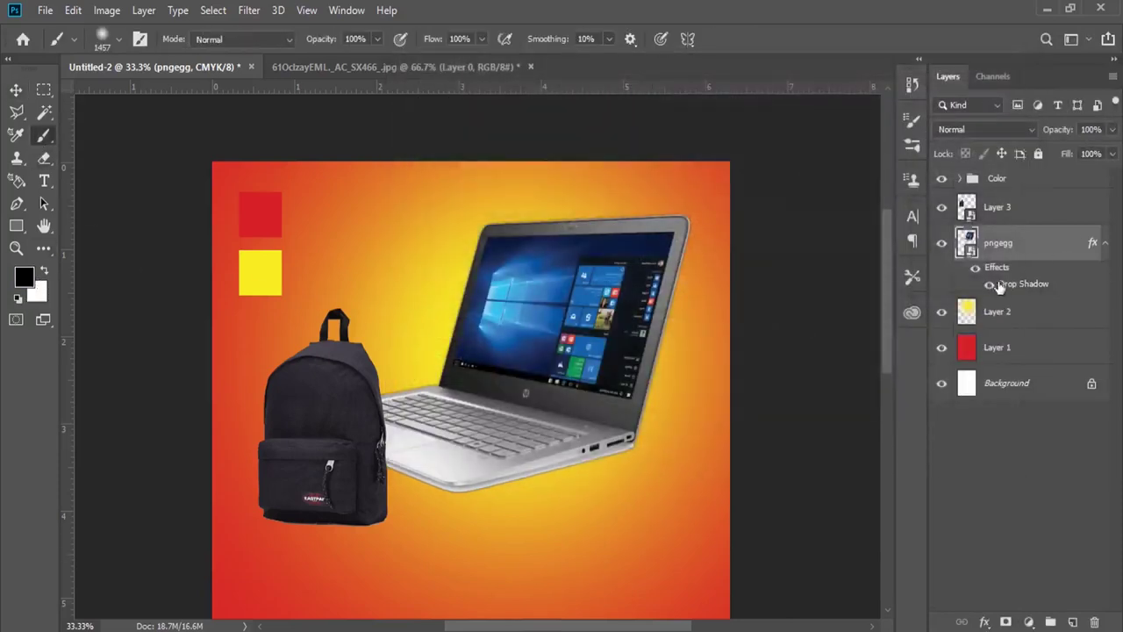
{"action": "left_click", "coordinate": [1010, 312]}
{"action": "left_click", "coordinate": [1072, 621]}
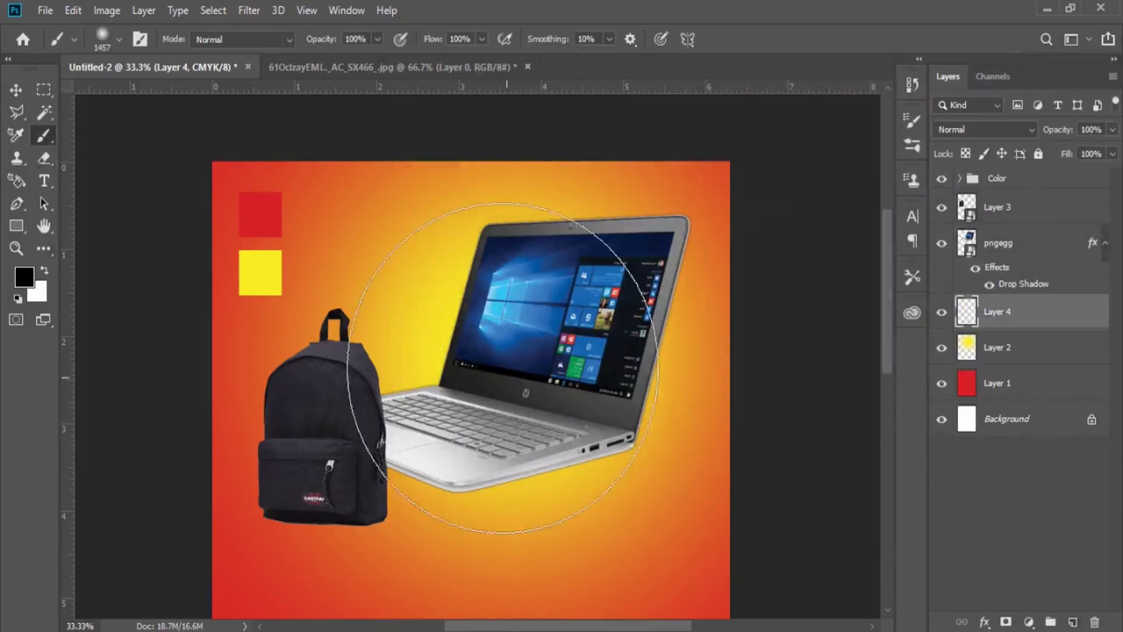
{"action": "right_click", "coordinate": [505, 360]}
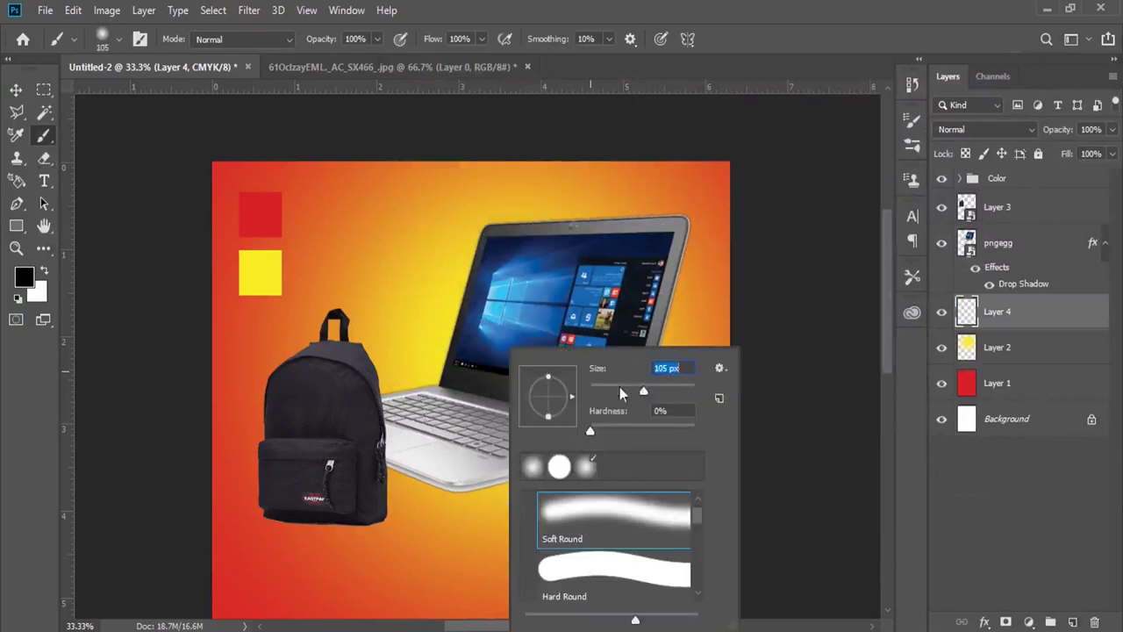
{"action": "left_click", "coordinate": [408, 284]}
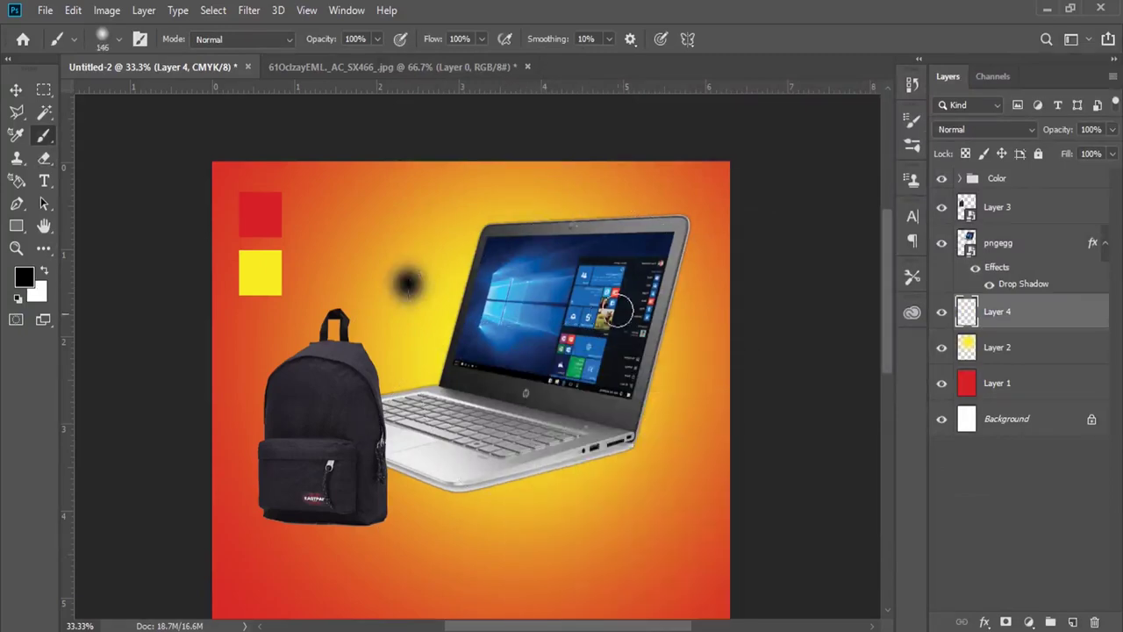
Step: Flatten the black dot into a thin streak and move it beneath the laptop
{"action": "left_click", "coordinate": [72, 10]}
{"action": "left_click", "coordinate": [211, 310]}
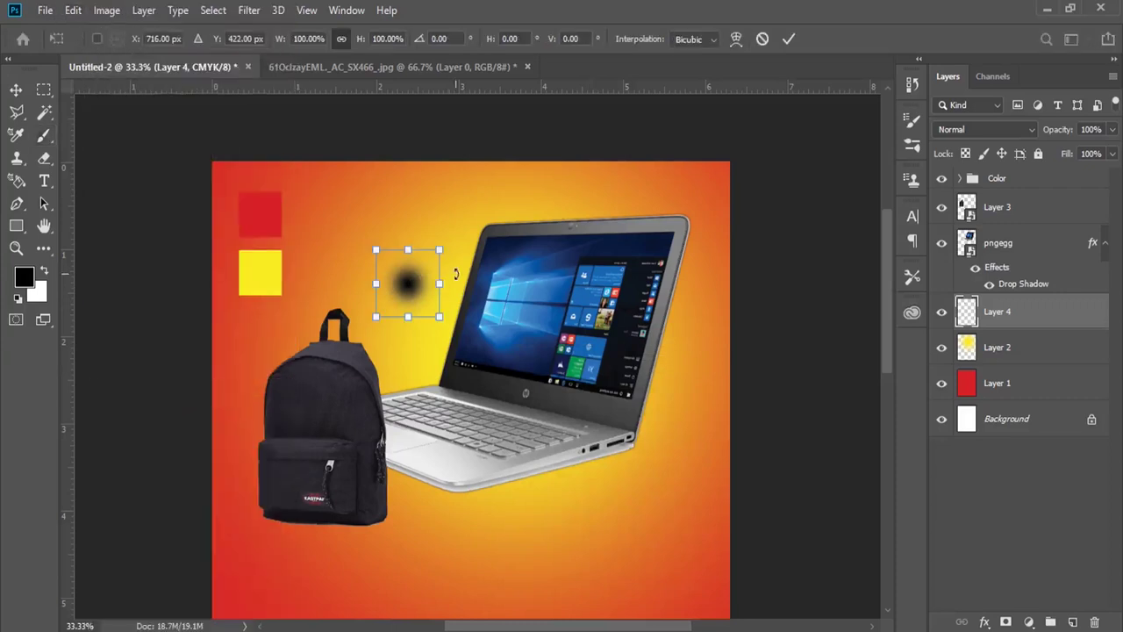
{"action": "left_click_drag", "start_coordinate": [792, 280], "coordinate": [673, 282]}
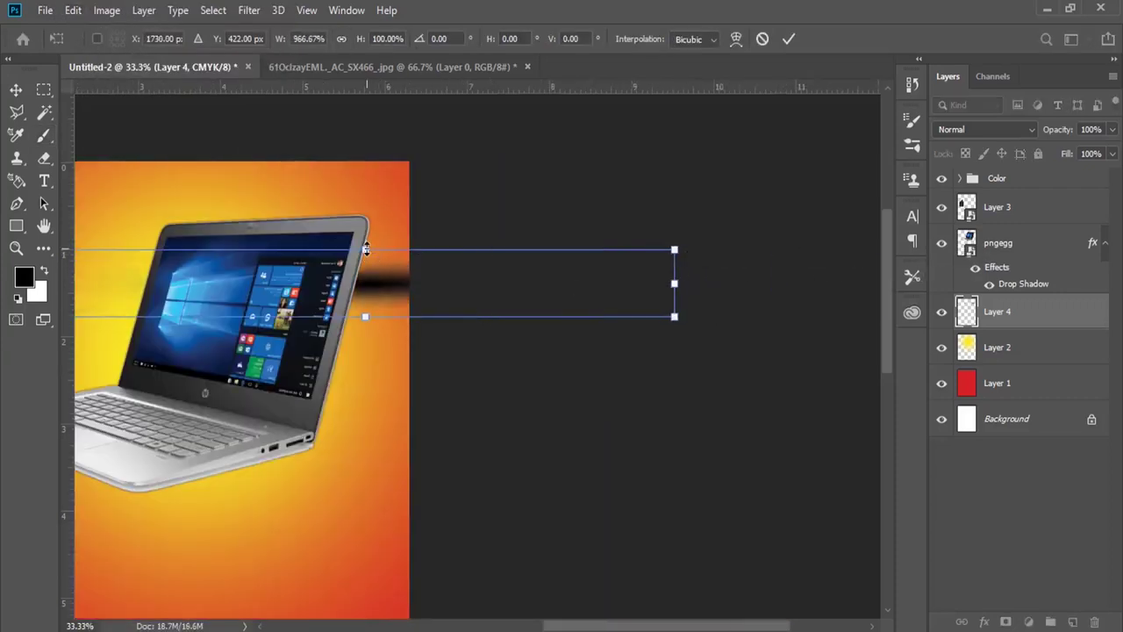
{"action": "left_click_drag", "start_coordinate": [365, 250], "coordinate": [366, 284]}
{"action": "key", "text": "Return"}
{"action": "key", "text": "b"}
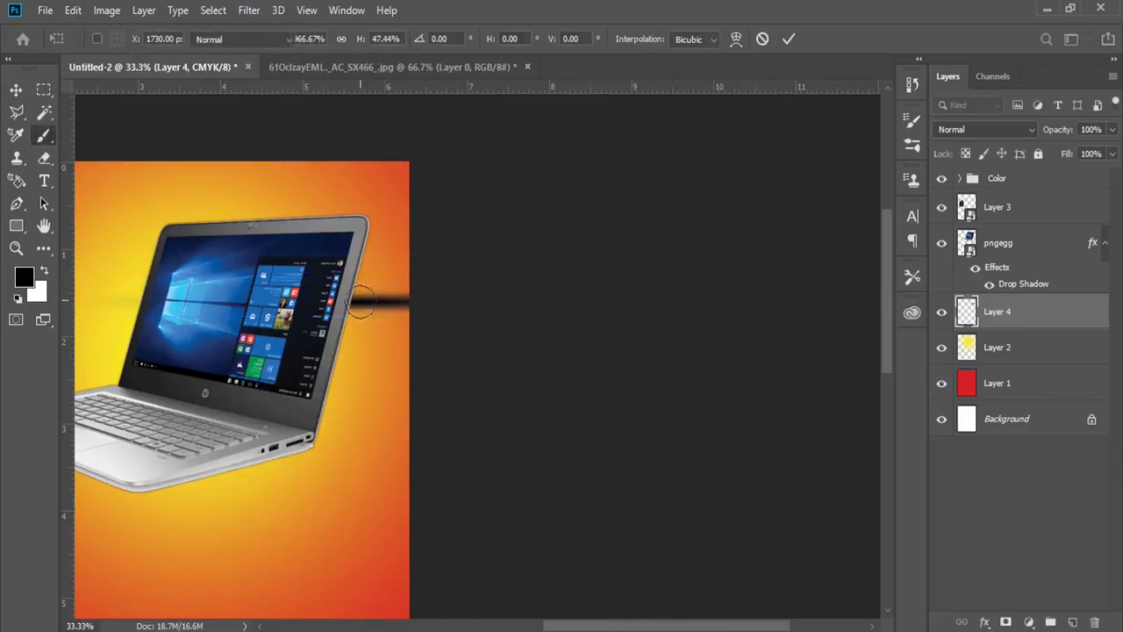
{"action": "left_click_drag", "start_coordinate": [287, 330], "coordinate": [583, 334]}
{"action": "key", "text": "v"}
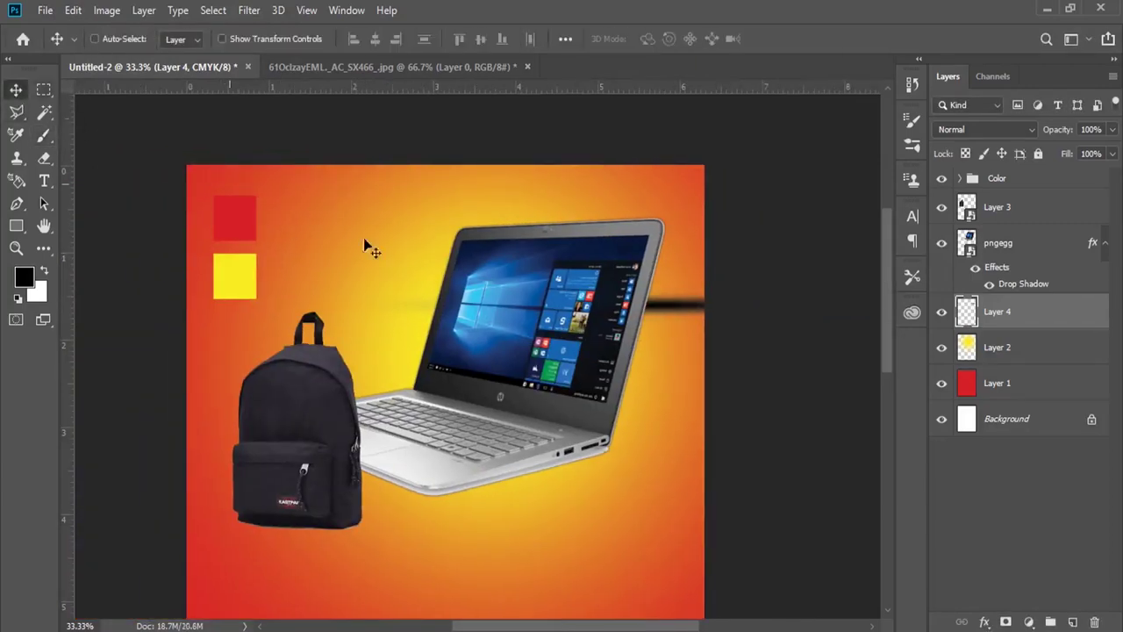
{"action": "left_click_drag", "start_coordinate": [625, 288], "coordinate": [439, 439]}
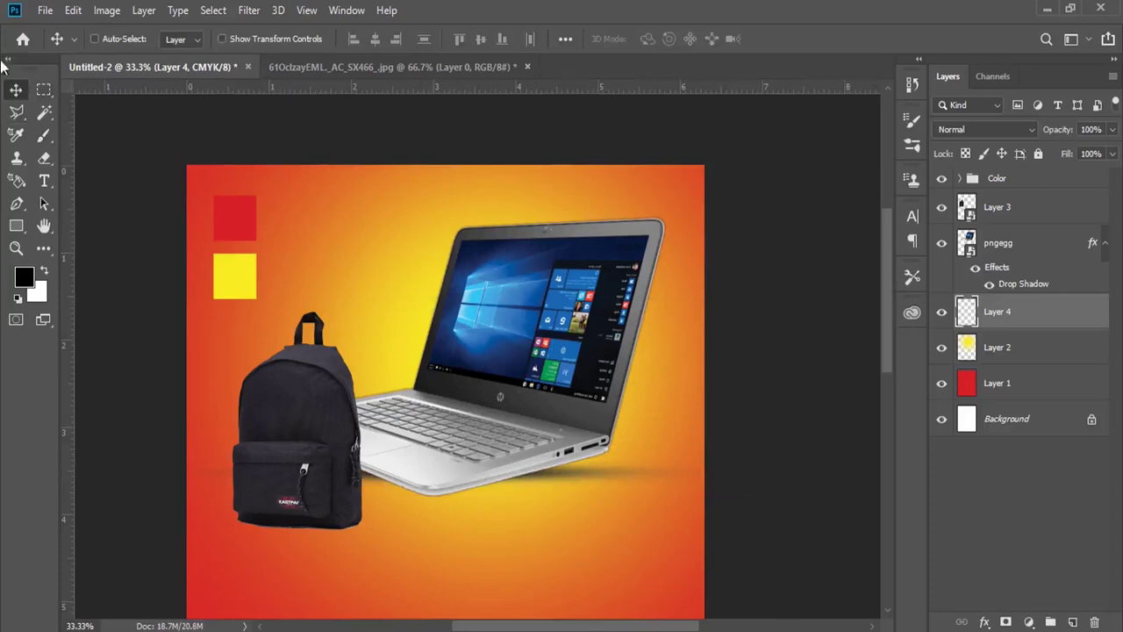
Step: Tilt the shadow -8.9°, stretch it to 201.95% height, and add a layer mask
{"action": "left_click", "coordinate": [73, 9]}
{"action": "left_click", "coordinate": [137, 312]}
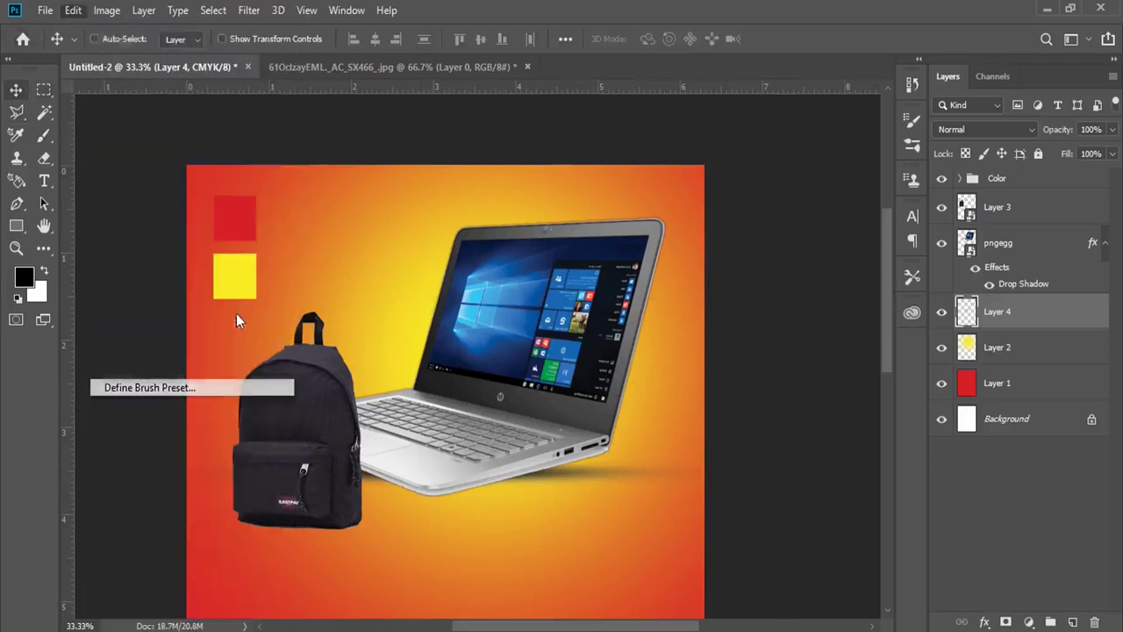
{"action": "left_click_drag", "start_coordinate": [733, 474], "coordinate": [736, 421]}
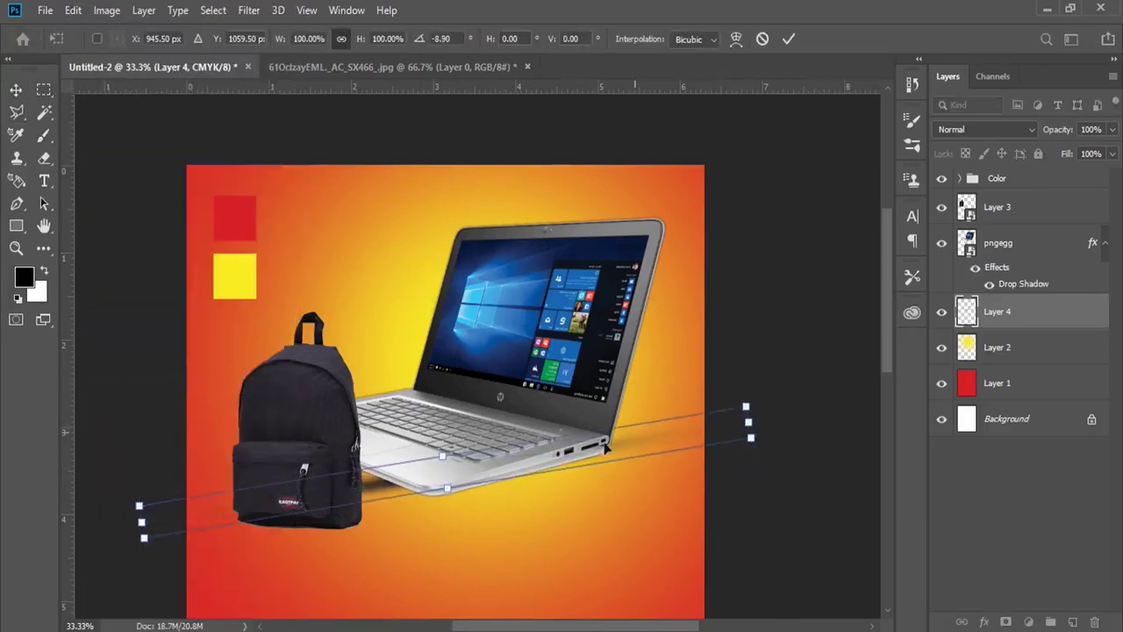
{"action": "left_click_drag", "start_coordinate": [449, 507], "coordinate": [451, 526]}
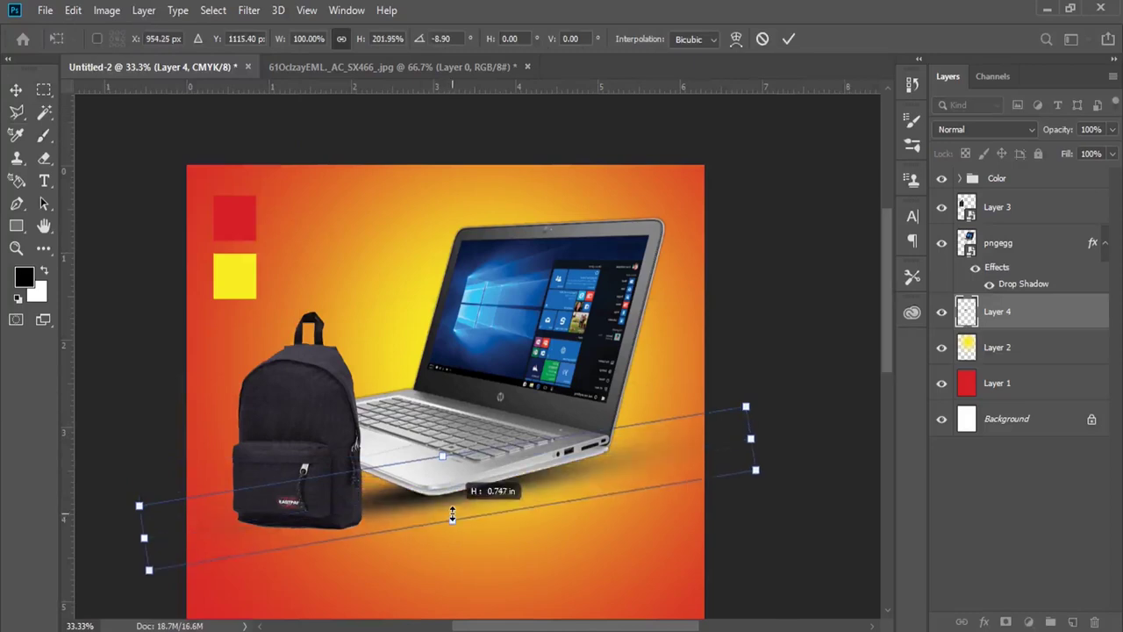
{"action": "left_click_drag", "start_coordinate": [483, 488], "coordinate": [484, 476]}
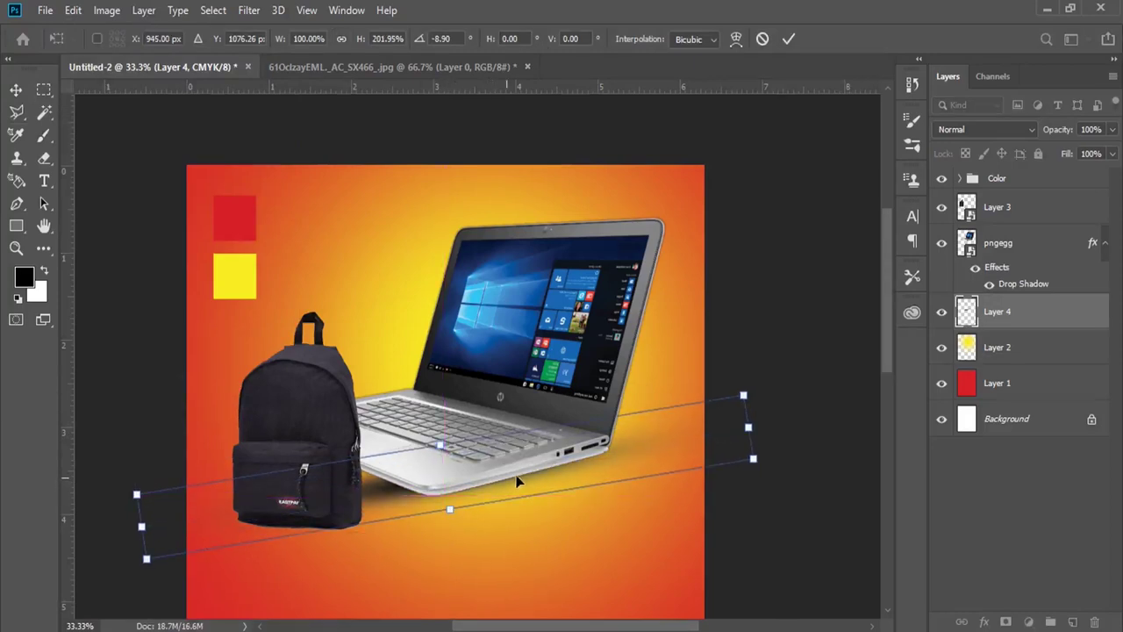
{"action": "left_click_drag", "start_coordinate": [549, 458], "coordinate": [589, 439]}
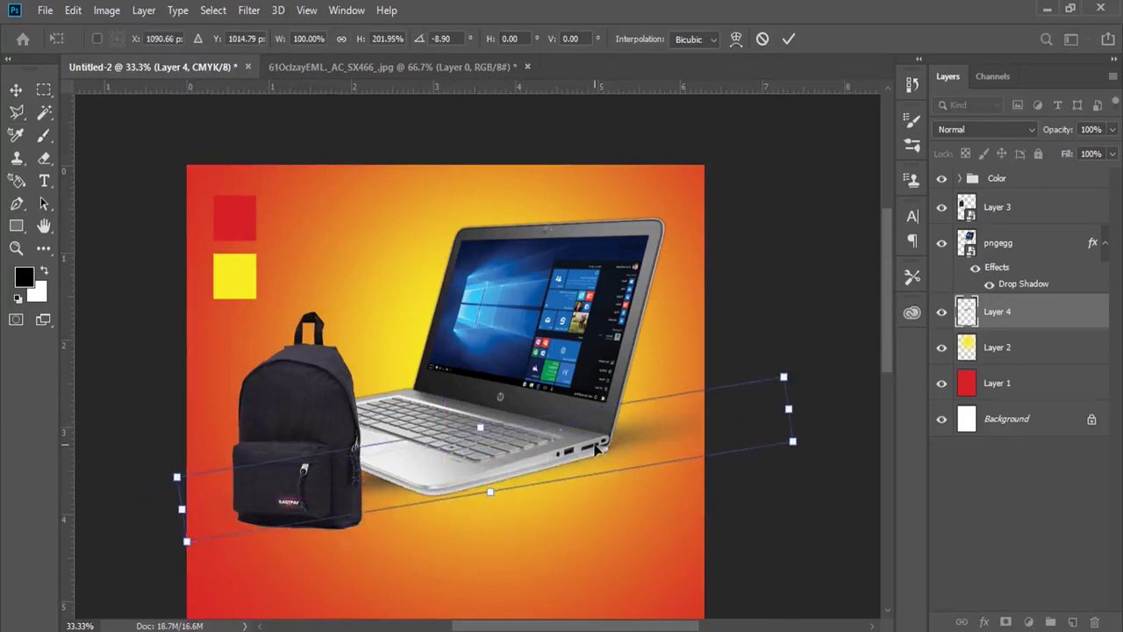
{"action": "key", "text": "Return"}
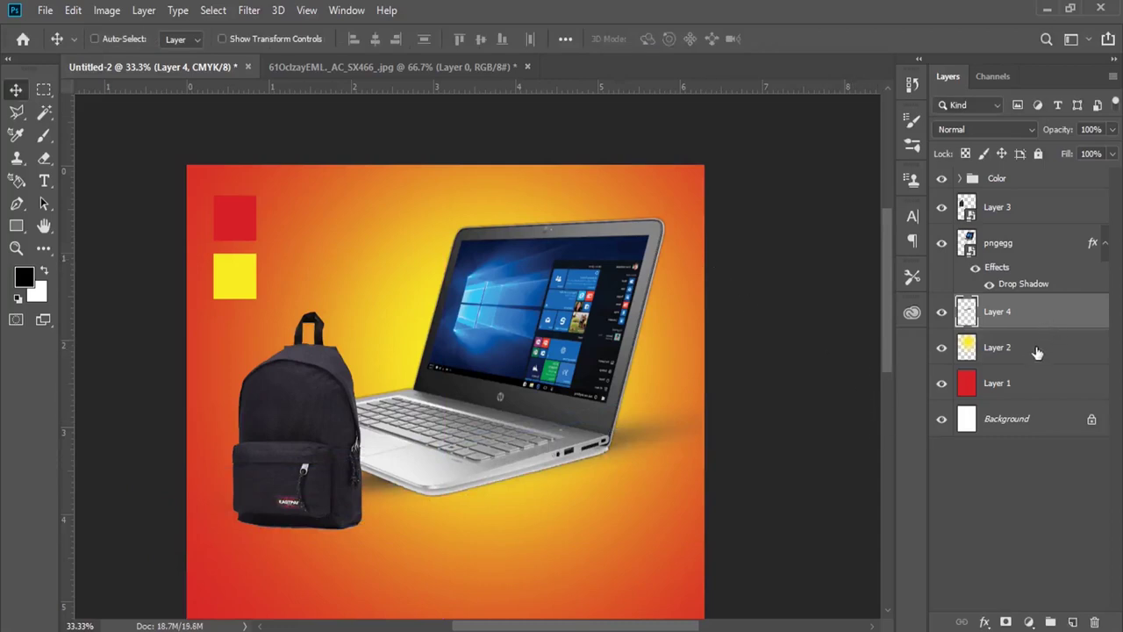
{"action": "left_click", "coordinate": [1007, 620]}
Step: Mask away part of the laptop shadow and duplicate Layer 4 as a shifted copy
{"action": "key", "text": "b"}
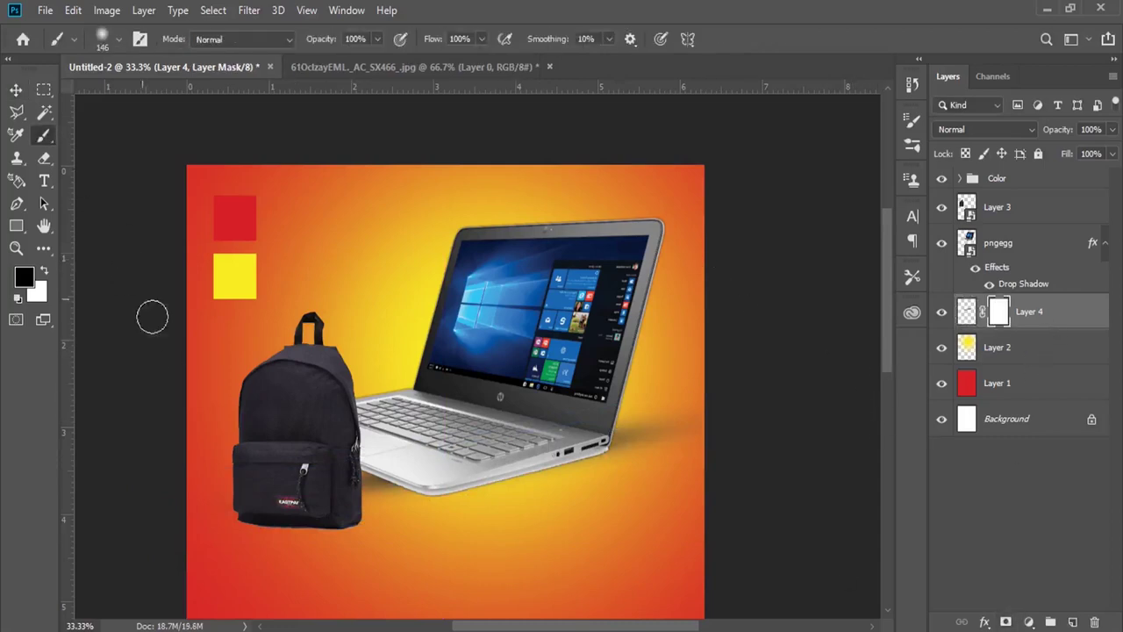
{"action": "left_click_drag", "start_coordinate": [344, 476], "coordinate": [562, 509]}
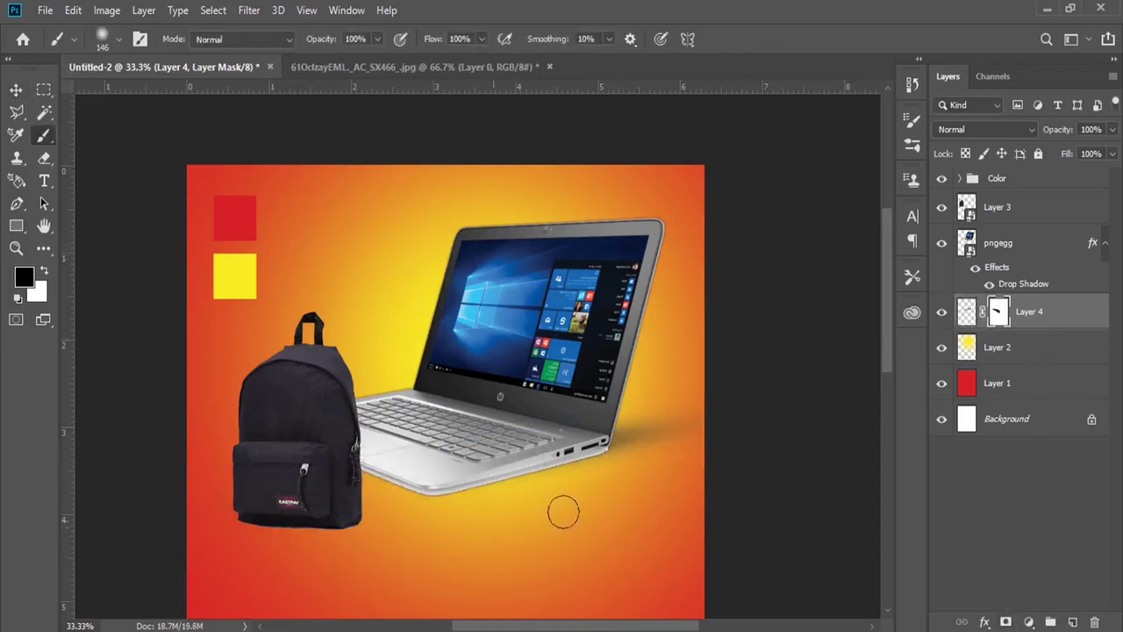
{"action": "left_click", "coordinate": [16, 90]}
{"action": "left_click_drag", "start_coordinate": [1042, 313], "coordinate": [1072, 621]}
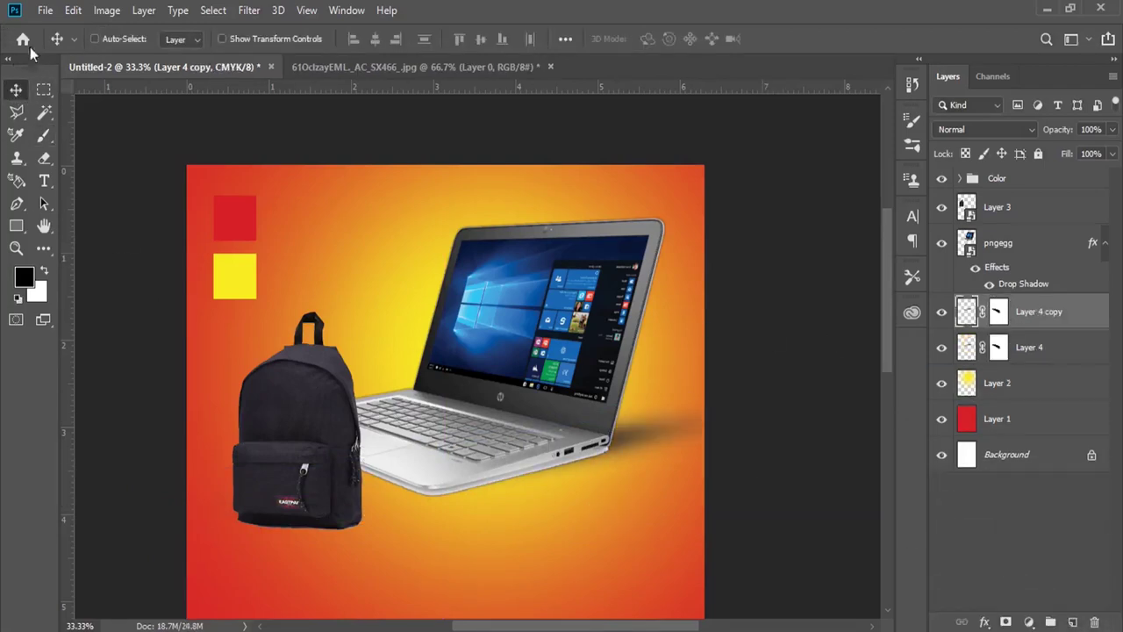
{"action": "left_click_drag", "start_coordinate": [682, 367], "coordinate": [649, 376]}
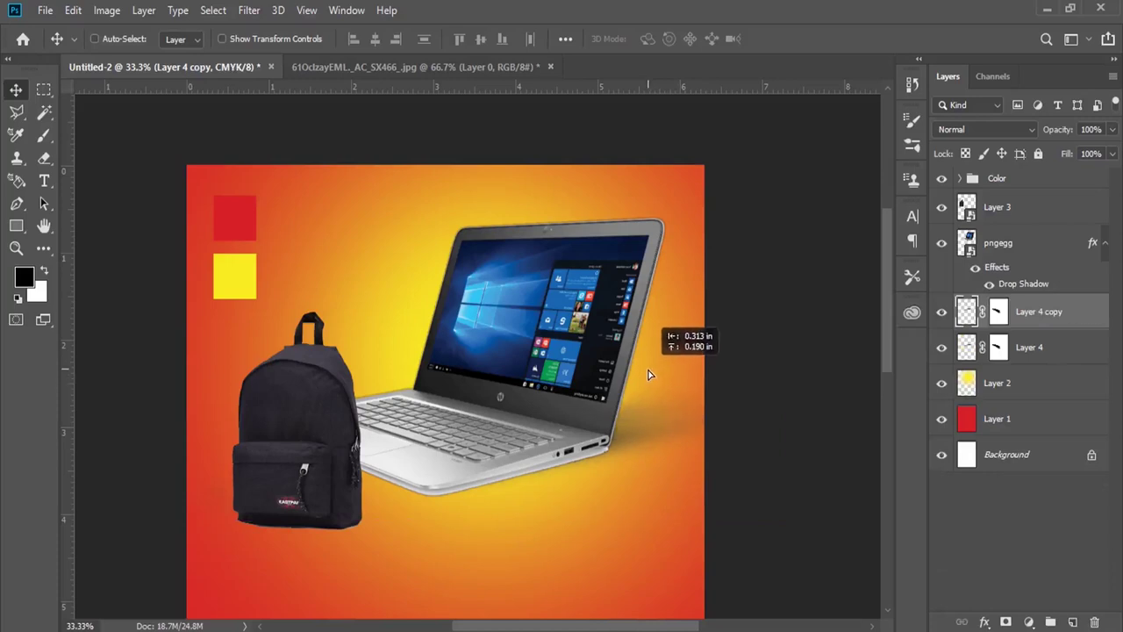
Step: Refine the masks of Layer 4 copy and Layer 4, then reposition the laptop shadow
{"action": "left_click", "coordinate": [997, 313]}
{"action": "left_click", "coordinate": [43, 134]}
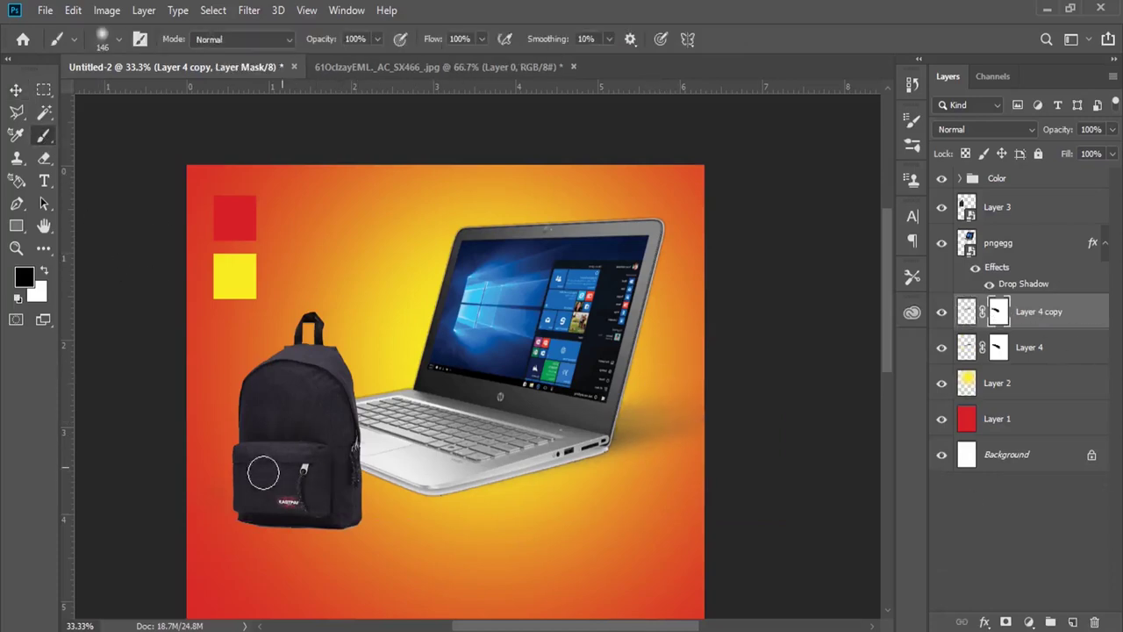
{"action": "left_click", "coordinate": [997, 348]}
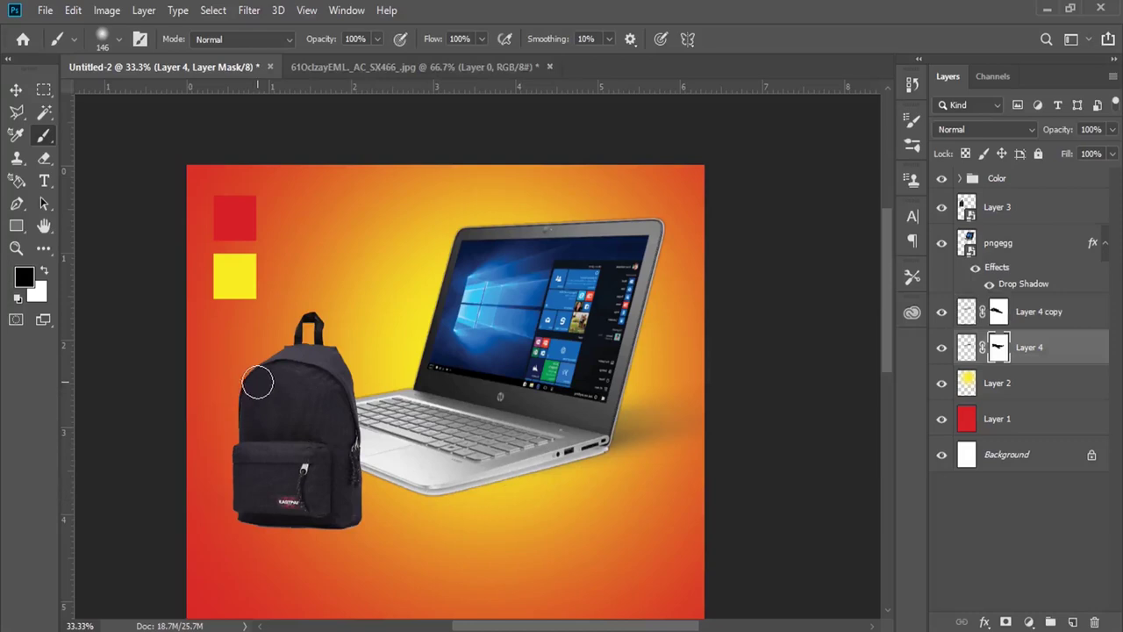
{"action": "left_click", "coordinate": [16, 89]}
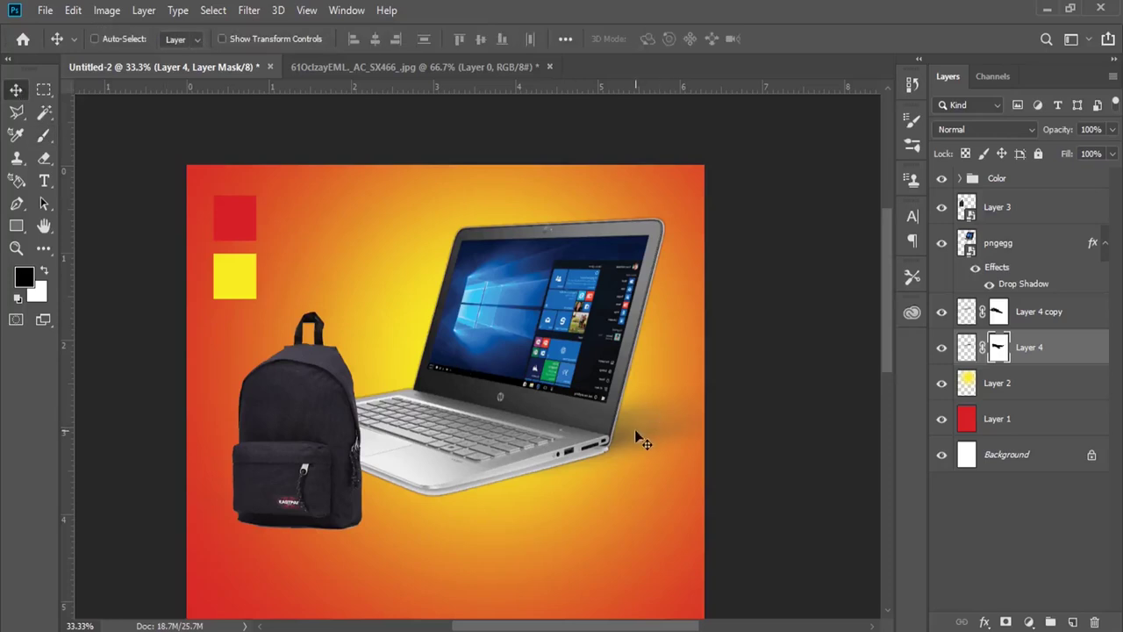
{"action": "left_click_drag", "start_coordinate": [643, 443], "coordinate": [646, 461]}
Step: Duplicate Layer 4 again under the backpack and mask away its left spill
{"action": "mouse_move", "coordinate": [1051, 351]}
{"action": "left_mouse_down"}
{"action": "mouse_move", "coordinate": [1084, 621]}
{"action": "mouse_move", "coordinate": [1072, 621]}
{"action": "left_mouse_up"}
{"action": "left_click_drag", "start_coordinate": [653, 455], "coordinate": [386, 535]}
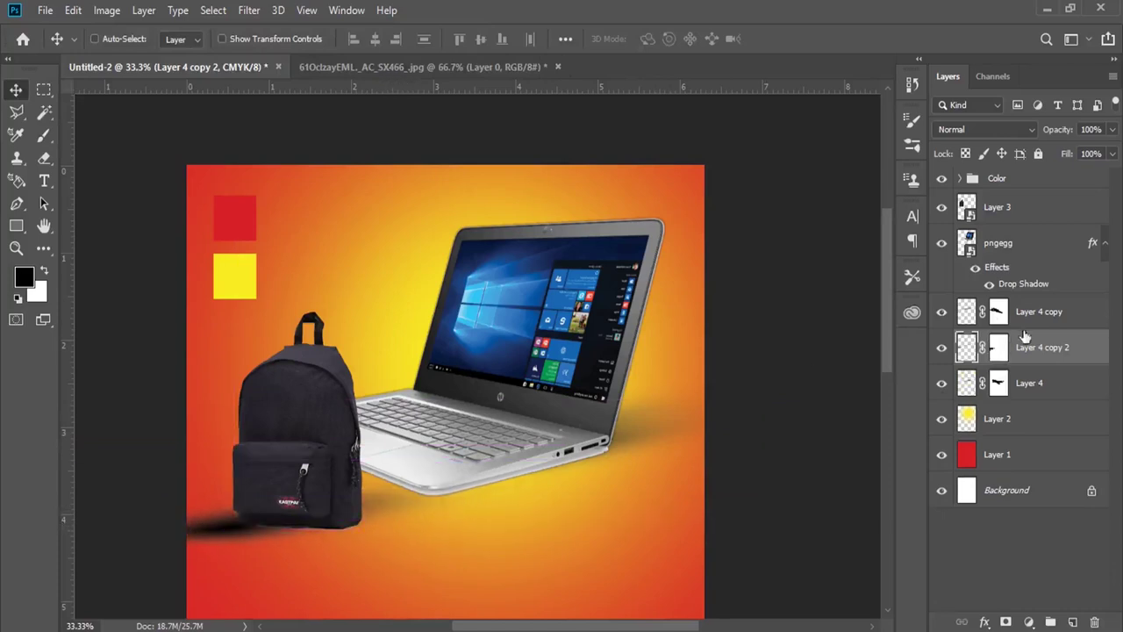
{"action": "left_click", "coordinate": [44, 135]}
{"action": "mouse_move", "coordinate": [195, 523]}
{"action": "left_mouse_down"}
{"action": "mouse_move", "coordinate": [243, 550]}
{"action": "mouse_move", "coordinate": [264, 538]}
{"action": "left_mouse_up"}
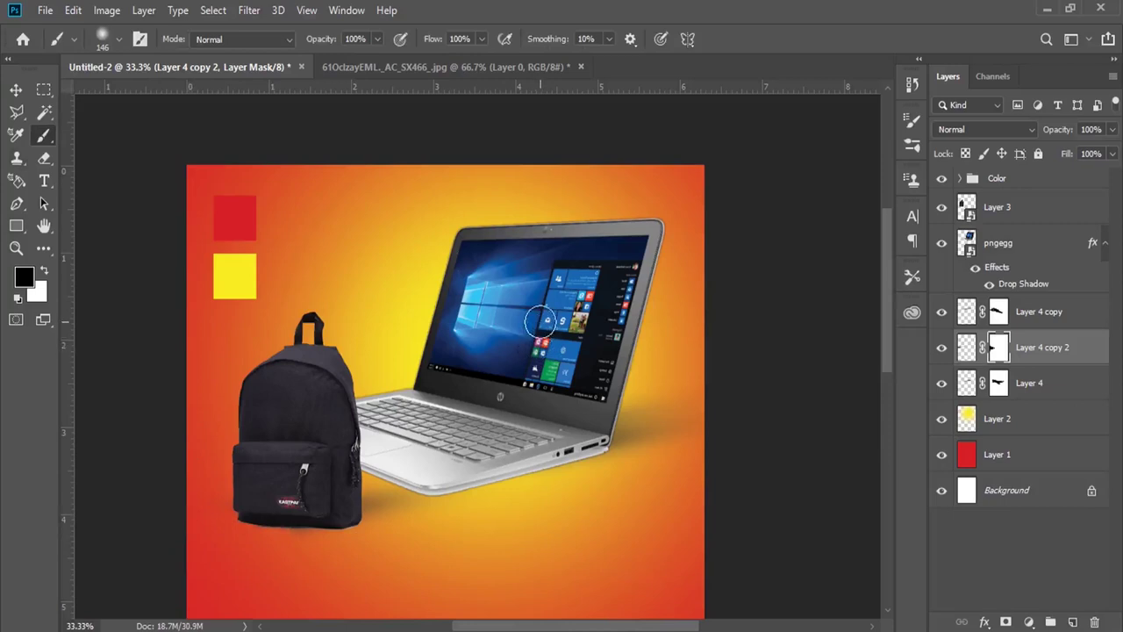
Step: Add a new empty layer above Layer 3
{"action": "scroll", "coordinate": [534, 319], "scroll_direction": "down", "scroll_amount": 2}
{"action": "scroll", "coordinate": [534, 319], "scroll_direction": "down", "scroll_amount": 2}
{"action": "scroll", "coordinate": [534, 314], "scroll_direction": "down", "scroll_amount": 3}
{"action": "scroll", "coordinate": [534, 312], "scroll_direction": "down", "scroll_amount": 3}
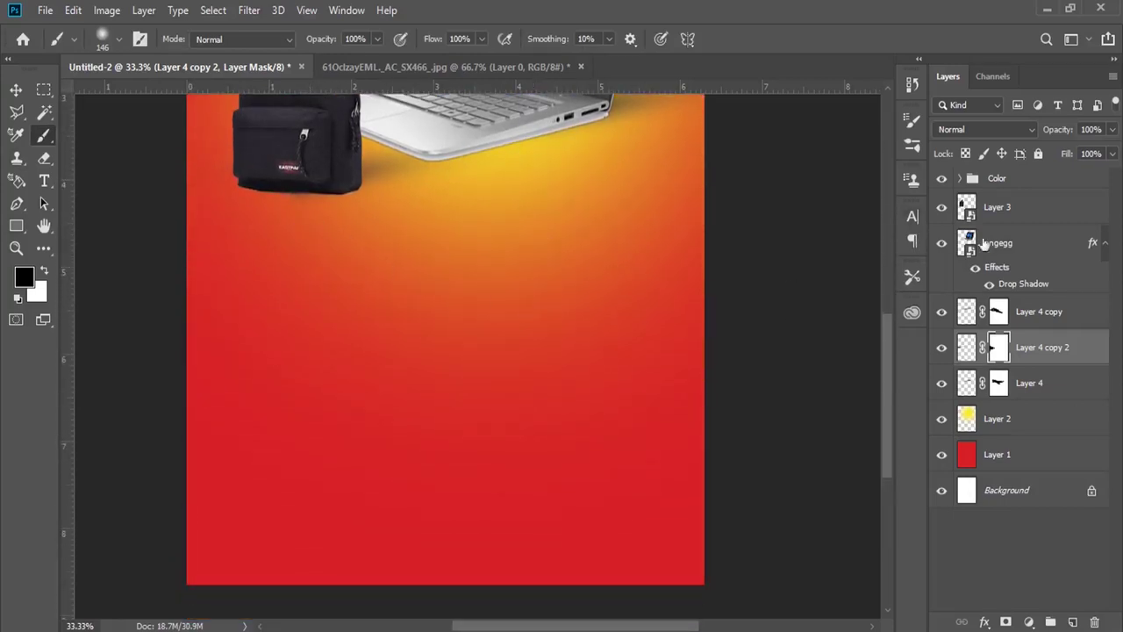
{"action": "left_click", "coordinate": [1022, 211]}
{"action": "left_click", "coordinate": [1074, 621]}
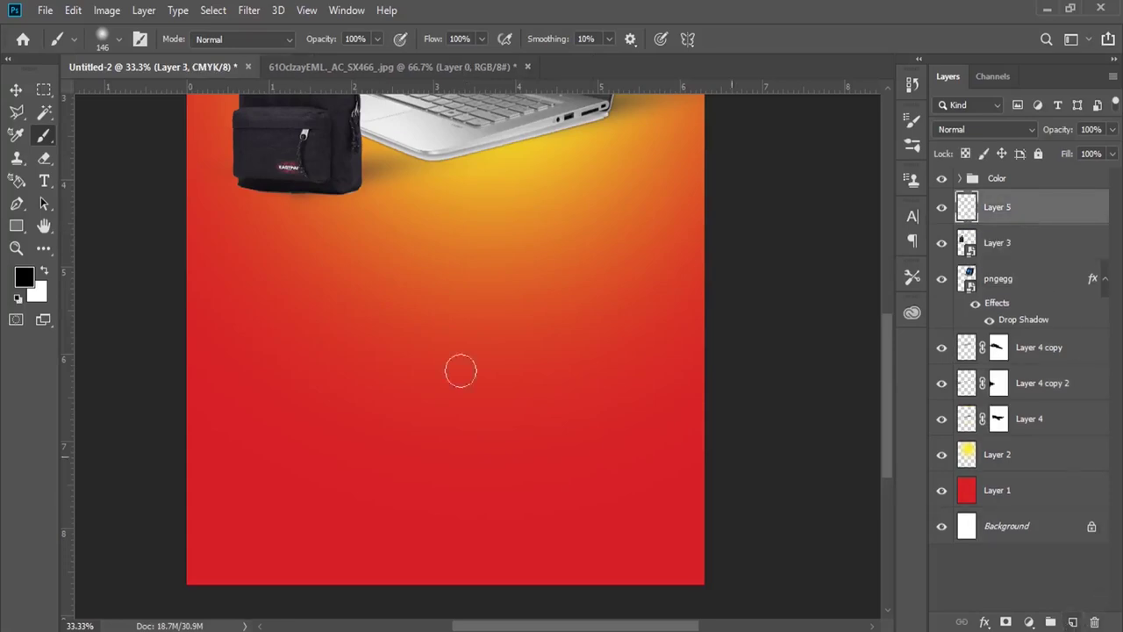
Step: Draw a closed four-anchor pen path on the lower left as black Shape 1
{"action": "left_click", "coordinate": [14, 206]}
{"action": "left_click", "coordinate": [75, 201]}
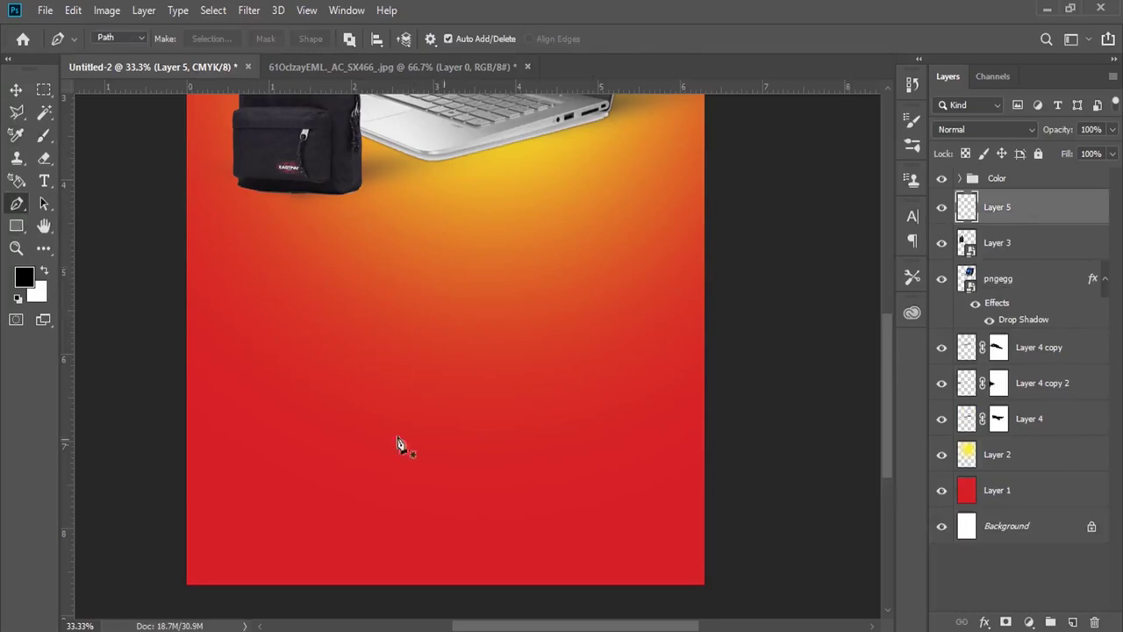
{"action": "left_click", "coordinate": [233, 361]}
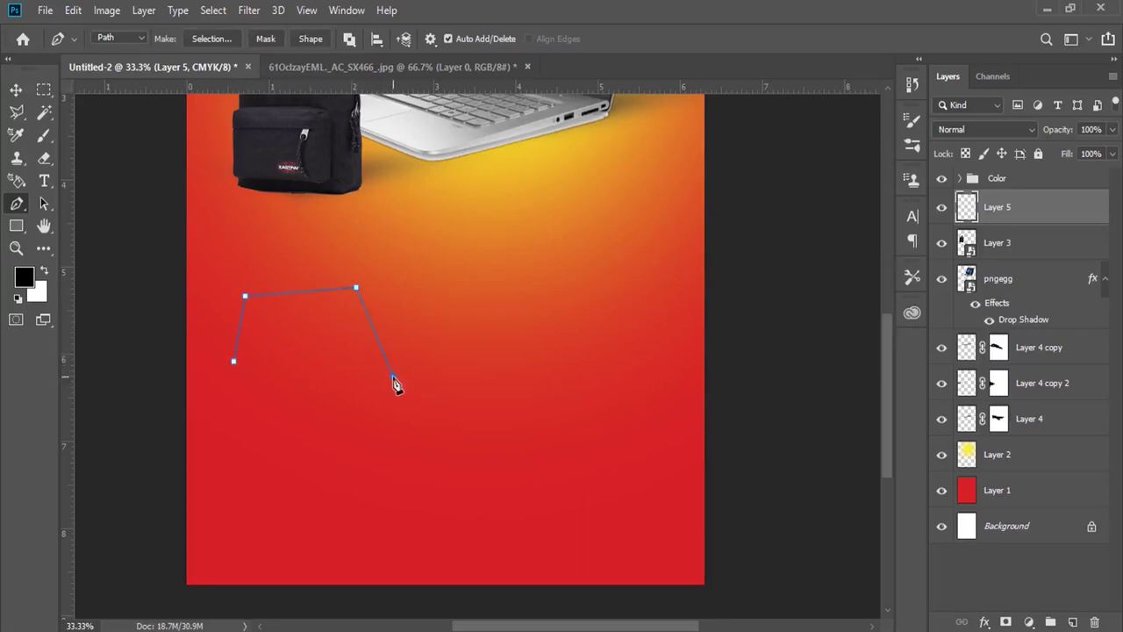
{"action": "left_click", "coordinate": [235, 362]}
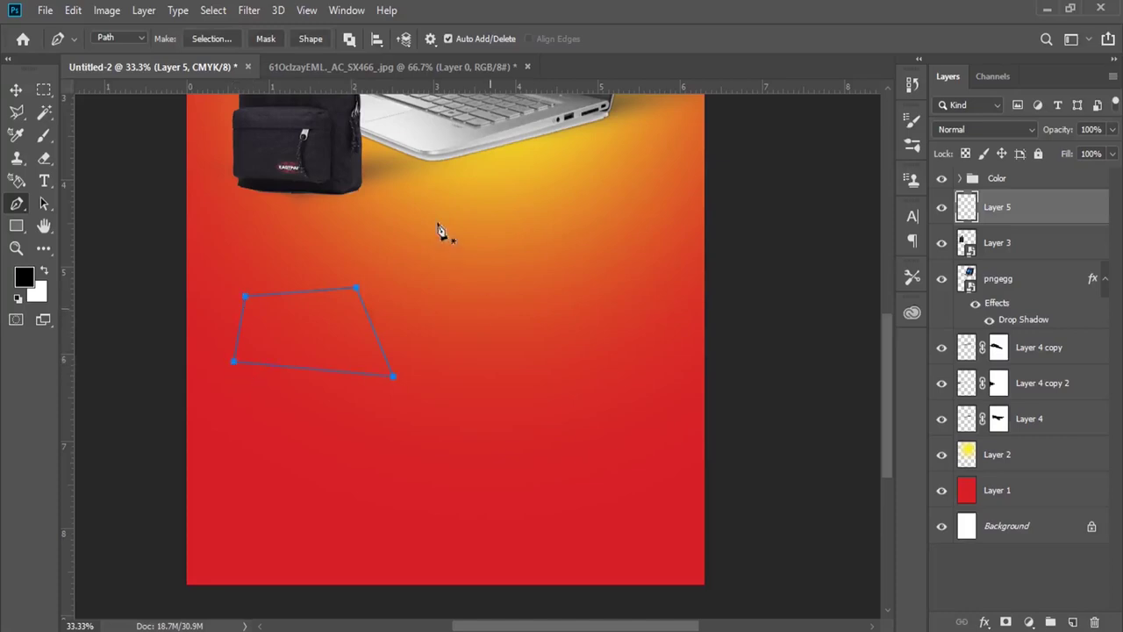
{"action": "left_click", "coordinate": [311, 38]}
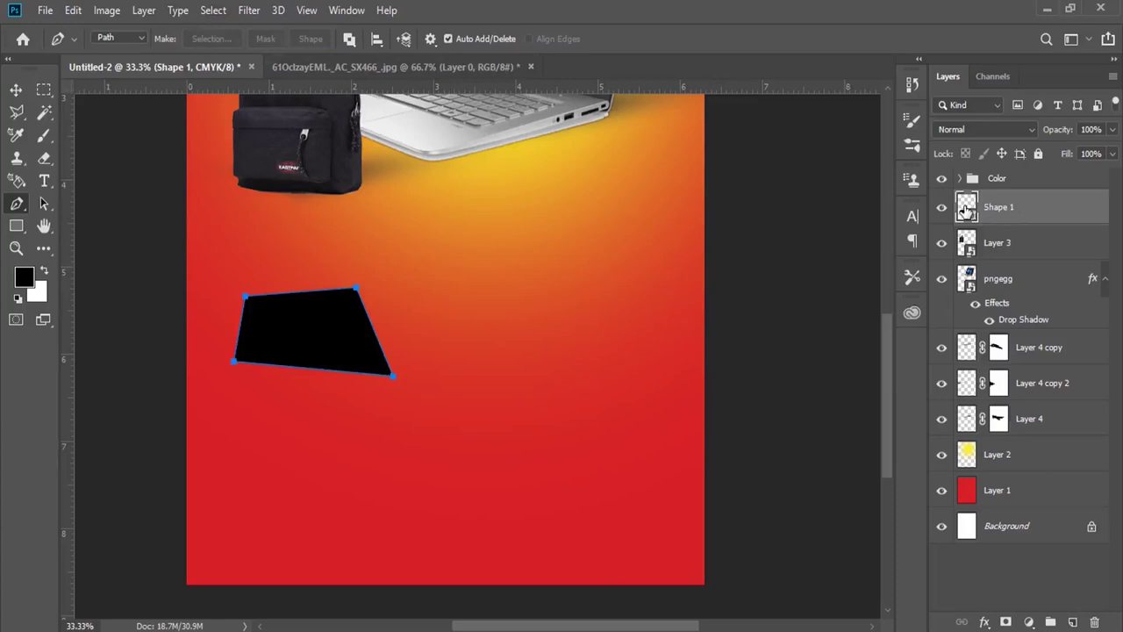
Step: Fill the Shape 1 quadrilateral with green
{"action": "double_click", "coordinate": [965, 208]}
{"action": "left_click", "coordinate": [727, 376]}
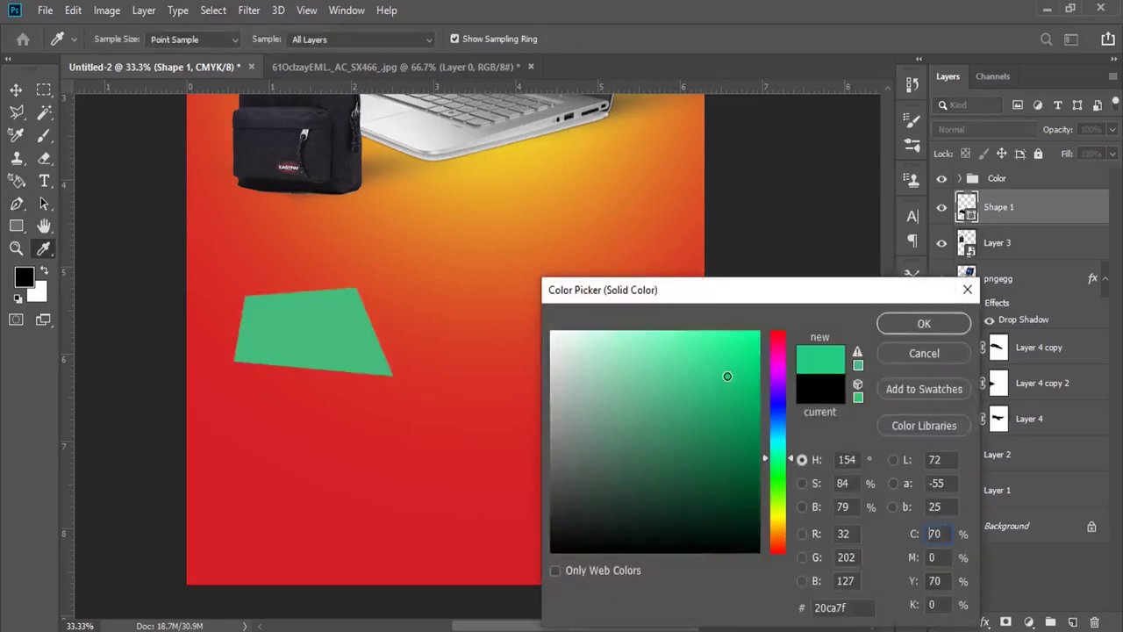
{"action": "left_click", "coordinate": [924, 325]}
Step: Duplicate Shape 1 and rotate the copy about 7° clockwise
{"action": "left_click_drag", "start_coordinate": [1040, 220], "coordinate": [1072, 621]}
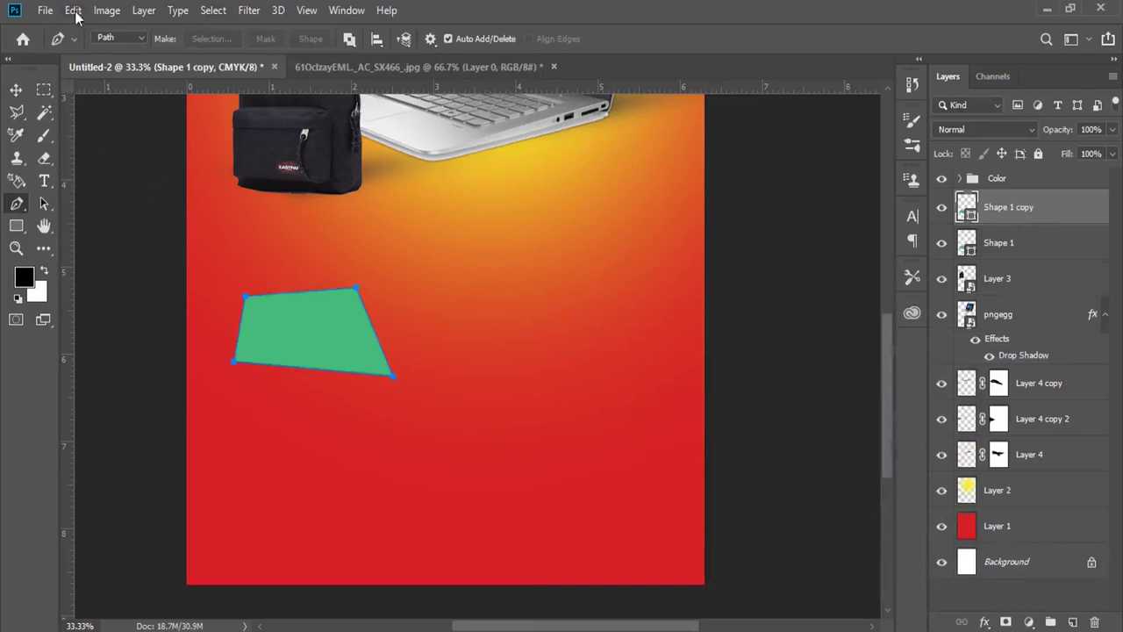
{"action": "left_click", "coordinate": [74, 10]}
{"action": "left_click", "coordinate": [224, 299]}
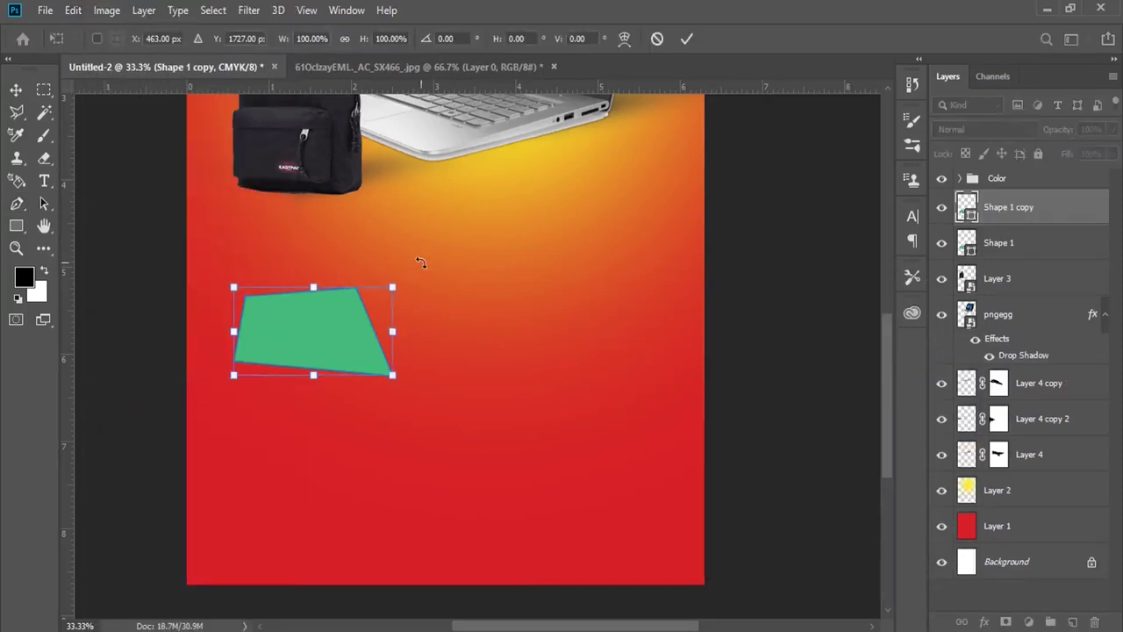
{"action": "left_click_drag", "start_coordinate": [421, 263], "coordinate": [429, 276]}
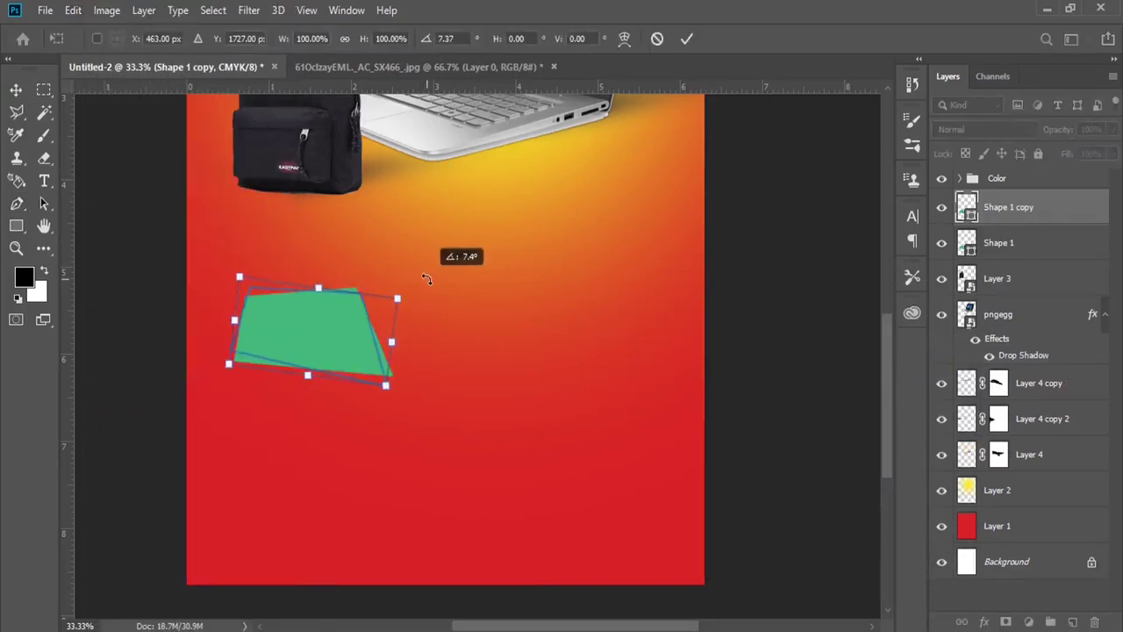
{"action": "key", "text": "Return"}
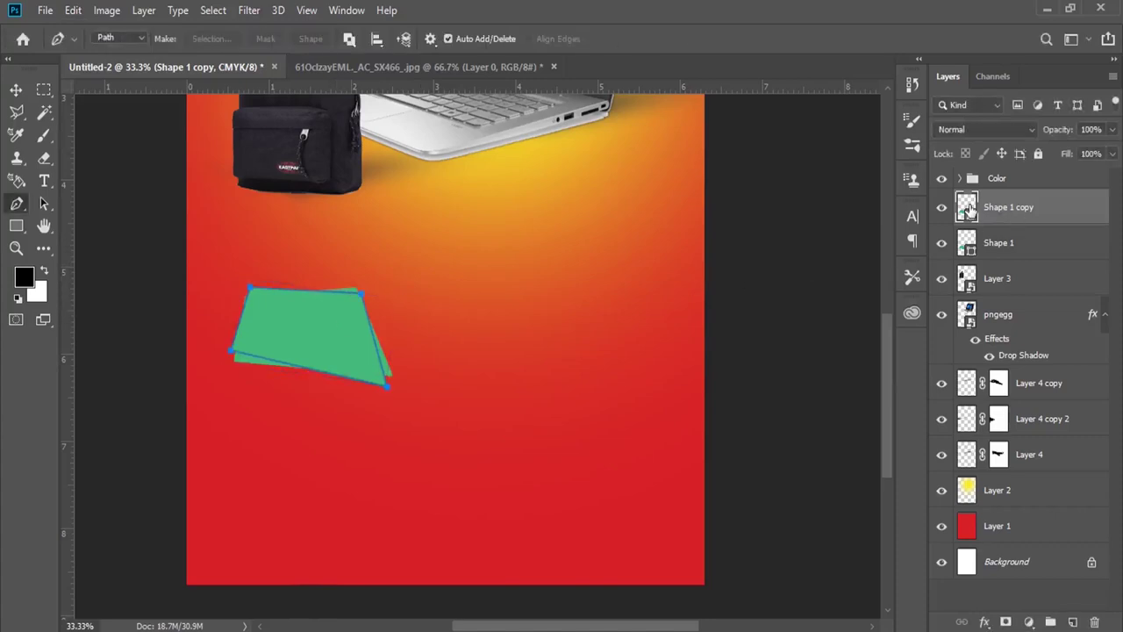
Step: Fill Shape 1 copy with light grey sampled from the laptop
{"action": "double_click", "coordinate": [968, 207]}
{"action": "left_click", "coordinate": [413, 132]}
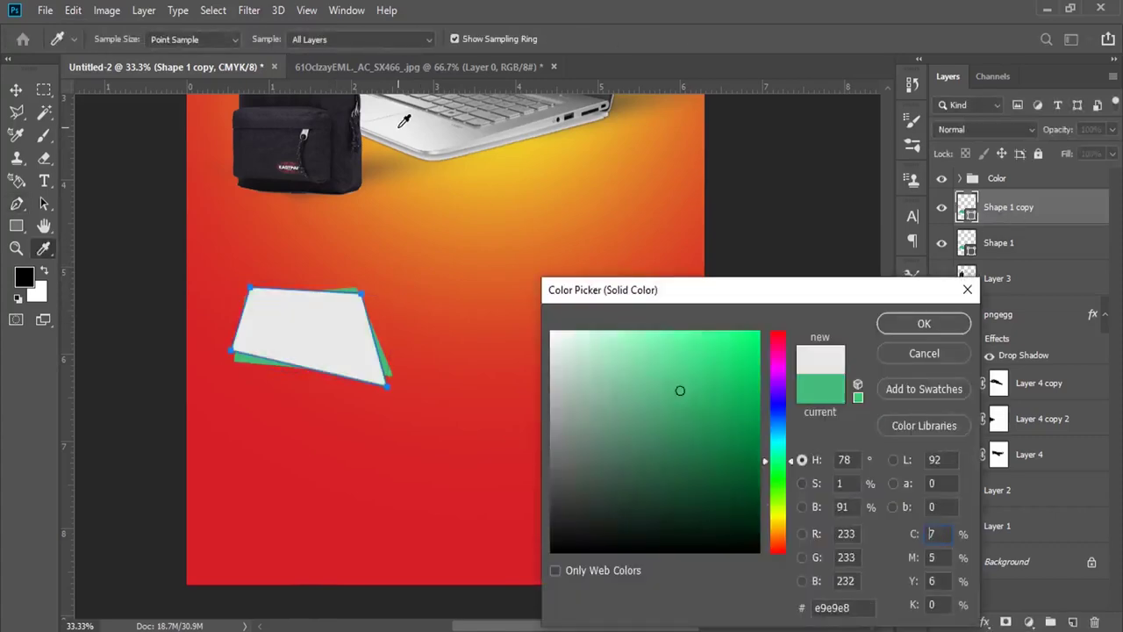
{"action": "left_click", "coordinate": [920, 326]}
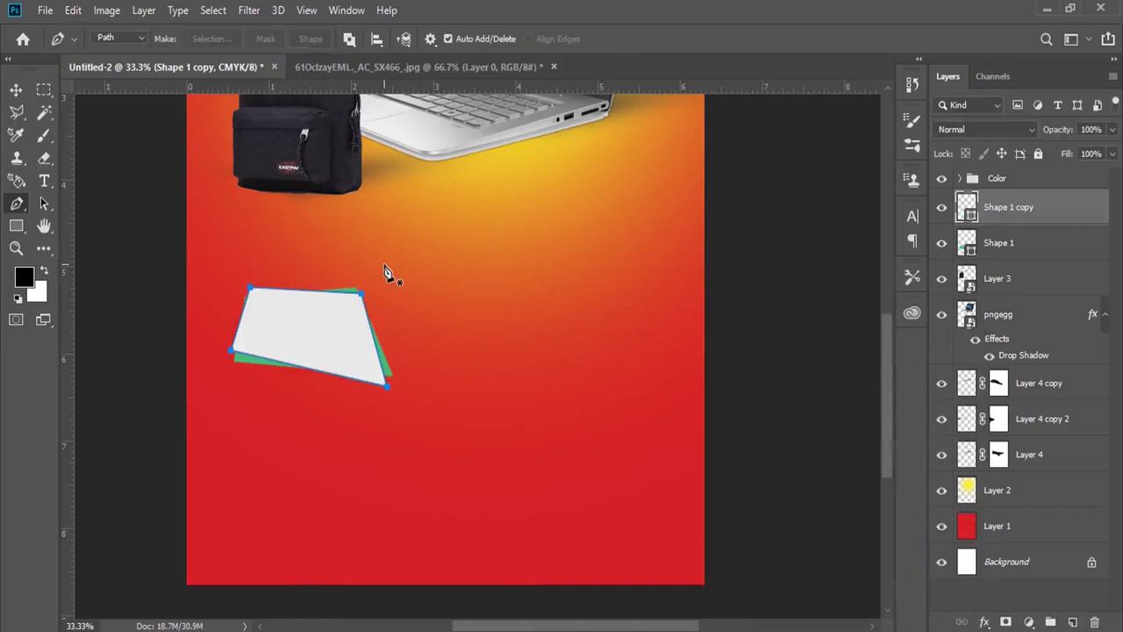
Step: Tilt the grey copy counter-clockwise to about -12° so green edges show
{"action": "left_click", "coordinate": [73, 9]}
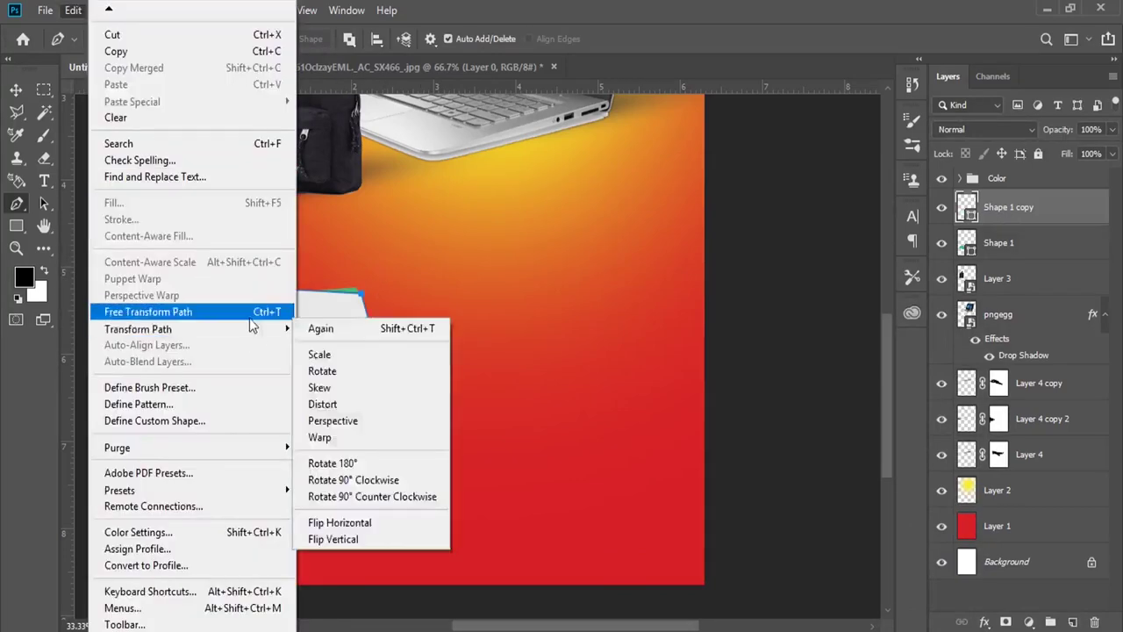
{"action": "left_click", "coordinate": [167, 308]}
{"action": "mouse_move", "coordinate": [392, 313]}
{"action": "left_mouse_down"}
{"action": "mouse_move", "coordinate": [430, 292]}
{"action": "mouse_move", "coordinate": [425, 272]}
{"action": "left_mouse_up"}
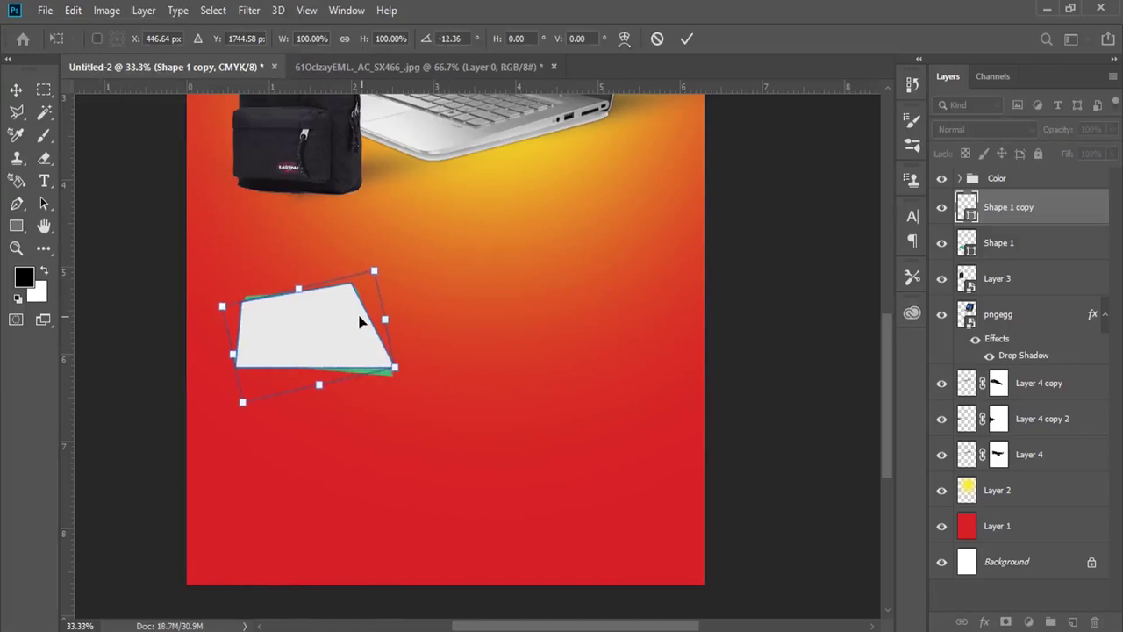
{"action": "left_click", "coordinate": [16, 202]}
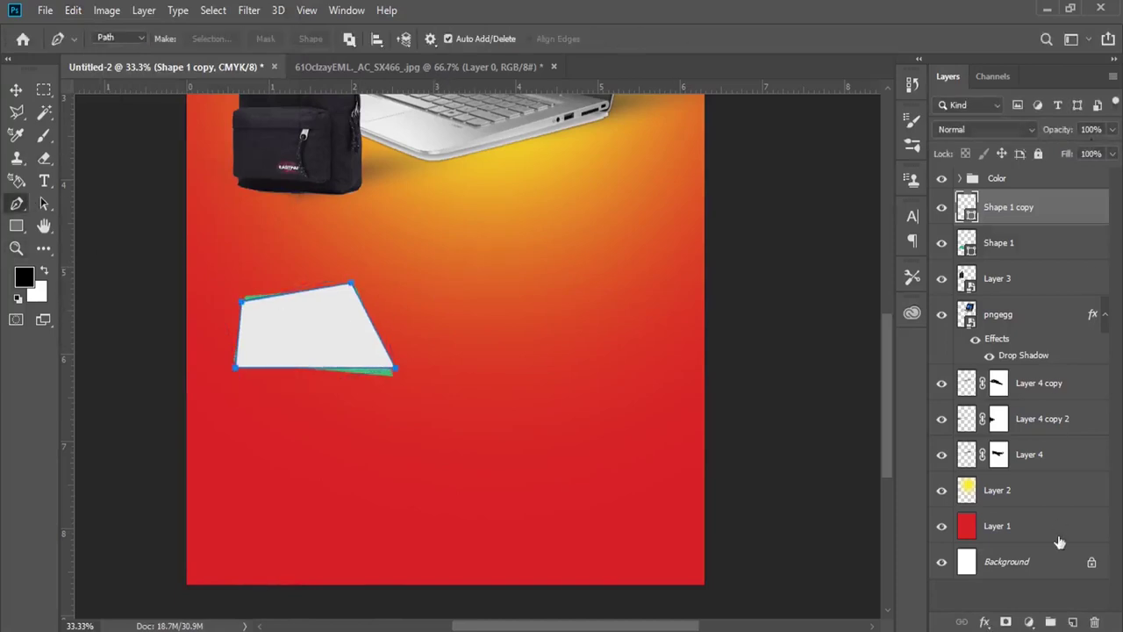
{"action": "left_click", "coordinate": [15, 226]}
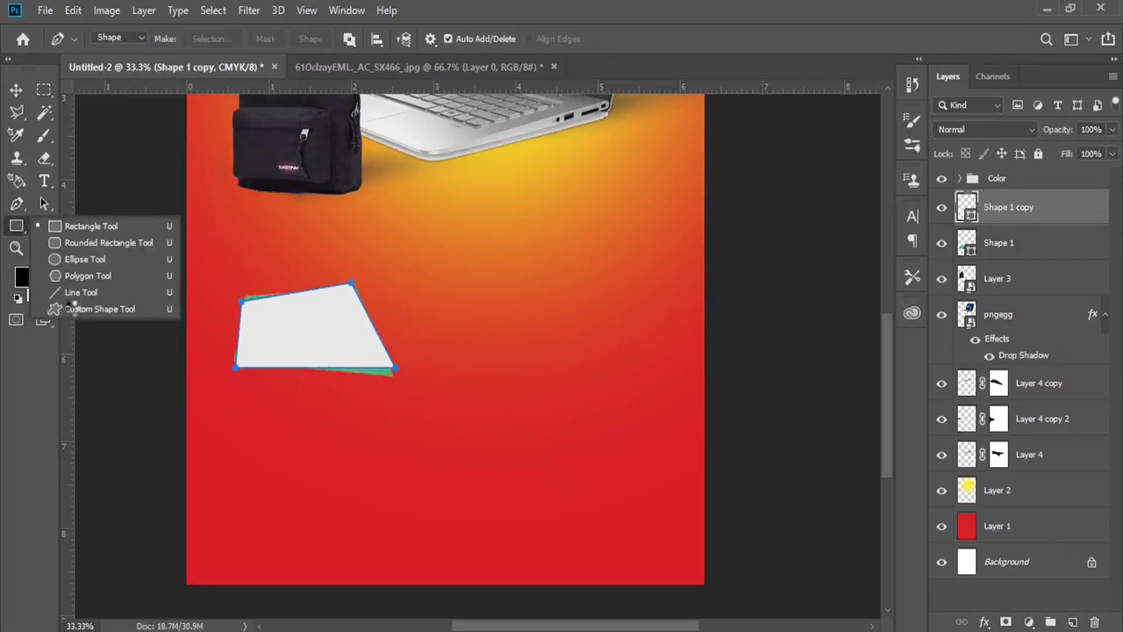
Step: Select the Custom Shape tool and add a new empty layer on top
{"action": "left_click", "coordinate": [68, 309]}
{"action": "right_click", "coordinate": [20, 230]}
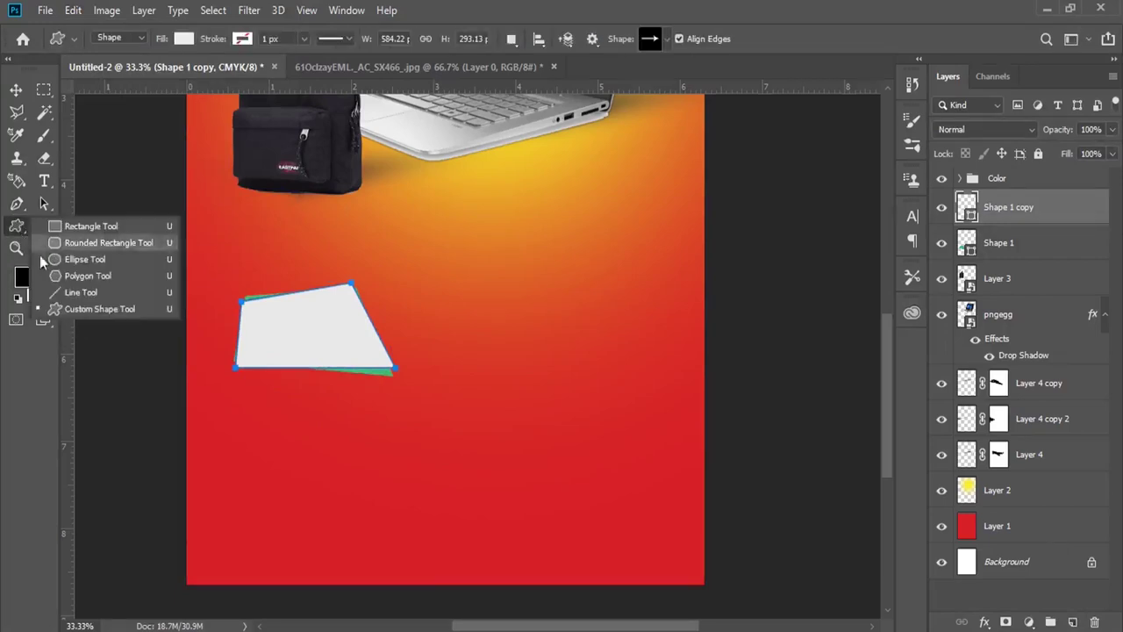
{"action": "left_click", "coordinate": [65, 306]}
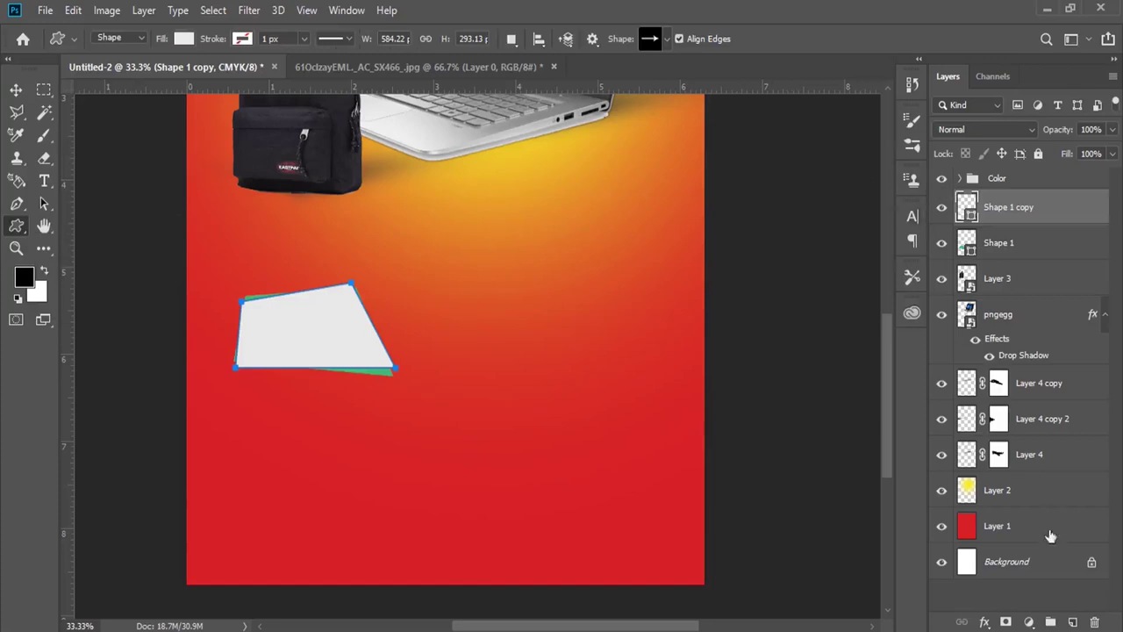
{"action": "left_click", "coordinate": [1070, 620]}
Step: Append the All shapes set to the Custom Shape picker
{"action": "left_click", "coordinate": [667, 38]}
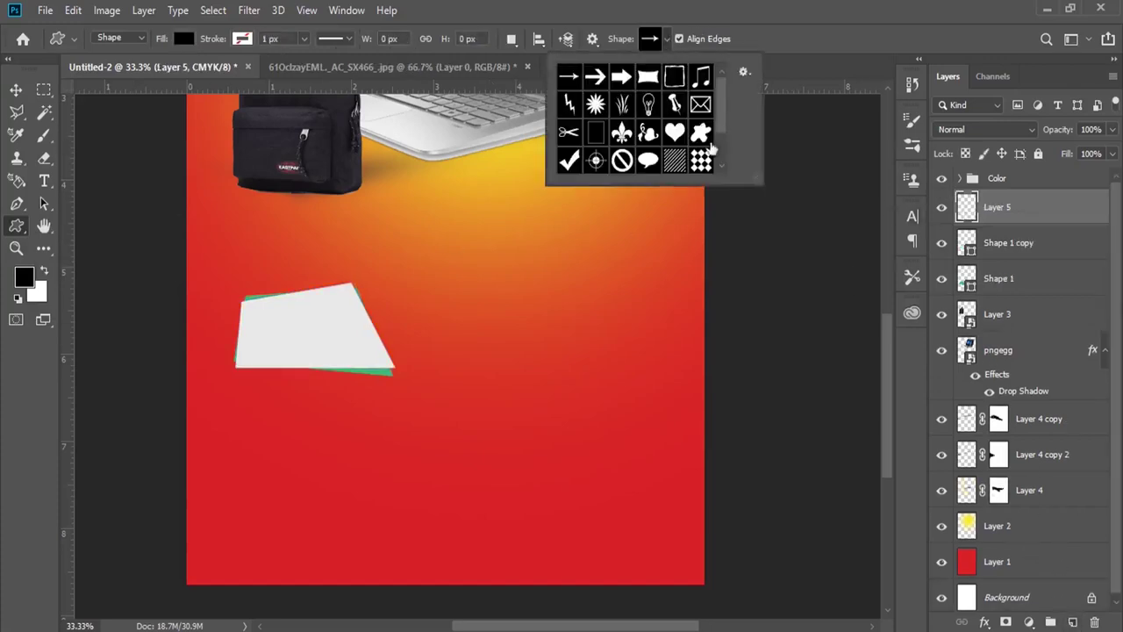
{"action": "left_click_drag", "start_coordinate": [756, 178], "coordinate": [912, 335]}
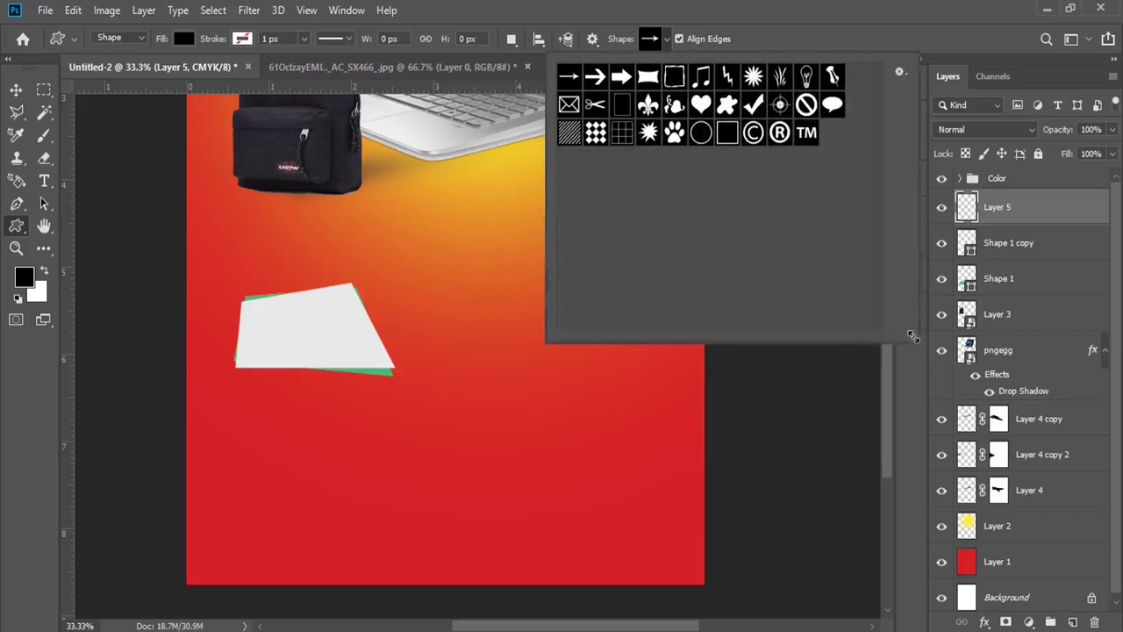
{"action": "left_click", "coordinate": [901, 72]}
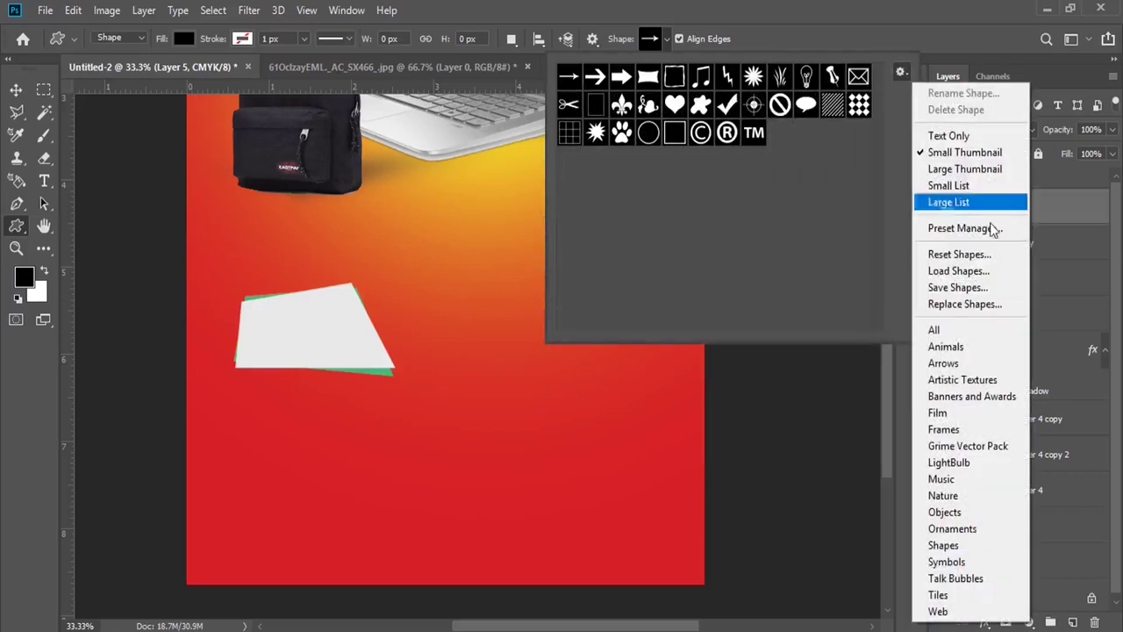
{"action": "left_click", "coordinate": [948, 326]}
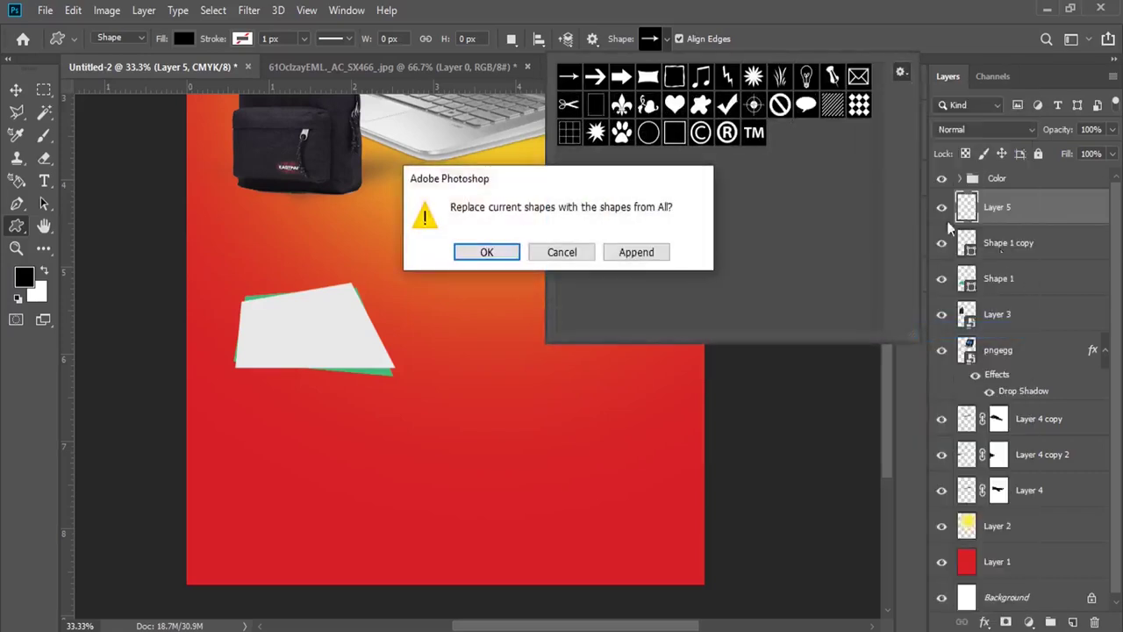
{"action": "left_click", "coordinate": [637, 253]}
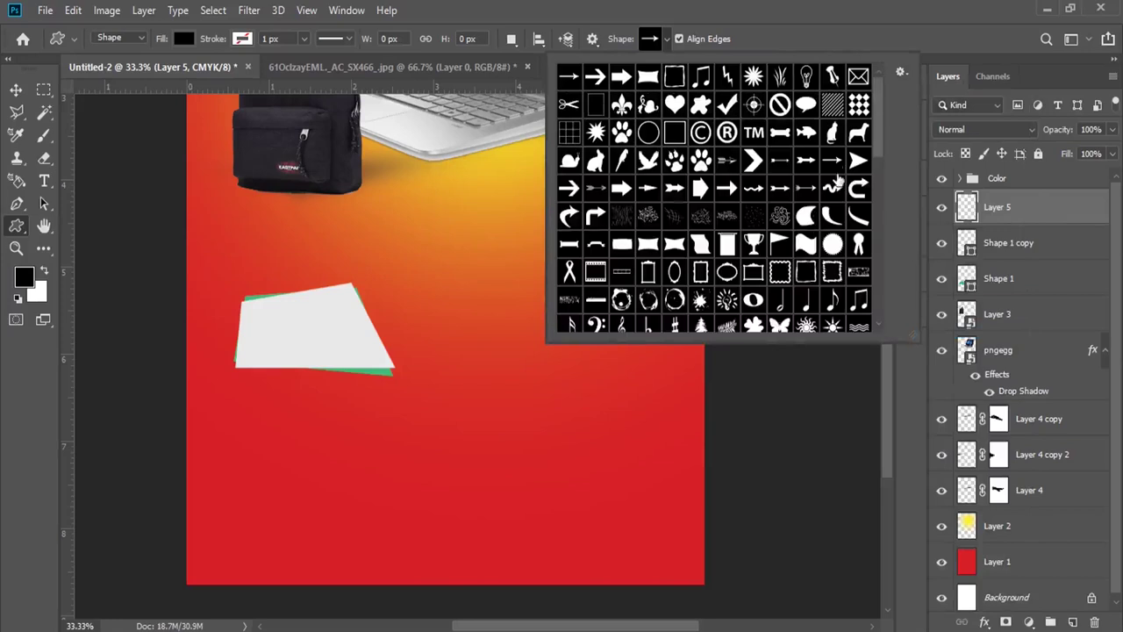
{"action": "mouse_move", "coordinate": [873, 136]}
{"action": "left_mouse_down"}
{"action": "mouse_move", "coordinate": [895, 294]}
{"action": "mouse_move", "coordinate": [897, 150]}
{"action": "left_mouse_up"}
Step: Choose the round seal shape and start drawing it on the card
{"action": "left_click", "coordinate": [840, 163]}
{"action": "left_click", "coordinate": [926, 352]}
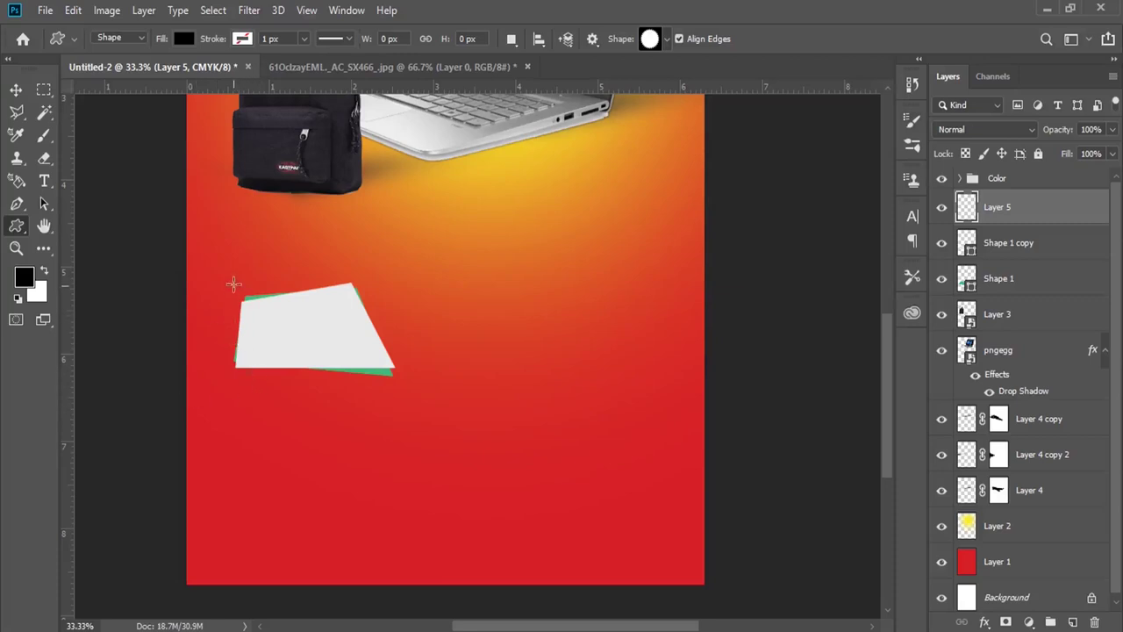
{"action": "left_click_drag", "start_coordinate": [224, 267], "coordinate": [285, 319]}
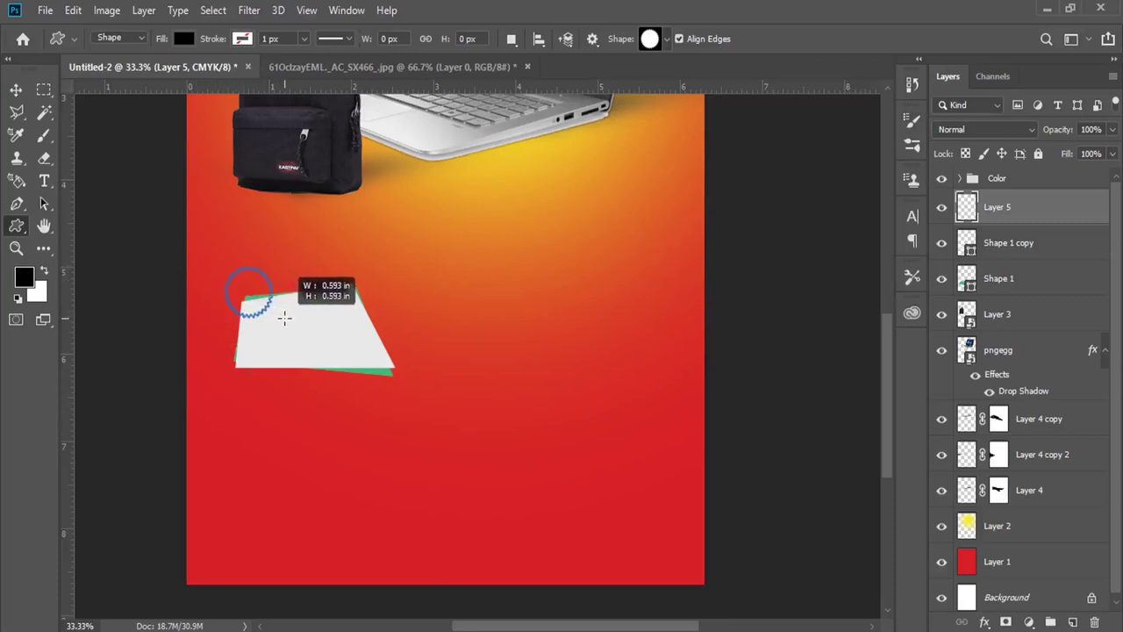
Step: Finish the seal badge at the card's top-left and fill it with the card's green
{"action": "left_click_drag", "start_coordinate": [284, 319], "coordinate": [283, 314]}
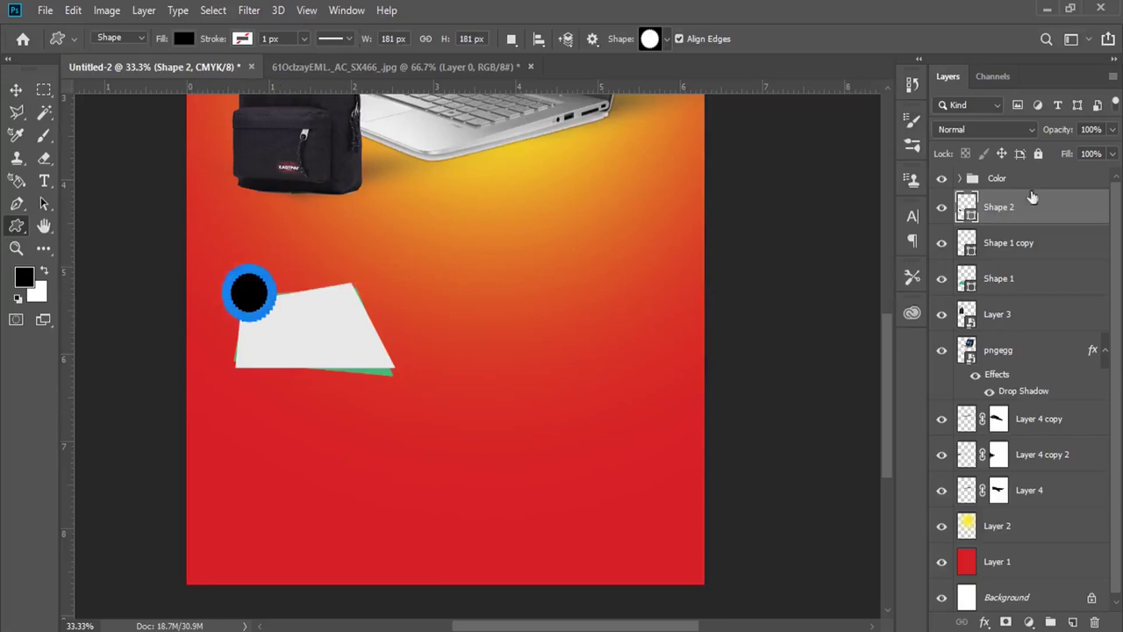
{"action": "double_click", "coordinate": [967, 206]}
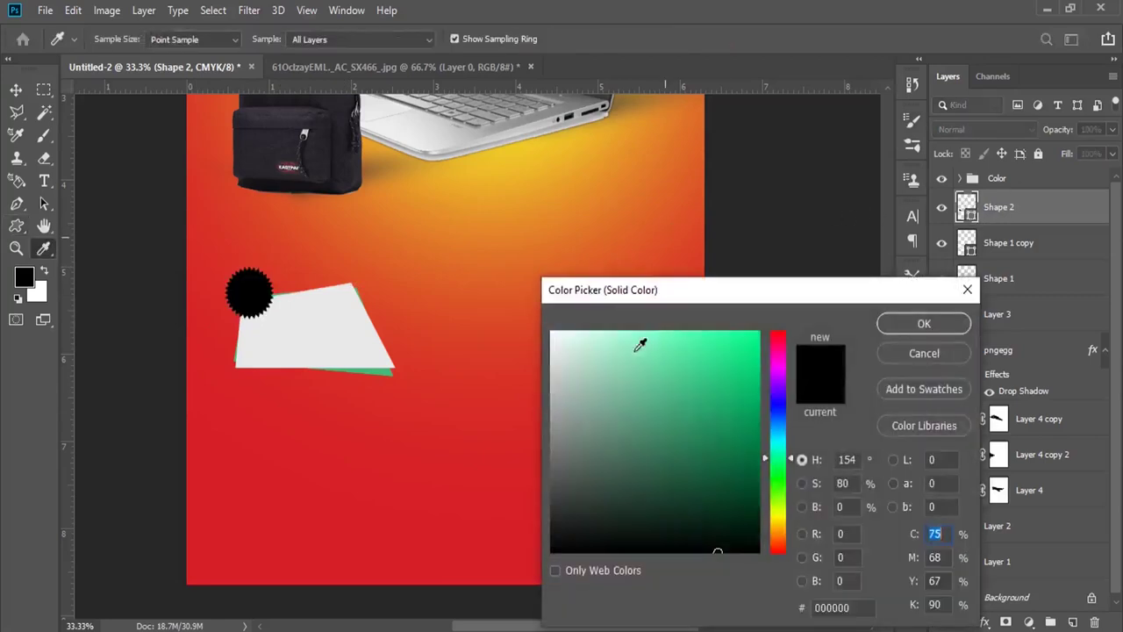
{"action": "left_click", "coordinate": [383, 369]}
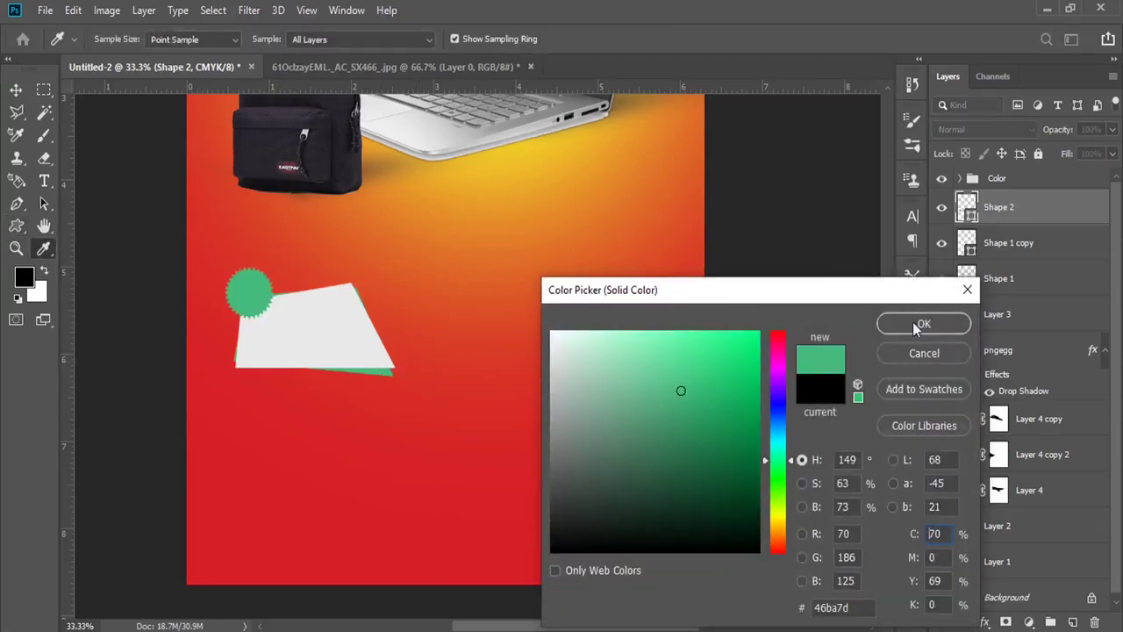
{"action": "left_click", "coordinate": [915, 324]}
{"action": "right_click", "coordinate": [1016, 207]}
{"action": "left_click", "coordinate": [814, 27]}
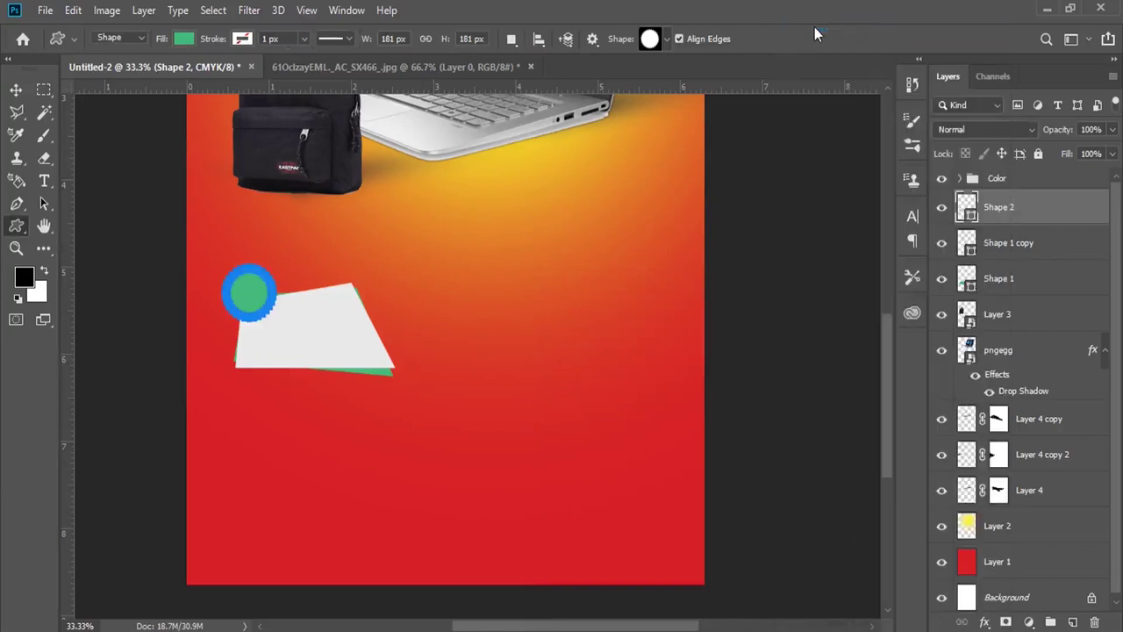
Step: Give the badge a light grey Stroke of size 8 via Layer Style
{"action": "double_click", "coordinate": [1062, 207]}
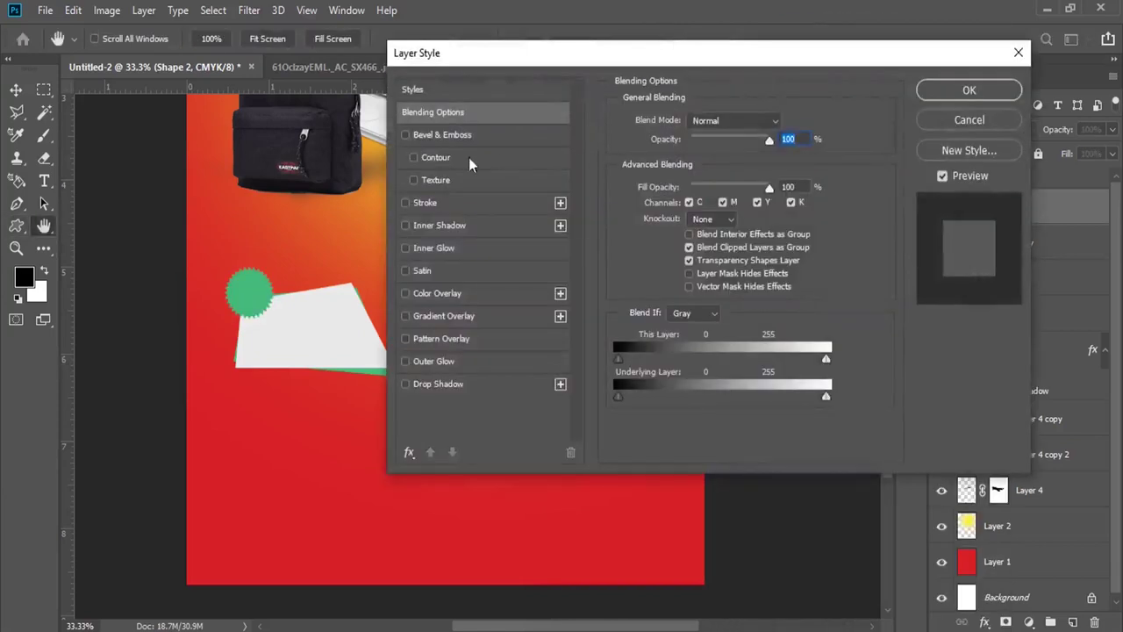
{"action": "left_click", "coordinate": [451, 202]}
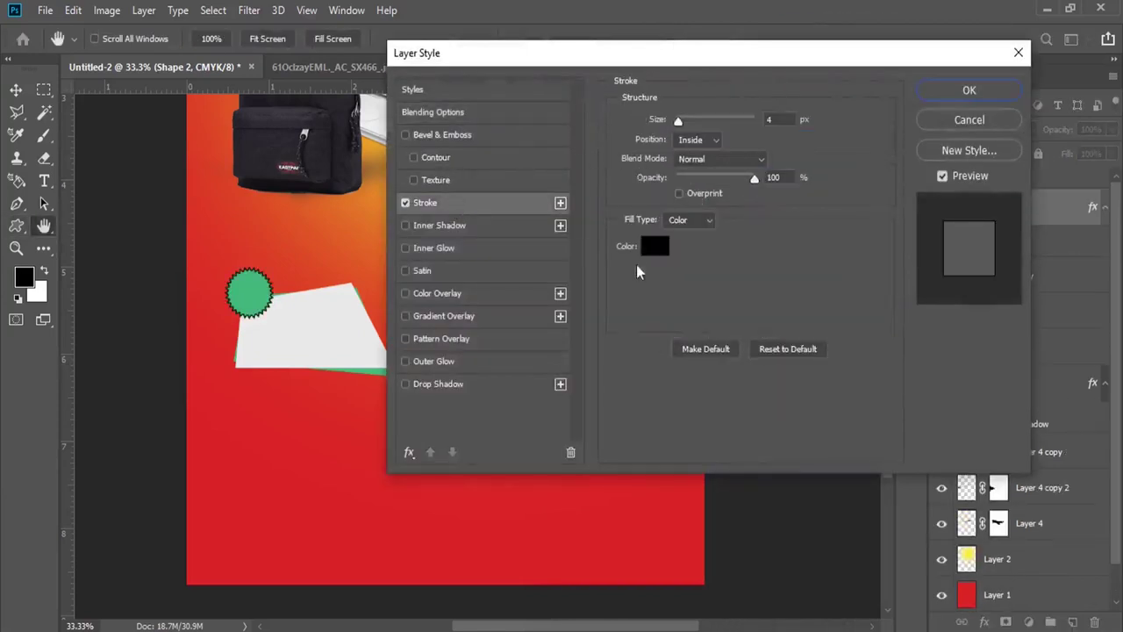
{"action": "left_click", "coordinate": [358, 311]}
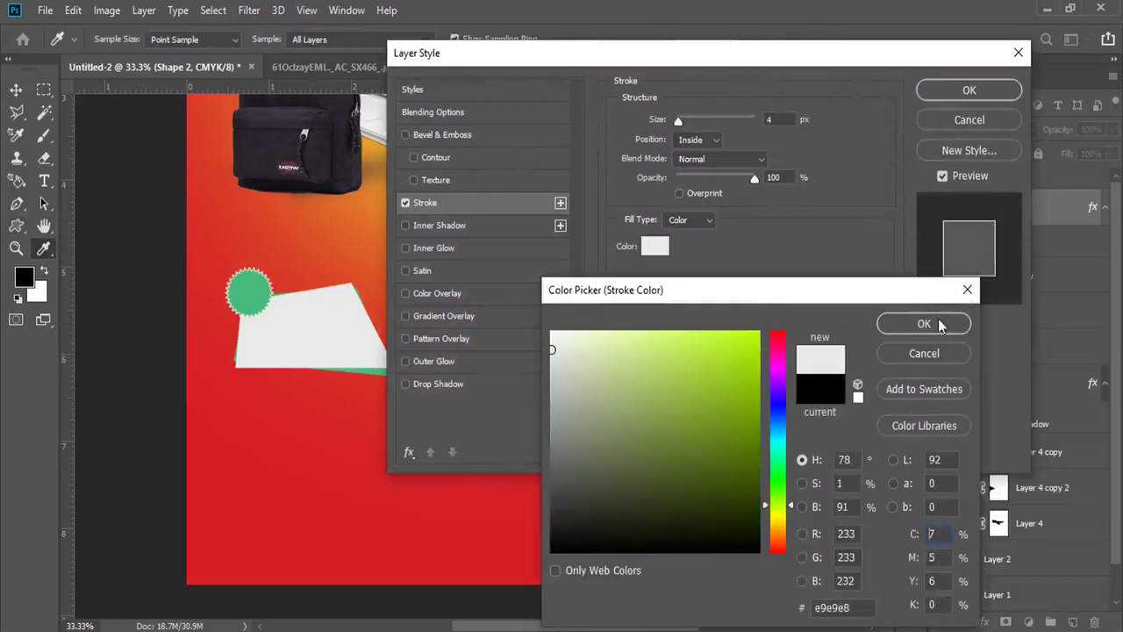
{"action": "left_click", "coordinate": [924, 324]}
{"action": "double_click", "coordinate": [770, 119]}
{"action": "type", "text": "7"}
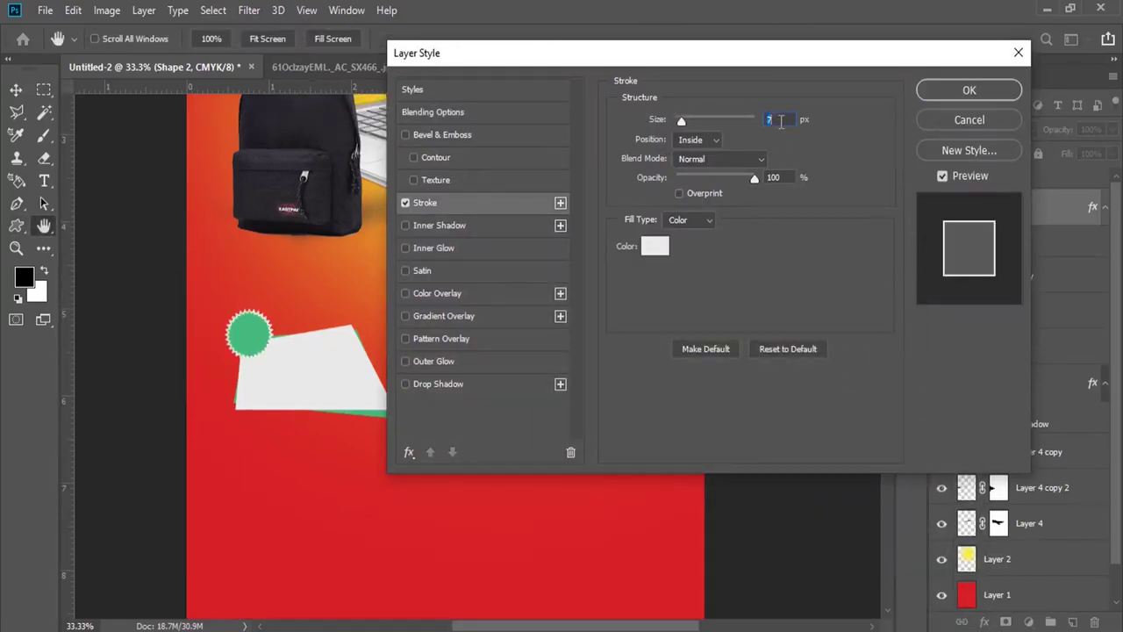
{"action": "key", "text": "Up"}
{"action": "left_click", "coordinate": [969, 89]}
Step: Enlarge the badge to about 119% with Free Transform
{"action": "key", "text": "v"}
{"action": "left_click", "coordinate": [73, 9]}
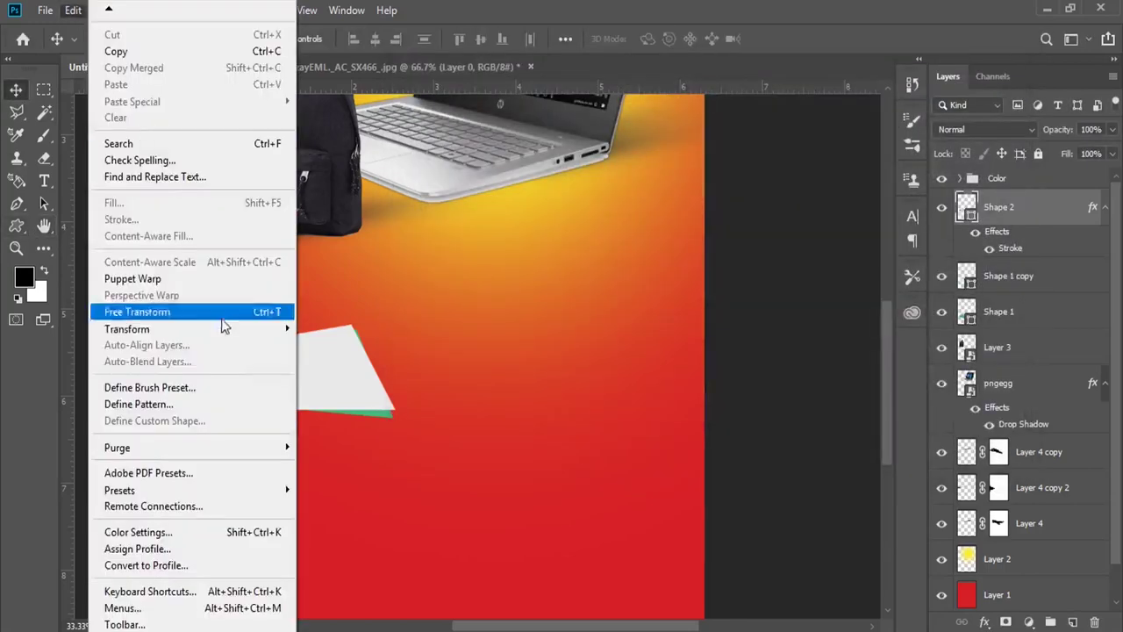
{"action": "left_click", "coordinate": [123, 309]}
{"action": "left_click_drag", "start_coordinate": [275, 369], "coordinate": [281, 369]}
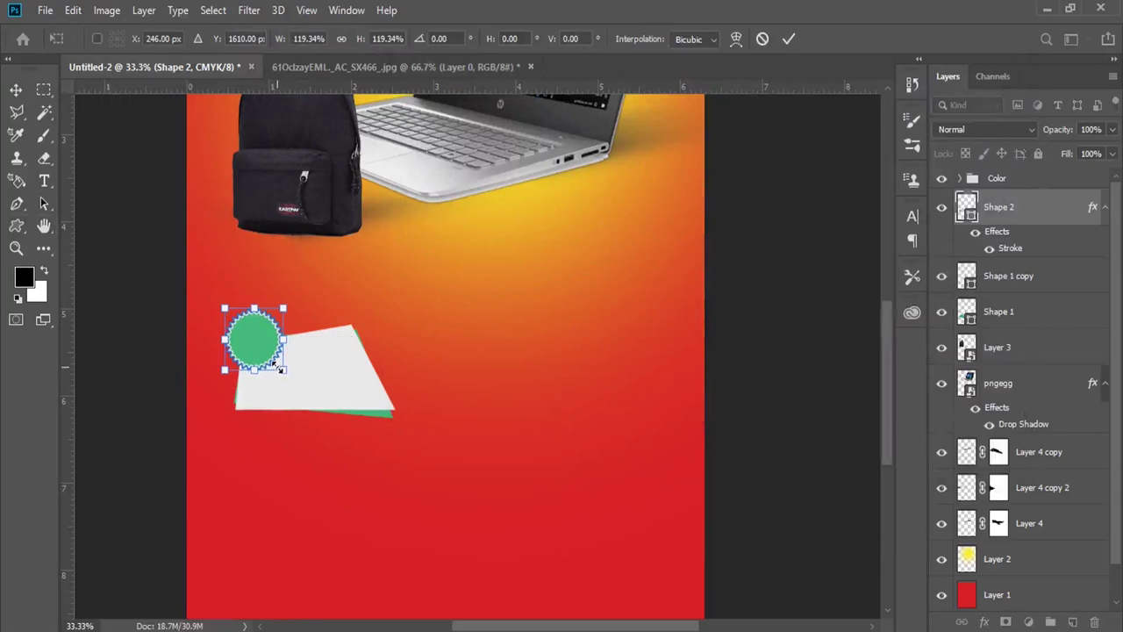
{"action": "key", "text": "Return"}
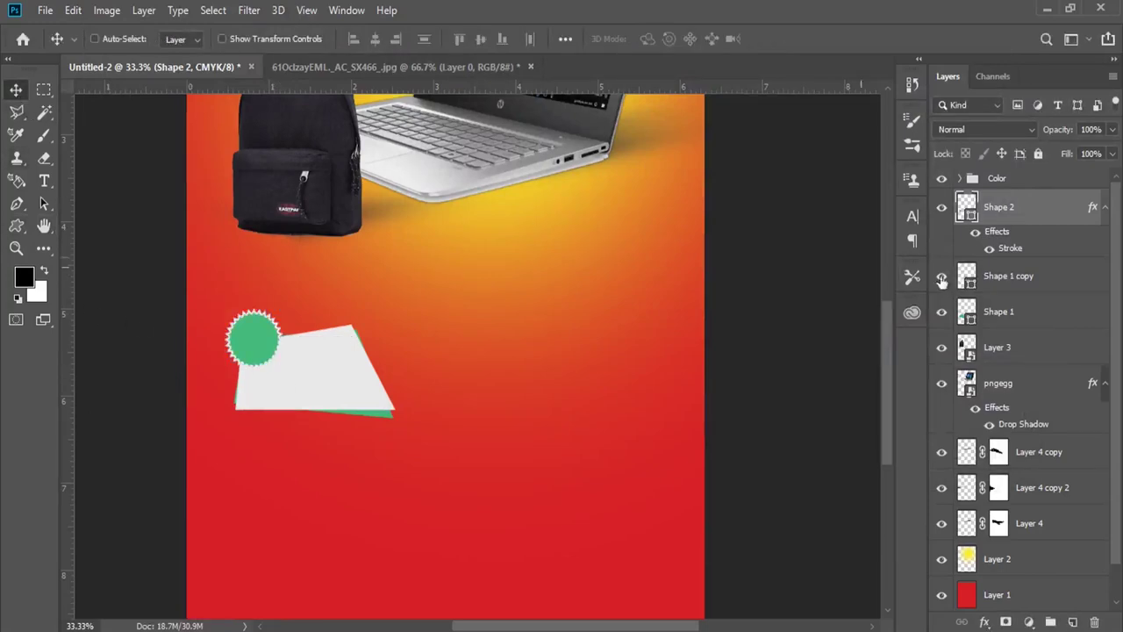
Step: Group the badge and both card shape layers into Group 1
{"action": "left_click", "coordinate": [1103, 212]}
{"action": "left_click", "coordinate": [1000, 244], "text": "shift"}
{"action": "left_click", "coordinate": [1000, 279], "text": "shift"}
{"action": "left_click", "coordinate": [941, 316]}
{"action": "left_click_drag", "start_coordinate": [1022, 282], "coordinate": [1051, 621]}
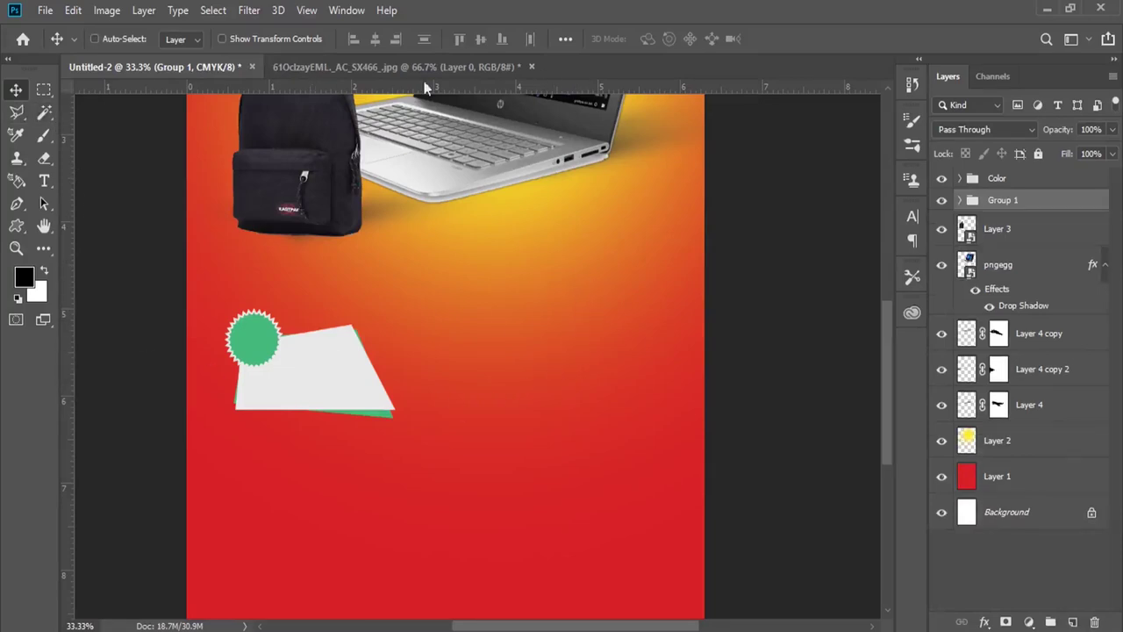
Step: Place the png6egg laptop image into the flyer and move it down-left
{"action": "left_click", "coordinate": [263, 562]}
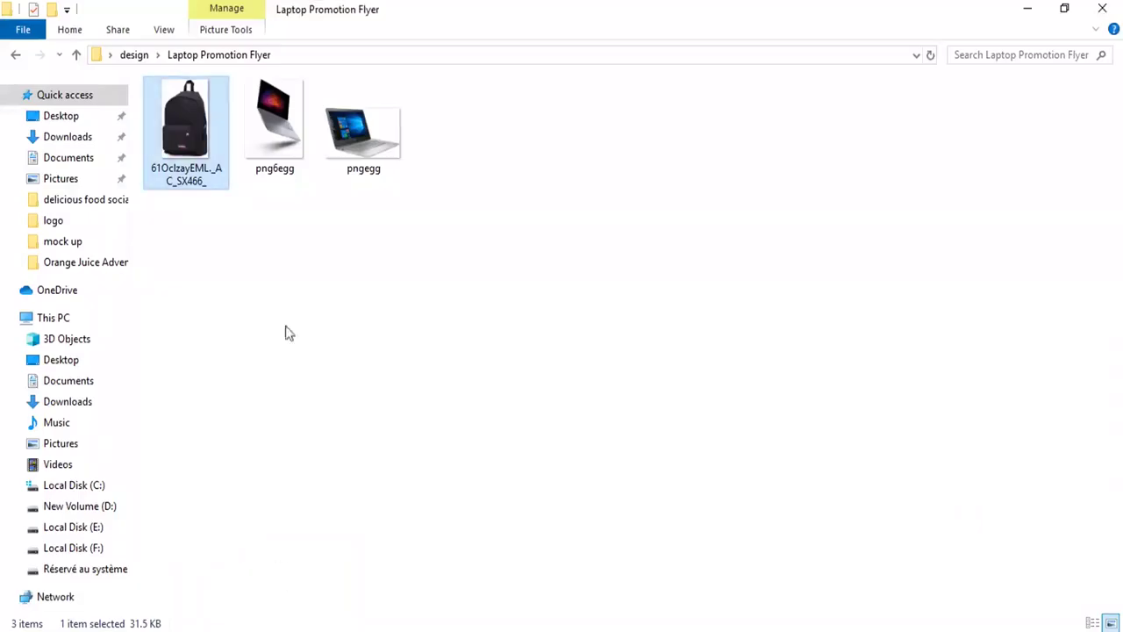
{"action": "mouse_move", "coordinate": [275, 142]}
{"action": "left_mouse_down"}
{"action": "mouse_move", "coordinate": [333, 618]}
{"action": "mouse_move", "coordinate": [351, 381]}
{"action": "left_mouse_up"}
{"action": "left_click_drag", "start_coordinate": [491, 345], "coordinate": [432, 470]}
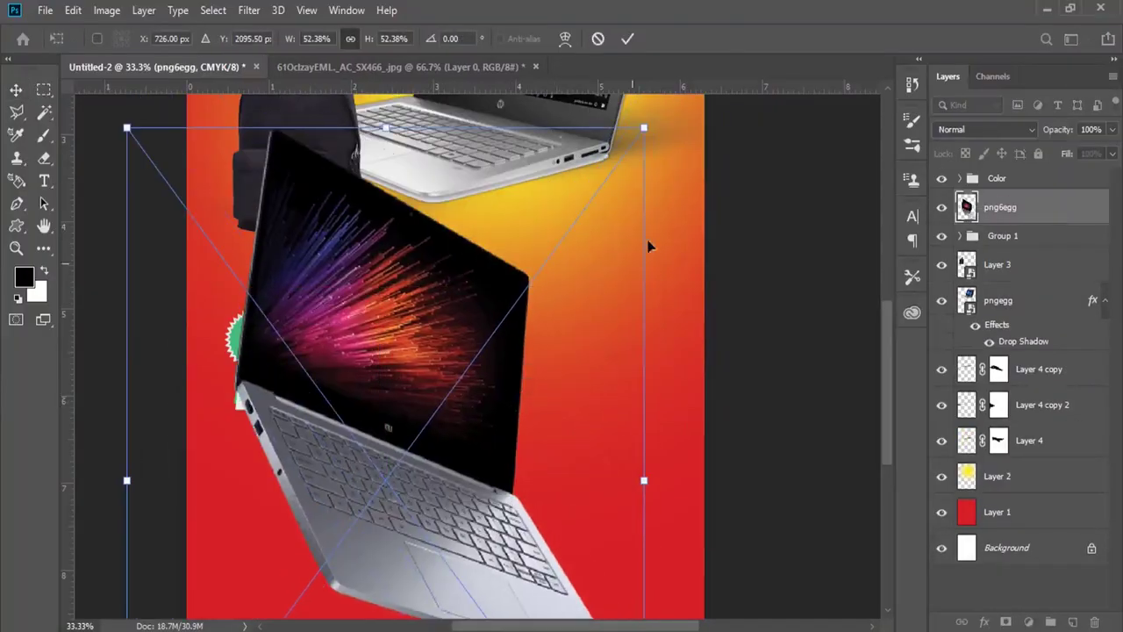
Step: Shrink the laptop, flip it horizontally, and position it on the white card
{"action": "left_click_drag", "start_coordinate": [644, 128], "coordinate": [392, 471]}
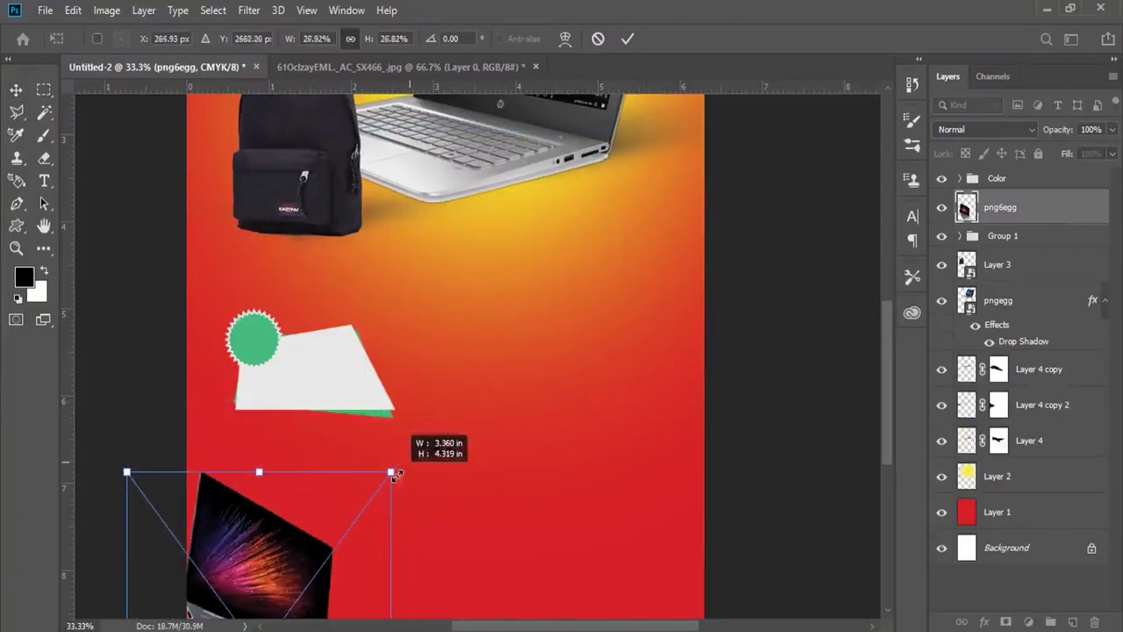
{"action": "left_click_drag", "start_coordinate": [327, 538], "coordinate": [439, 312]}
{"action": "right_click", "coordinate": [423, 348]}
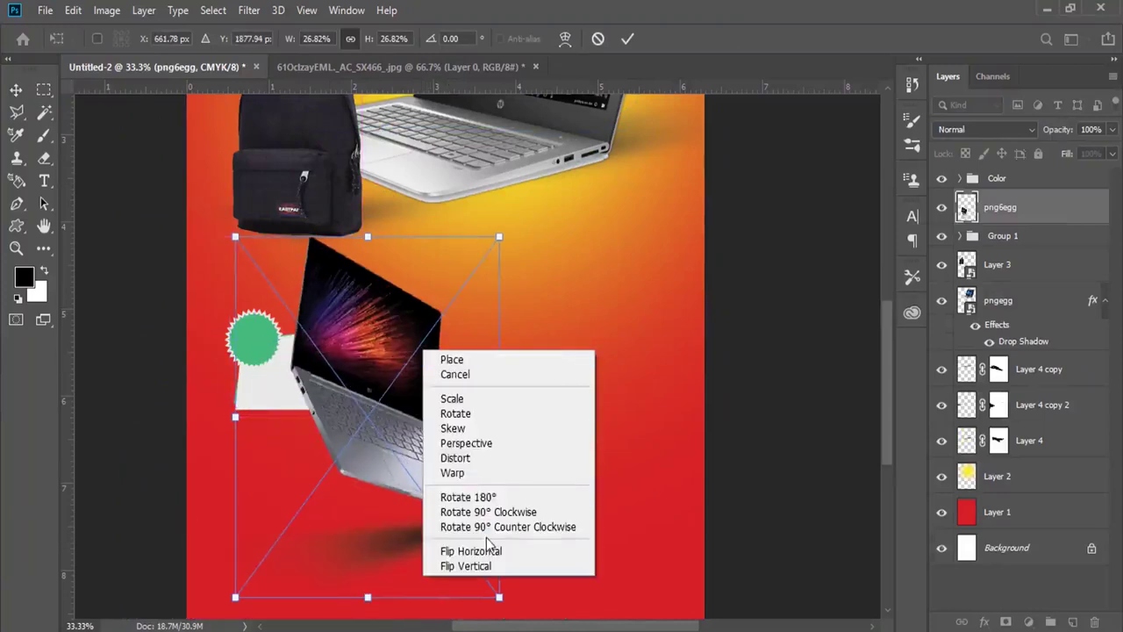
{"action": "left_click", "coordinate": [478, 549]}
{"action": "left_click_drag", "start_coordinate": [505, 237], "coordinate": [301, 446]}
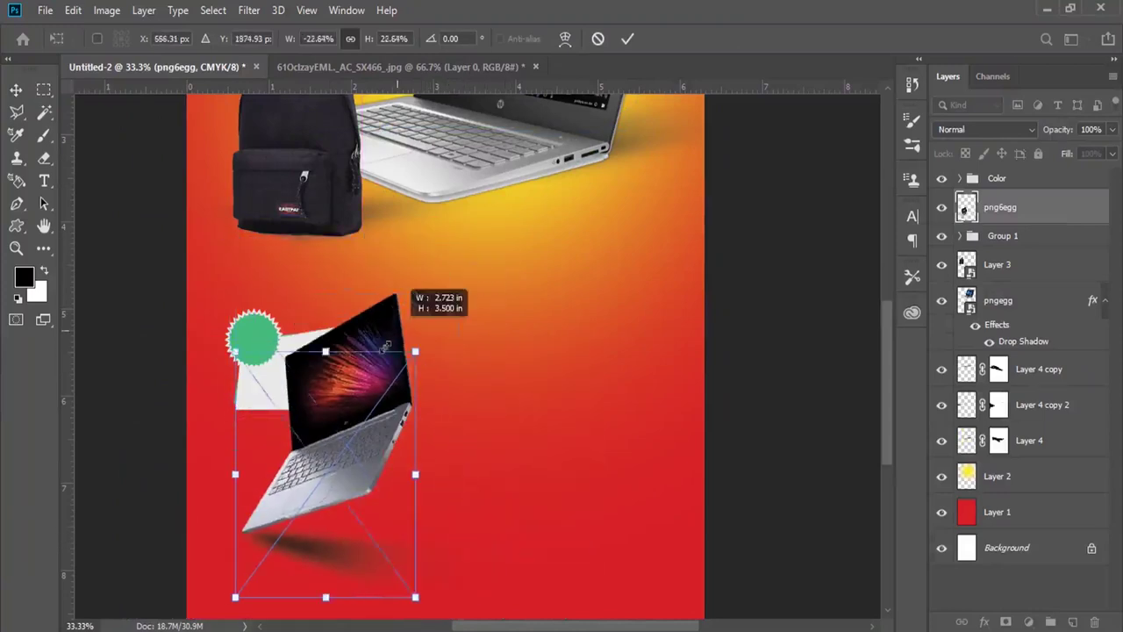
{"action": "left_click_drag", "start_coordinate": [327, 467], "coordinate": [400, 270]}
{"action": "key", "text": "Return"}
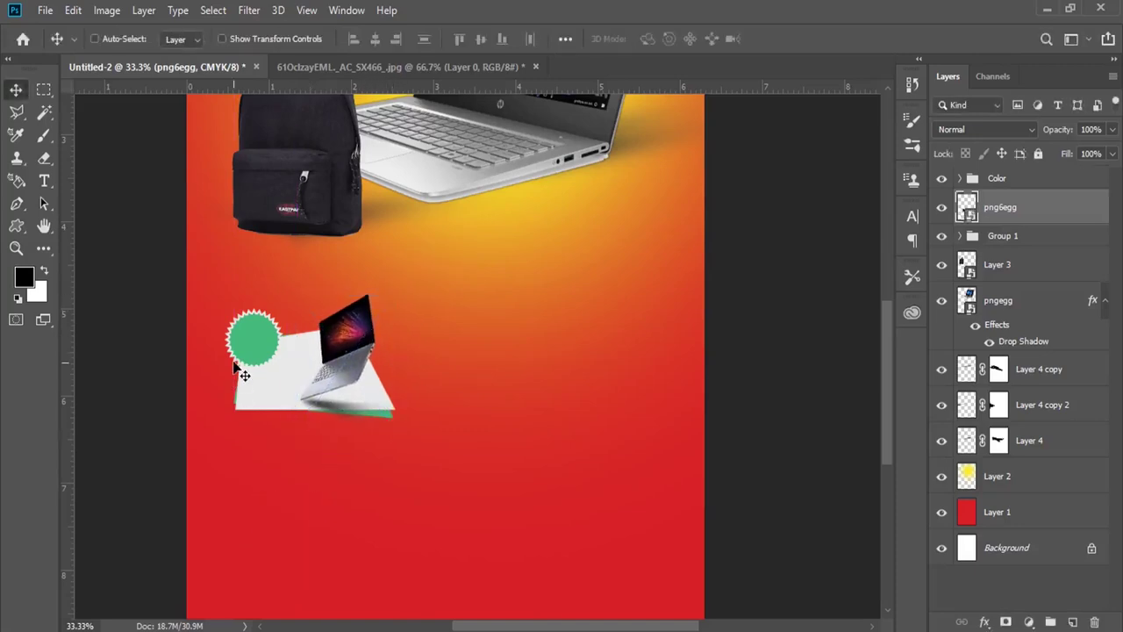
Step: Scale the laptop and badge group together, then copy the unit rightward into a row of three
{"action": "left_click", "coordinate": [1006, 241], "text": "ctrl"}
{"action": "left_click", "coordinate": [73, 10]}
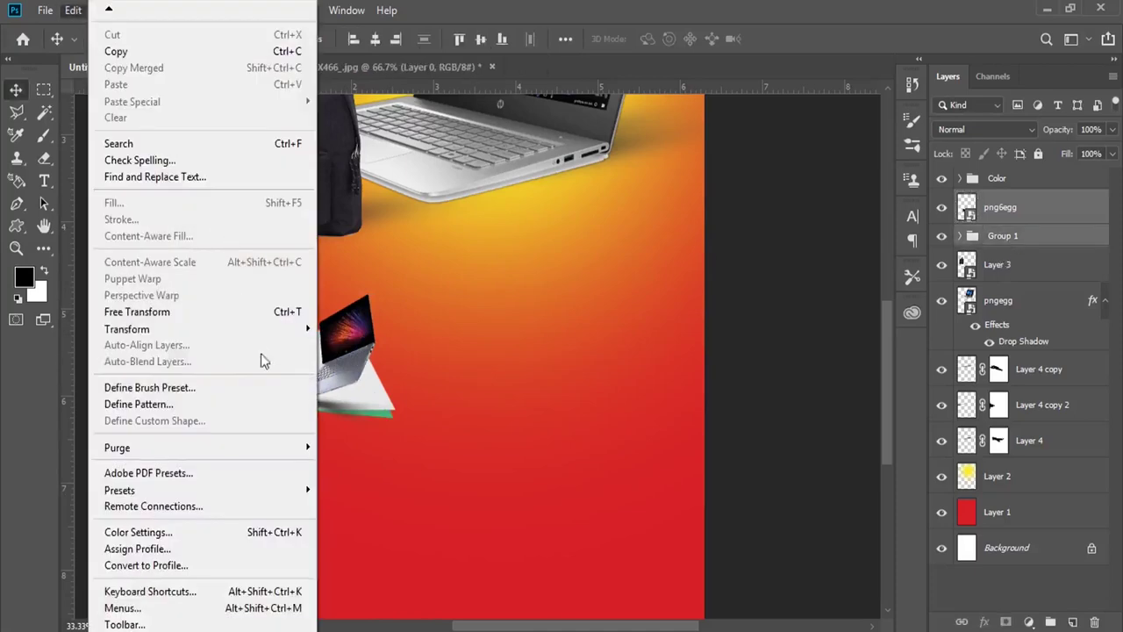
{"action": "left_click", "coordinate": [255, 310]}
{"action": "left_click_drag", "start_coordinate": [396, 294], "coordinate": [363, 319]}
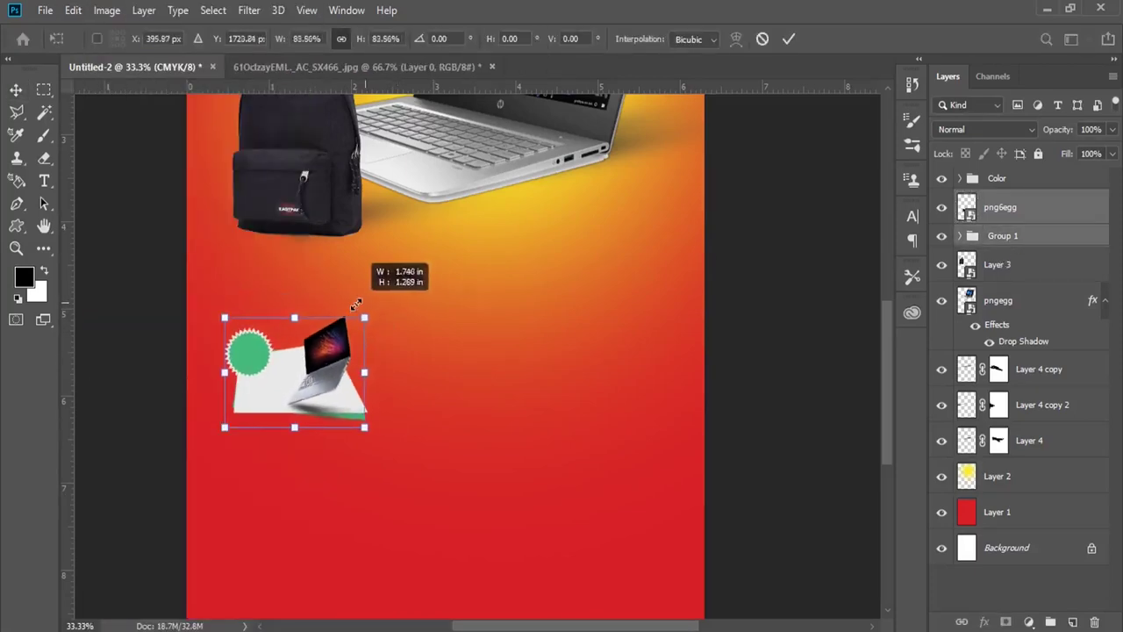
{"action": "key", "text": "Return"}
{"action": "mouse_move", "coordinate": [279, 375]}
{"action": "left_mouse_down"}
{"action": "mouse_move", "coordinate": [268, 375]}
{"action": "mouse_move", "coordinate": [592, 389]}
{"action": "left_mouse_up"}
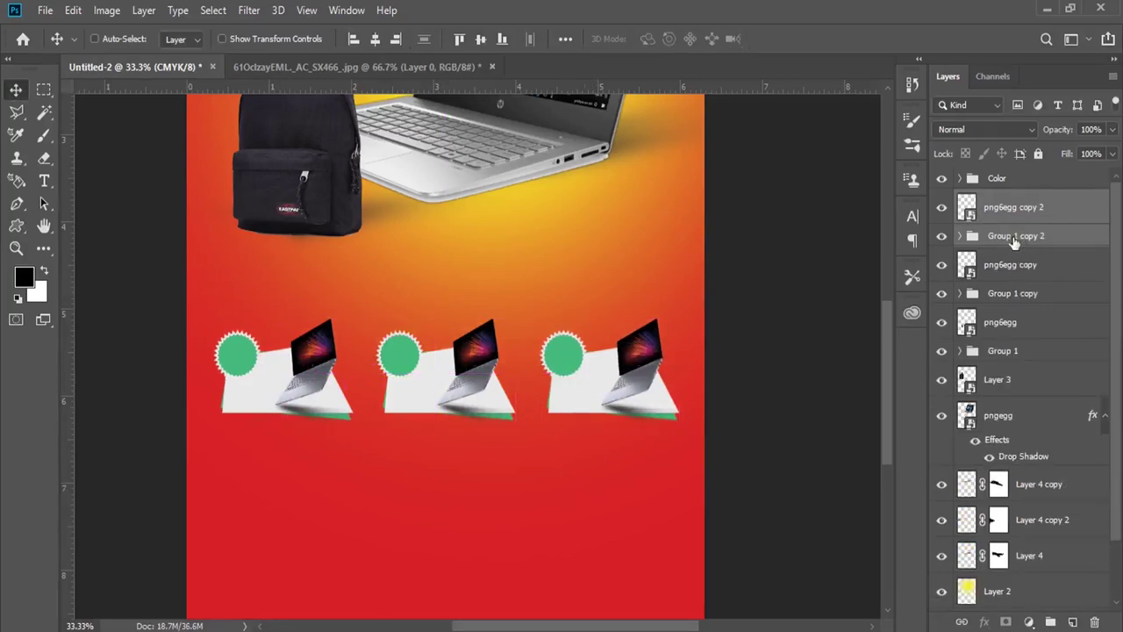
{"action": "left_click", "coordinate": [1009, 270], "text": "ctrl"}
Step: Duplicate all six row layers with Ctrl+J and move the copied row beneath the first
{"action": "left_click", "coordinate": [1009, 293], "text": "ctrl"}
{"action": "left_click", "coordinate": [1005, 322], "text": "ctrl"}
{"action": "left_click", "coordinate": [1000, 351], "text": "ctrl"}
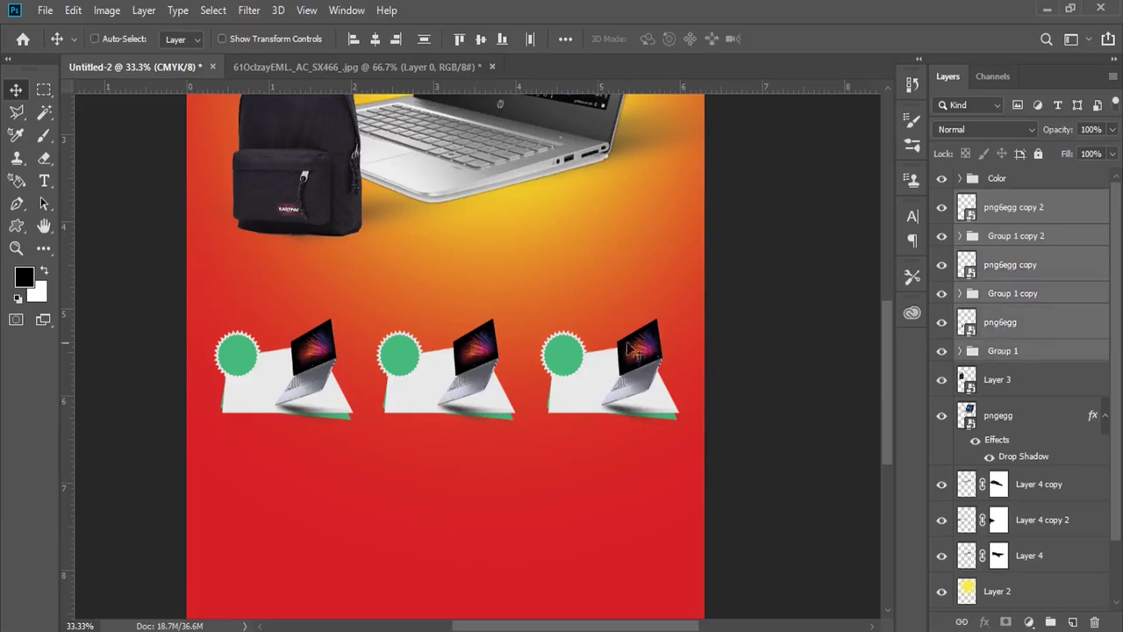
{"action": "key", "text": "ctrl+j"}
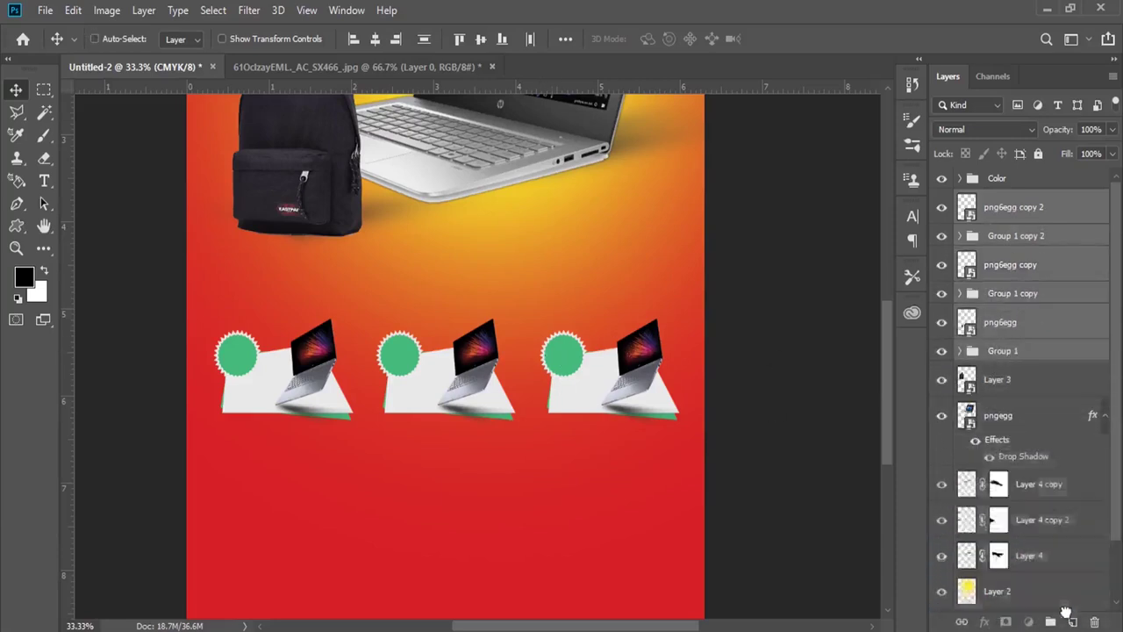
{"action": "scroll", "coordinate": [558, 350], "scroll_direction": "down", "scroll_amount": 2}
{"action": "left_click_drag", "start_coordinate": [562, 330], "coordinate": [603, 399]}
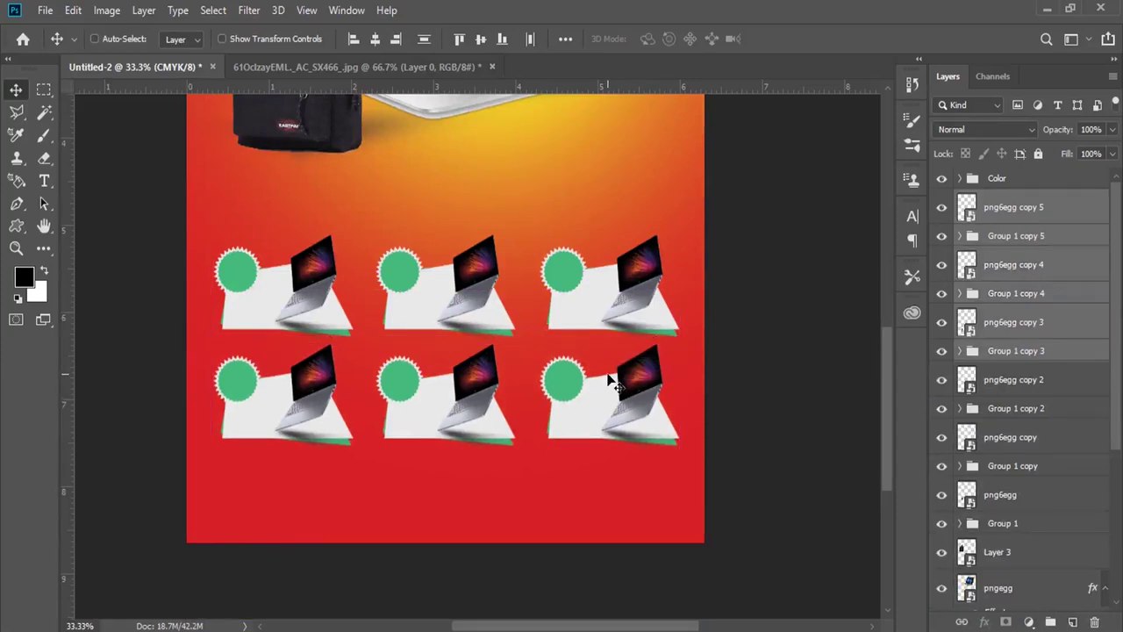
{"action": "left_click", "coordinate": [16, 248]}
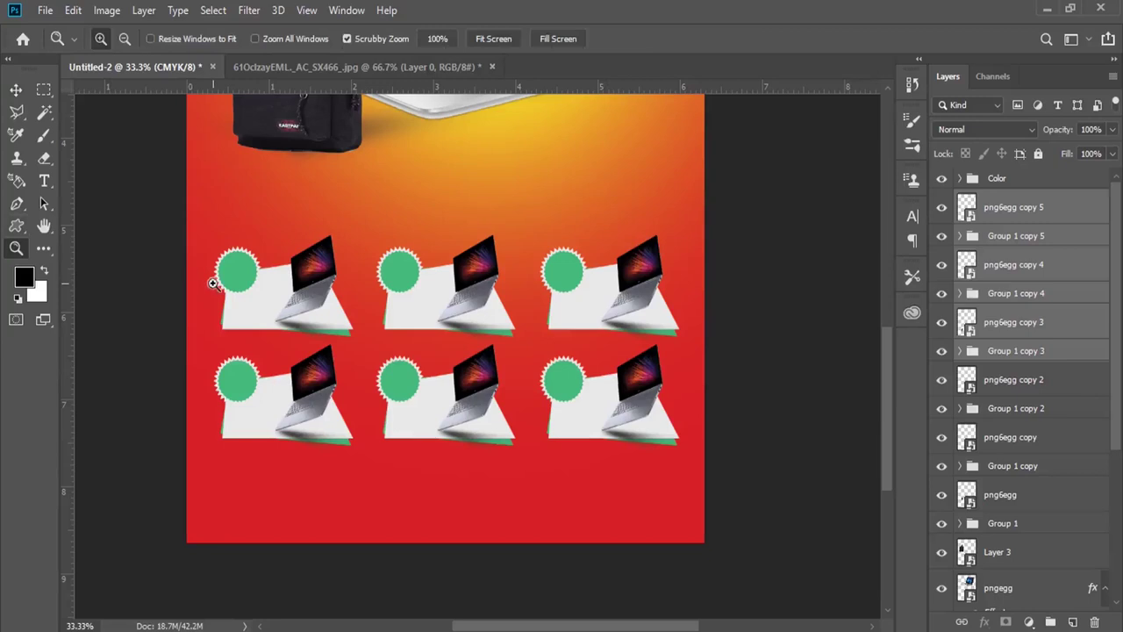
{"action": "left_click", "coordinate": [330, 285]}
{"action": "scroll", "coordinate": [390, 279], "scroll_direction": "up", "scroll_amount": 2}
Step: Add '50%' text above the first card at 19 pt, tracking 0, Bold
{"action": "key", "text": "t"}
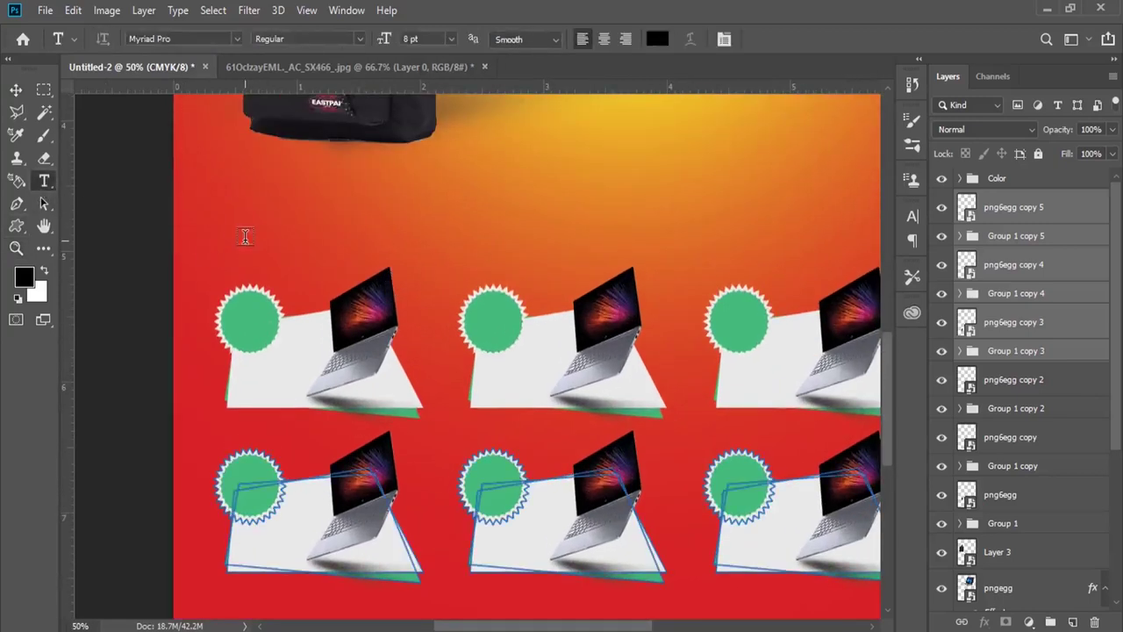
{"action": "left_click", "coordinate": [246, 236]}
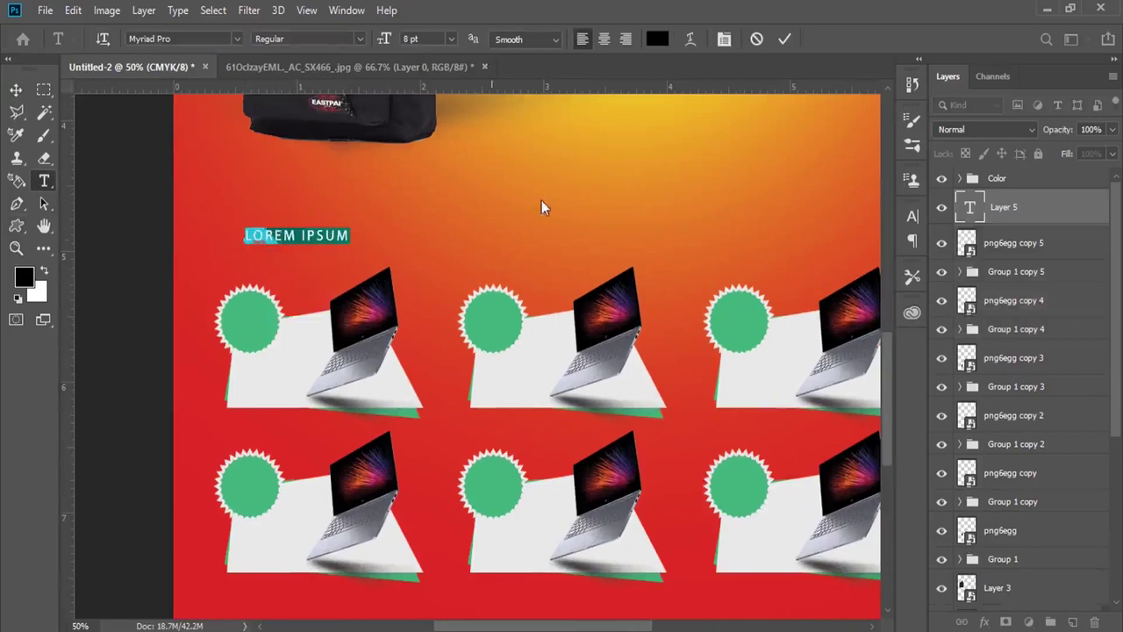
{"action": "type", "text": "50"}
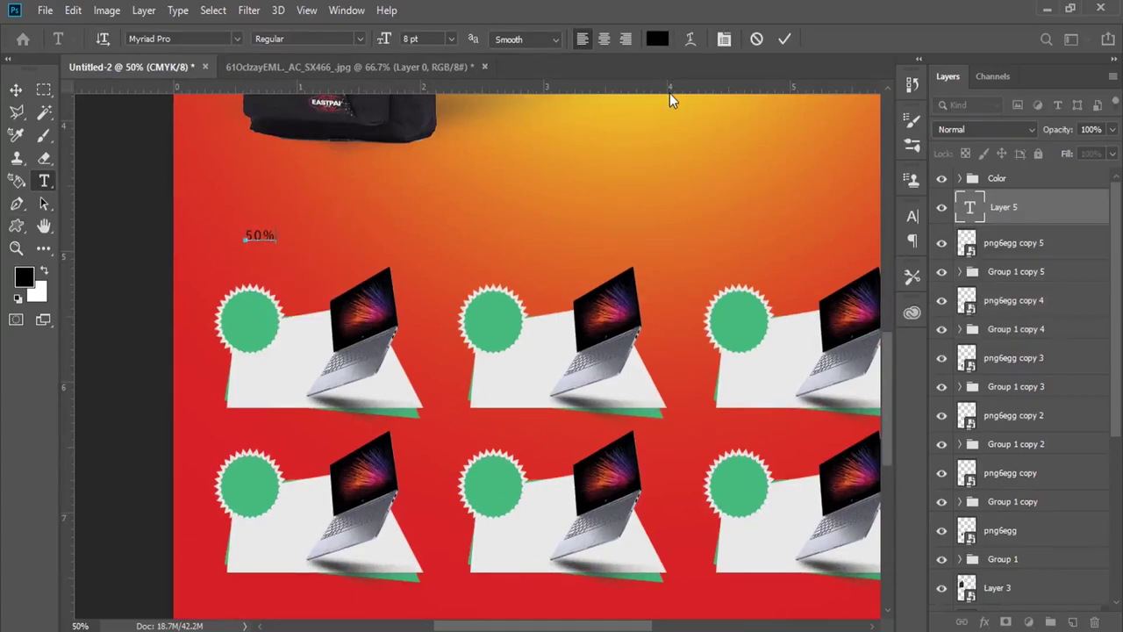
{"action": "double_click", "coordinate": [261, 233]}
{"action": "left_click_drag", "start_coordinate": [384, 38], "coordinate": [412, 38]}
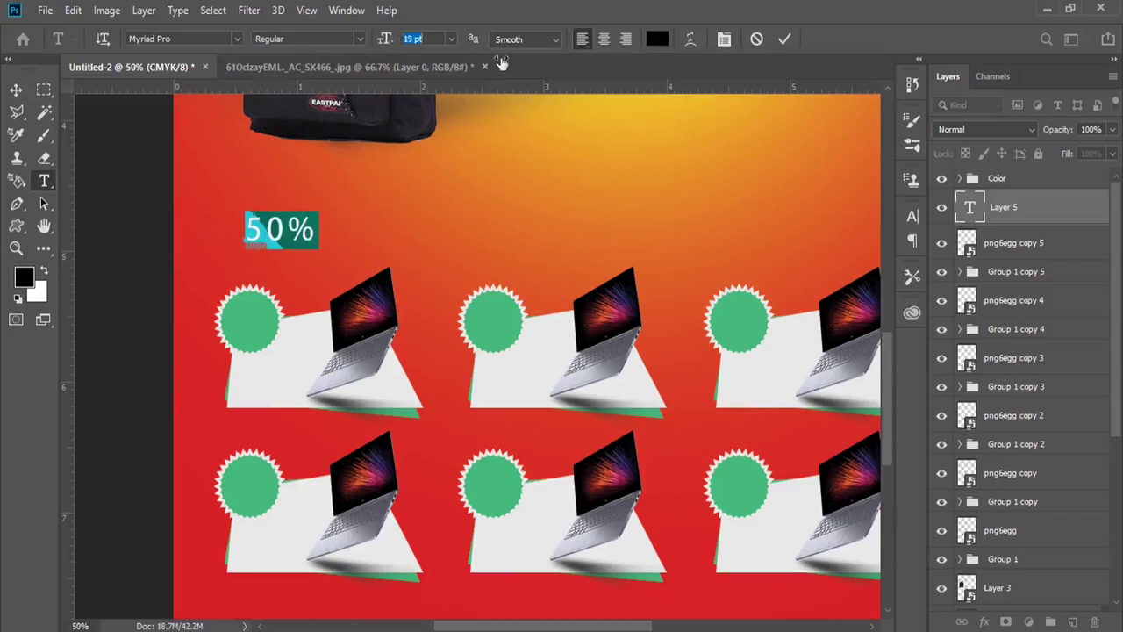
{"action": "left_click", "coordinate": [724, 38]}
{"action": "left_click", "coordinate": [882, 279]}
{"action": "left_click", "coordinate": [855, 381]}
{"action": "left_click", "coordinate": [885, 247]}
{"action": "left_click", "coordinate": [846, 286]}
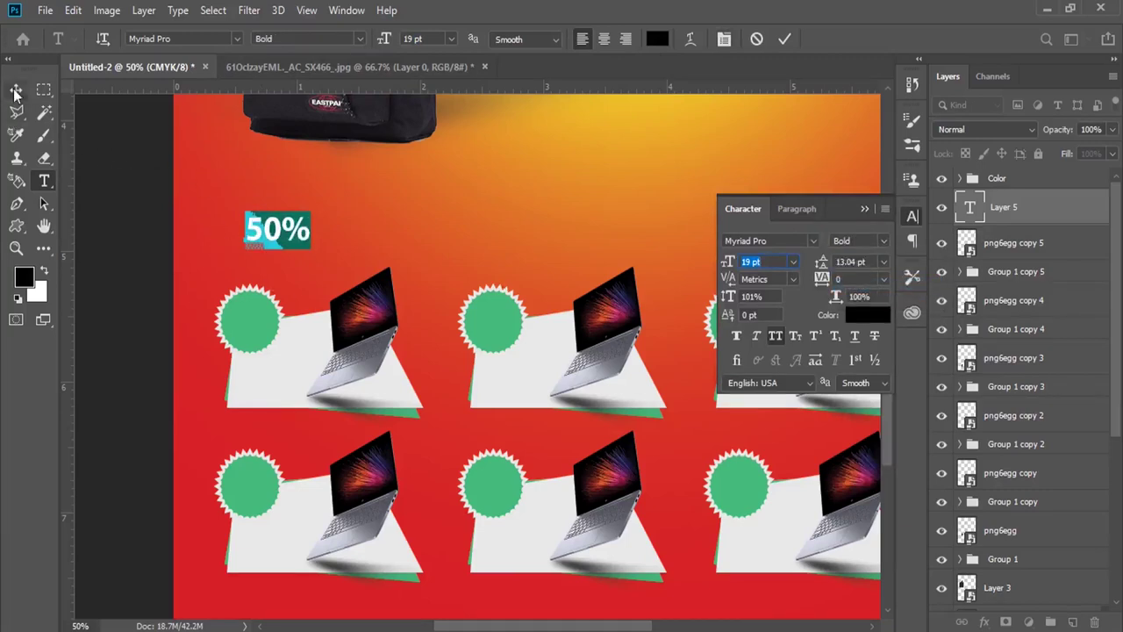
{"action": "left_click", "coordinate": [16, 91]}
Step: Shrink the 50% text to about 64% and move it onto the first green badge
{"action": "left_click", "coordinate": [73, 9]}
{"action": "left_click", "coordinate": [187, 240]}
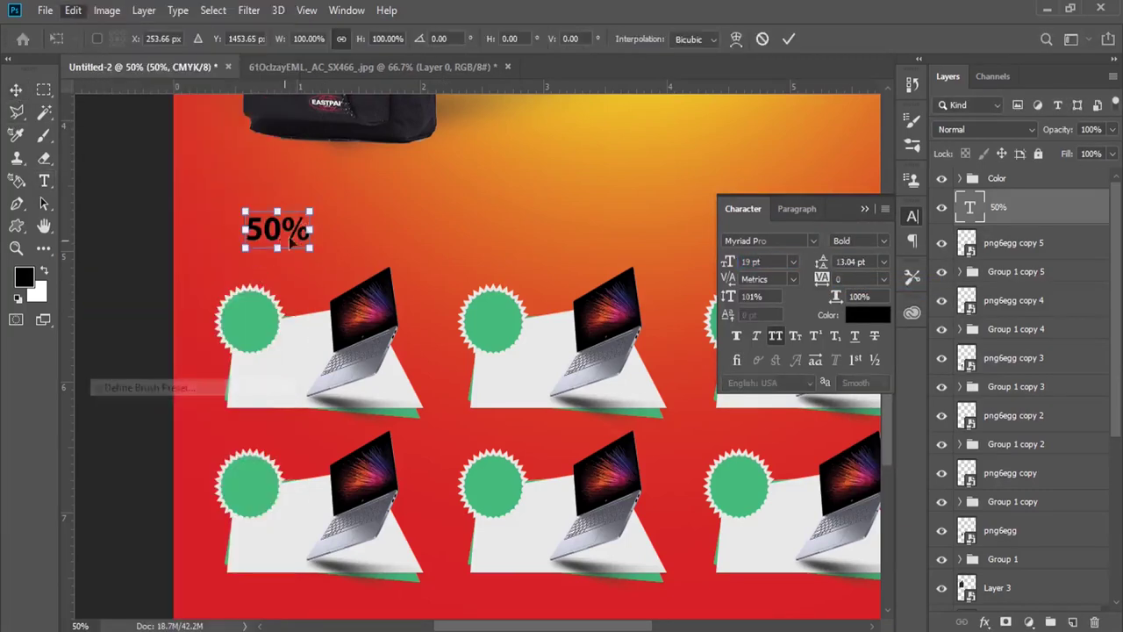
{"action": "left_click_drag", "start_coordinate": [310, 213], "coordinate": [287, 219]}
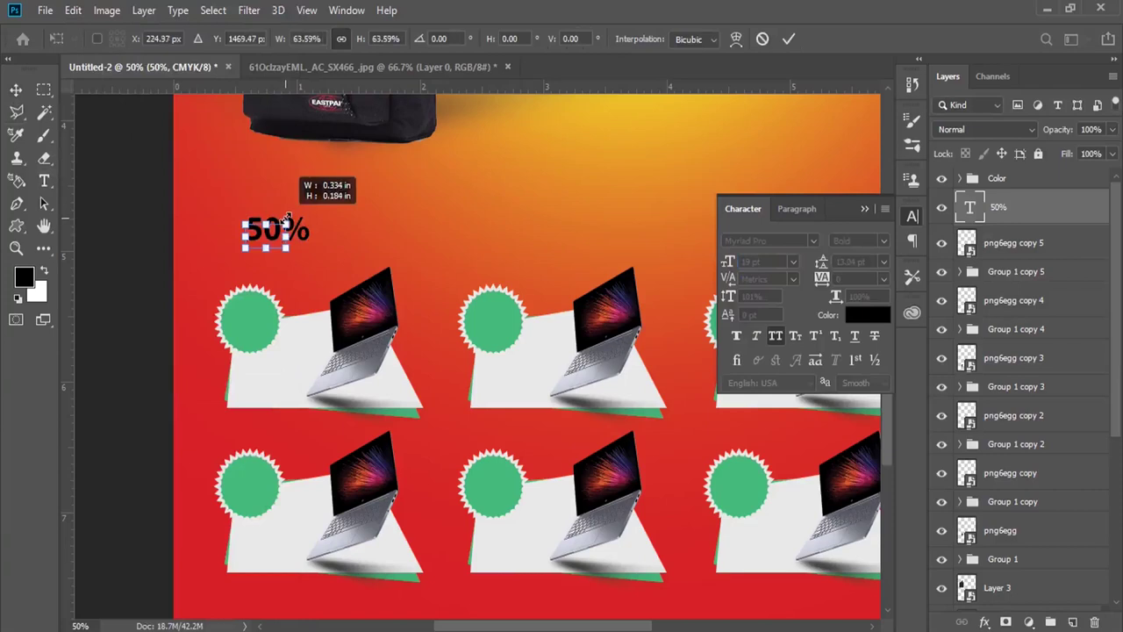
{"action": "key", "text": "Return"}
{"action": "left_click_drag", "start_coordinate": [289, 233], "coordinate": [266, 310]}
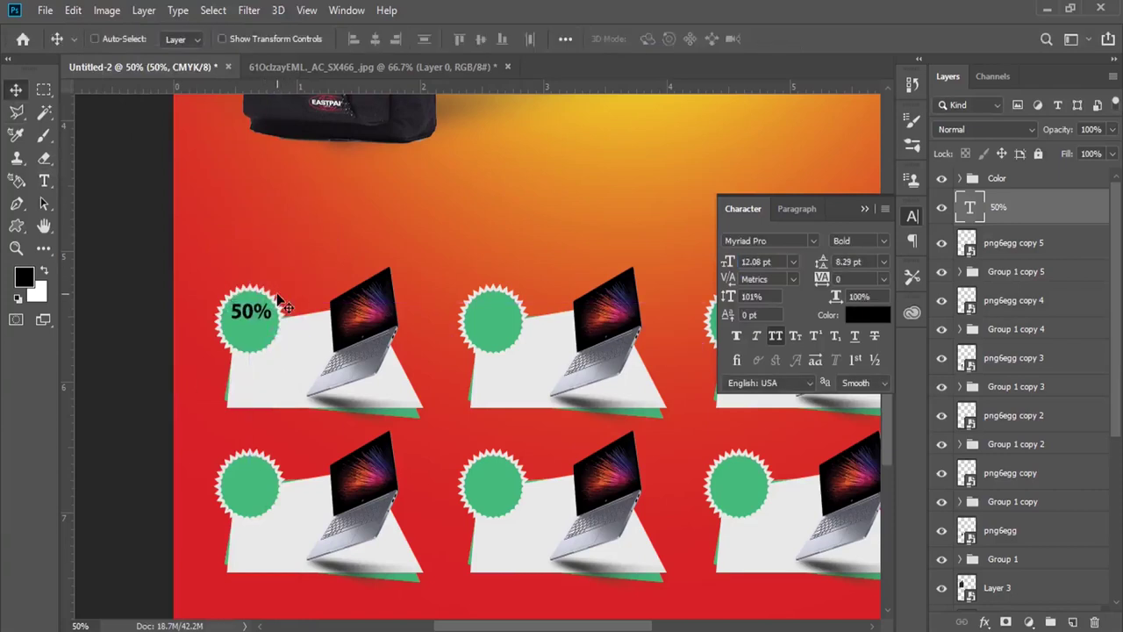
Step: Colour the 50% text white
{"action": "key", "text": "t"}
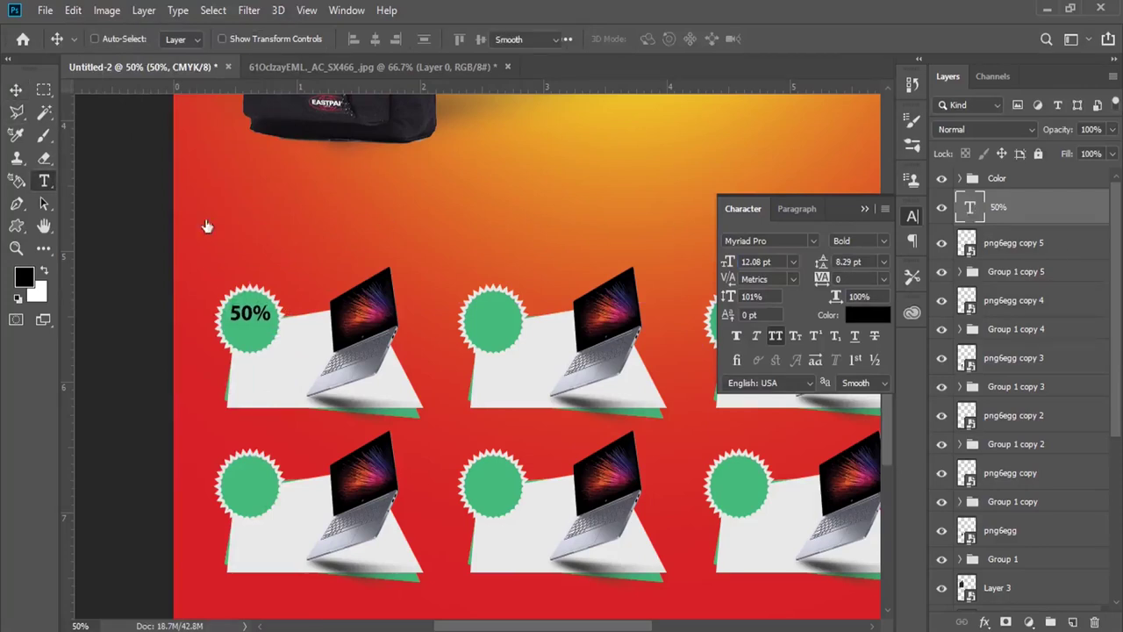
{"action": "key", "text": "Return"}
{"action": "left_click", "coordinate": [44, 273]}
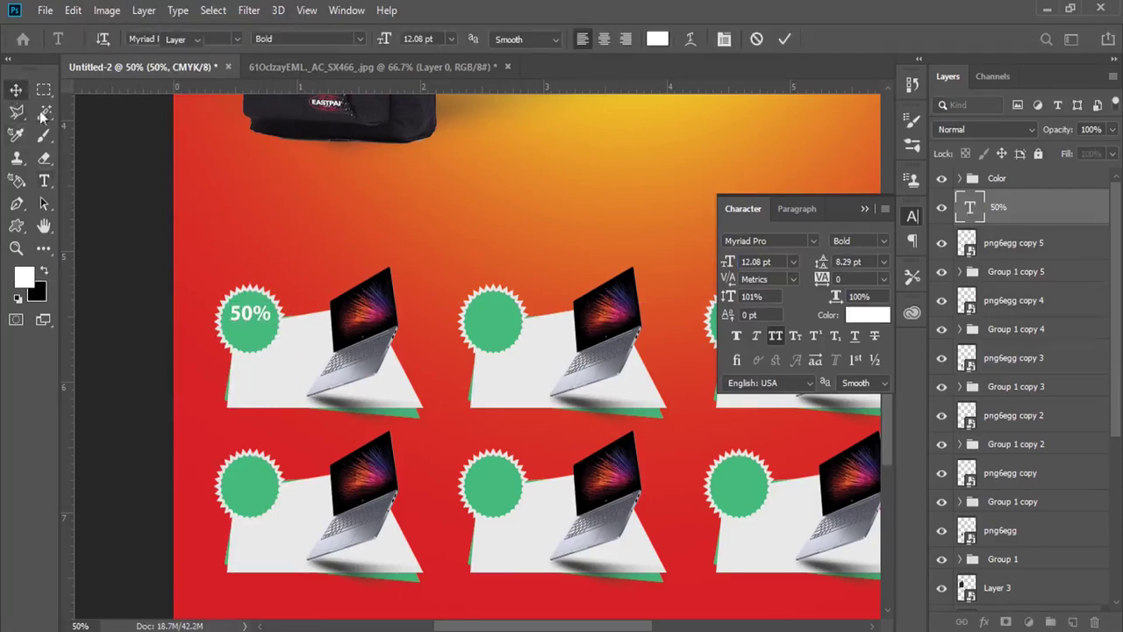
{"action": "left_click", "coordinate": [16, 89]}
{"action": "key", "text": "z"}
{"action": "left_click", "coordinate": [236, 327]}
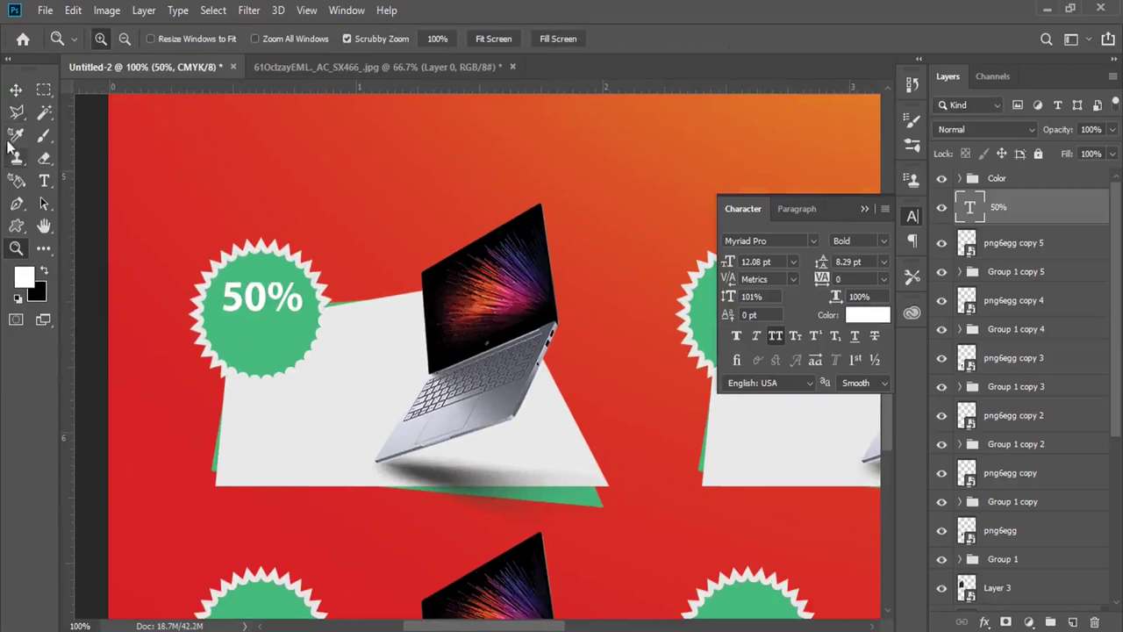
Step: Duplicate 50% just below and retype the copy as 'OFF' at about 9 pt
{"action": "key", "text": "v"}
{"action": "left_click_drag", "start_coordinate": [334, 307], "coordinate": [334, 339]}
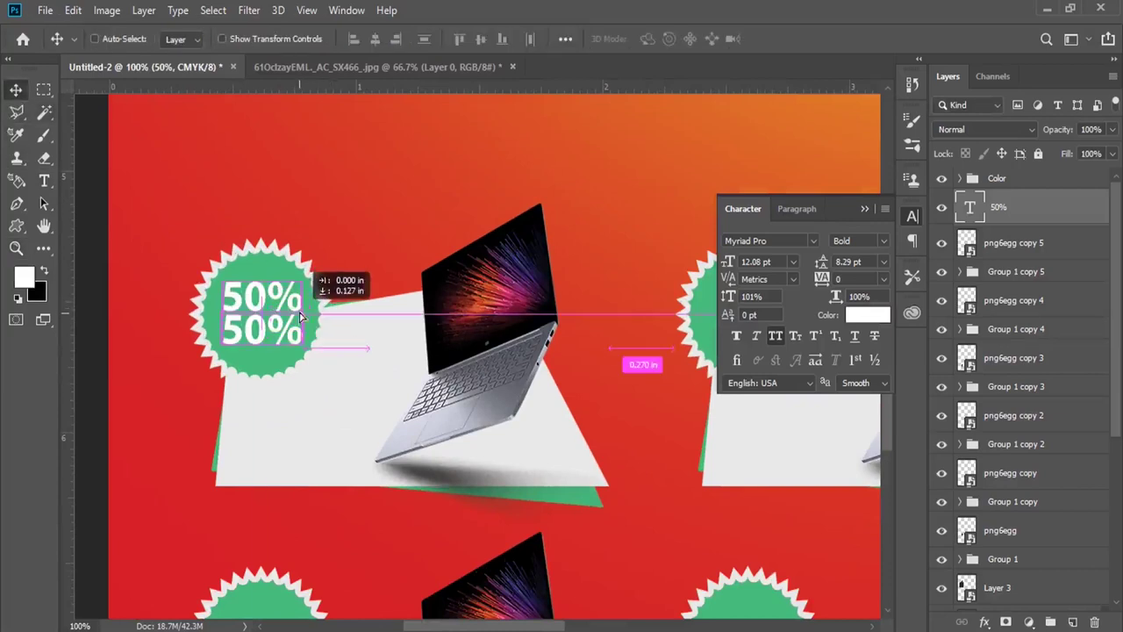
{"action": "left_click", "coordinate": [44, 180]}
{"action": "double_click", "coordinate": [288, 329]}
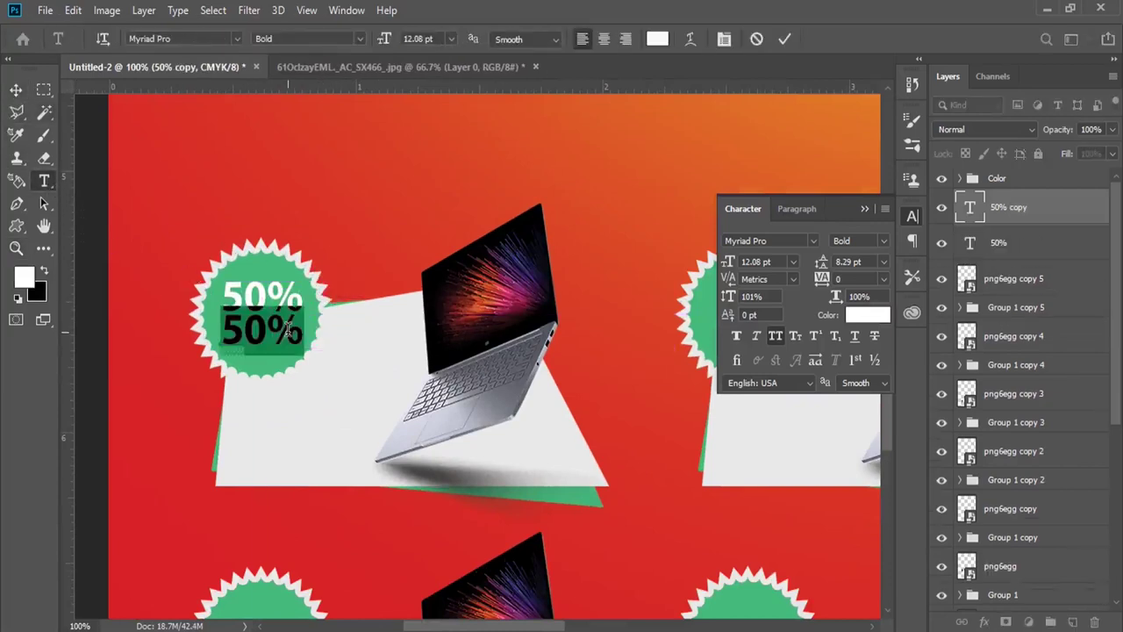
{"action": "type", "text": "OFF"}
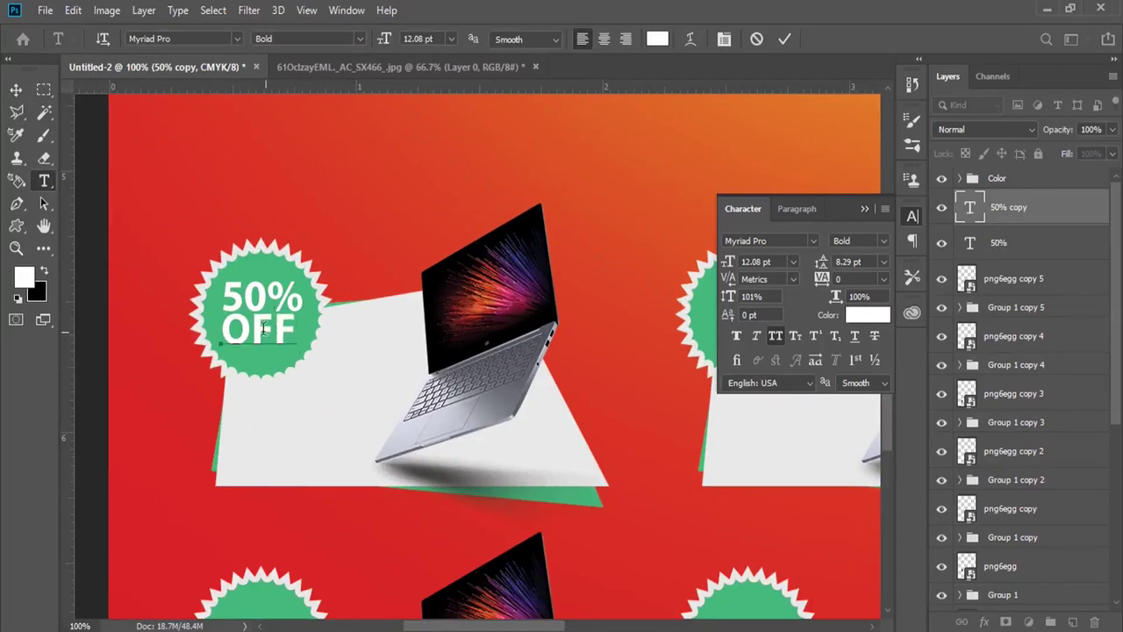
{"action": "key", "text": "ctrl+a"}
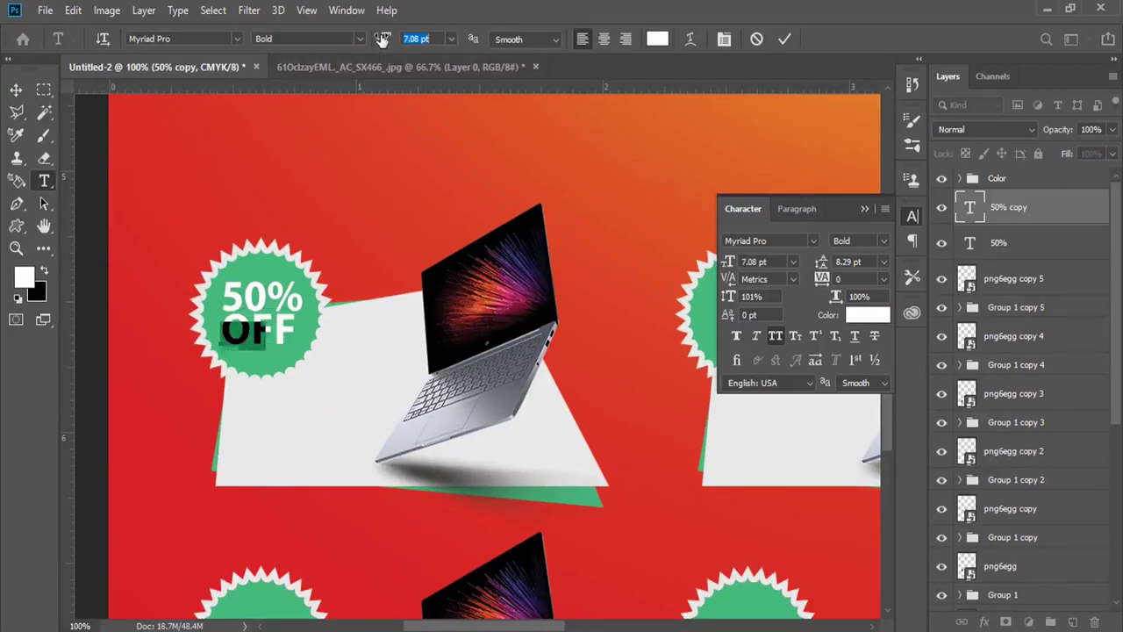
{"action": "left_click_drag", "start_coordinate": [384, 40], "coordinate": [111, 98]}
{"action": "left_click", "coordinate": [16, 92]}
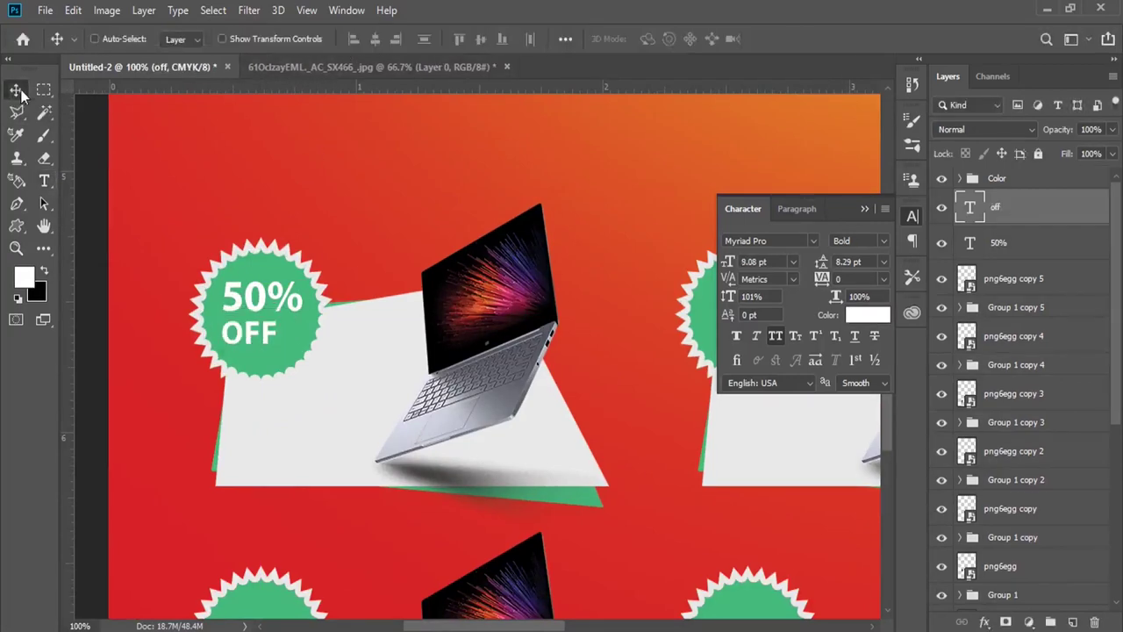
Step: Enlarge the 50% text slightly and select both the 50% and OFF layers
{"action": "right_click", "coordinate": [237, 295]}
{"action": "left_click", "coordinate": [260, 302]}
{"action": "left_click", "coordinate": [73, 10]}
{"action": "left_click", "coordinate": [131, 308]}
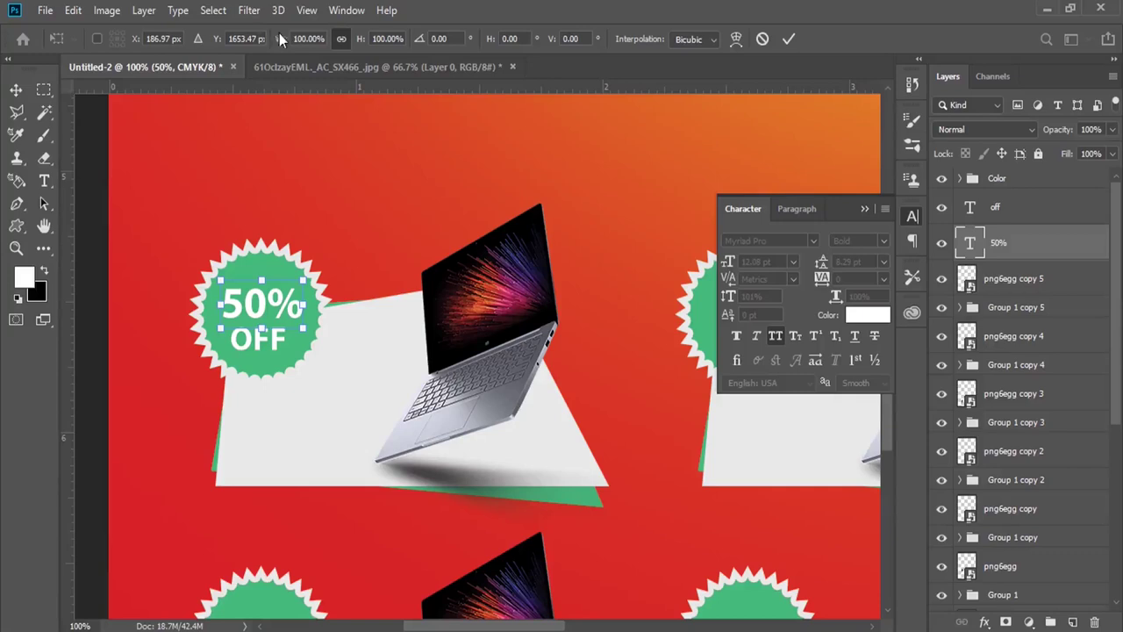
{"action": "left_click_drag", "start_coordinate": [277, 39], "coordinate": [288, 43]}
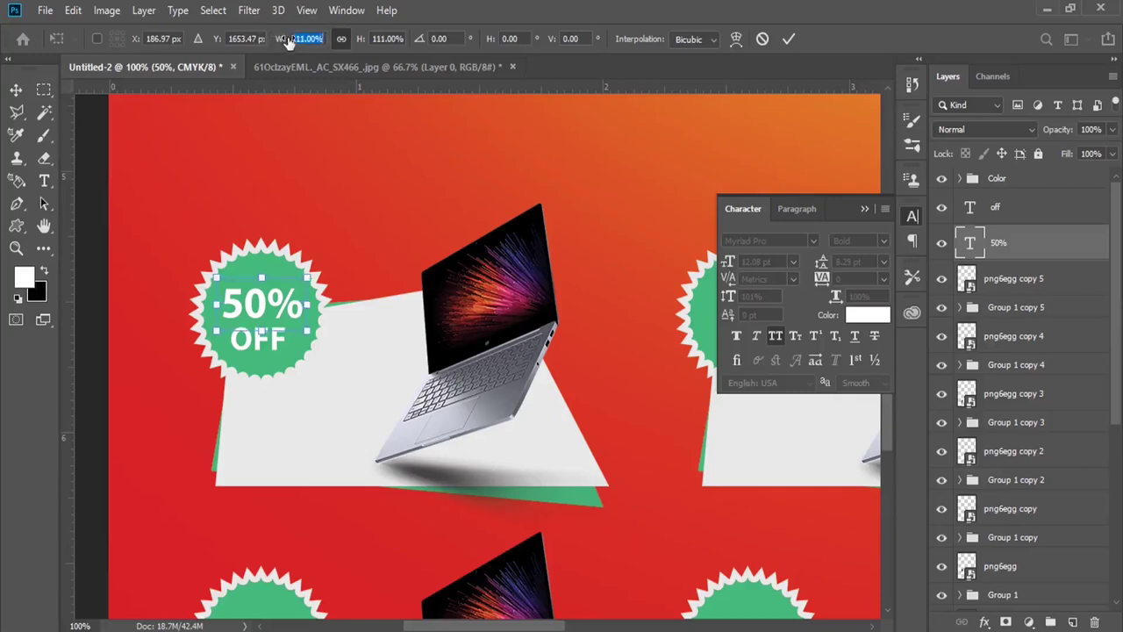
{"action": "key", "text": "Return"}
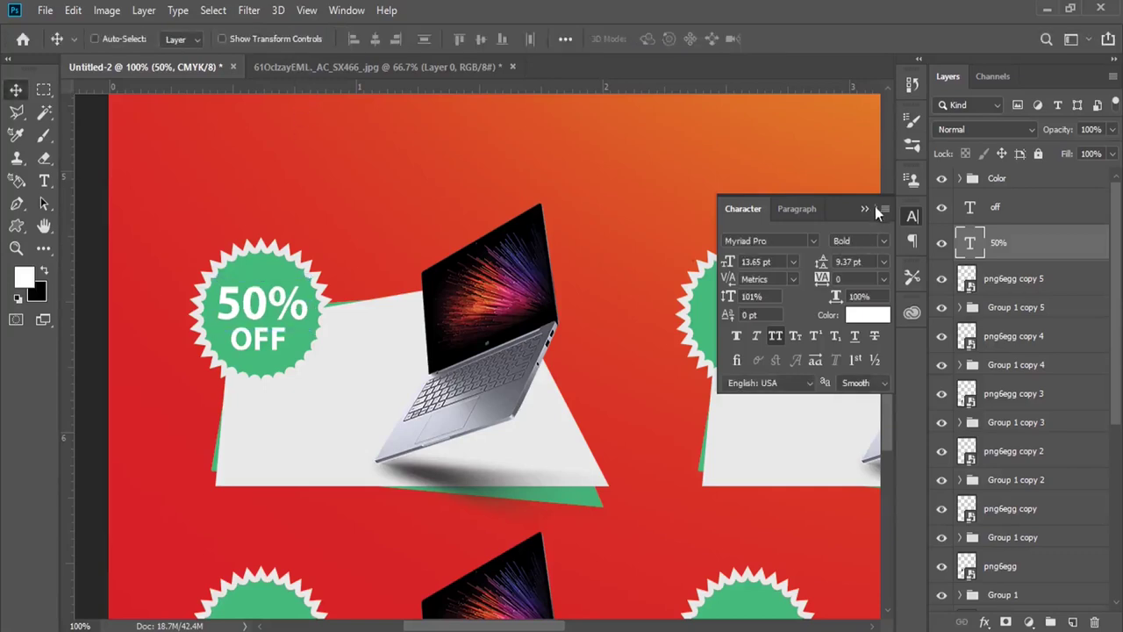
{"action": "left_click", "coordinate": [913, 216]}
{"action": "left_click", "coordinate": [1018, 207], "text": "ctrl"}
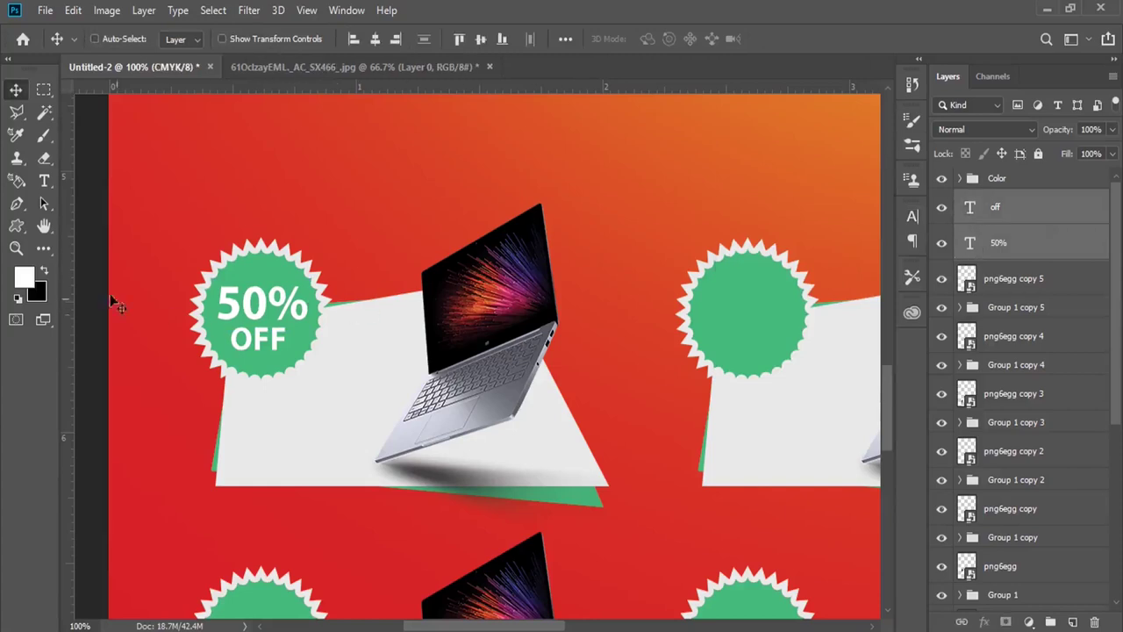
{"action": "left_click", "coordinate": [16, 248]}
{"action": "left_click", "coordinate": [244, 309], "text": "alt"}
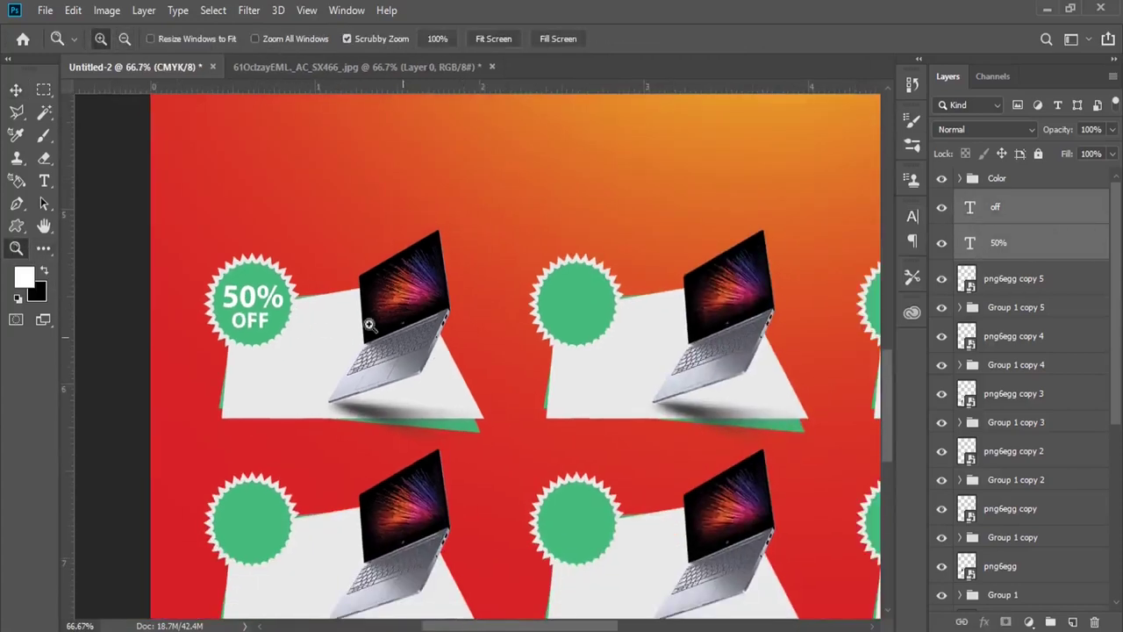
Step: Copy the 50% OFF label onto the lower, middle and right-hand badges, then Fit on Screen
{"action": "left_click", "coordinate": [19, 91]}
{"action": "left_click_drag", "start_coordinate": [288, 315], "coordinate": [281, 511]}
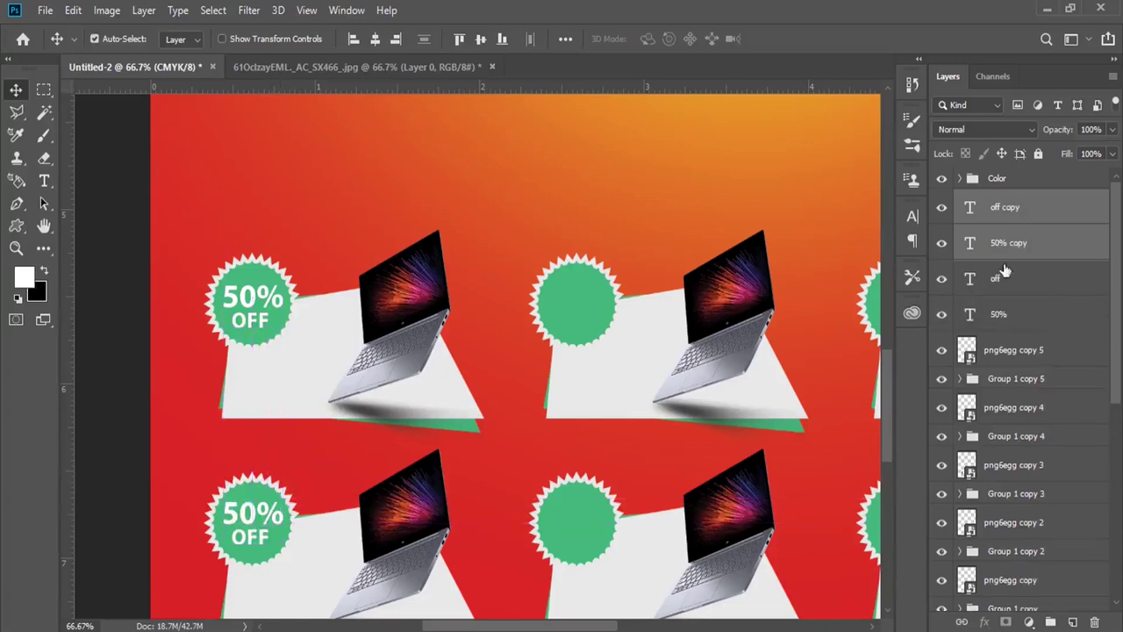
{"action": "left_click", "coordinate": [1000, 314], "text": "shift"}
{"action": "left_click_drag", "start_coordinate": [801, 376], "coordinate": [702, 290]}
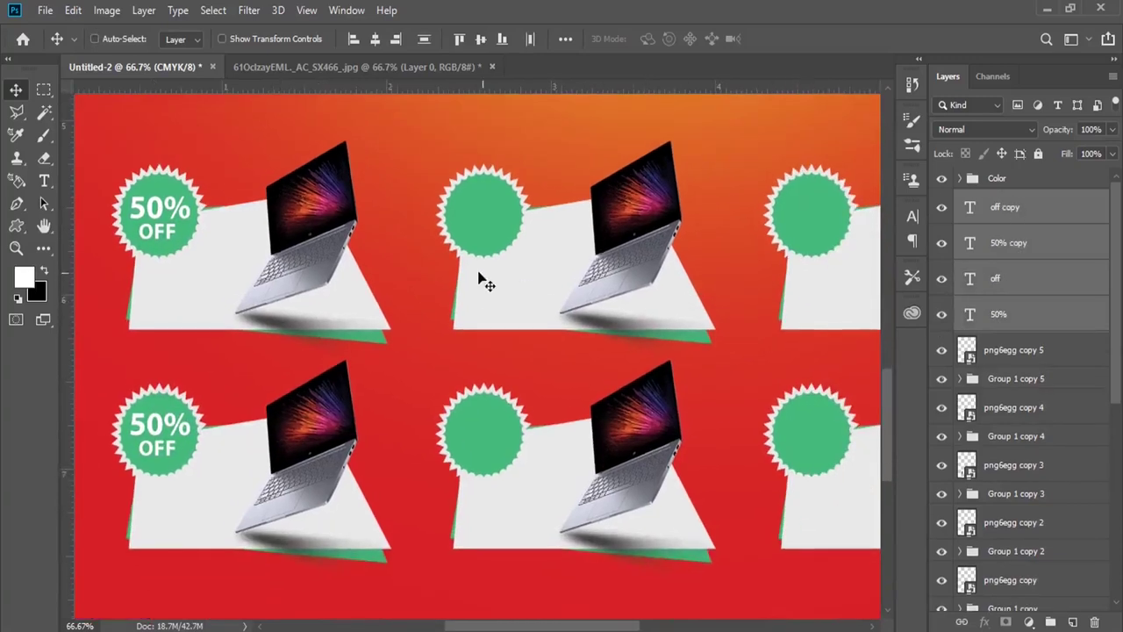
{"action": "left_click_drag", "start_coordinate": [326, 232], "coordinate": [651, 233]}
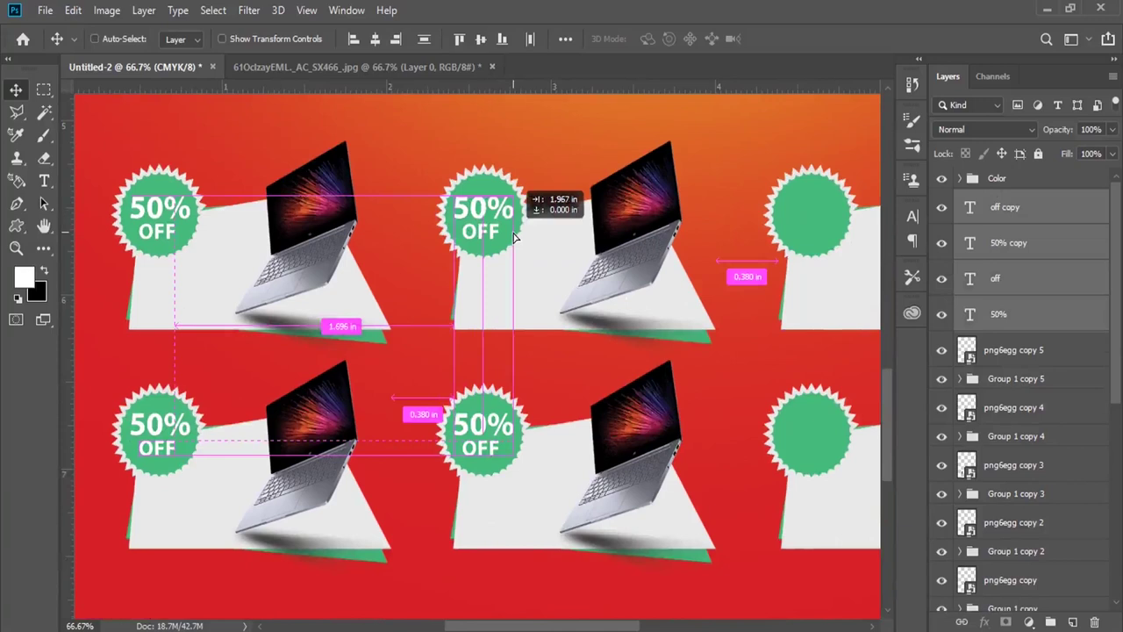
{"action": "left_click_drag", "start_coordinate": [655, 375], "coordinate": [539, 363]}
{"action": "left_click_drag", "start_coordinate": [393, 219], "coordinate": [714, 262]}
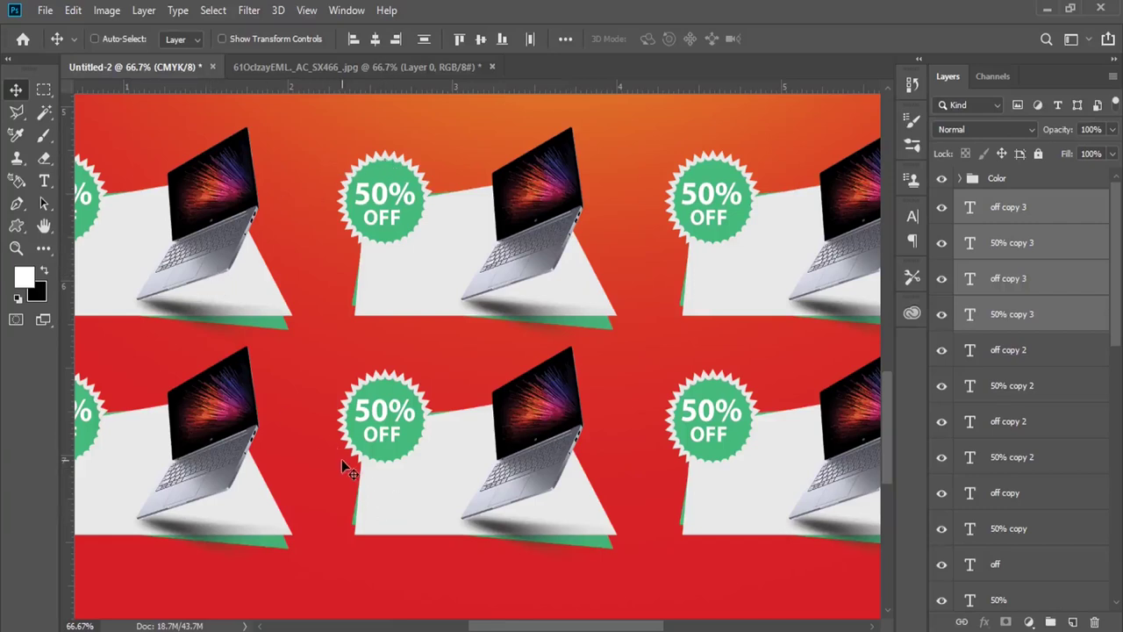
{"action": "left_click", "coordinate": [316, 11]}
{"action": "left_click", "coordinate": [351, 172]}
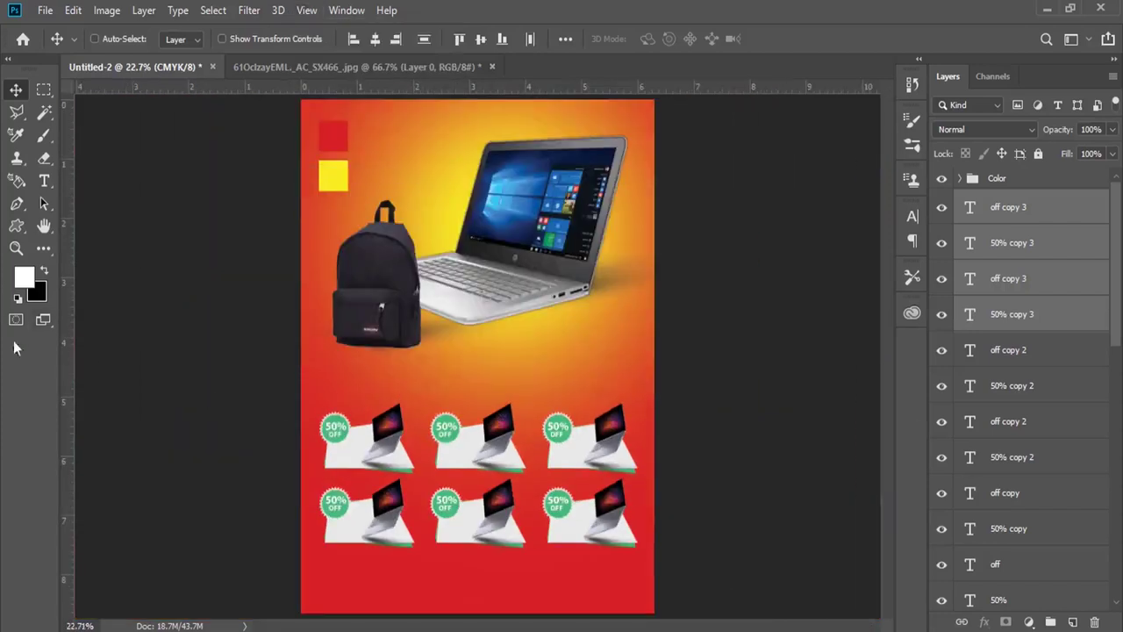
{"action": "left_click", "coordinate": [16, 249]}
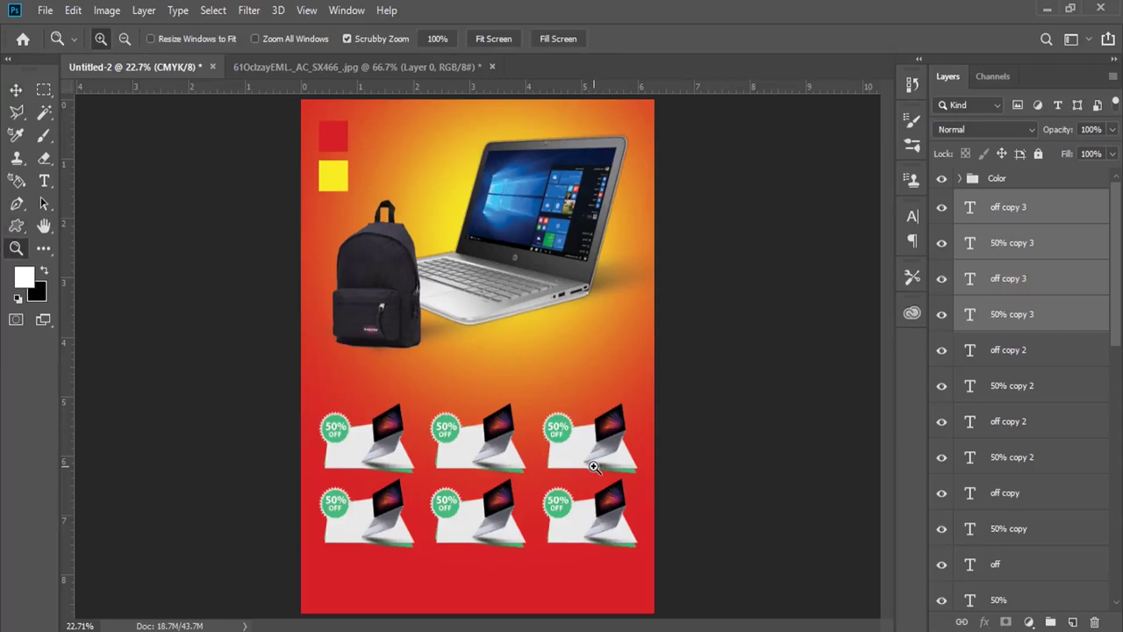
Step: Select the Lorem Ipsum opening from 'Lorem' through 'took' in WordPad and copy it
{"action": "left_click", "coordinate": [529, 422]}
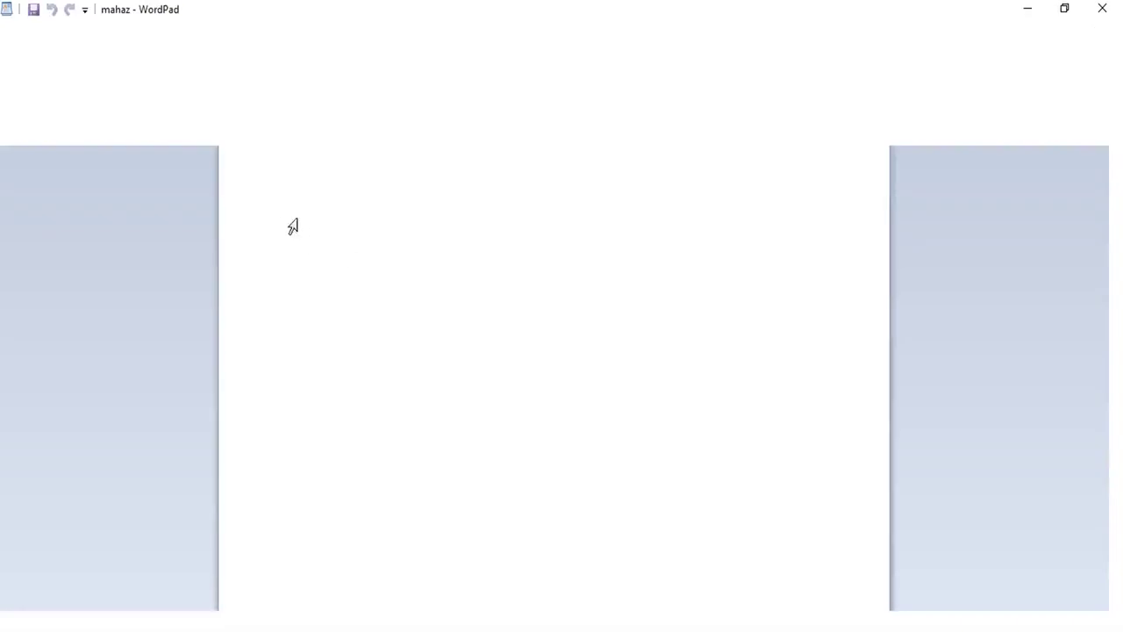
{"action": "mouse_move", "coordinate": [311, 169]}
{"action": "left_mouse_down"}
{"action": "mouse_move", "coordinate": [496, 211]}
{"action": "mouse_move", "coordinate": [744, 200]}
{"action": "left_mouse_up"}
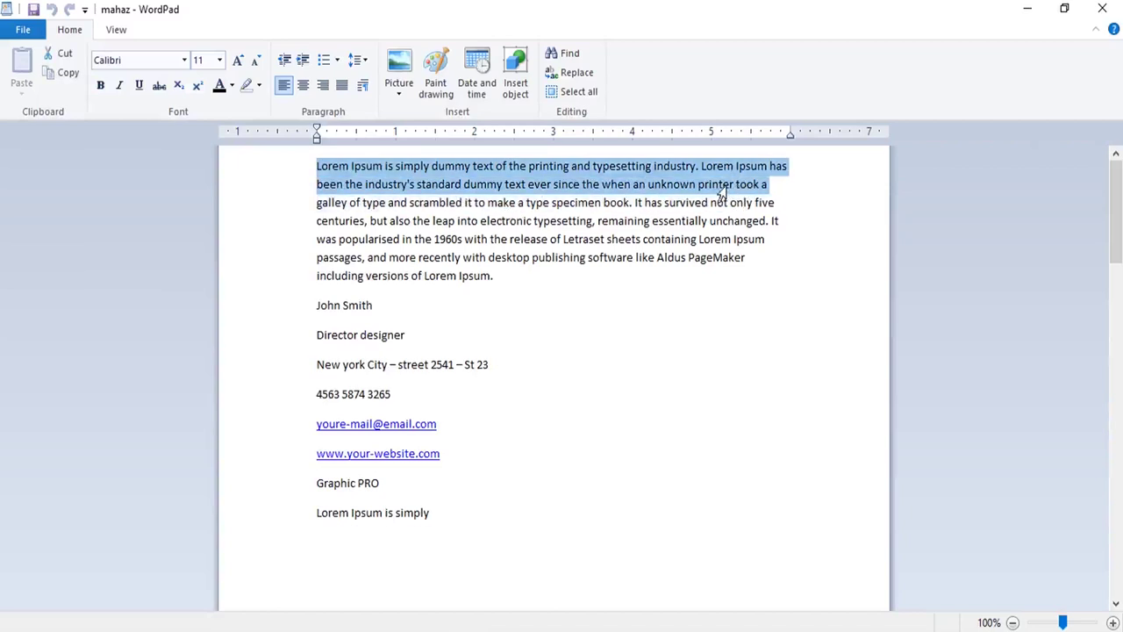
{"action": "left_click", "coordinate": [741, 188]}
{"action": "left_click_drag", "start_coordinate": [735, 188], "coordinate": [321, 151]}
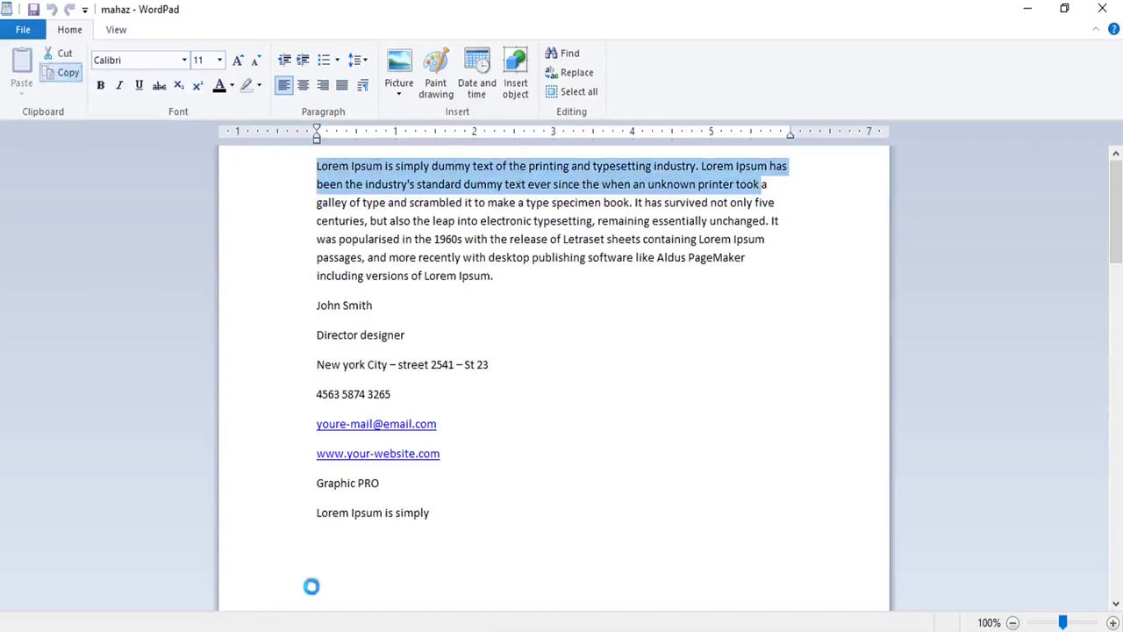
{"action": "left_click", "coordinate": [68, 72]}
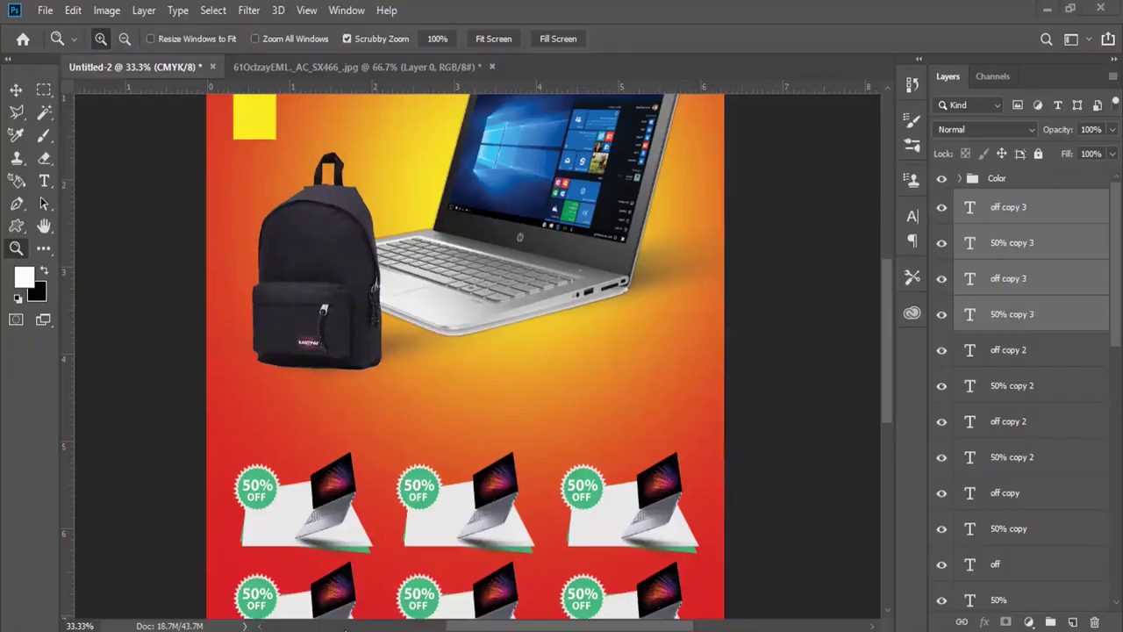
Step: Draw a paragraph text box above the laptop grid in 8.88 pt regular type, all caps off
{"action": "left_click", "coordinate": [45, 181]}
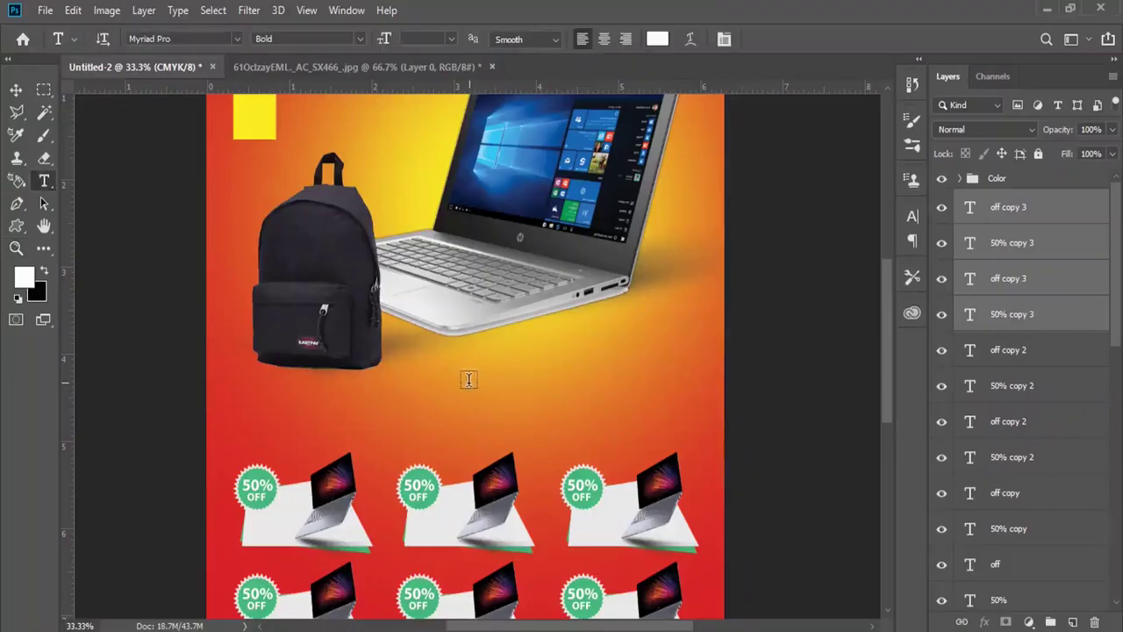
{"action": "left_click_drag", "start_coordinate": [446, 371], "coordinate": [682, 451]}
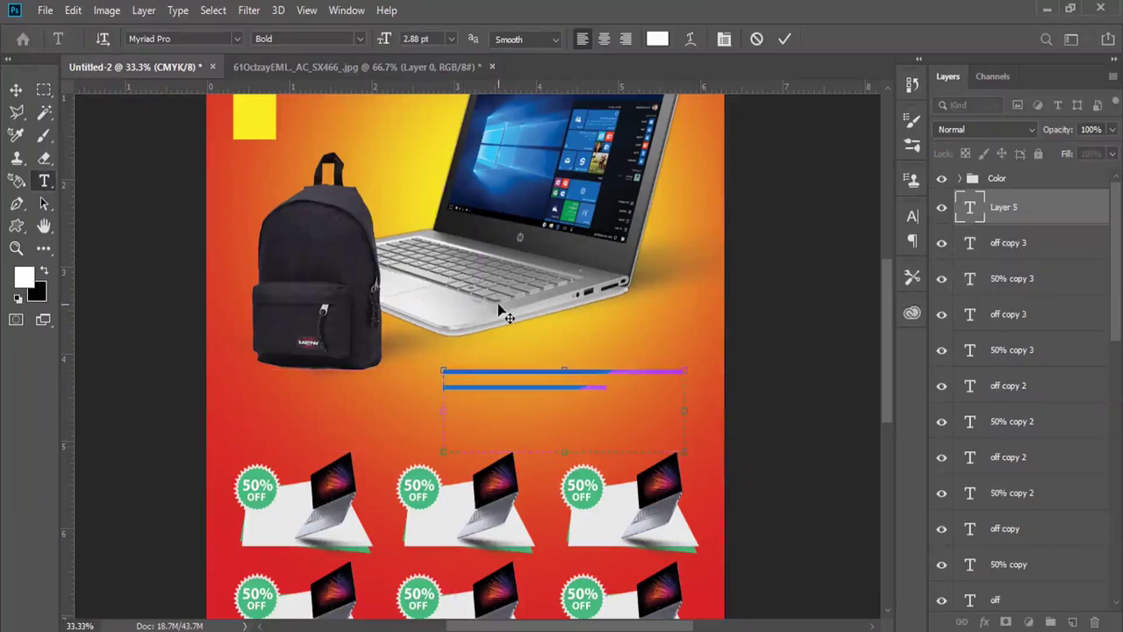
{"action": "left_click_drag", "start_coordinate": [389, 46], "coordinate": [726, 48]}
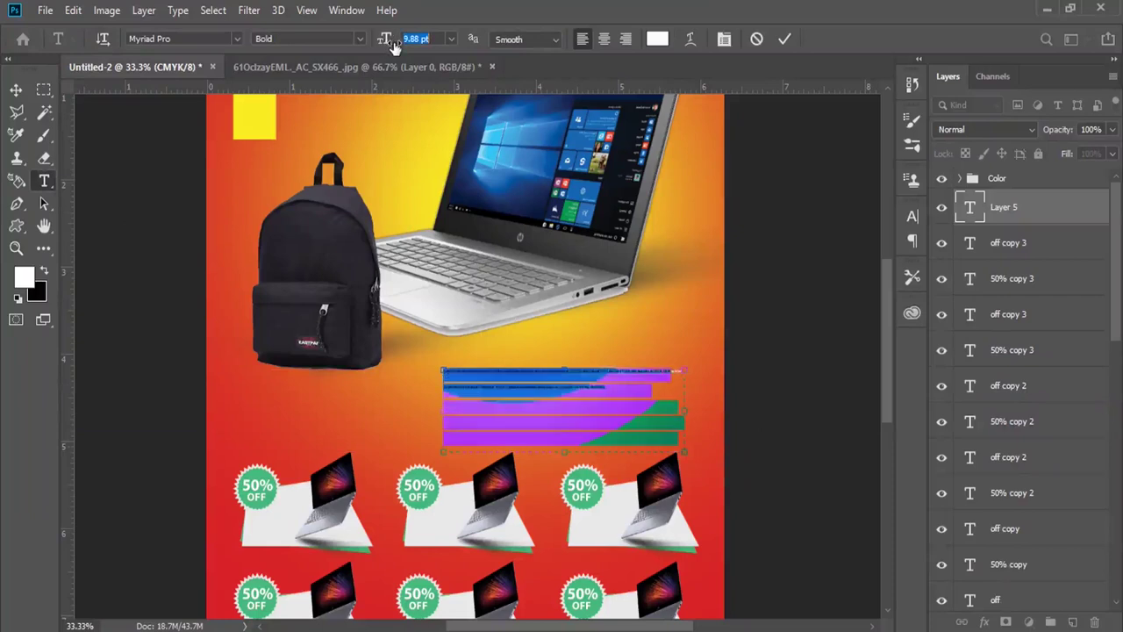
{"action": "left_click", "coordinate": [724, 41]}
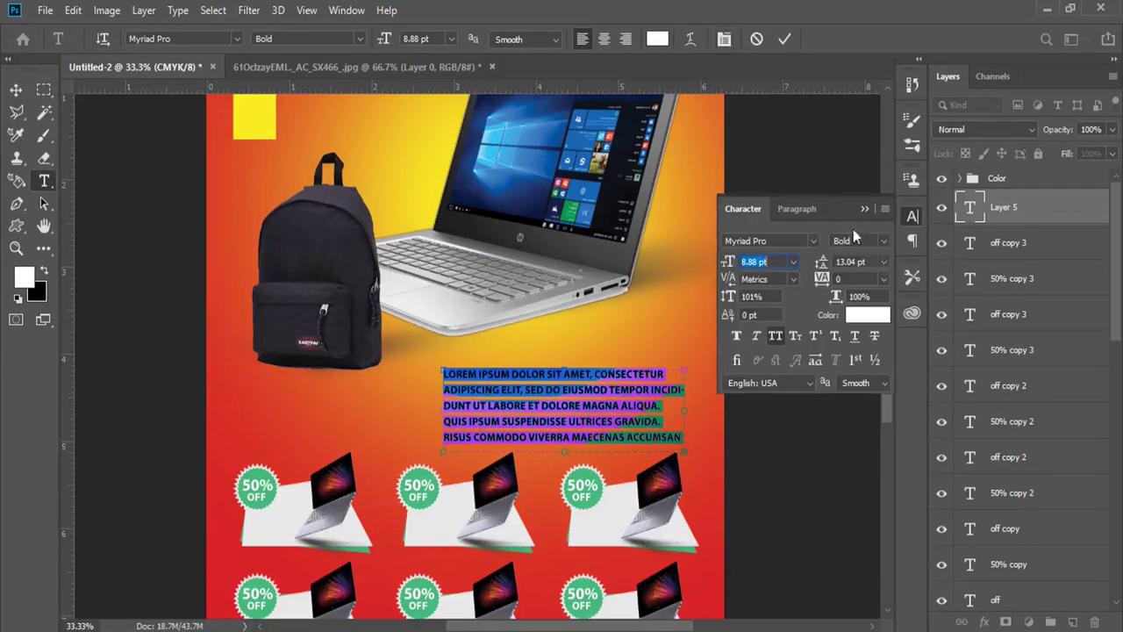
{"action": "left_click", "coordinate": [882, 241]}
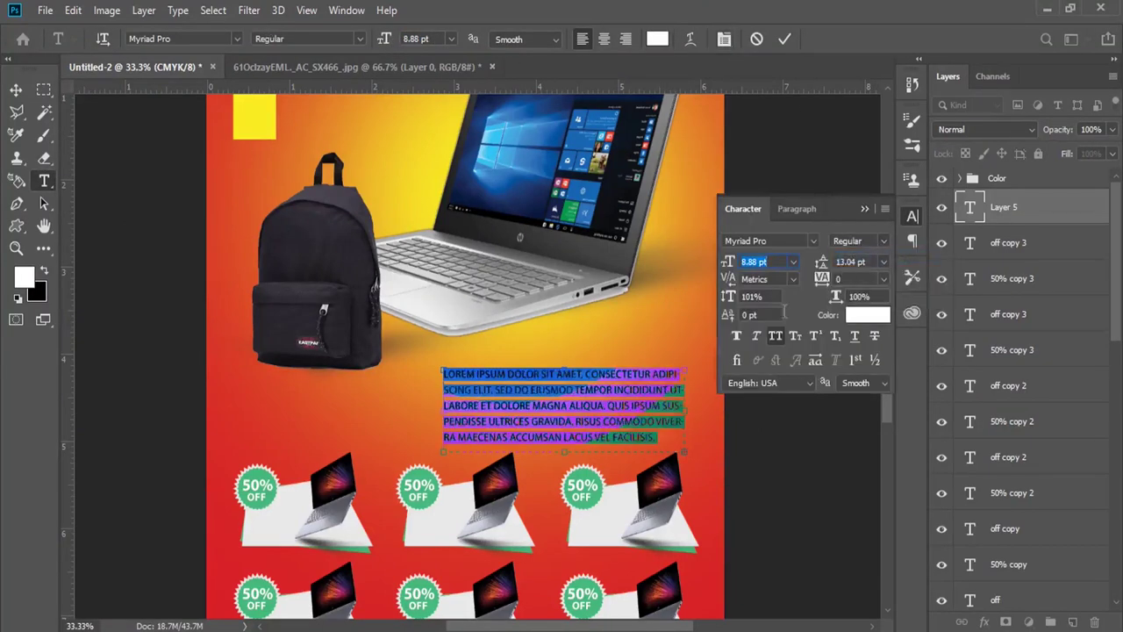
{"action": "left_click", "coordinate": [776, 337]}
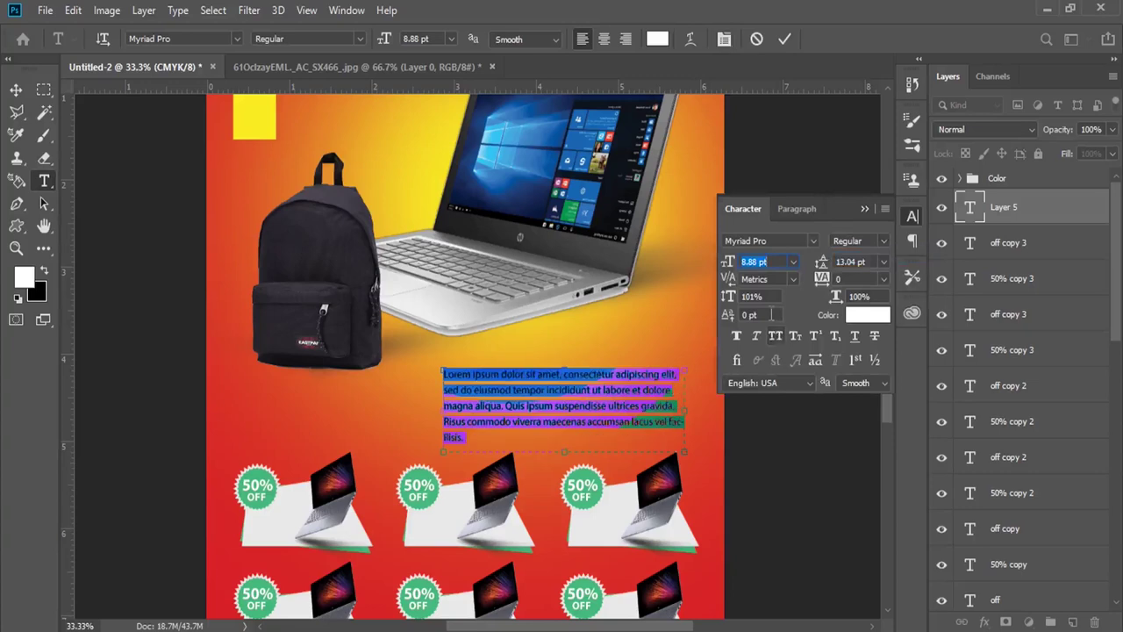
Step: Justify the paragraph last-line-left and paste 'viverra maecenas accumsan' at its end
{"action": "left_click", "coordinate": [797, 210]}
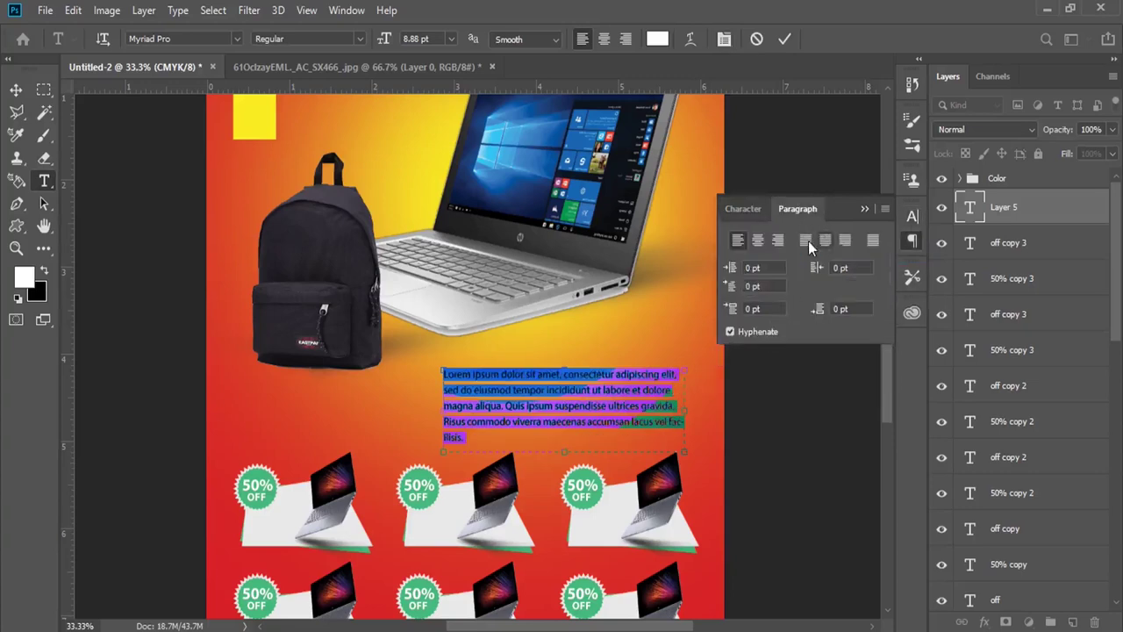
{"action": "left_click", "coordinate": [807, 240]}
{"action": "left_click", "coordinate": [510, 426]}
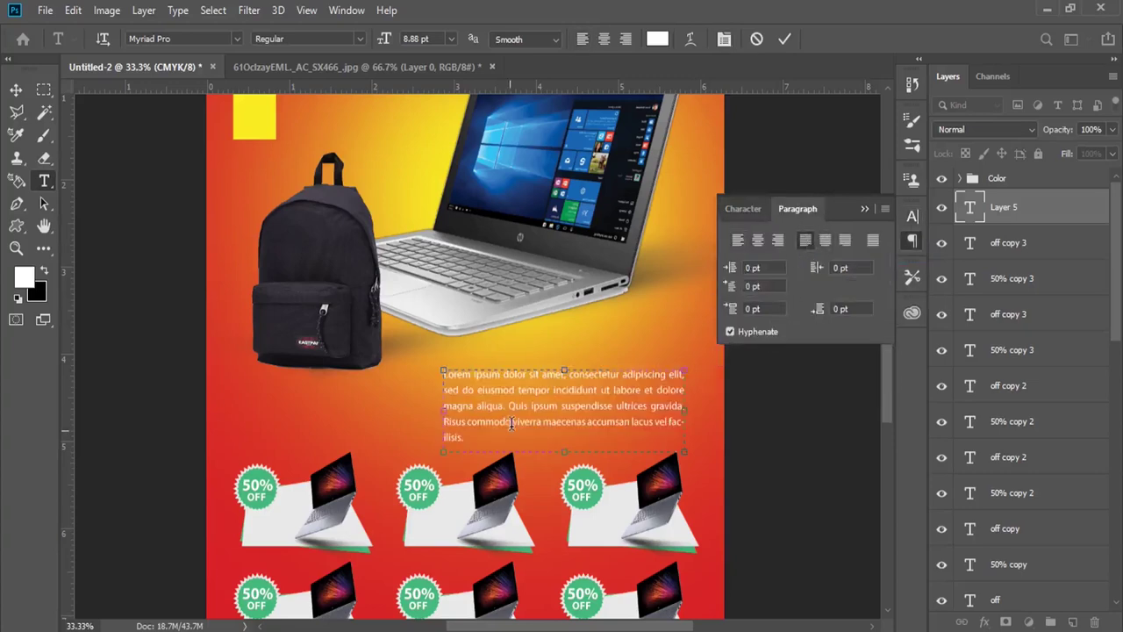
{"action": "mouse_move", "coordinate": [520, 422]}
{"action": "left_mouse_down"}
{"action": "mouse_move", "coordinate": [625, 423]}
{"action": "mouse_move", "coordinate": [516, 422]}
{"action": "left_mouse_up"}
{"action": "right_click", "coordinate": [518, 422]}
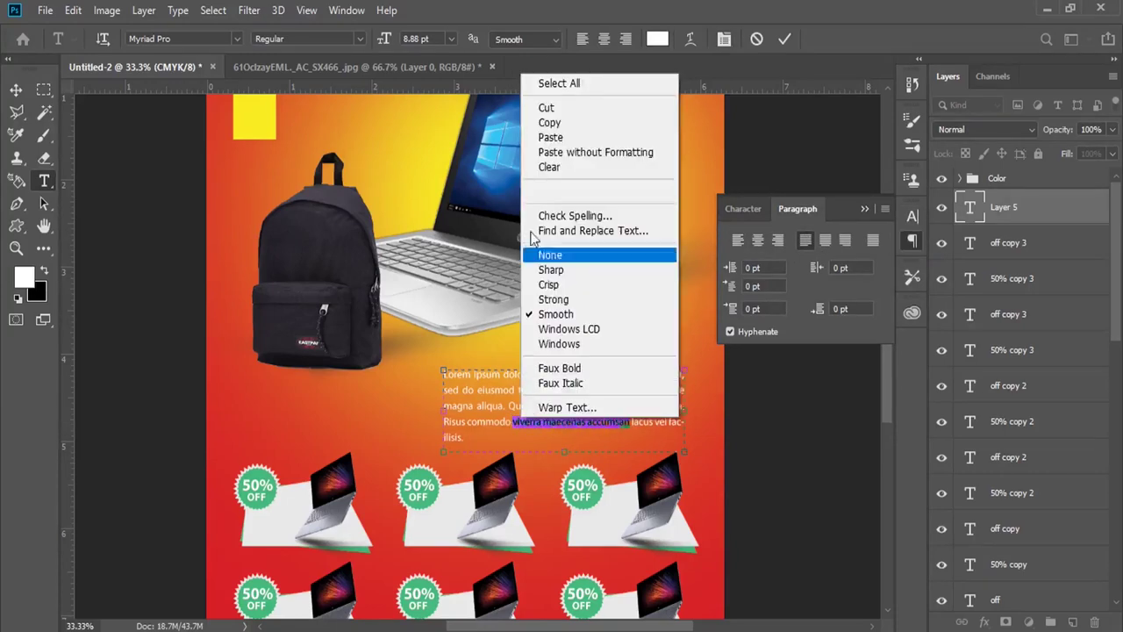
{"action": "left_click", "coordinate": [535, 117]}
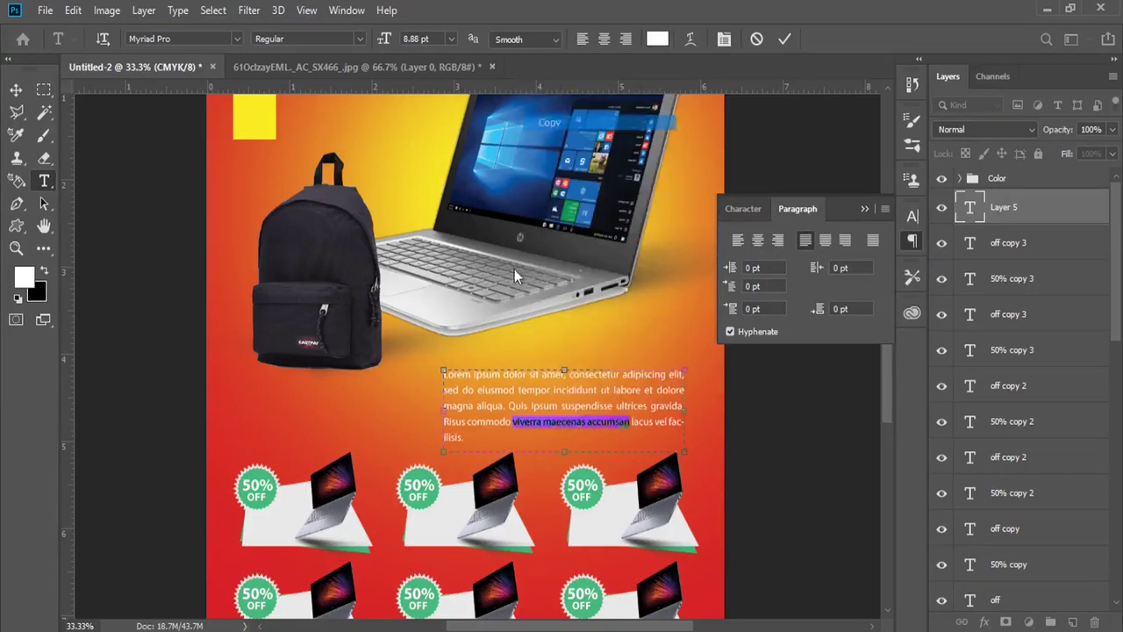
{"action": "right_click", "coordinate": [479, 433]}
{"action": "left_click", "coordinate": [514, 164]}
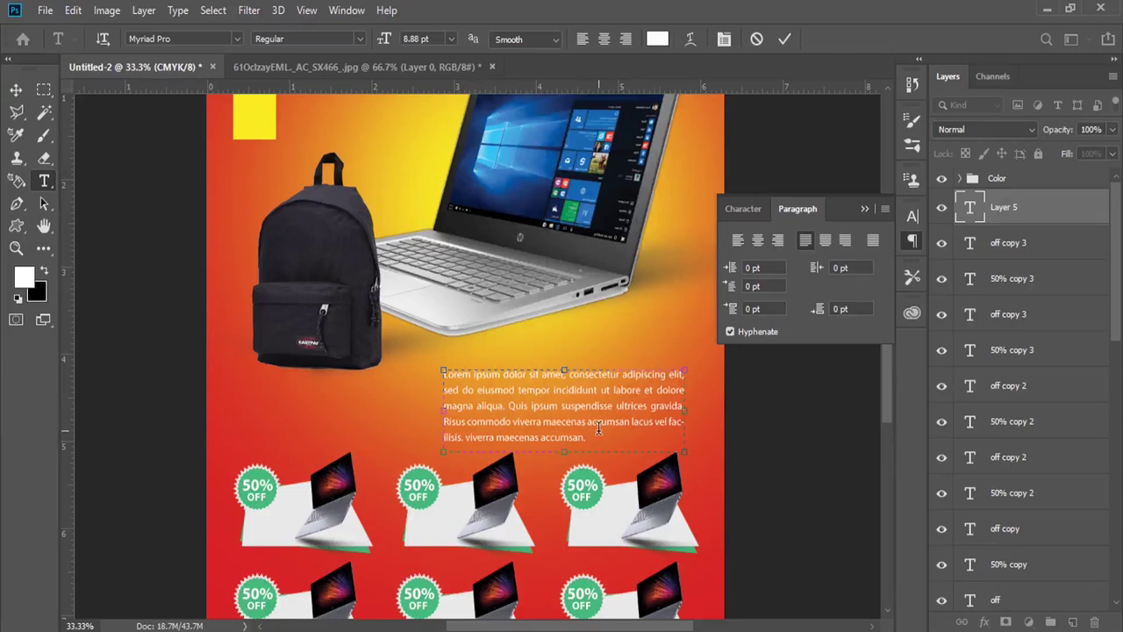
Step: Set the paragraph's leading to 12 pt, shrink its box, commit, and nudge it down
{"action": "left_click_drag", "start_coordinate": [529, 433], "coordinate": [396, 367]}
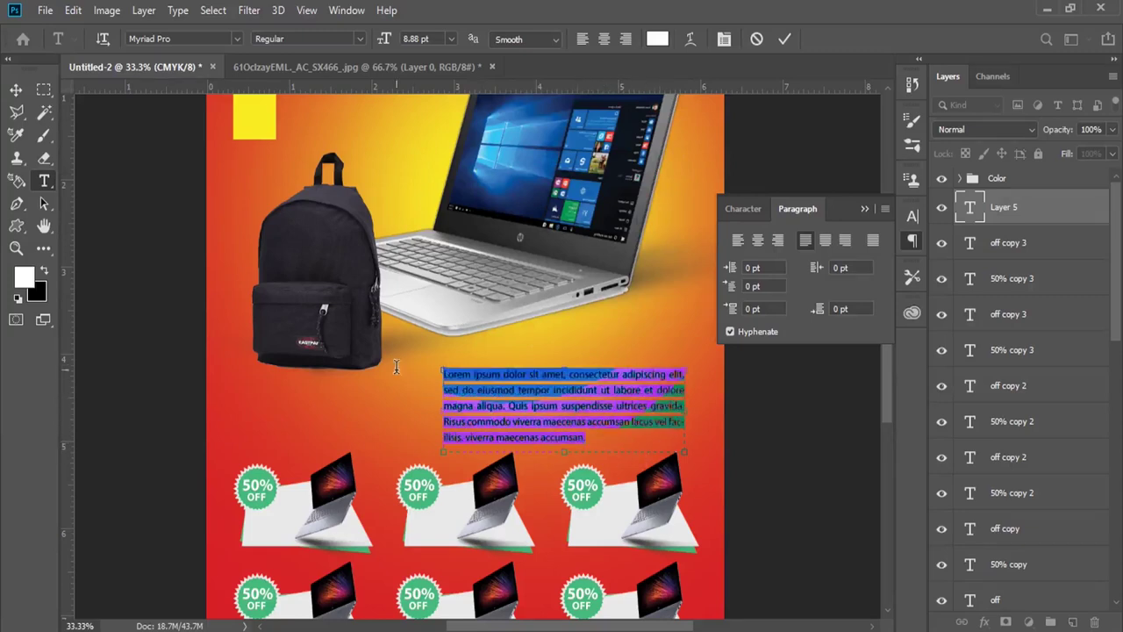
{"action": "key", "text": "ctrl+t"}
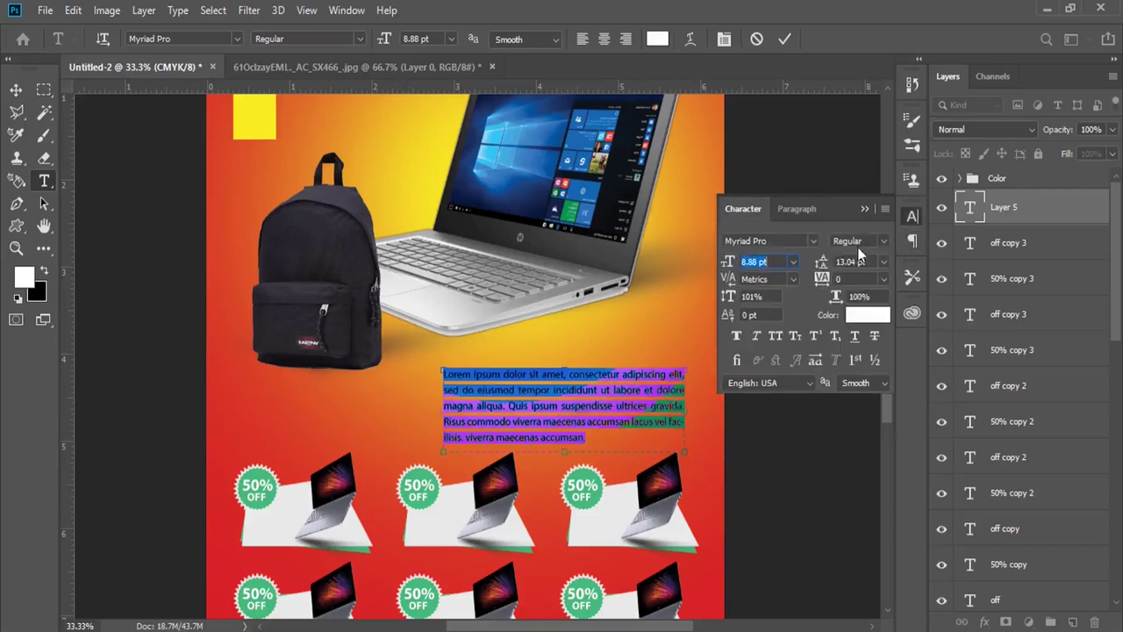
{"action": "left_click", "coordinate": [851, 262]}
{"action": "type", "text": "11"}
{"action": "key", "text": "Return"}
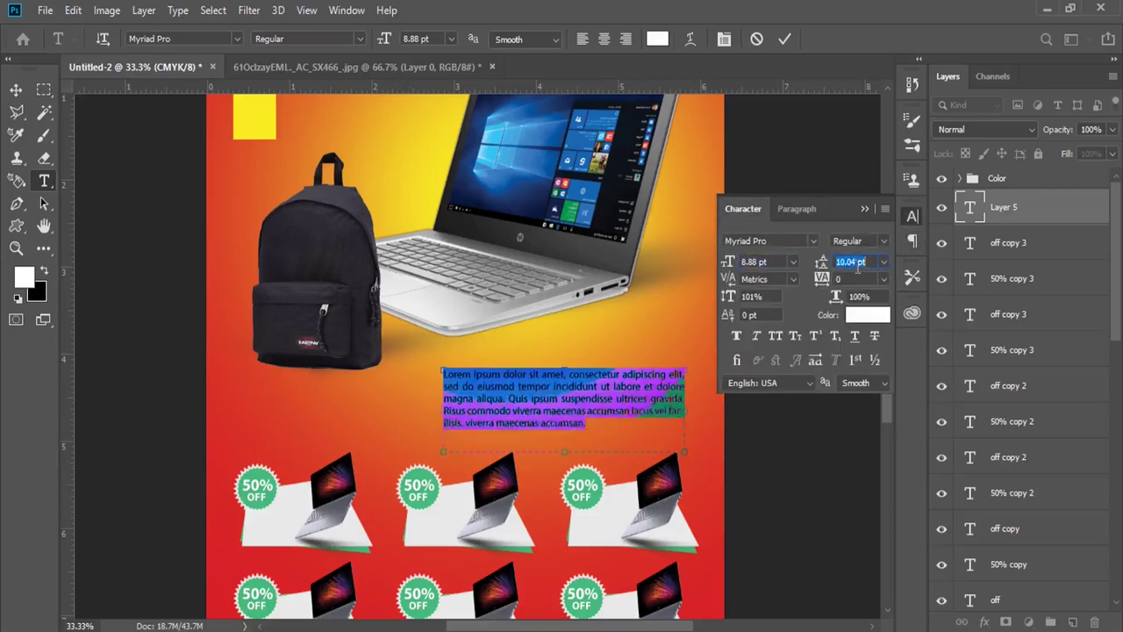
{"action": "type", "text": "12"}
{"action": "key", "text": "Return"}
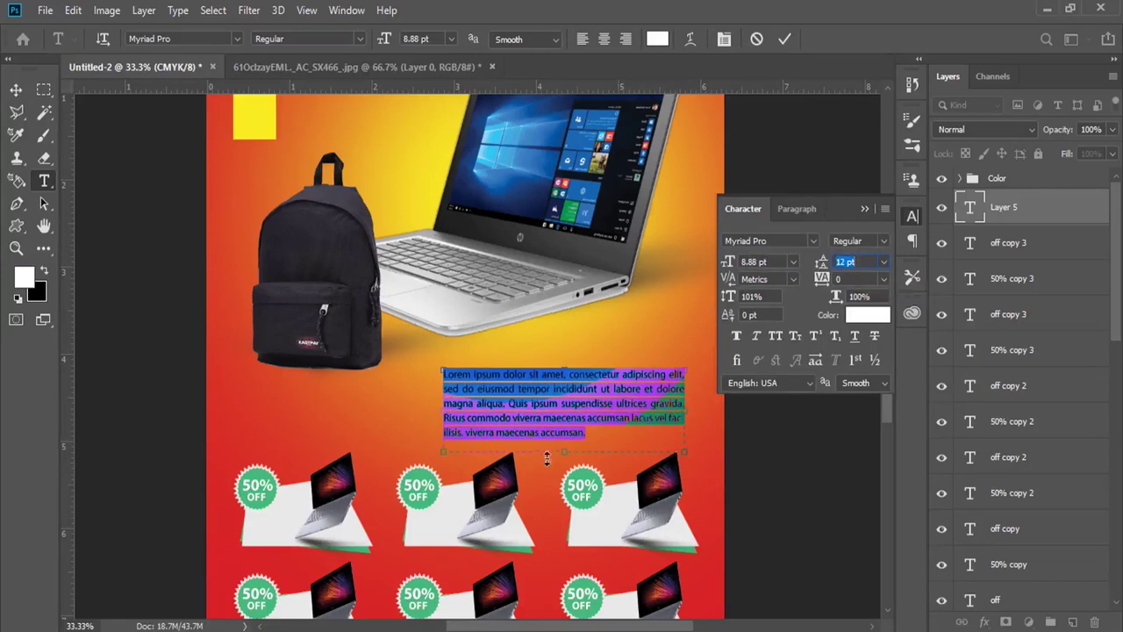
{"action": "left_click_drag", "start_coordinate": [564, 457], "coordinate": [570, 447]}
{"action": "left_click", "coordinate": [16, 89]}
{"action": "left_click", "coordinate": [864, 208]}
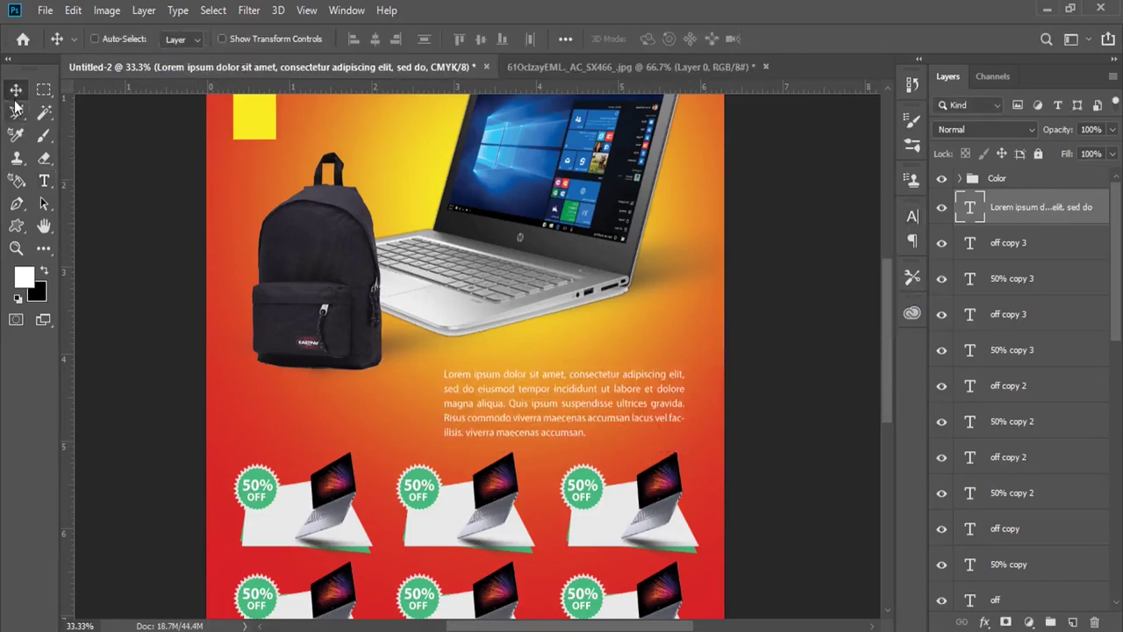
{"action": "left_click_drag", "start_coordinate": [639, 368], "coordinate": [647, 378]}
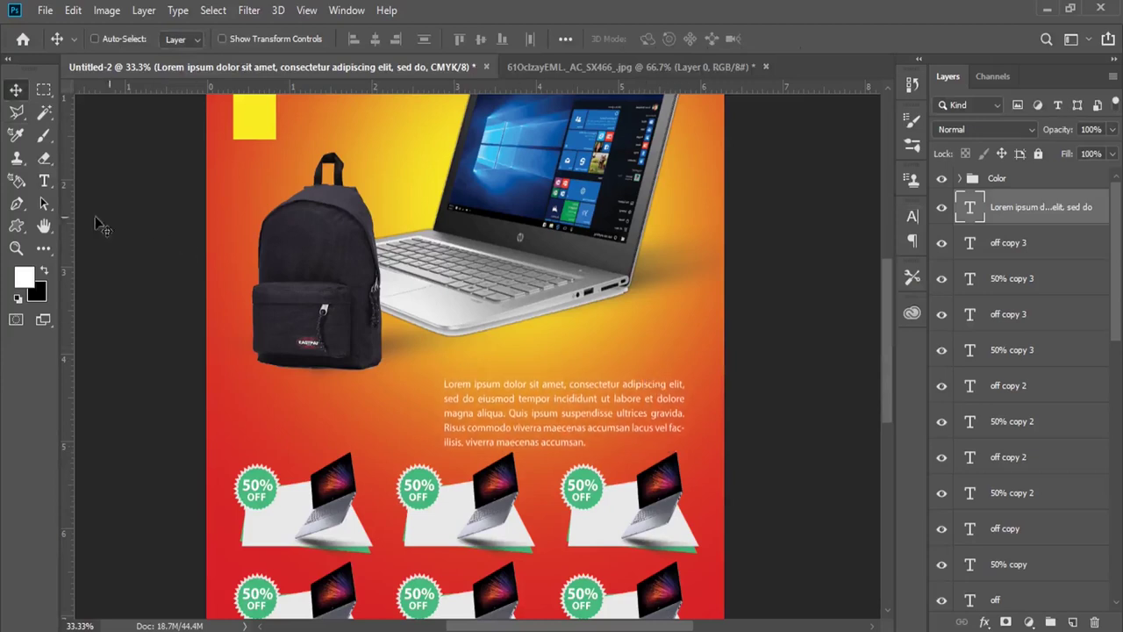
Step: Add an 'About shop' text block above the body paragraph
{"action": "left_click", "coordinate": [44, 180]}
{"action": "left_click", "coordinate": [614, 360]}
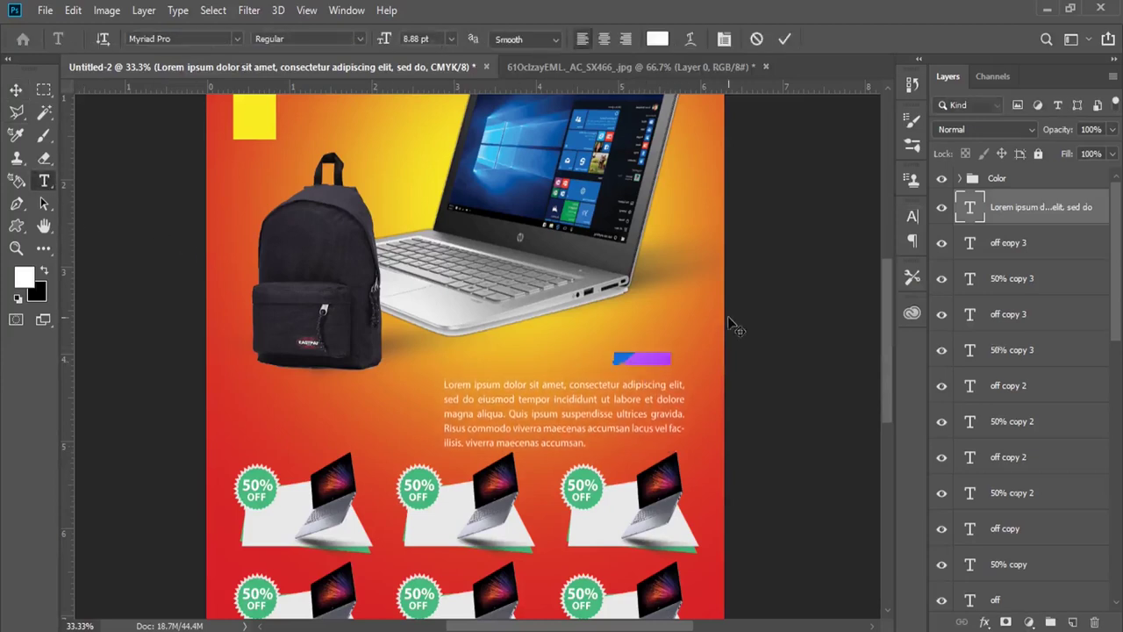
{"action": "key", "text": "BackSpace"}
{"action": "type", "text": "About shop"}
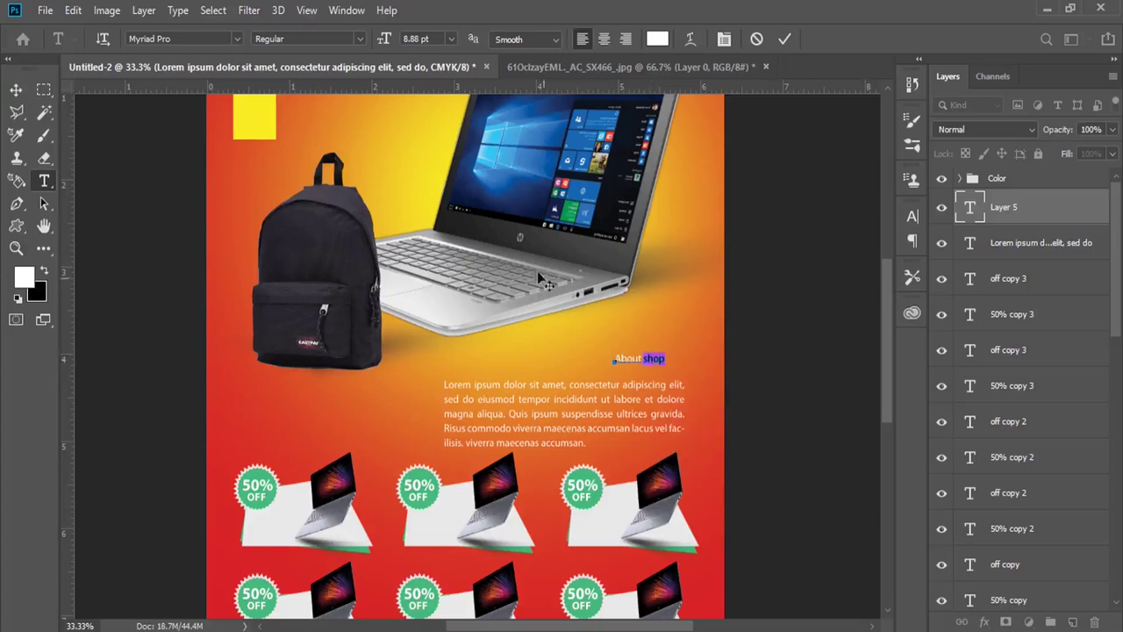
{"action": "double_click", "coordinate": [621, 358]}
{"action": "left_click_drag", "start_coordinate": [667, 358], "coordinate": [605, 358]}
Step: Make 'About shop' bold 26.88 pt, move it left, and colour it the flyer's yellow
{"action": "left_click", "coordinate": [724, 38]}
{"action": "type", "text": "12"}
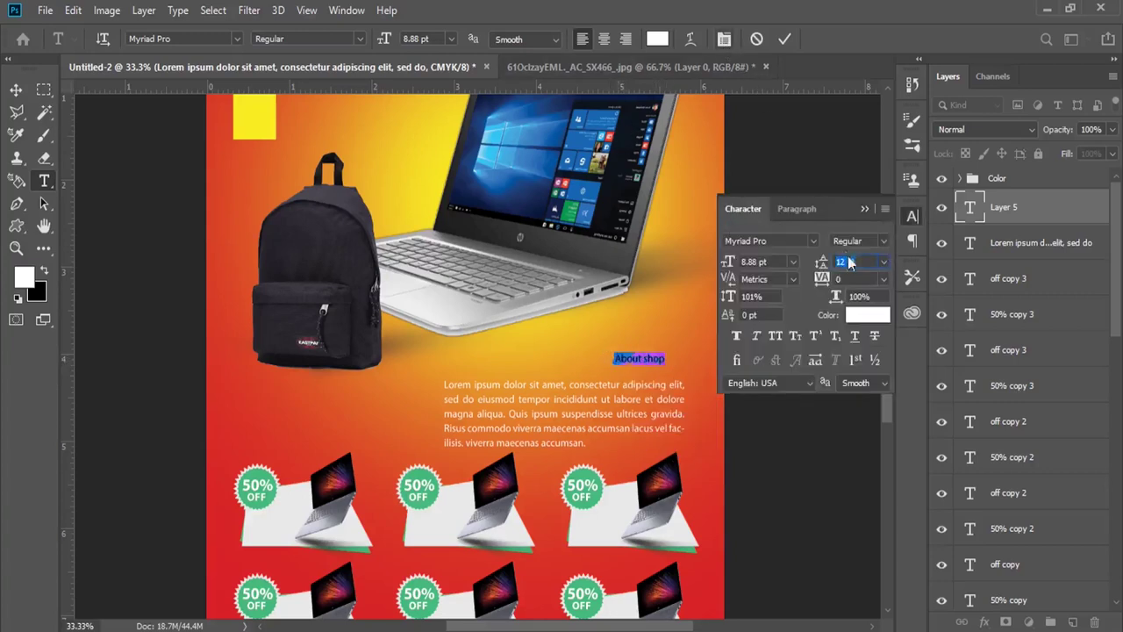
{"action": "left_click", "coordinate": [881, 240]}
{"action": "left_click", "coordinate": [856, 285]}
{"action": "left_click_drag", "start_coordinate": [726, 262], "coordinate": [771, 261]}
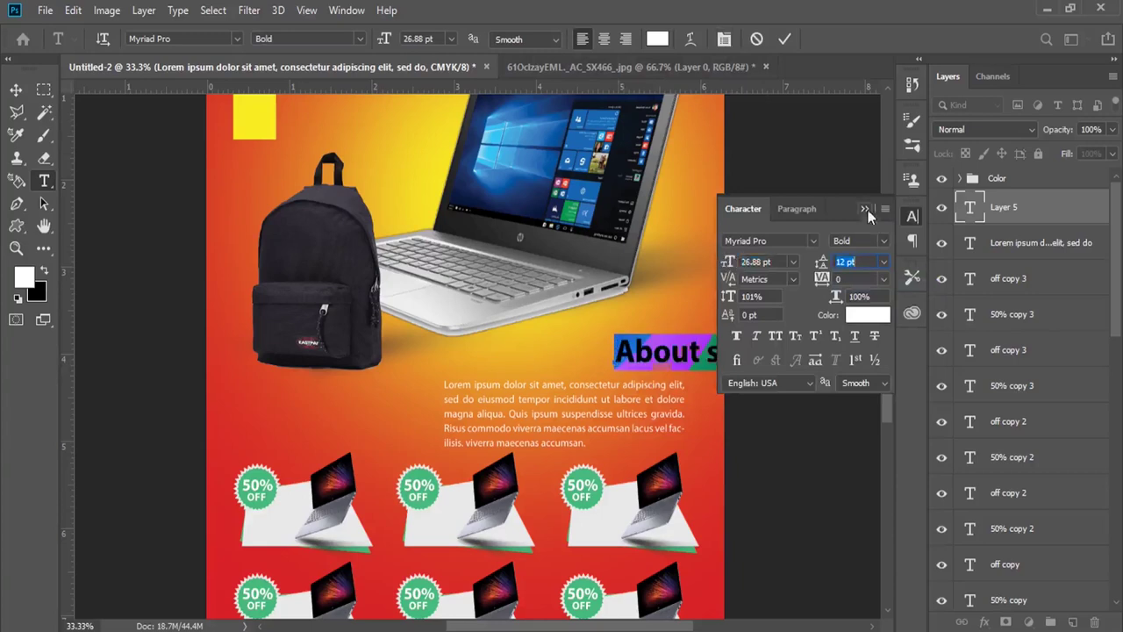
{"action": "left_click", "coordinate": [864, 209]}
{"action": "left_click_drag", "start_coordinate": [654, 316], "coordinate": [565, 318]}
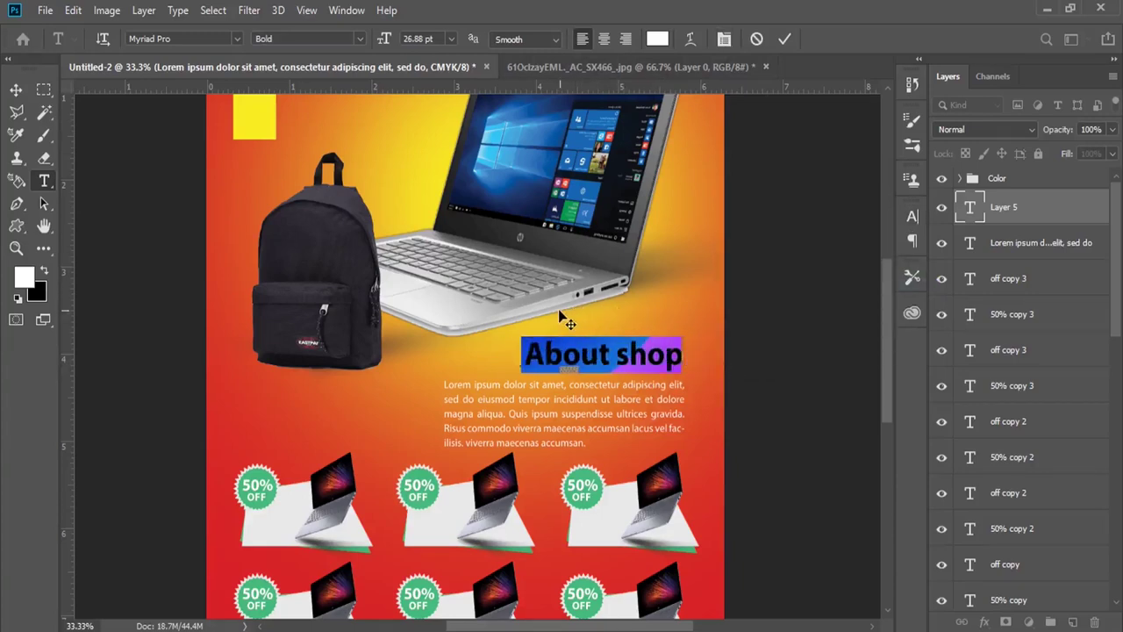
{"action": "left_click", "coordinate": [23, 276]}
{"action": "left_click", "coordinate": [268, 121]}
{"action": "left_click", "coordinate": [924, 324]}
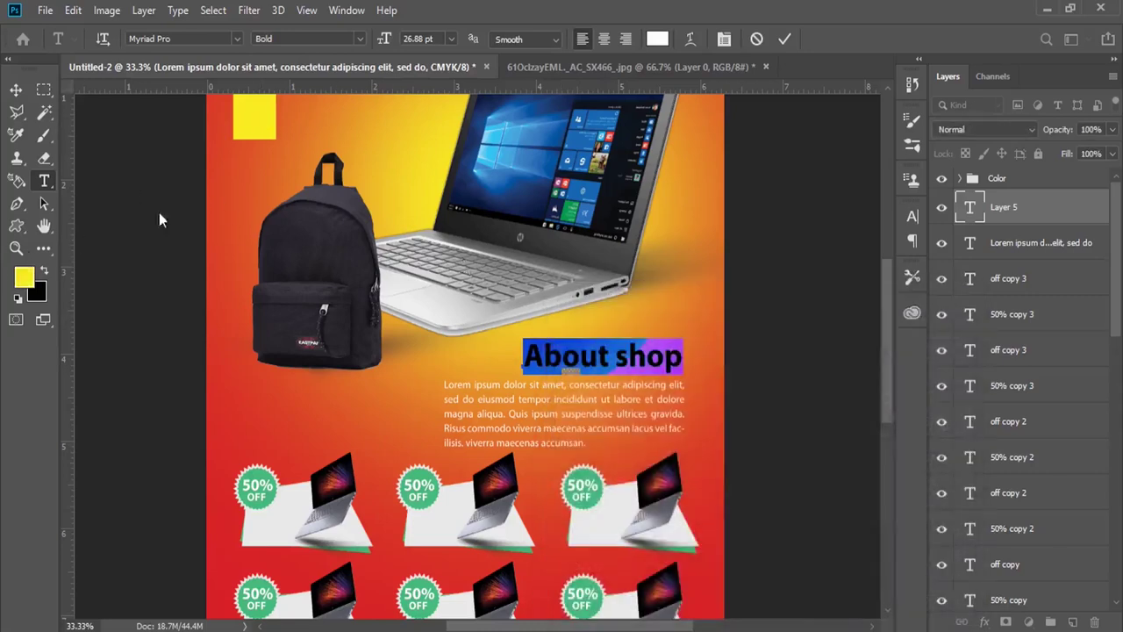
{"action": "left_click", "coordinate": [17, 92]}
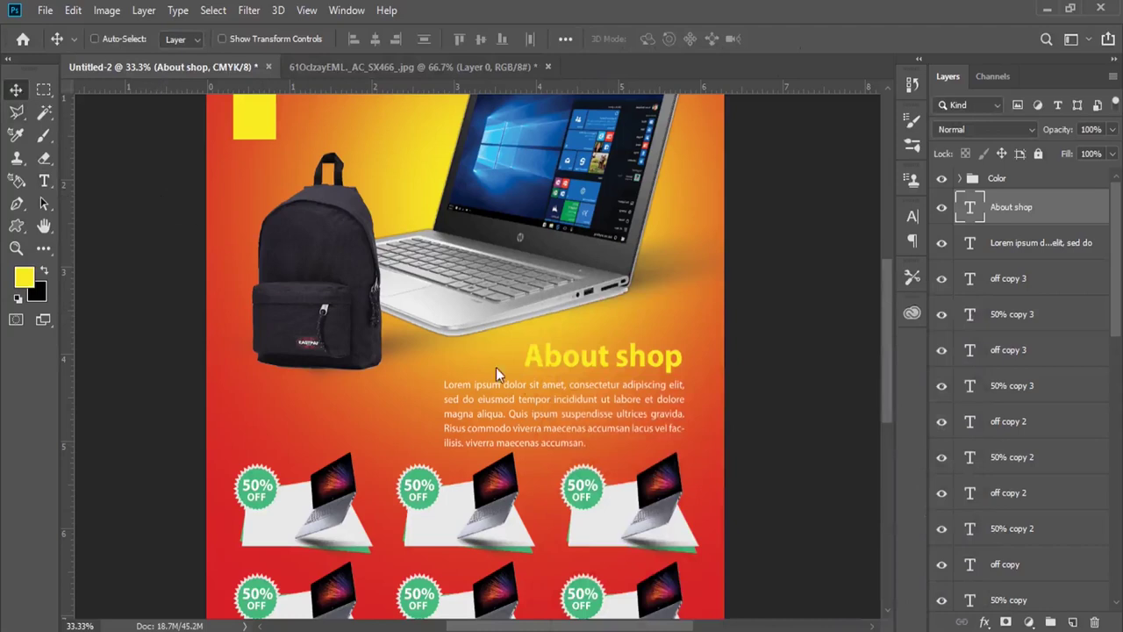
Step: Copy the words 'Lorem Ipsum' from the WordPad notes
{"action": "key", "text": "alt+Tab"}
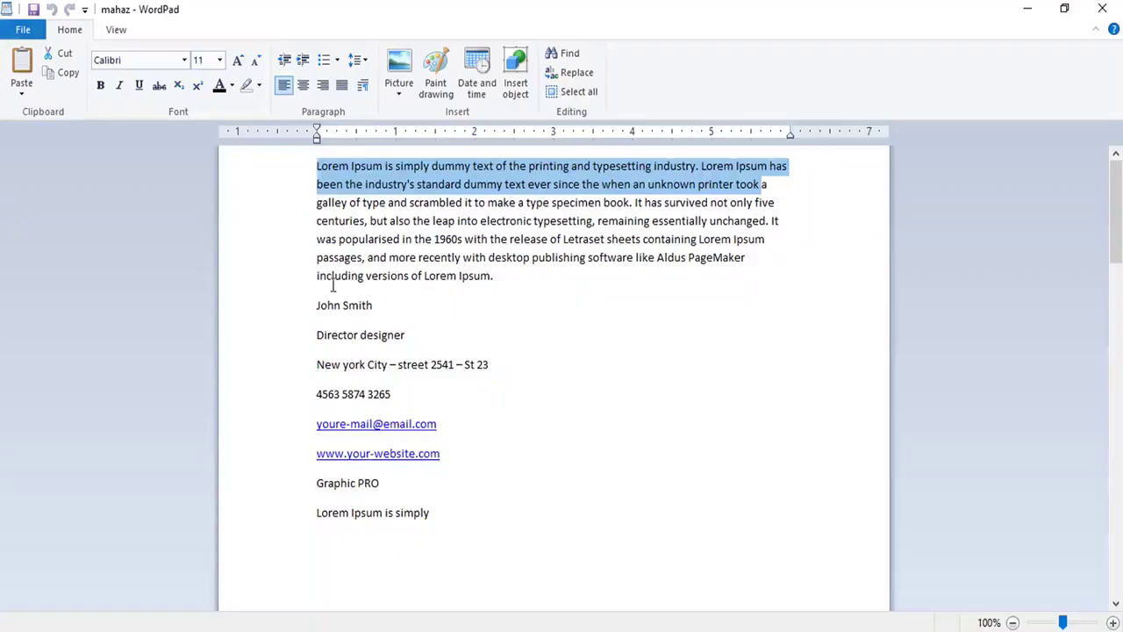
{"action": "left_click", "coordinate": [332, 283]}
{"action": "left_click_drag", "start_coordinate": [335, 166], "coordinate": [383, 166]}
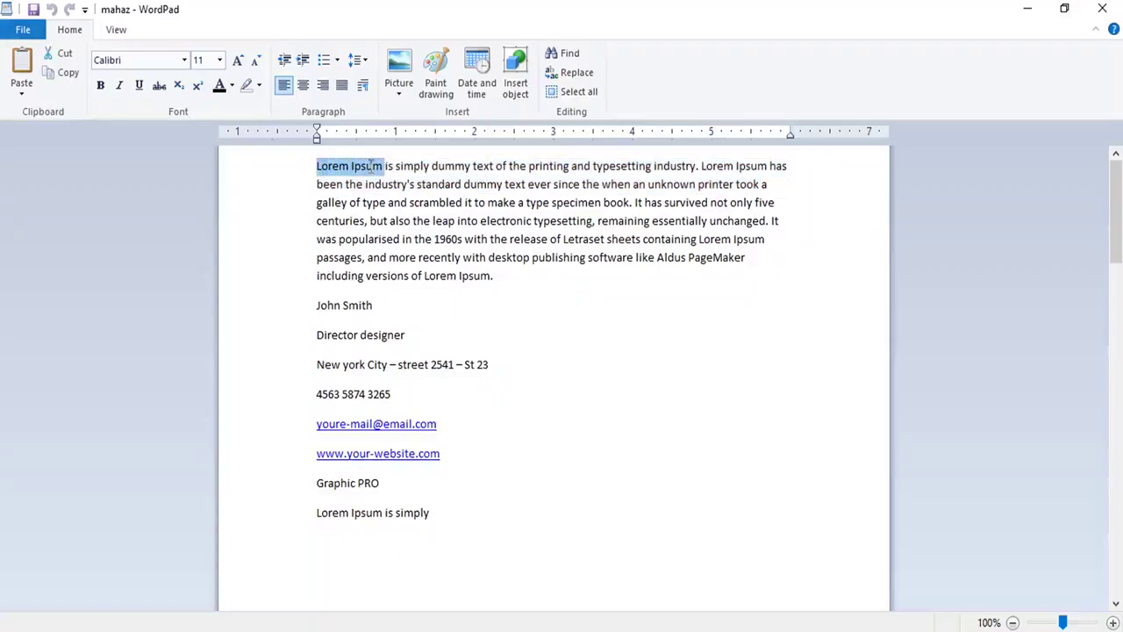
{"action": "left_click", "coordinate": [68, 72]}
{"action": "left_click", "coordinate": [1038, 11]}
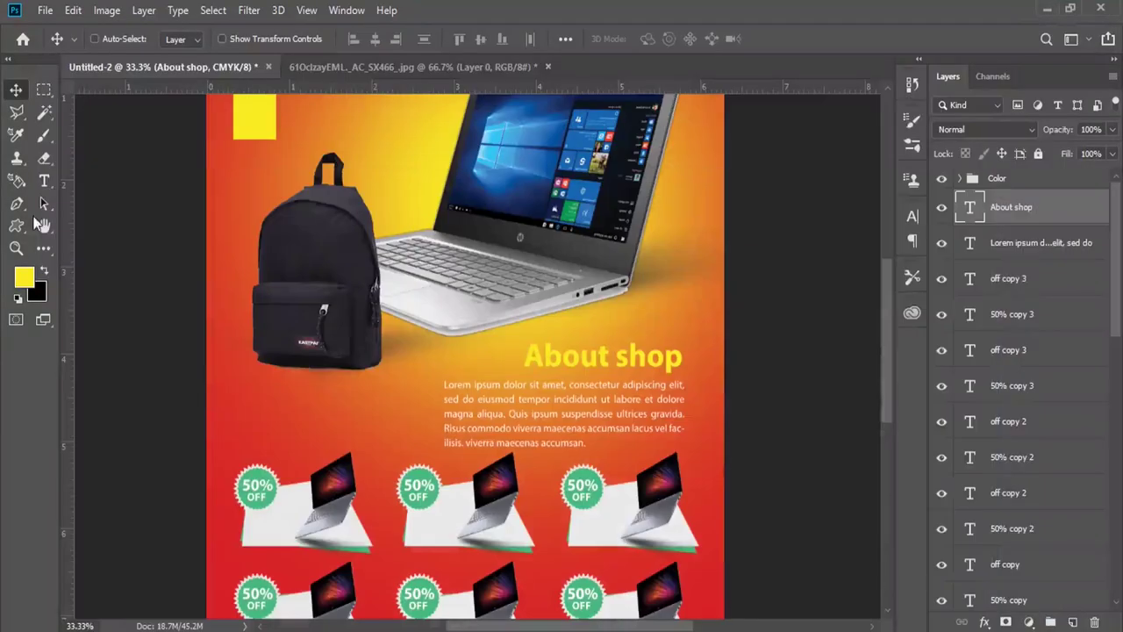
Step: Start a white, regular-weight 15.88 pt text block under the backpack
{"action": "left_click", "coordinate": [44, 180]}
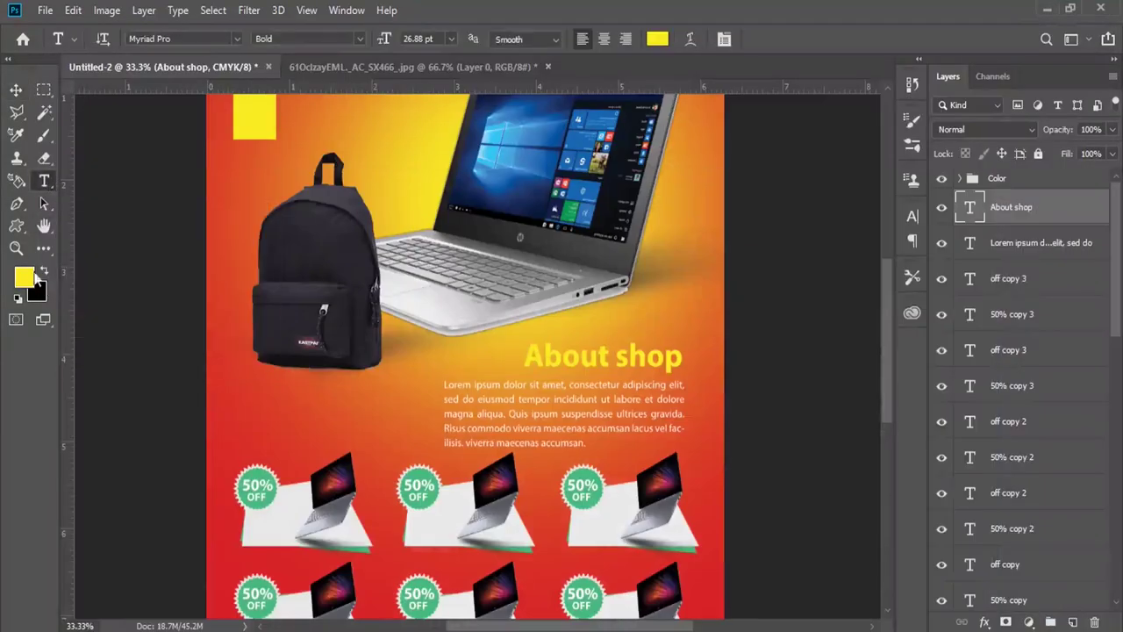
{"action": "left_click", "coordinate": [18, 299]}
{"action": "left_click", "coordinate": [41, 272]}
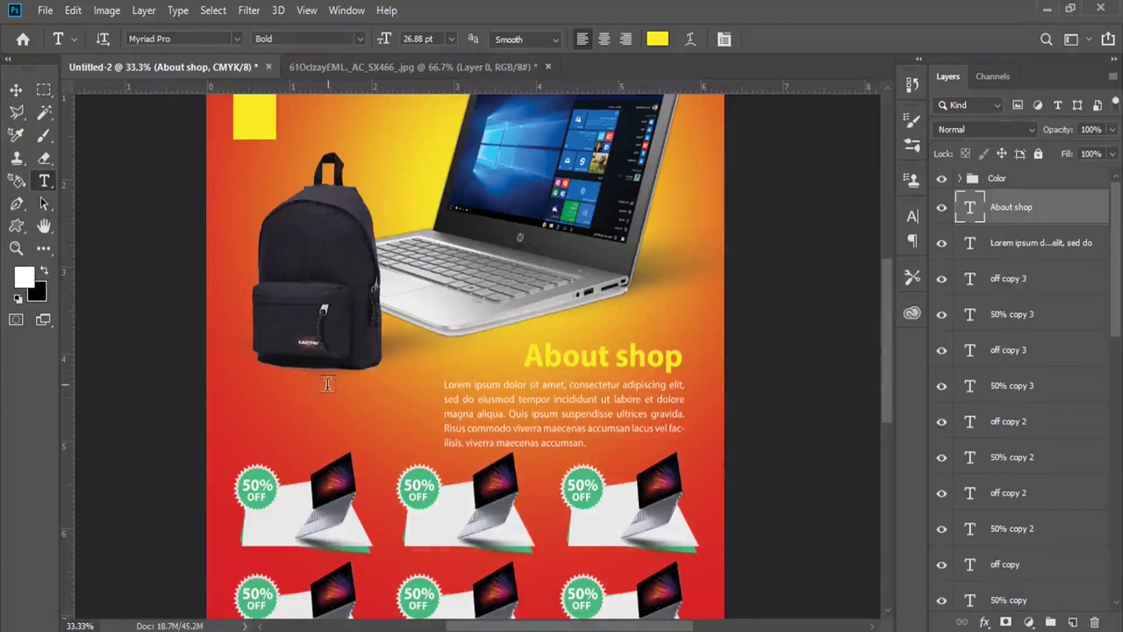
{"action": "left_click", "coordinate": [275, 394]}
{"action": "left_click_drag", "start_coordinate": [386, 43], "coordinate": [375, 46]}
{"action": "key", "text": "ctrl+c"}
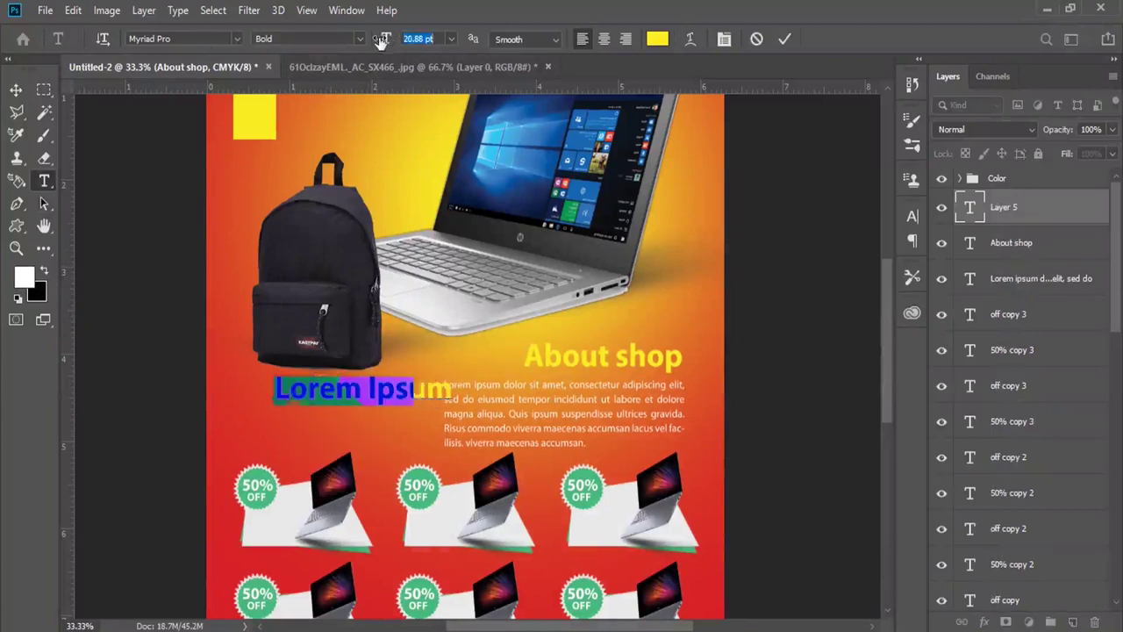
{"action": "left_click", "coordinate": [360, 38]}
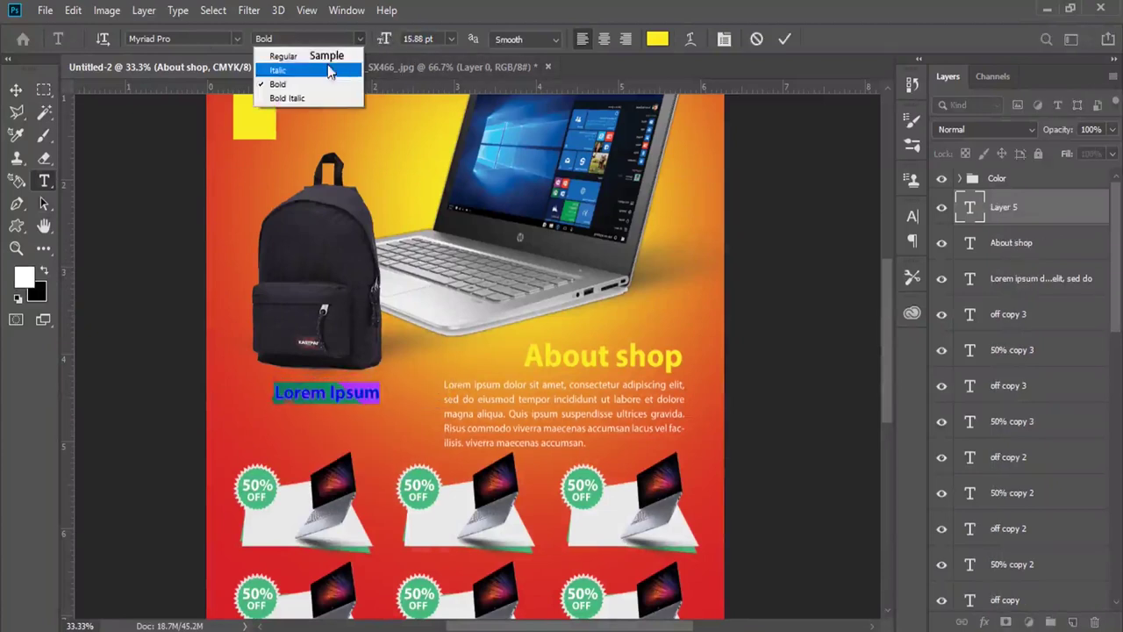
{"action": "left_click", "coordinate": [281, 53]}
{"action": "left_click", "coordinate": [343, 396]}
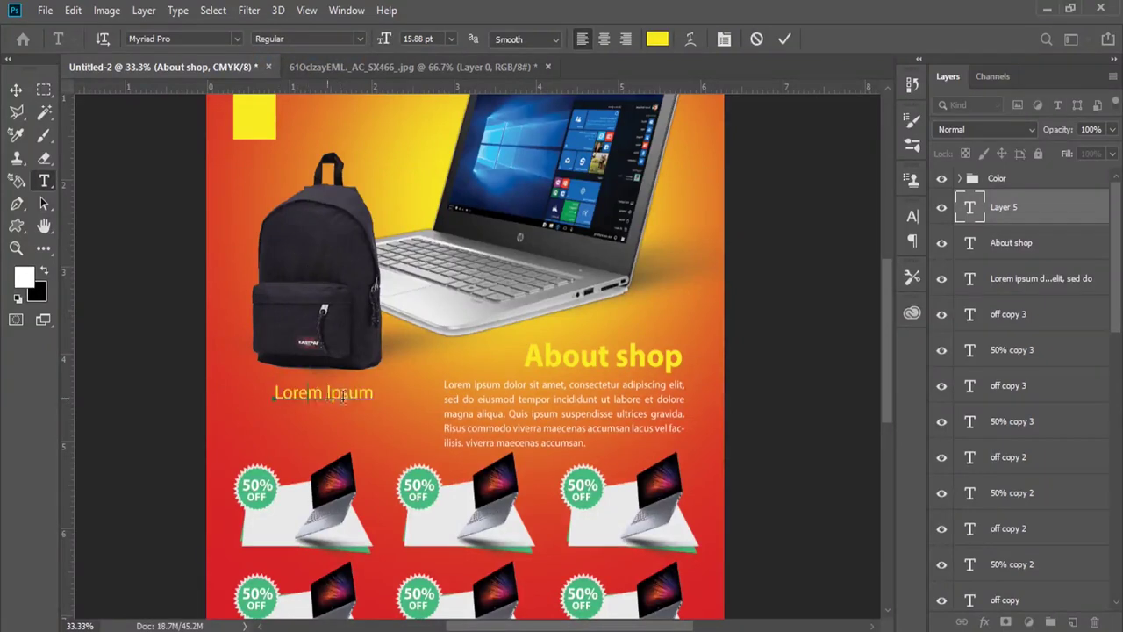
Step: Paste 'Lorem Ipsum' and duplicate it into three stacked white lines
{"action": "triple_click", "coordinate": [345, 395]}
{"action": "right_click", "coordinate": [345, 395]}
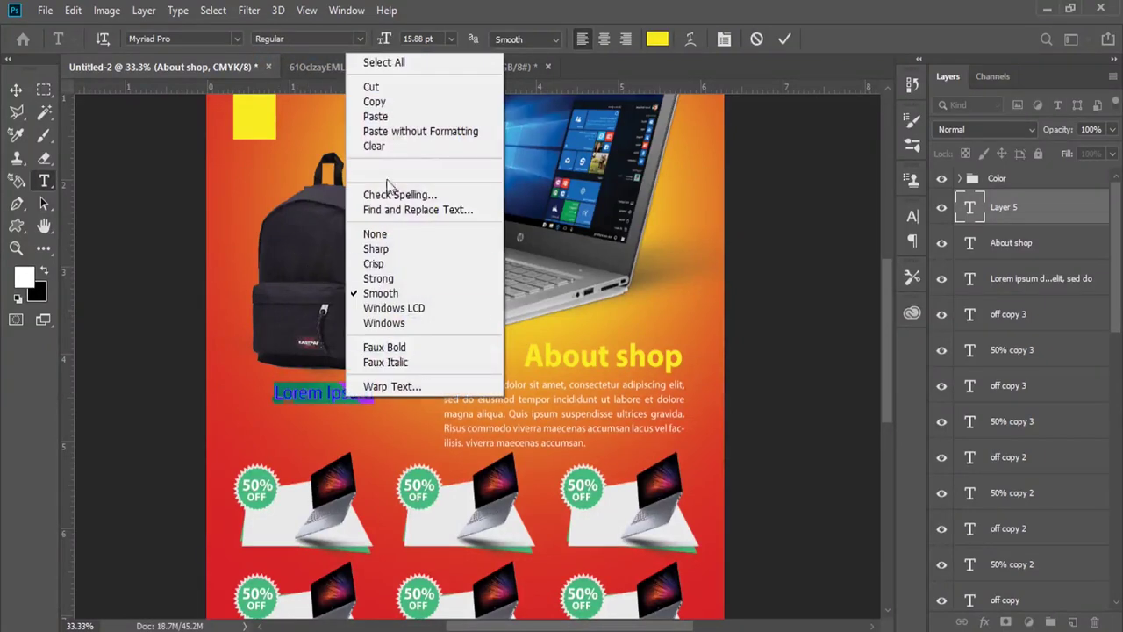
{"action": "left_click", "coordinate": [375, 116]}
{"action": "triple_click", "coordinate": [302, 391]}
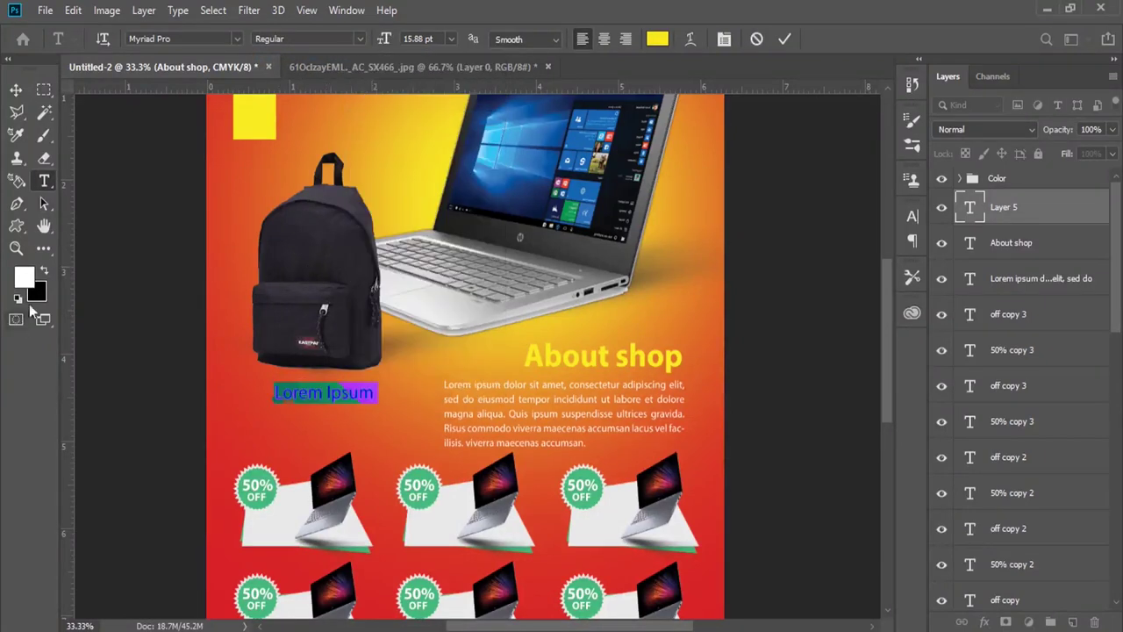
{"action": "left_click", "coordinate": [43, 271]}
{"action": "right_click", "coordinate": [322, 389]}
{"action": "left_click", "coordinate": [351, 91]}
{"action": "left_click", "coordinate": [373, 391]}
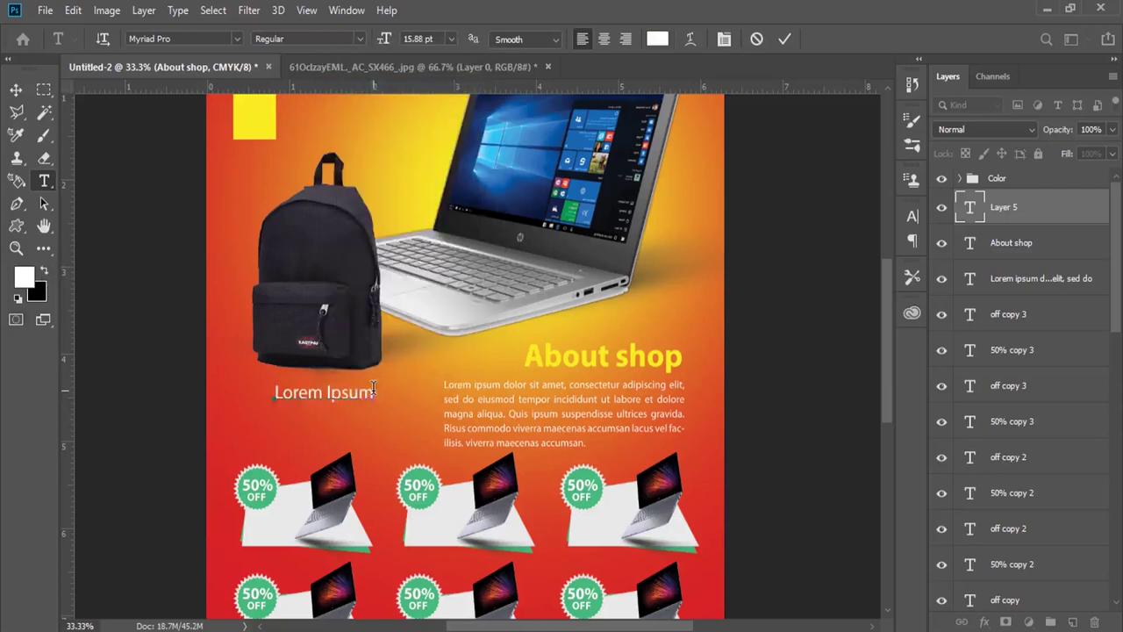
{"action": "right_click", "coordinate": [288, 436]}
{"action": "left_click", "coordinate": [325, 137]}
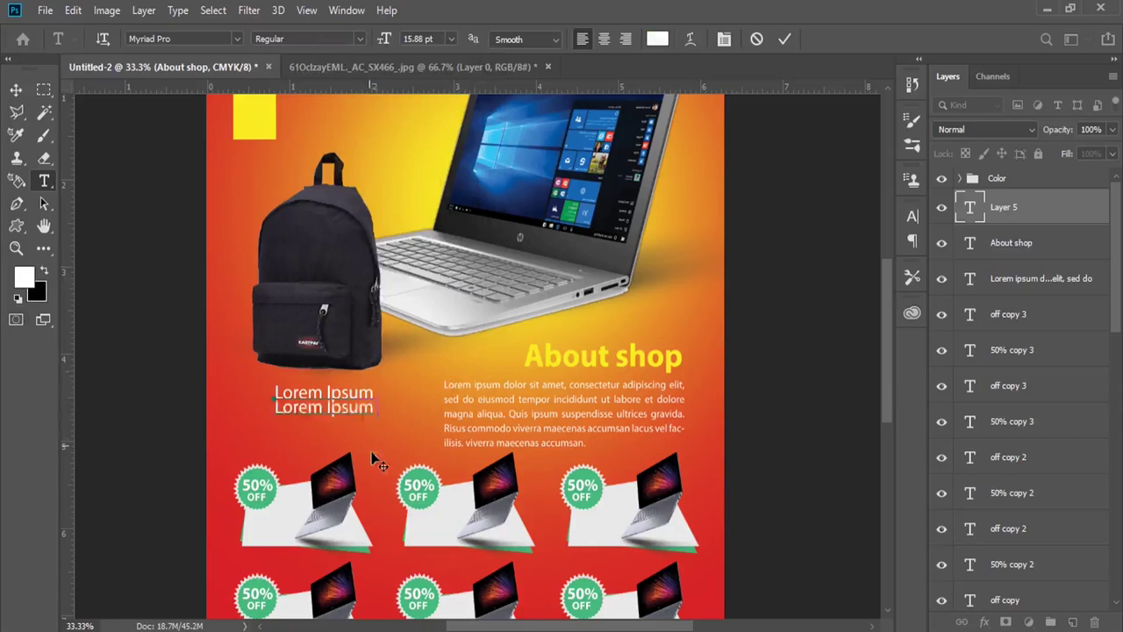
{"action": "right_click", "coordinate": [322, 428]}
{"action": "left_click", "coordinate": [338, 150]}
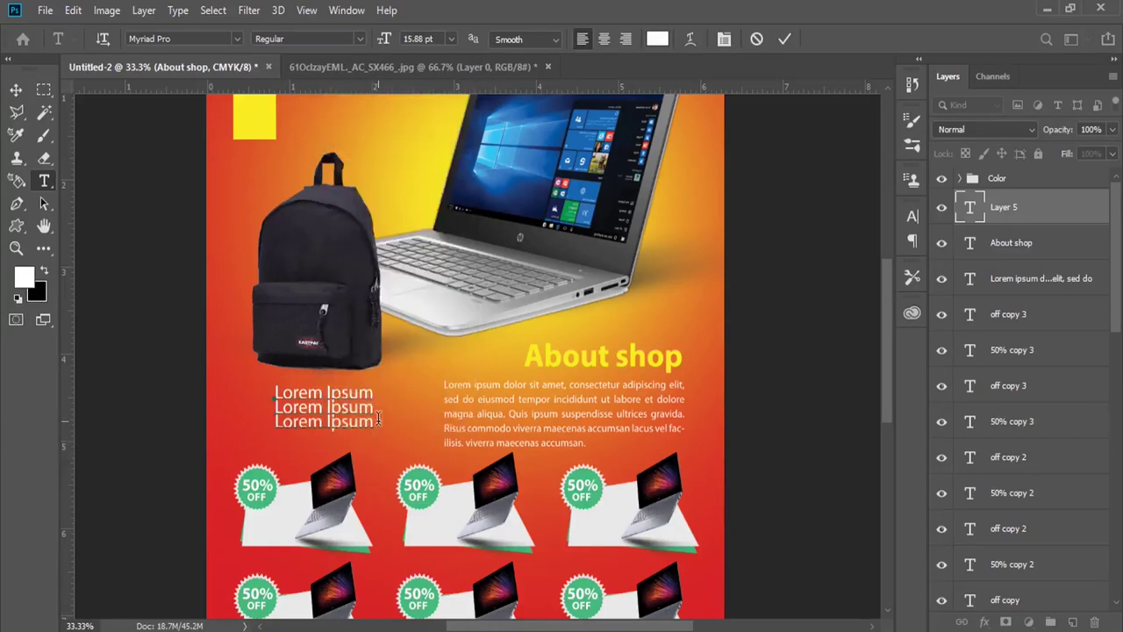
Step: Size the three Lorem Ipsum lines to 12.88 pt with 19 pt leading and commit
{"action": "left_click_drag", "start_coordinate": [379, 421], "coordinate": [247, 380]}
{"action": "left_click", "coordinate": [722, 39]}
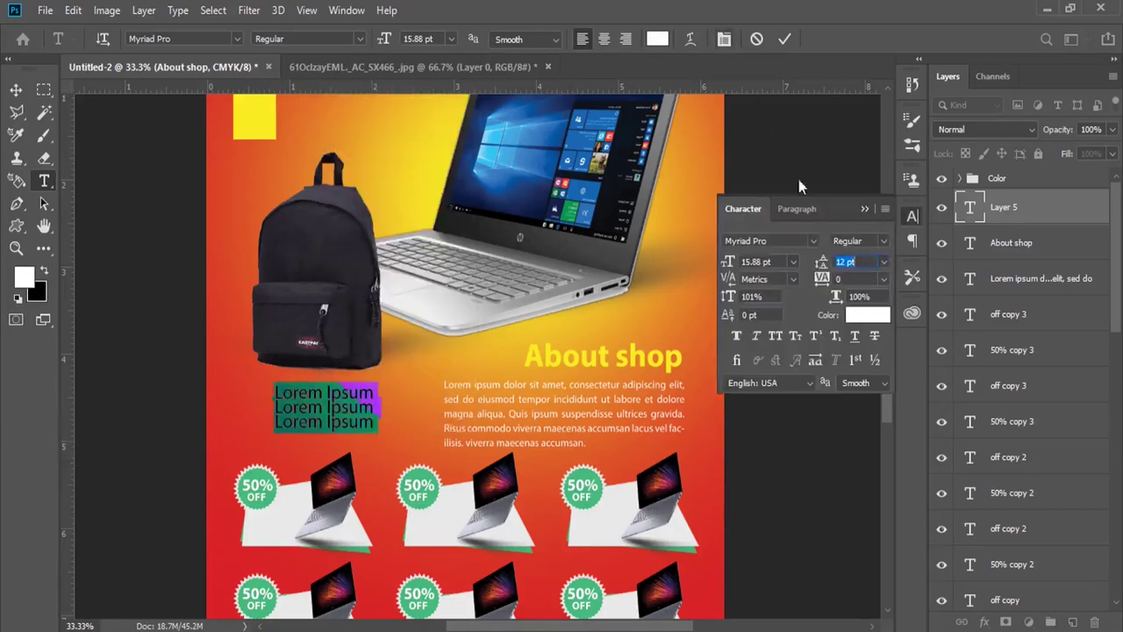
{"action": "key", "text": "Return"}
{"action": "type", "text": "13"}
{"action": "key", "text": "Return"}
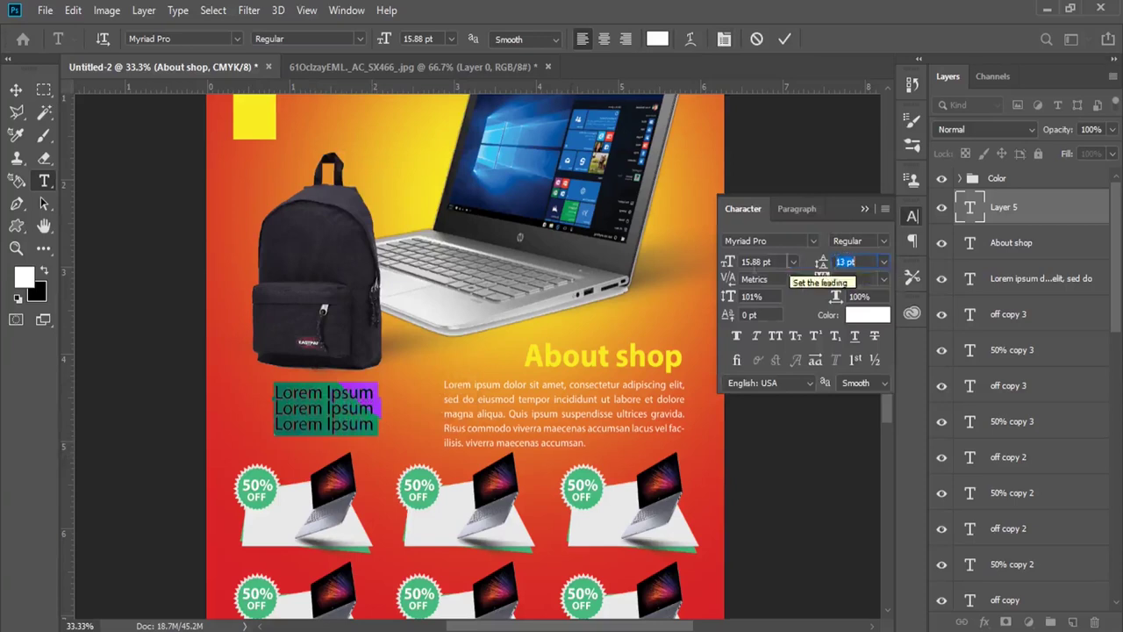
{"action": "left_click", "coordinate": [755, 261]}
{"action": "key", "text": "Down"}
{"action": "key", "text": "Down"}
{"action": "key", "text": "Down"}
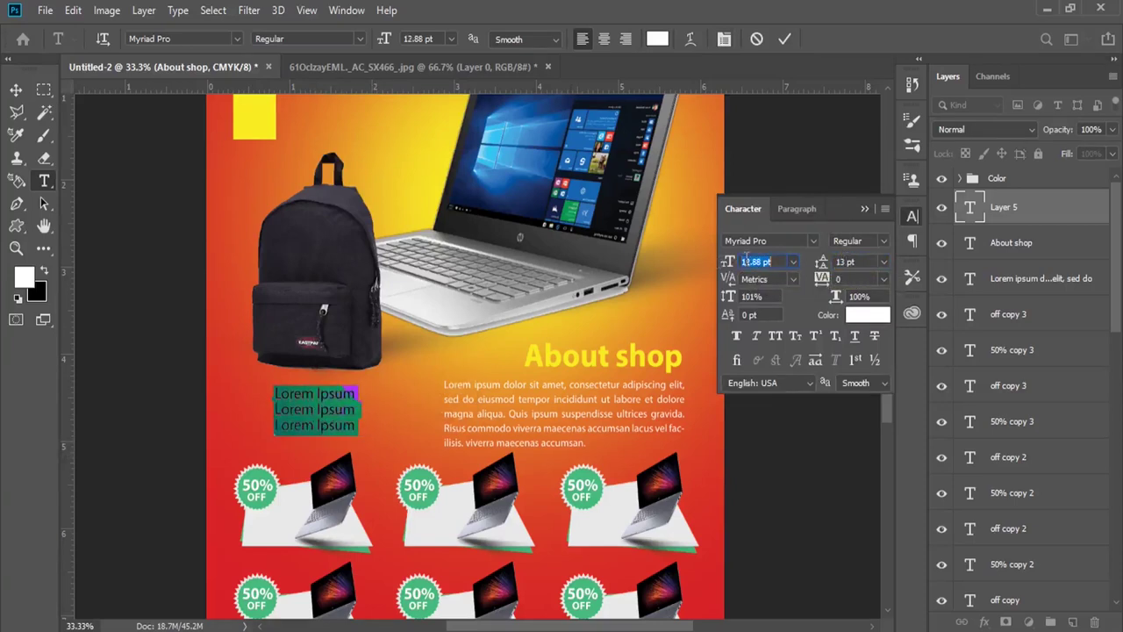
{"action": "left_click", "coordinate": [844, 262]}
{"action": "key", "text": "Up"}
{"action": "key", "text": "Up"}
{"action": "key", "text": "Up"}
{"action": "key", "text": "Up"}
{"action": "key", "text": "Up"}
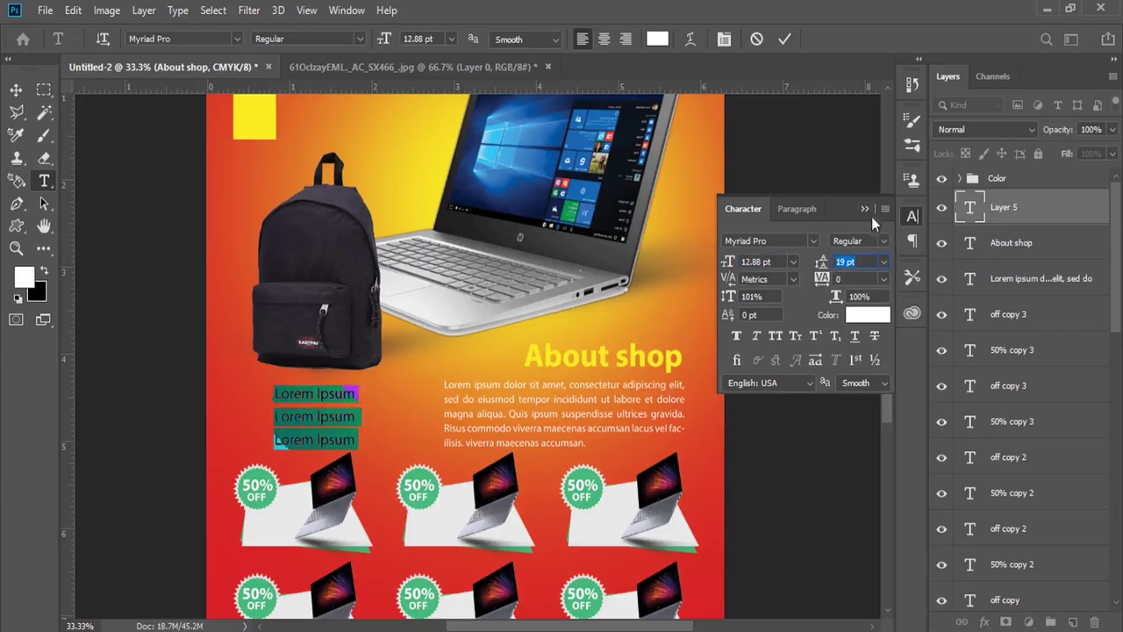
{"action": "left_click", "coordinate": [864, 209]}
{"action": "left_click", "coordinate": [352, 399]}
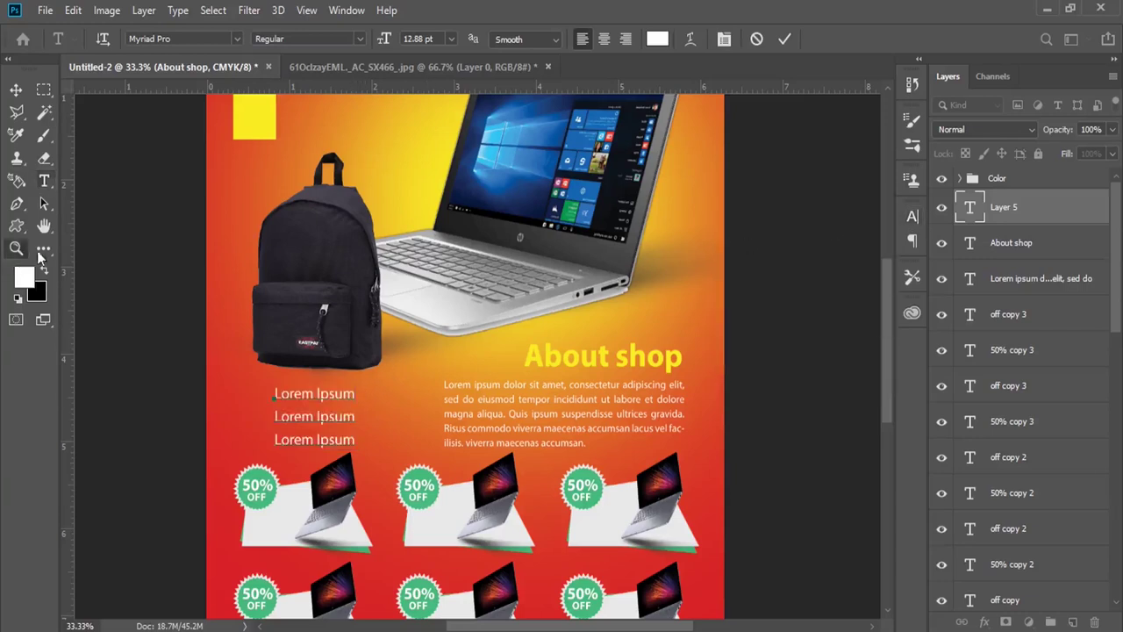
{"action": "left_click", "coordinate": [15, 249]}
{"action": "left_click", "coordinate": [292, 418]}
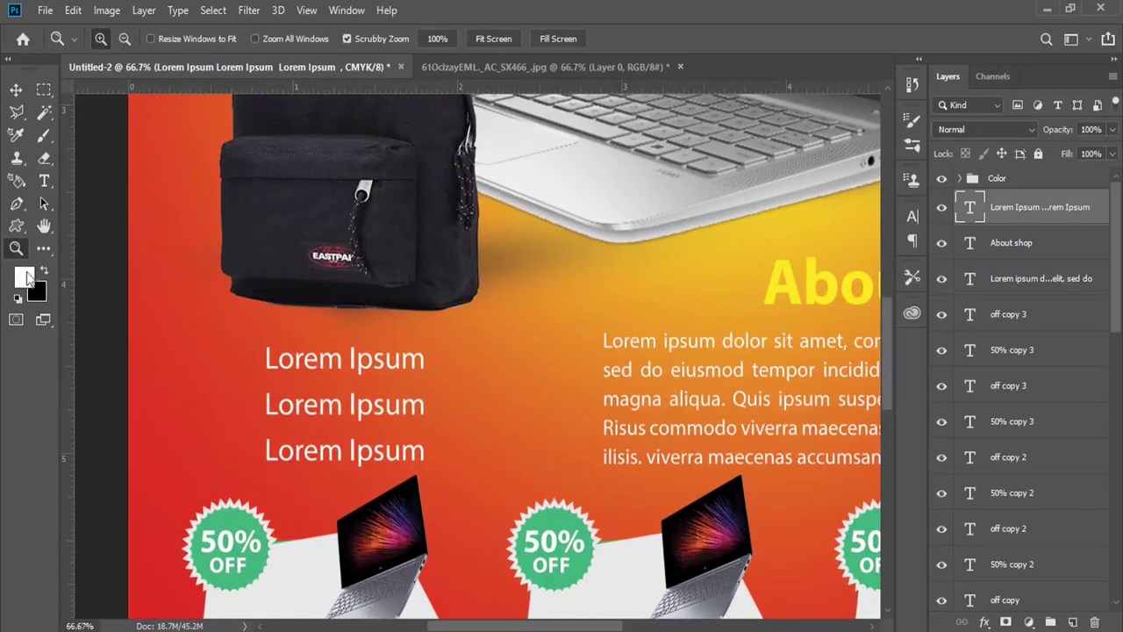
Step: Draw an arrow custom shape left of the first Lorem Ipsum line
{"action": "right_click", "coordinate": [16, 225]}
{"action": "left_click", "coordinate": [86, 312]}
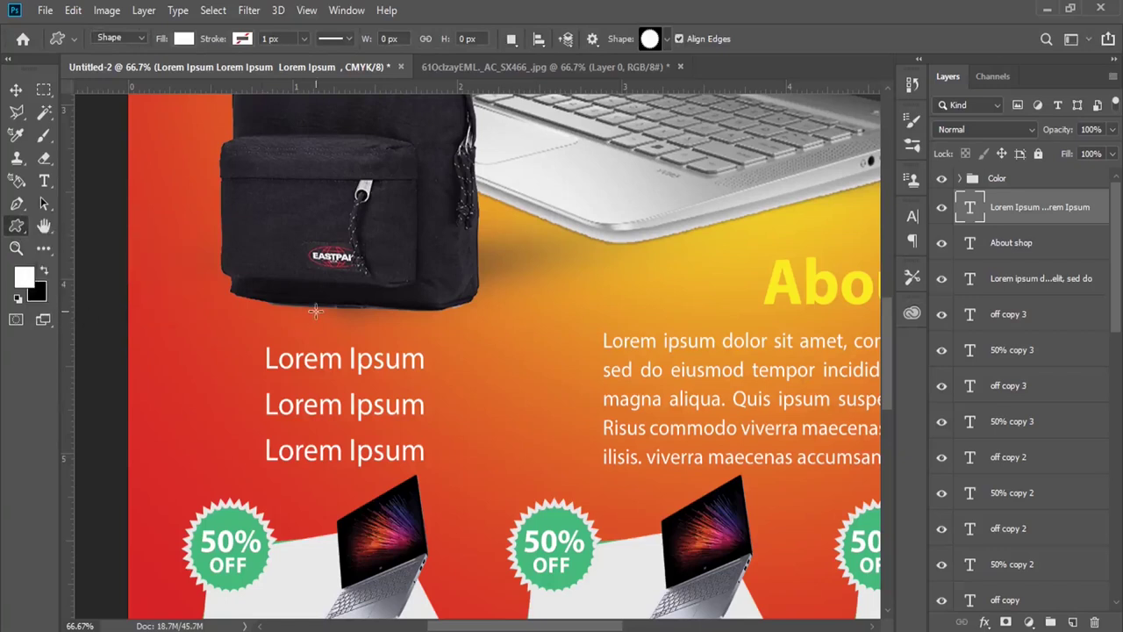
{"action": "left_click", "coordinate": [668, 39]}
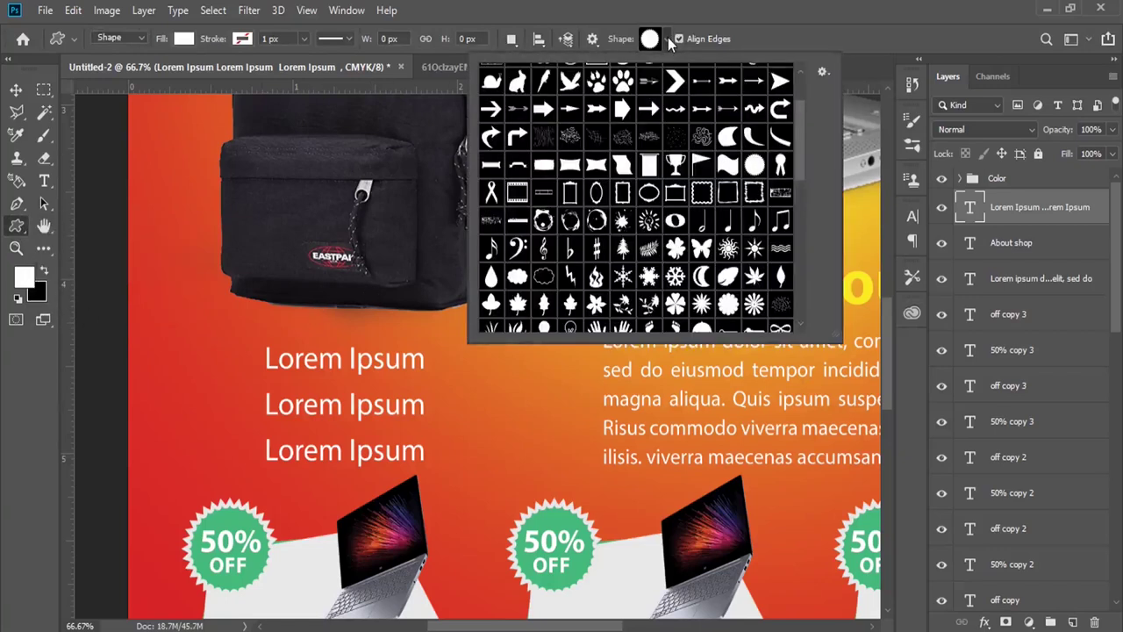
{"action": "double_click", "coordinate": [779, 86]}
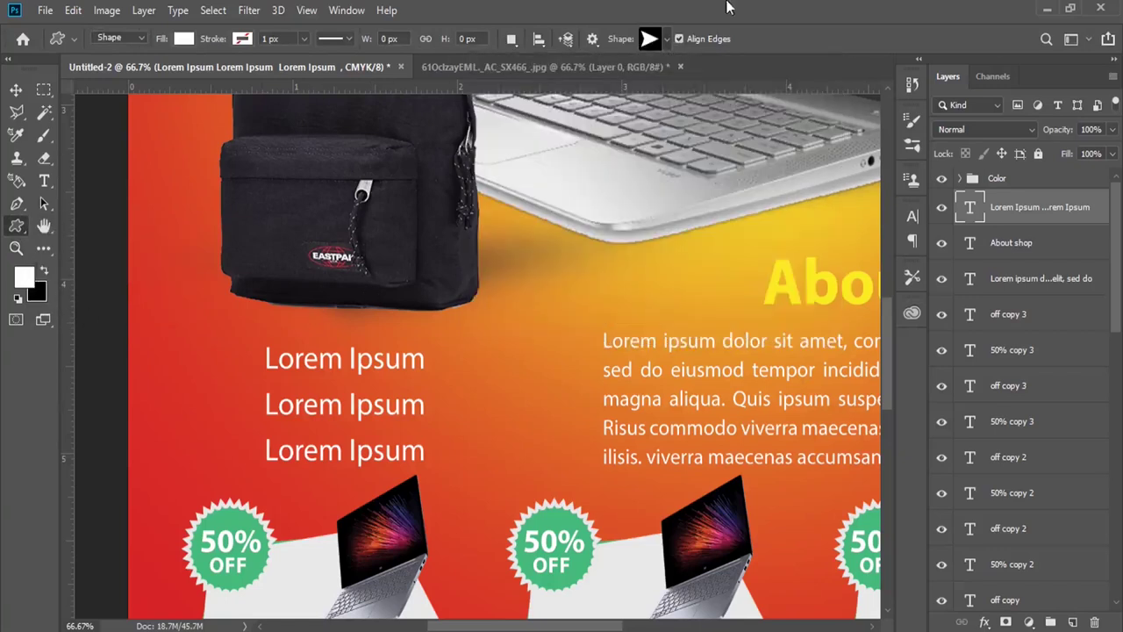
{"action": "left_click_drag", "start_coordinate": [225, 350], "coordinate": [248, 372]}
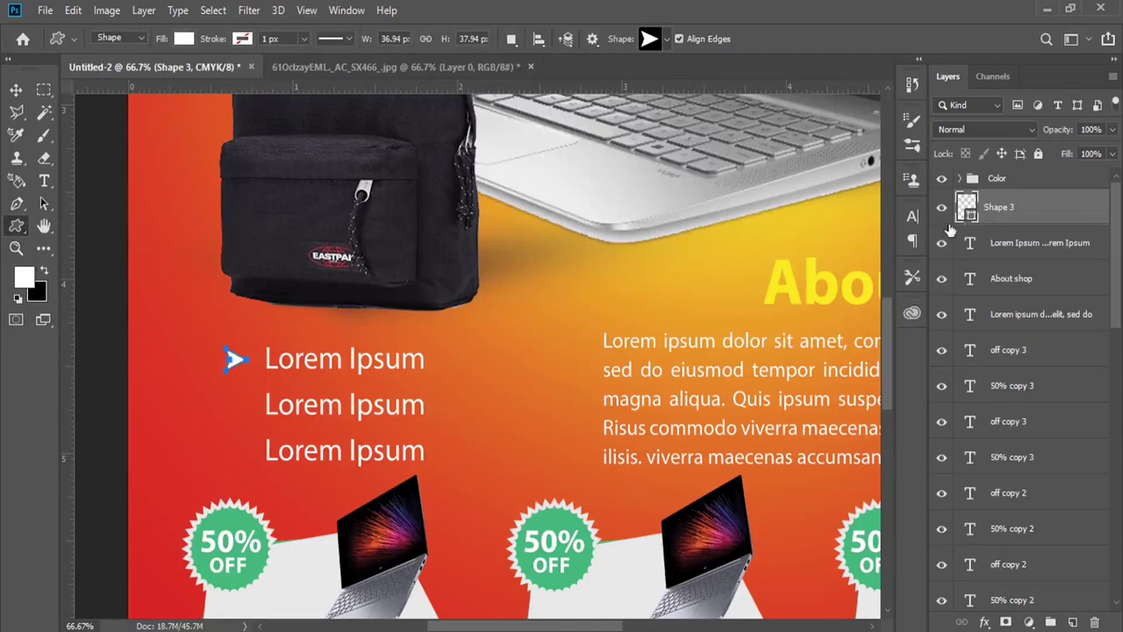
Step: Fill the arrow yellow and Alt-drag copies beside the other two lines
{"action": "left_click", "coordinate": [790, 266]}
{"action": "left_click", "coordinate": [917, 325]}
{"action": "key", "text": "v"}
{"action": "left_click_drag", "start_coordinate": [275, 377], "coordinate": [277, 431]}
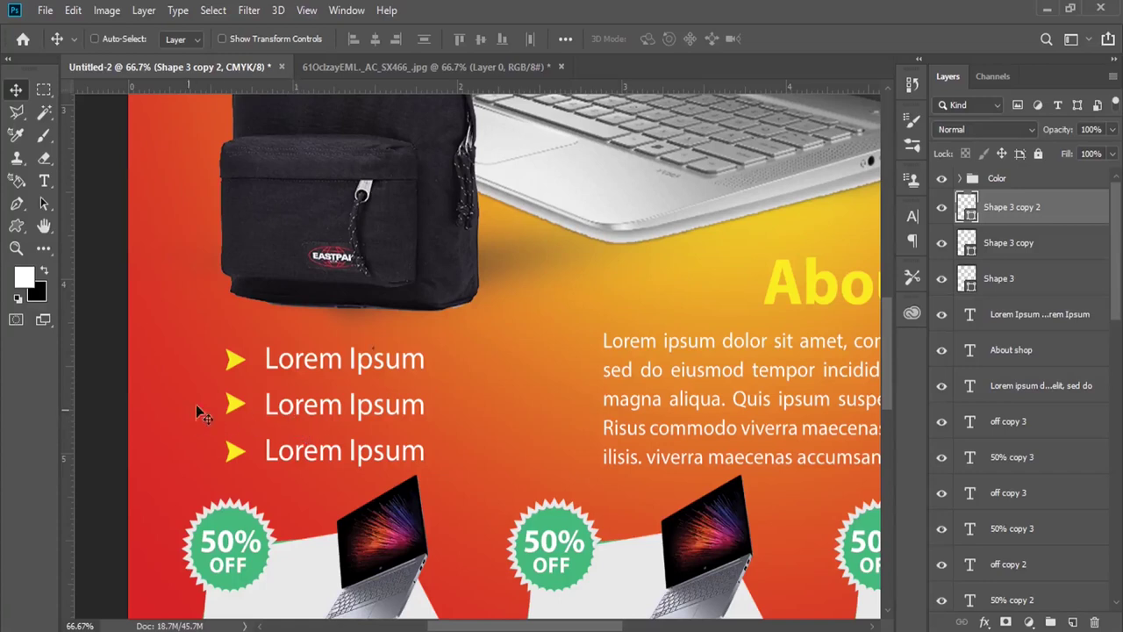
{"action": "left_click", "coordinate": [16, 226]}
Step: Draw a white round-seal starburst on a new layer beside the backpack
{"action": "left_click", "coordinate": [82, 306]}
{"action": "left_click", "coordinate": [649, 39]}
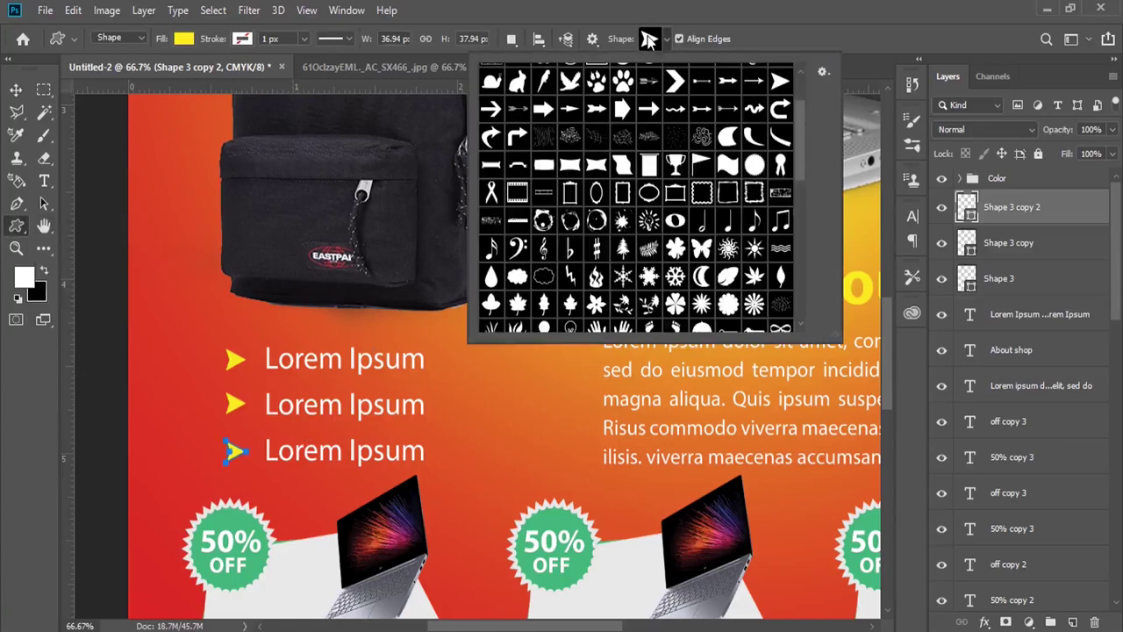
{"action": "double_click", "coordinate": [747, 166]}
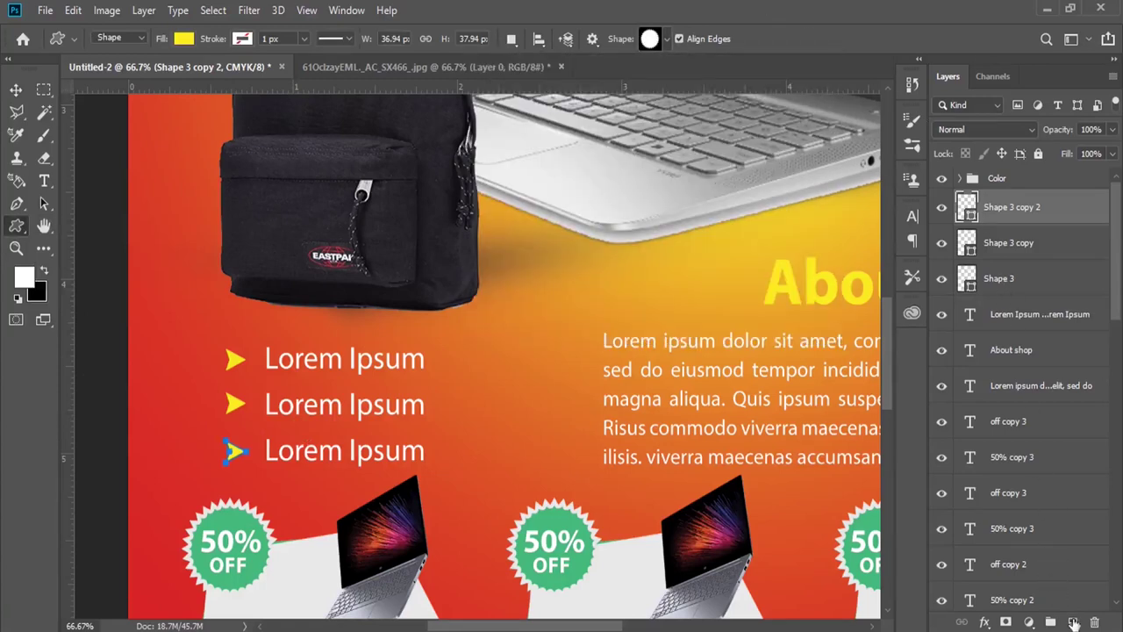
{"action": "left_click", "coordinate": [1072, 621]}
{"action": "left_click_drag", "start_coordinate": [426, 202], "coordinate": [528, 305]}
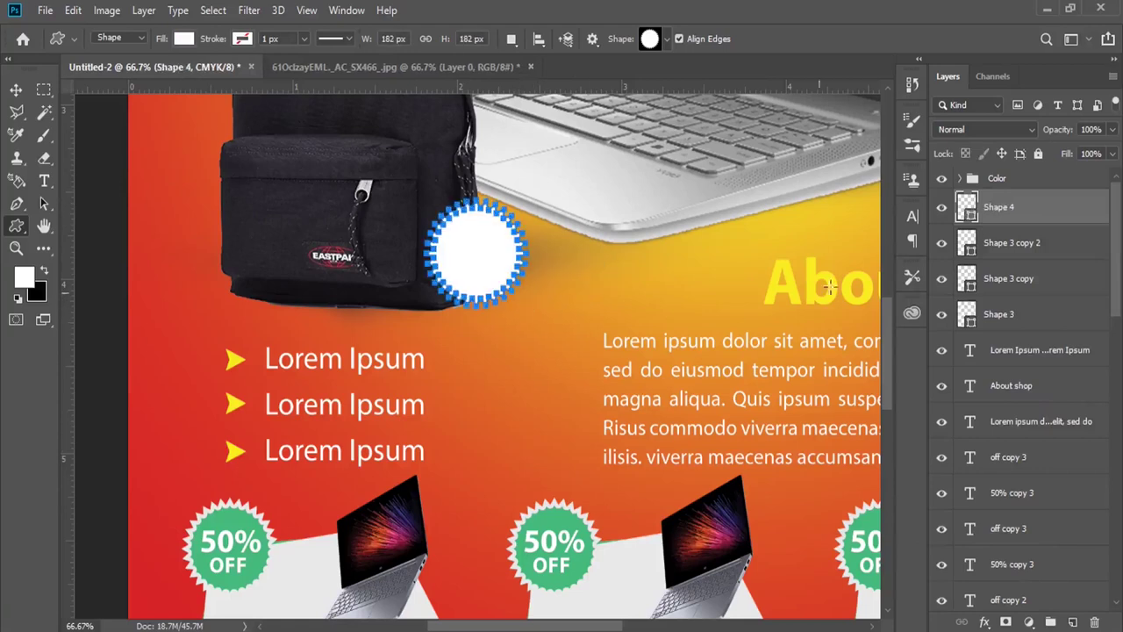
Step: Add a text layer on the badge reading 'FREE BAG'
{"action": "left_click", "coordinate": [44, 180]}
{"action": "left_click", "coordinate": [44, 271]}
{"action": "left_click", "coordinate": [590, 277]}
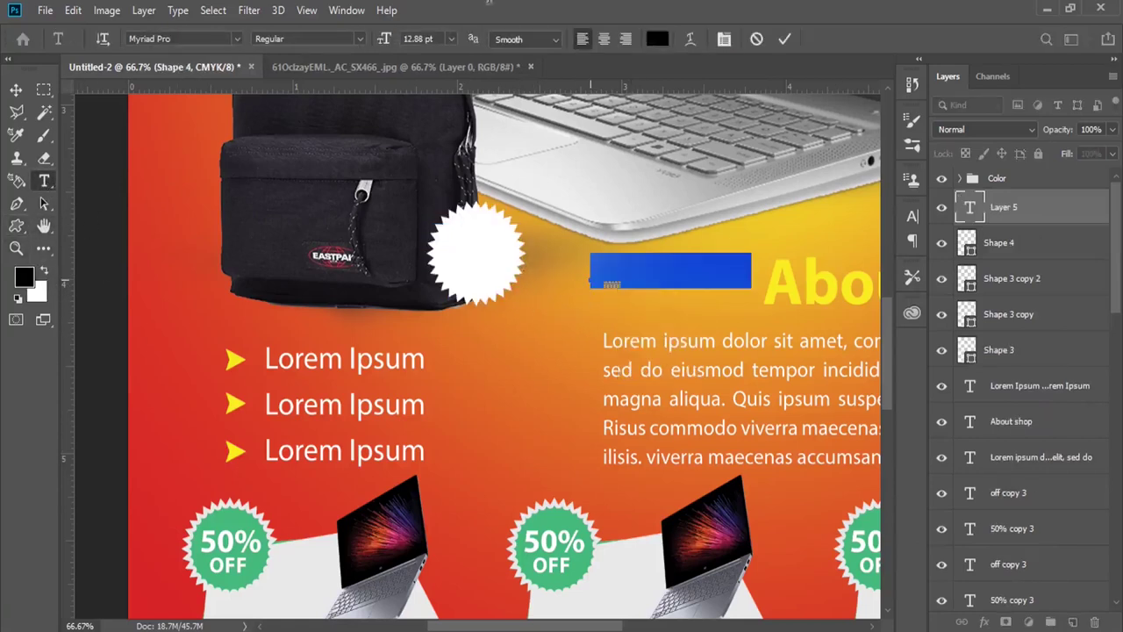
{"action": "left_click", "coordinate": [15, 90]}
{"action": "left_click_drag", "start_coordinate": [652, 286], "coordinate": [497, 259]}
{"action": "left_click", "coordinate": [44, 180]}
{"action": "left_click", "coordinate": [510, 246]}
{"action": "triple_click", "coordinate": [509, 247]}
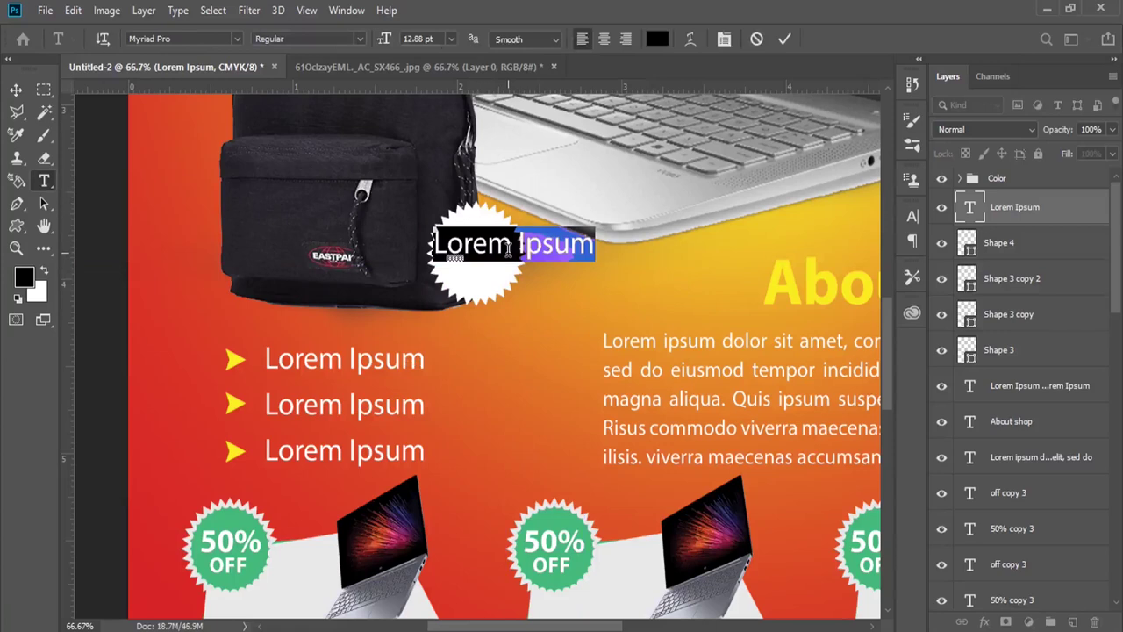
{"action": "key", "text": "BackSpace"}
{"action": "key", "text": "BackSpace"}
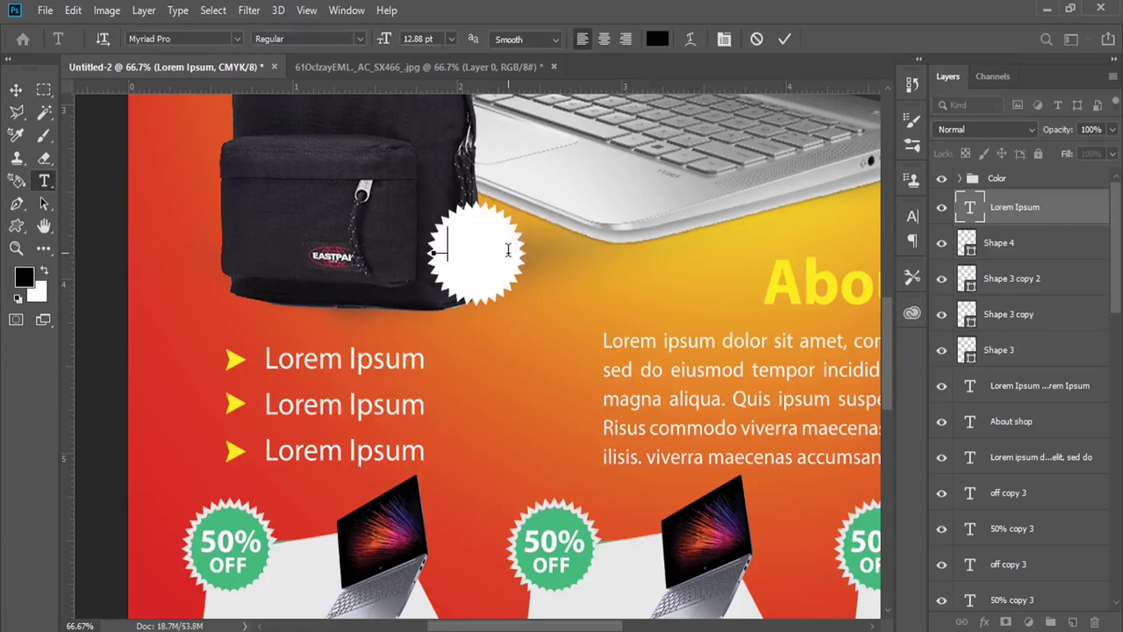
{"action": "type", "text": "FREE BAG"}
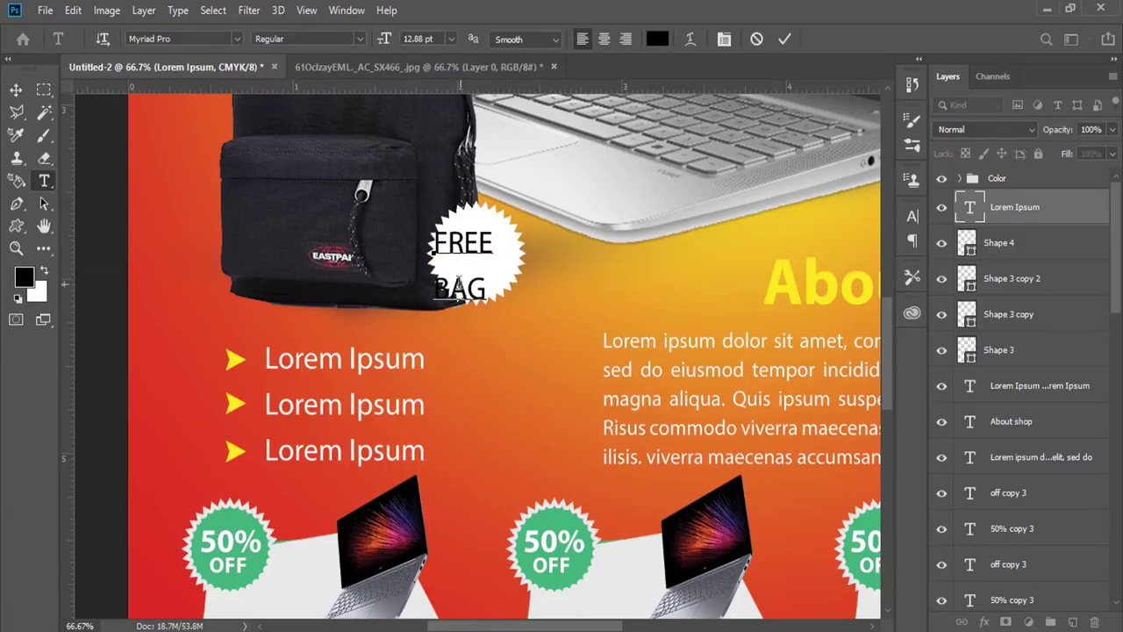
Step: Make the FREE BAG text red and bold
{"action": "left_click_drag", "start_coordinate": [485, 288], "coordinate": [425, 229]}
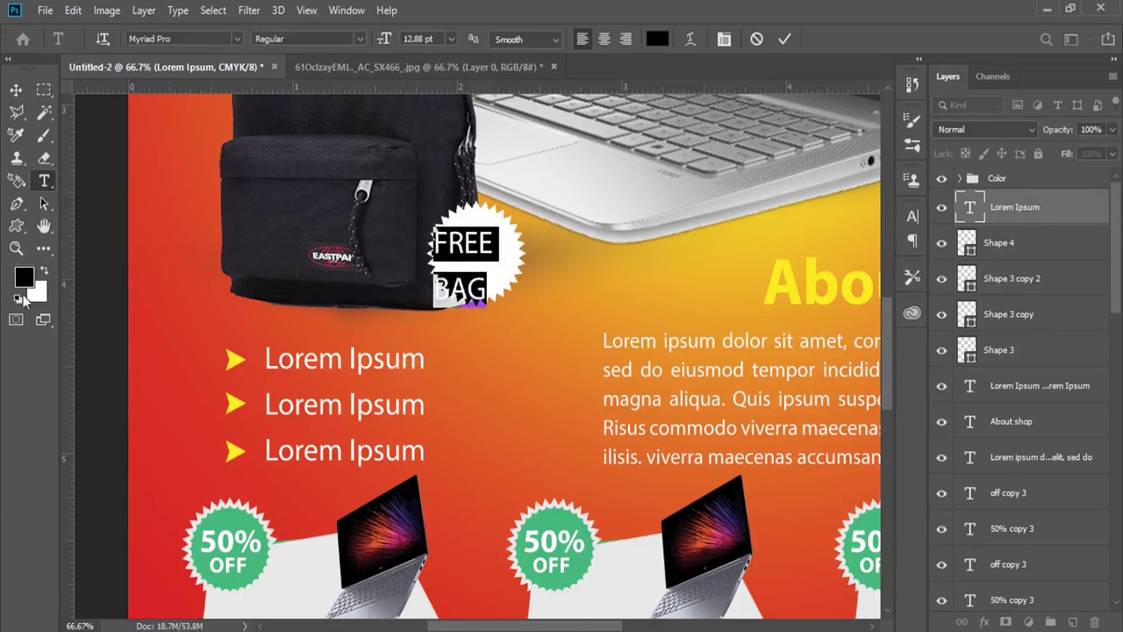
{"action": "left_click", "coordinate": [25, 279]}
{"action": "left_click", "coordinate": [722, 363]}
{"action": "left_click", "coordinate": [923, 325]}
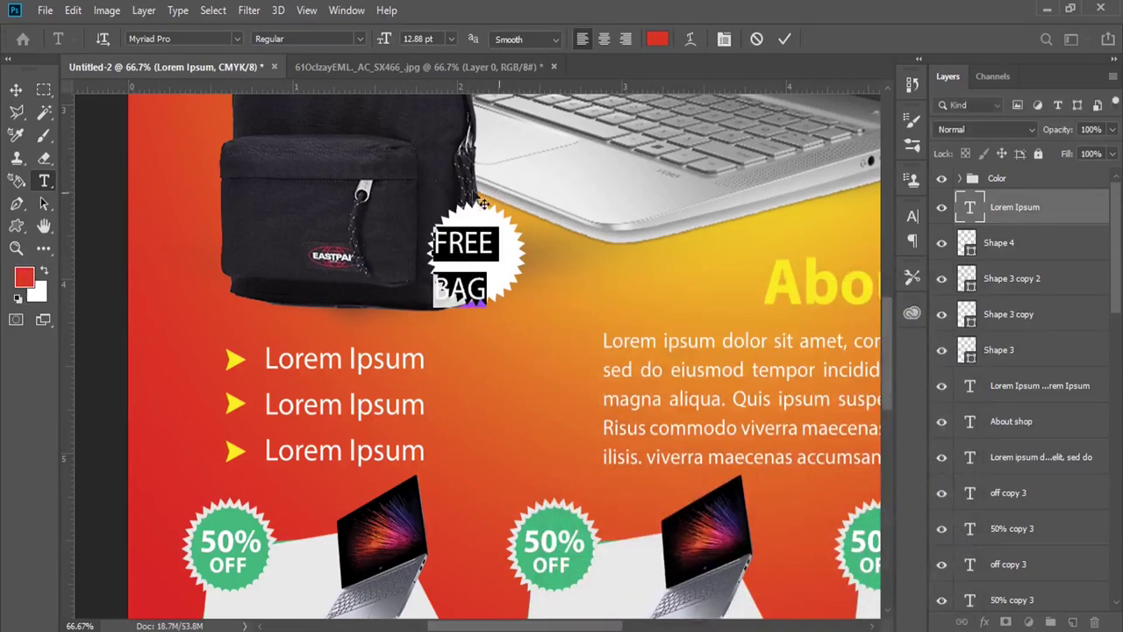
{"action": "left_click", "coordinate": [356, 39]}
{"action": "left_click", "coordinate": [289, 83]}
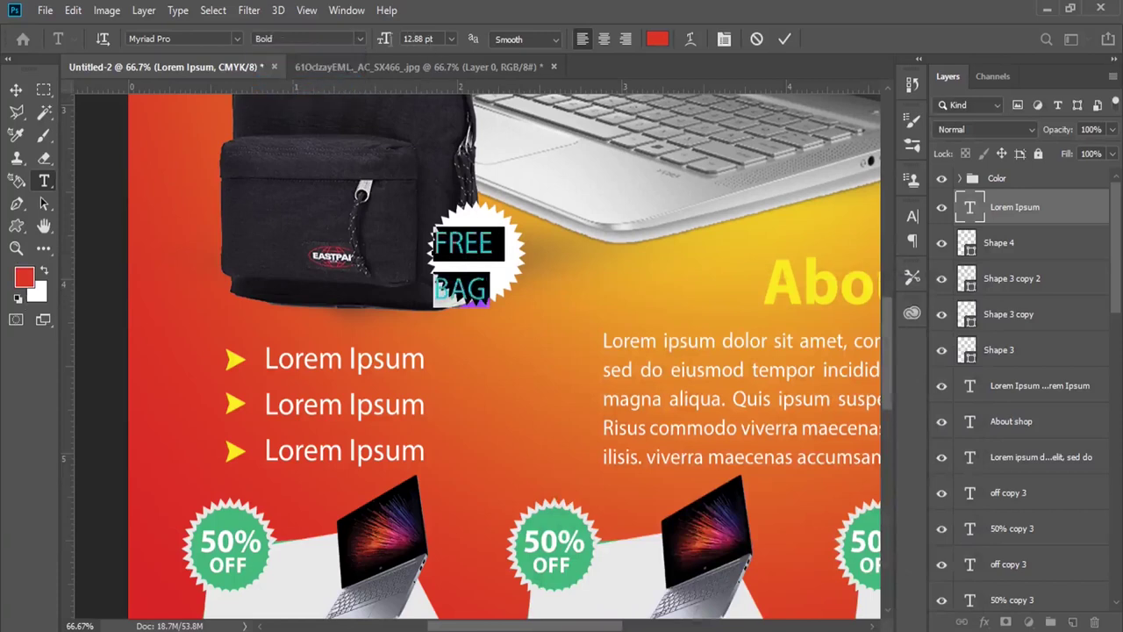
Step: Give FREE BAG 12 pt leading, centre-align it, and move it onto the starburst's centre
{"action": "left_click", "coordinate": [724, 39]}
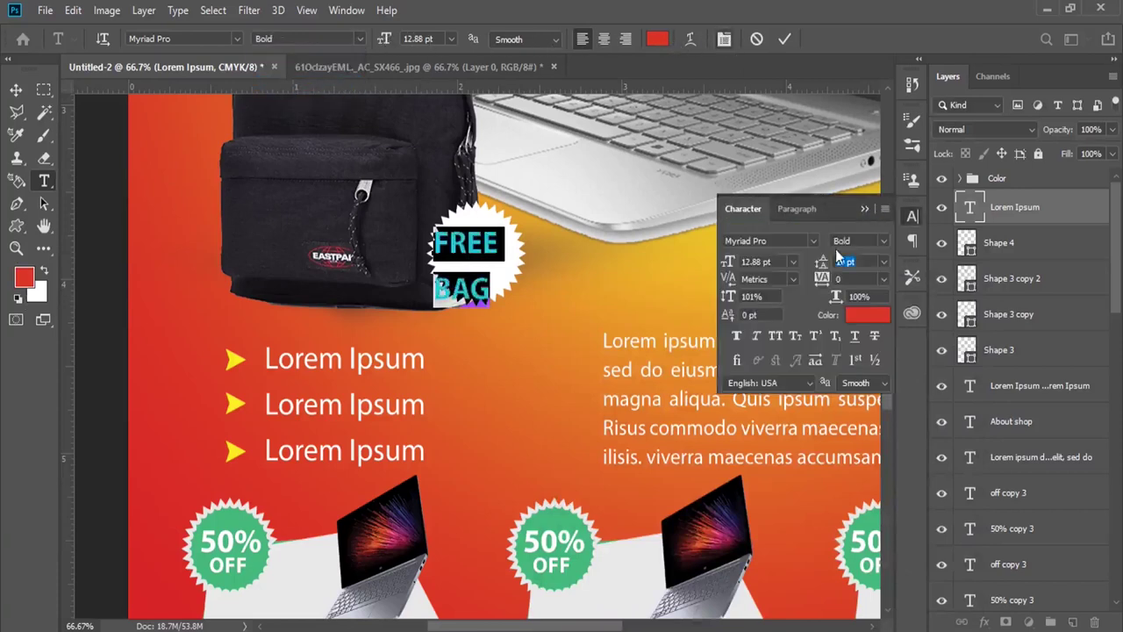
{"action": "left_click_drag", "start_coordinate": [821, 267], "coordinate": [814, 268]}
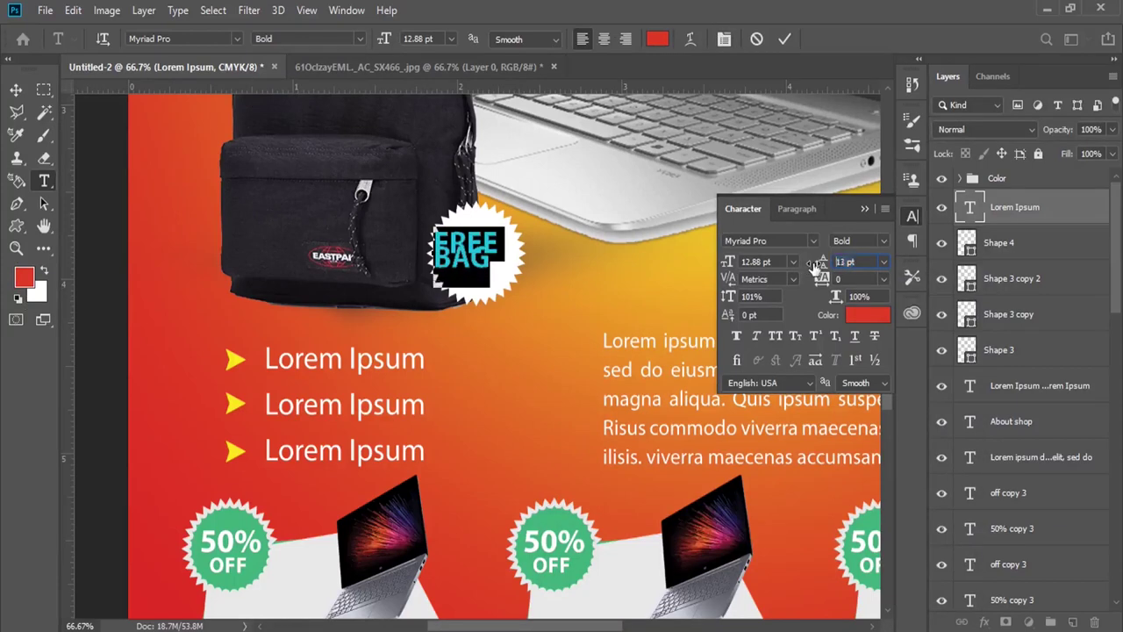
{"action": "left_click_drag", "start_coordinate": [814, 268], "coordinate": [813, 269]}
{"action": "left_click", "coordinate": [795, 208]}
{"action": "left_click", "coordinate": [758, 239]}
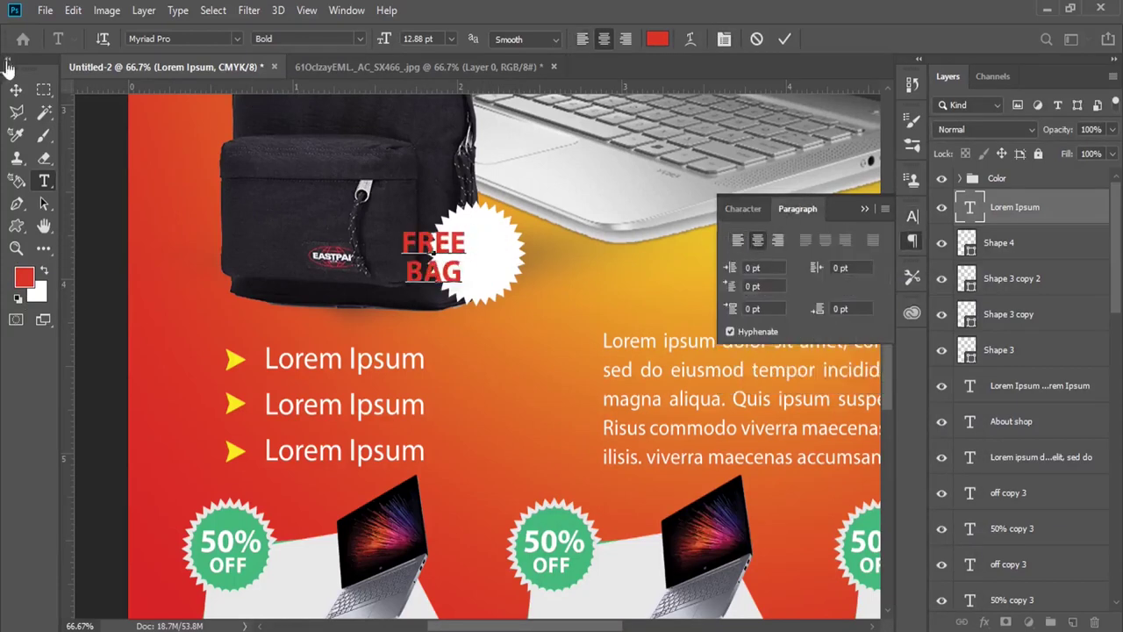
{"action": "left_click", "coordinate": [16, 90]}
{"action": "left_click_drag", "start_coordinate": [472, 272], "coordinate": [512, 272]}
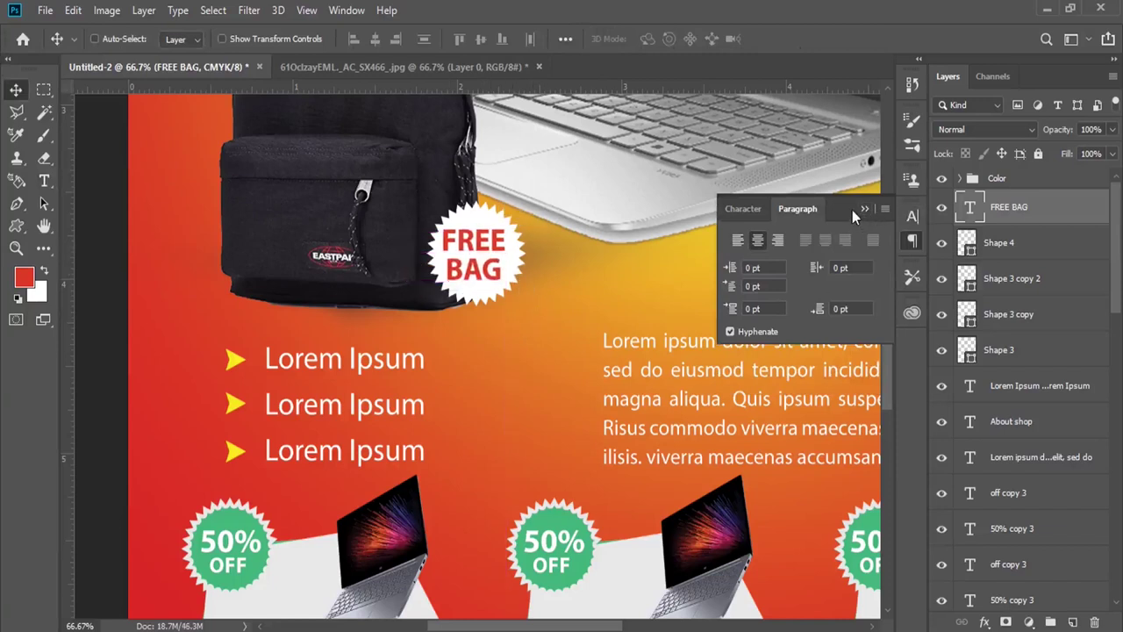
{"action": "left_click", "coordinate": [306, 10]}
Step: Fit the flyer on screen and delete the Color group holding the red and yellow squares
{"action": "left_click", "coordinate": [343, 172]}
{"action": "left_click", "coordinate": [864, 209]}
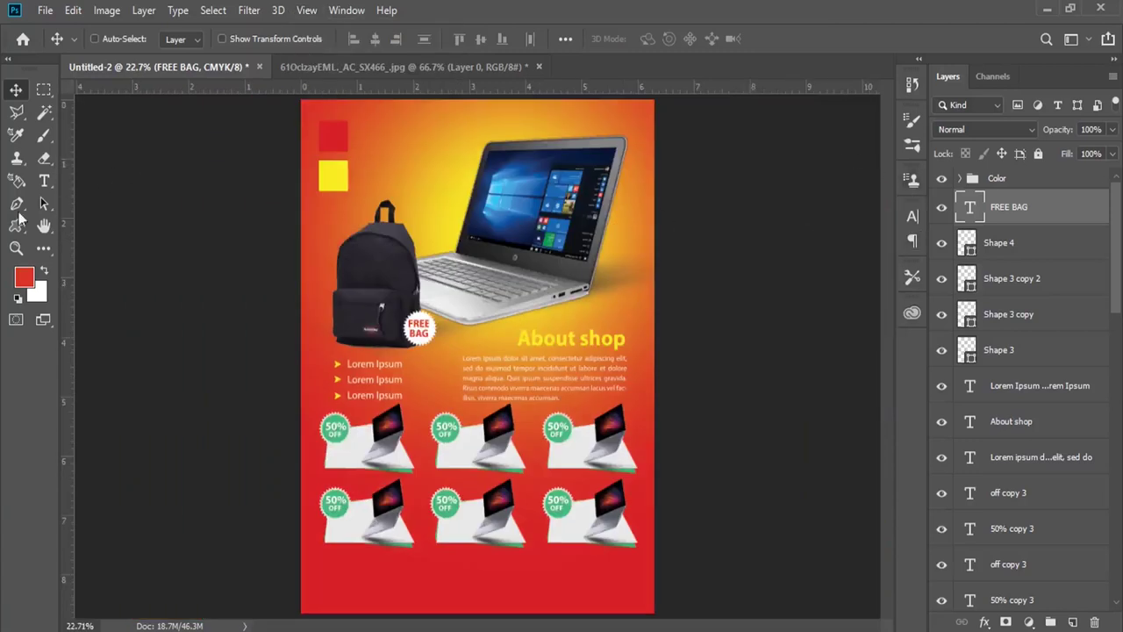
{"action": "left_click", "coordinate": [16, 249]}
{"action": "left_click", "coordinate": [441, 221]}
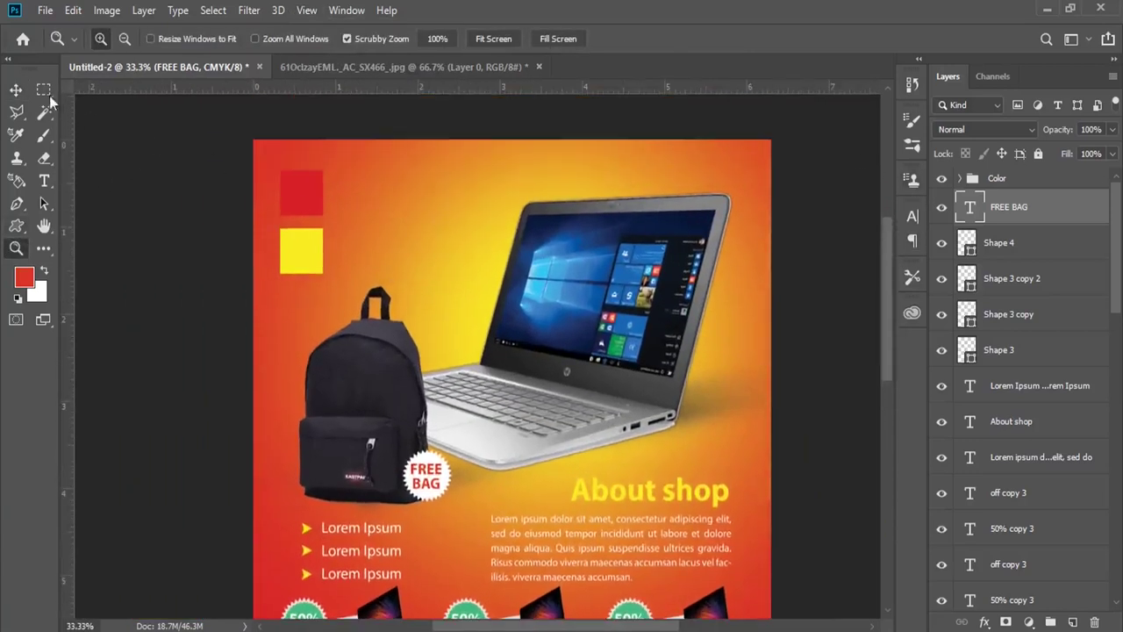
{"action": "left_click", "coordinate": [15, 91]}
{"action": "right_click", "coordinate": [309, 188]}
{"action": "left_click", "coordinate": [327, 199]}
{"action": "key", "text": "Delete"}
Step: Alt-drag a copy of the About shop heading to the flyer's top-left
{"action": "left_click", "coordinate": [44, 180]}
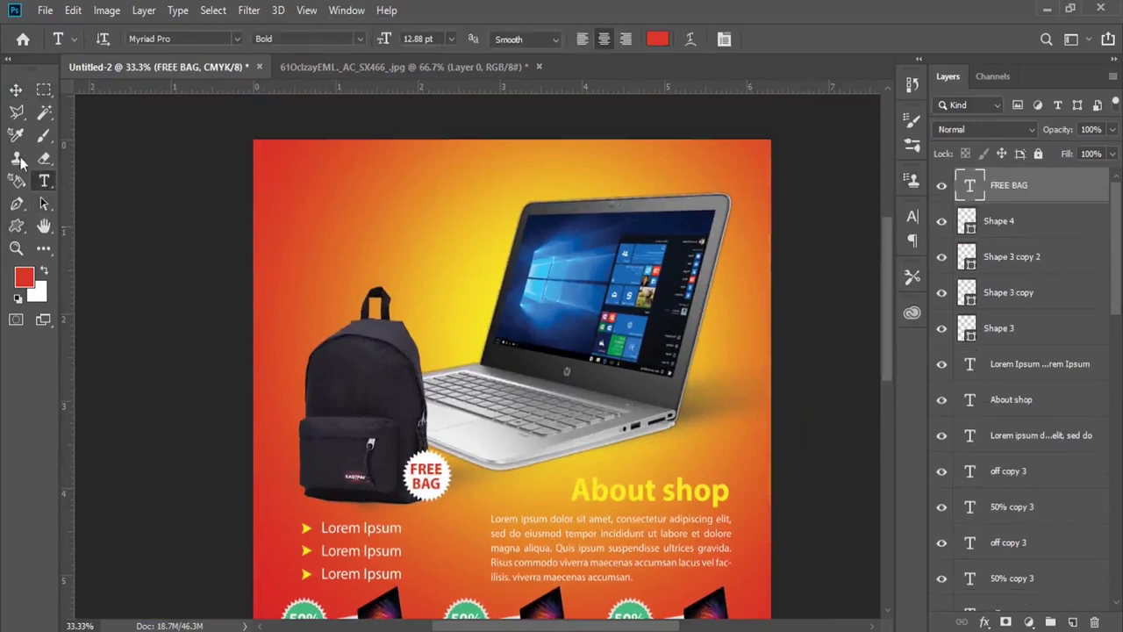
{"action": "left_click", "coordinate": [16, 91]}
{"action": "right_click", "coordinate": [609, 492]}
{"action": "left_click", "coordinate": [632, 502]}
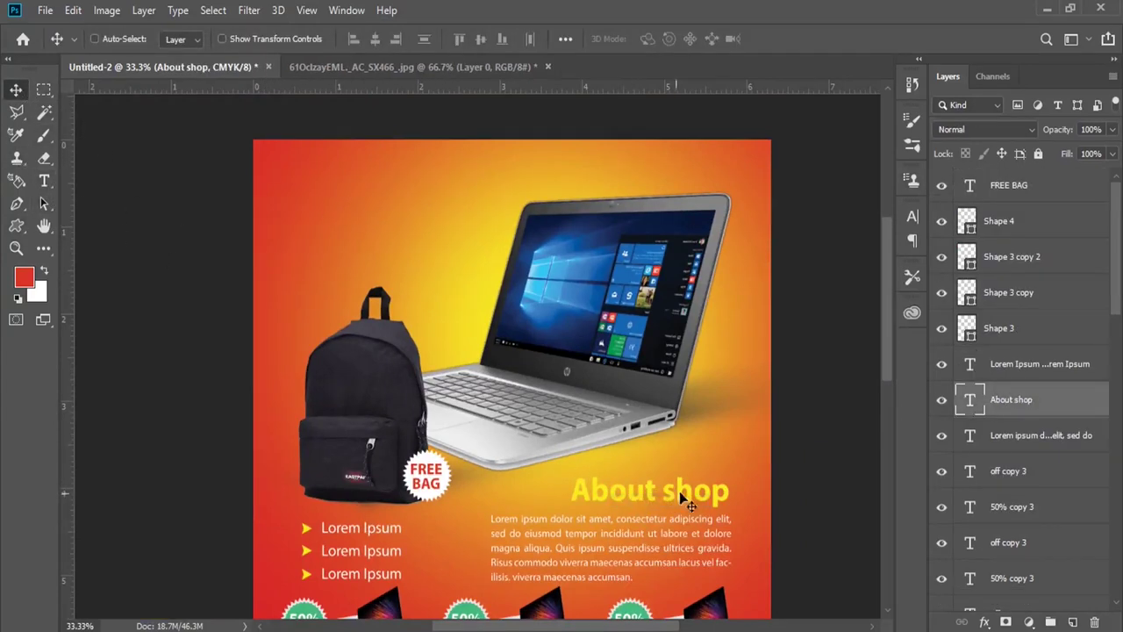
{"action": "mouse_move", "coordinate": [657, 482]}
{"action": "left_mouse_down"}
{"action": "mouse_move", "coordinate": [395, 172]}
{"action": "mouse_move", "coordinate": [412, 215]}
{"action": "left_mouse_up"}
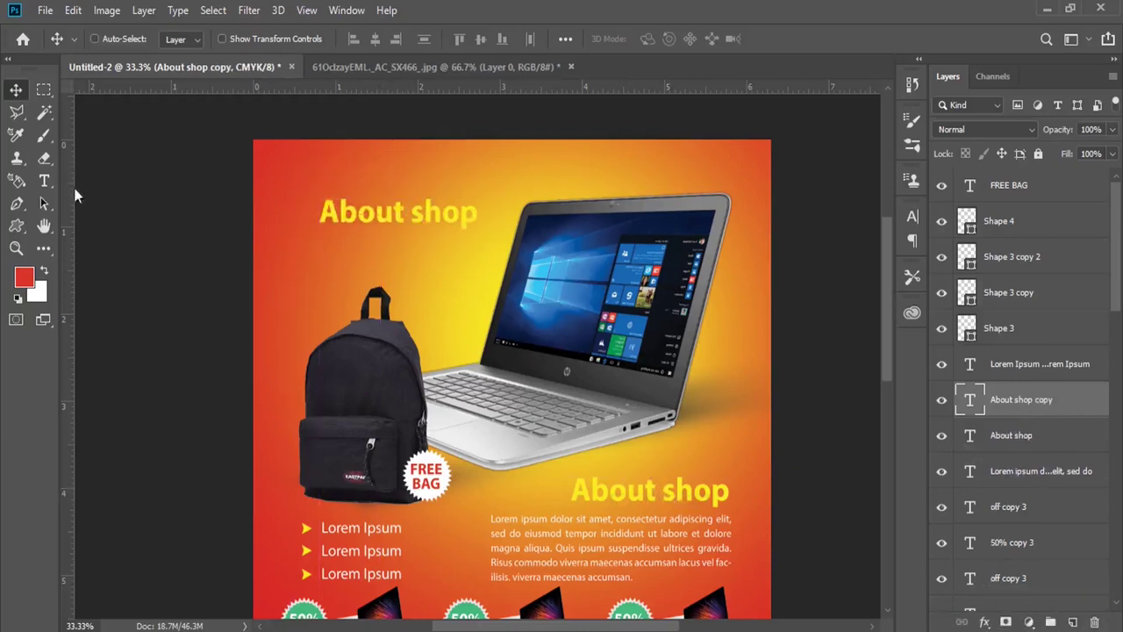
{"action": "left_click", "coordinate": [44, 180]}
{"action": "left_click", "coordinate": [403, 224]}
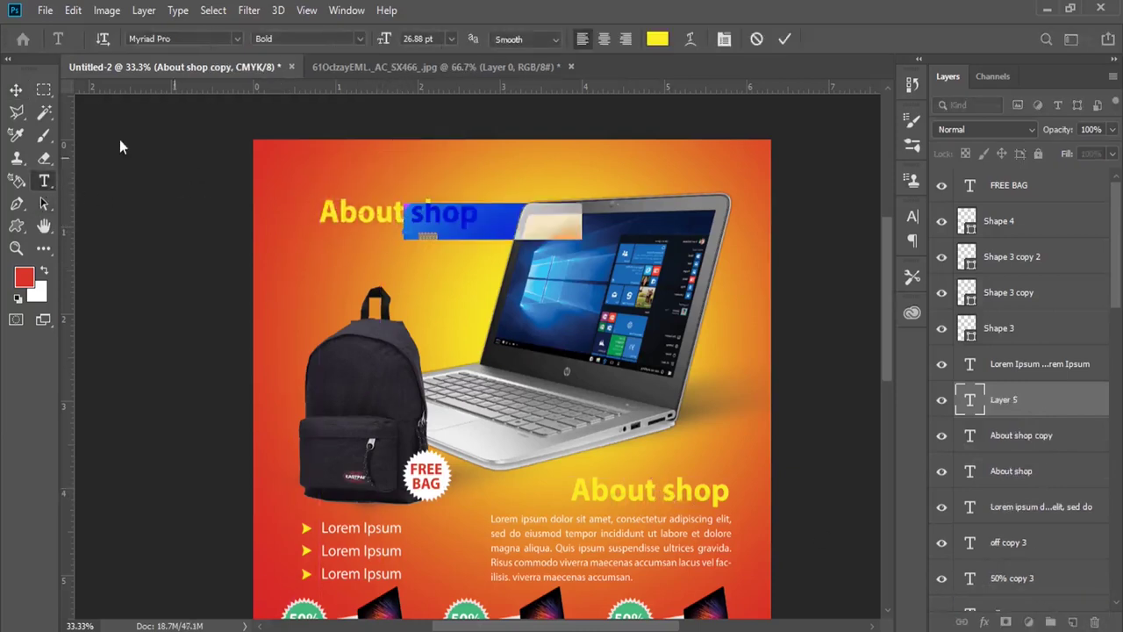
{"action": "left_click", "coordinate": [15, 90]}
{"action": "key", "text": "Delete"}
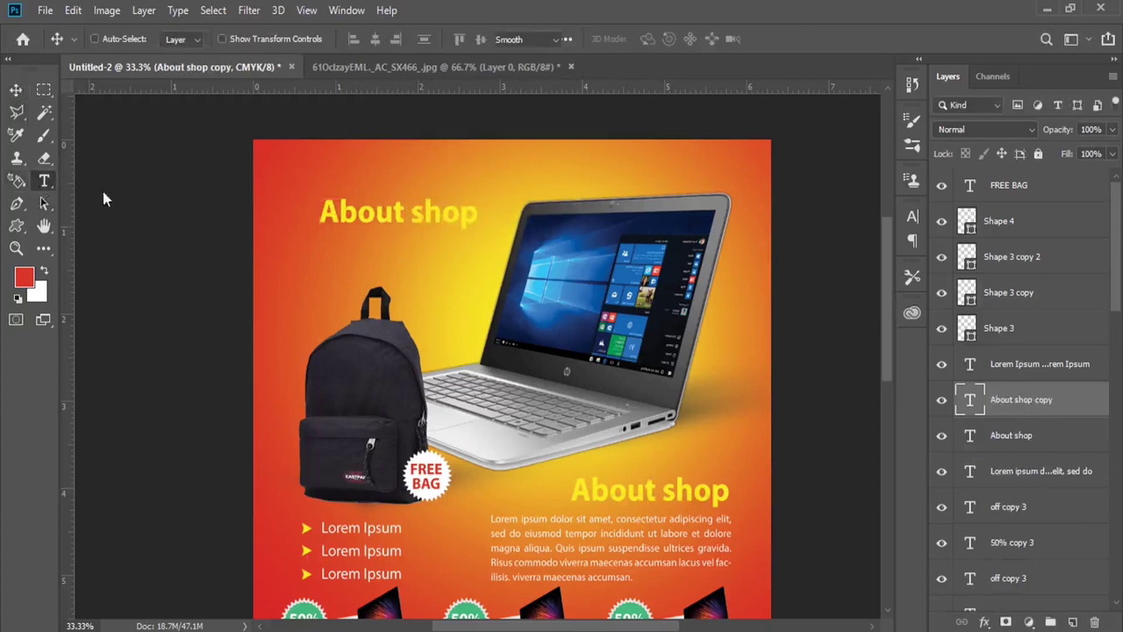
Step: Retype the copied heading as 'Best Laptop for your Work Place' and right-align it
{"action": "key", "text": "t"}
{"action": "left_click_drag", "start_coordinate": [319, 212], "coordinate": [479, 213]}
{"action": "type", "text": "Best La"}
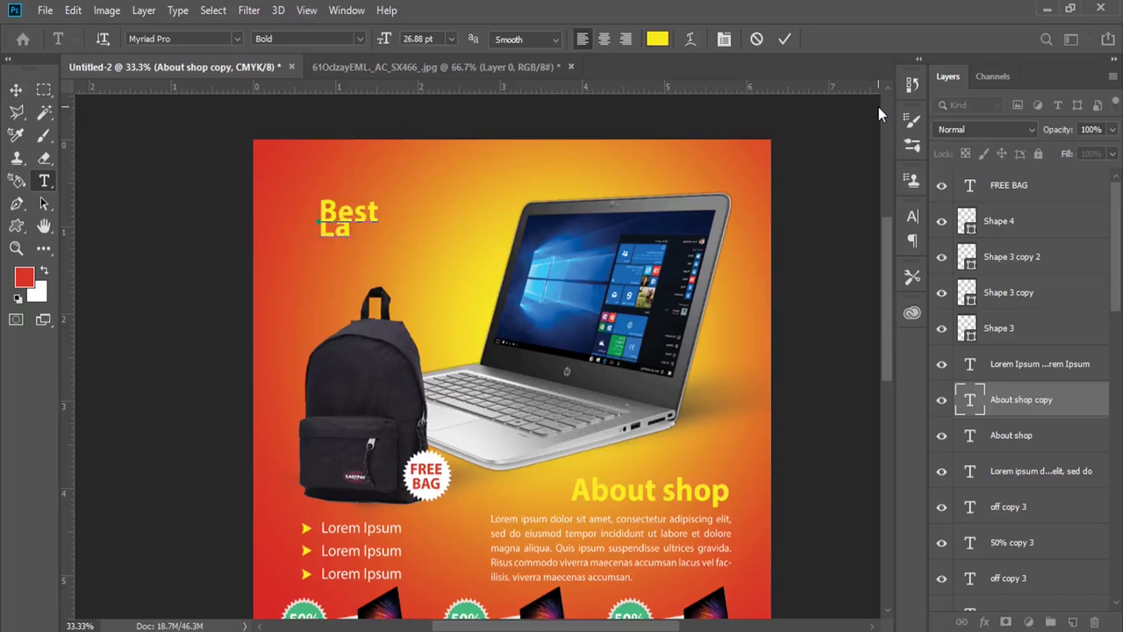
{"action": "type", "text": "ptop for your "}
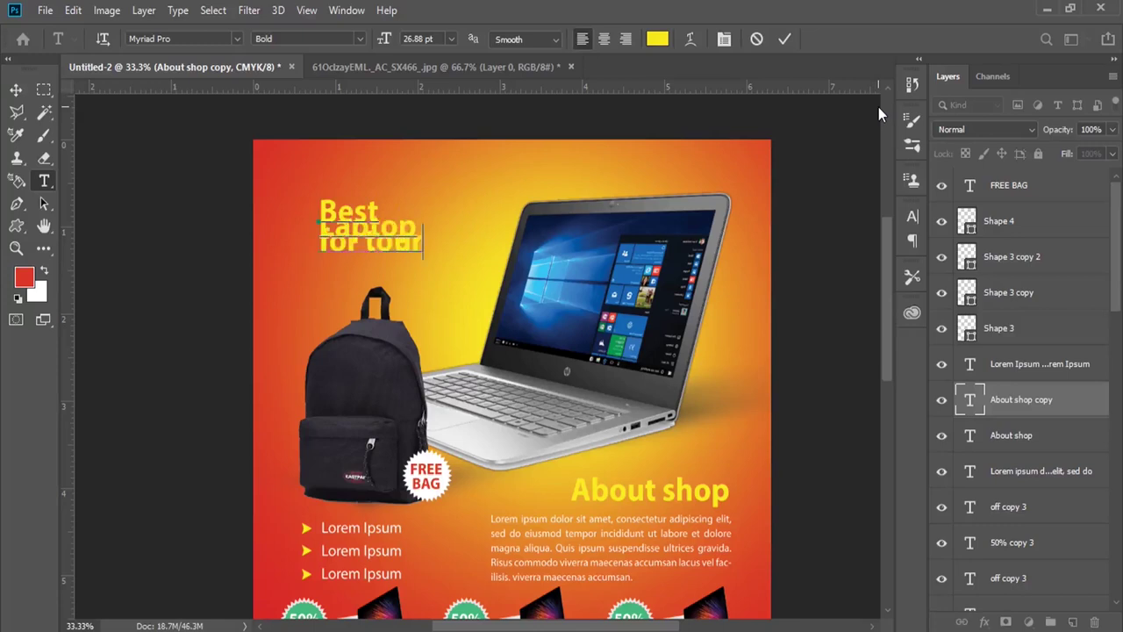
{"action": "type", "text": "Work Place"}
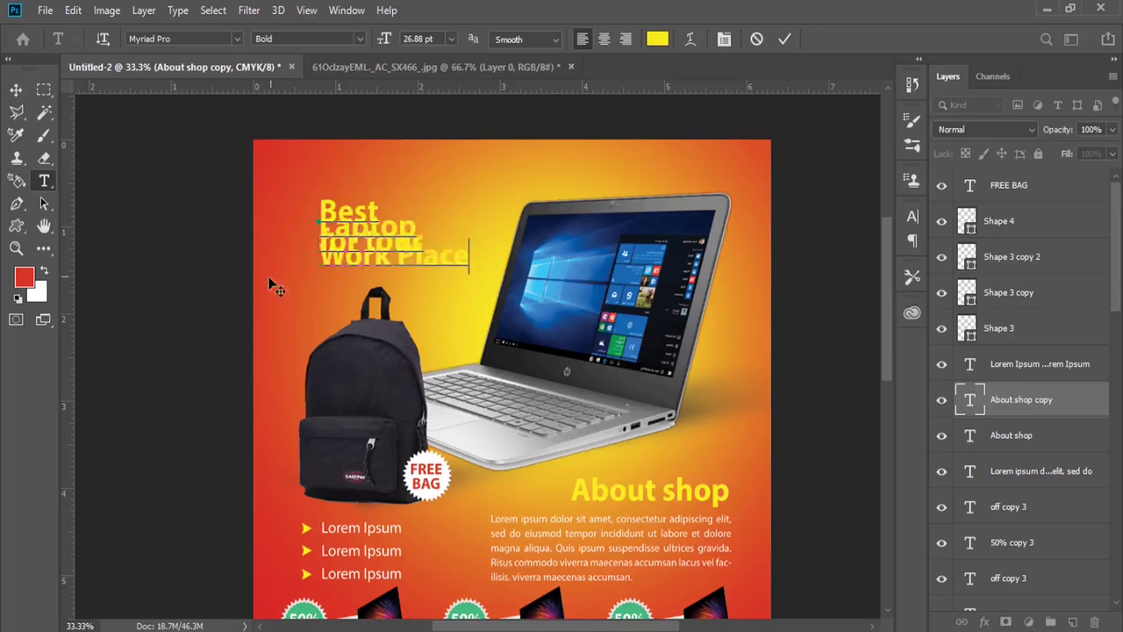
{"action": "key", "text": "ctrl+a"}
{"action": "left_click", "coordinate": [626, 38]}
{"action": "left_click", "coordinate": [724, 39]}
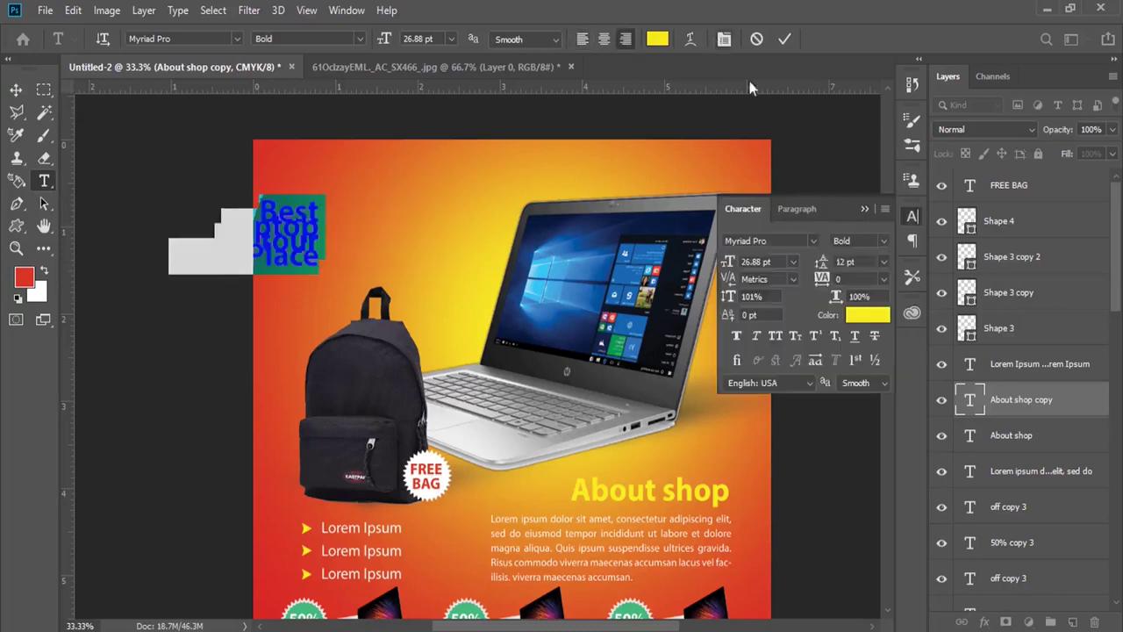
Step: Set 'Best' to regular weight and enlarge 'Laptop' to 36.88 pt
{"action": "left_click", "coordinate": [796, 209]}
{"action": "left_click_drag", "start_coordinate": [389, 213], "coordinate": [553, 211]}
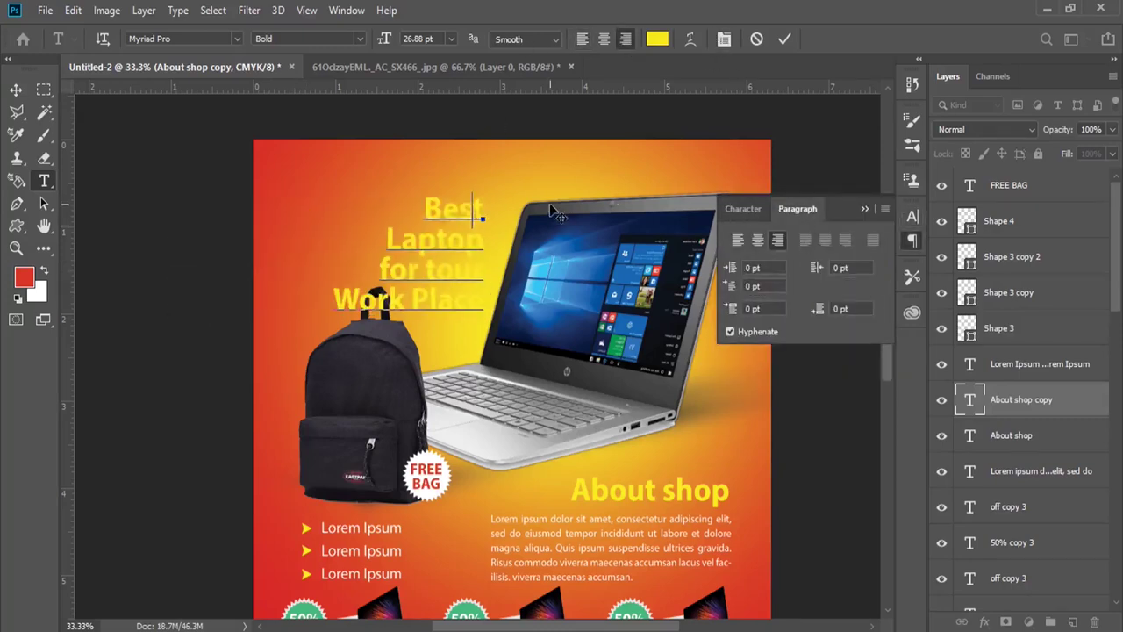
{"action": "left_click_drag", "start_coordinate": [483, 211], "coordinate": [399, 217]}
{"action": "left_click", "coordinate": [743, 209]}
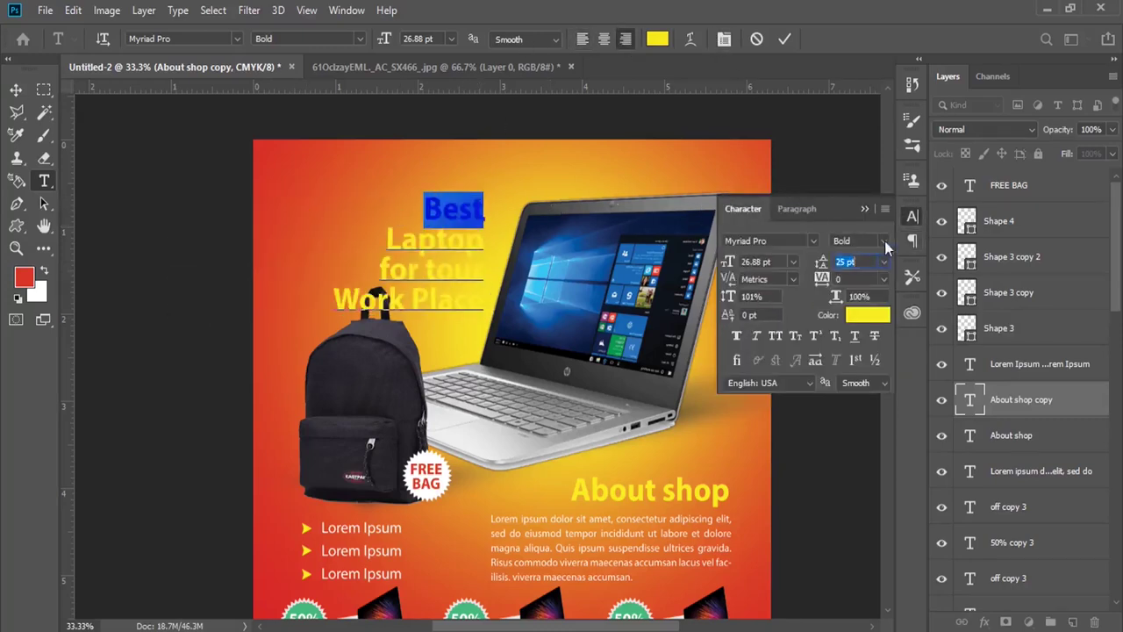
{"action": "left_click", "coordinate": [883, 242]}
{"action": "left_click", "coordinate": [917, 254]}
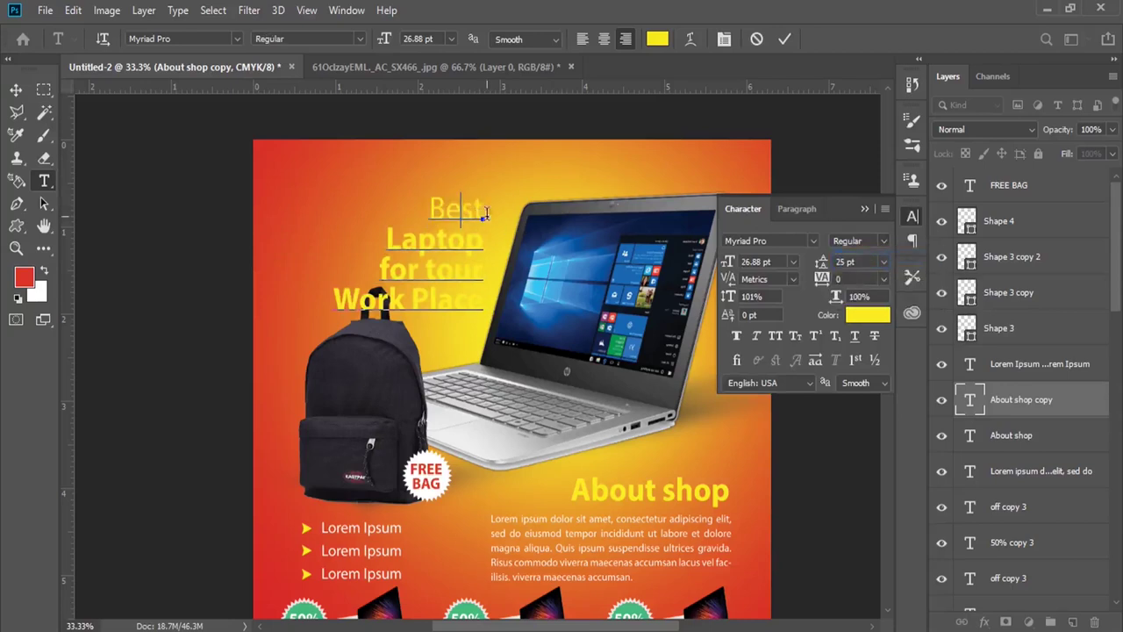
{"action": "double_click", "coordinate": [450, 239]}
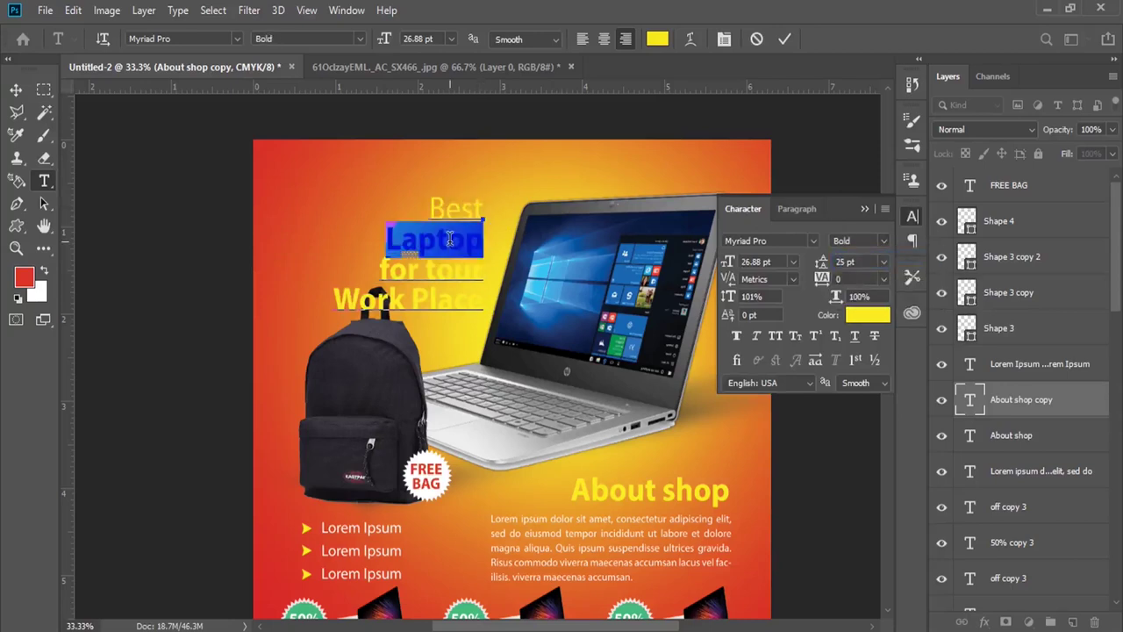
{"action": "left_click_drag", "start_coordinate": [722, 263], "coordinate": [730, 263]}
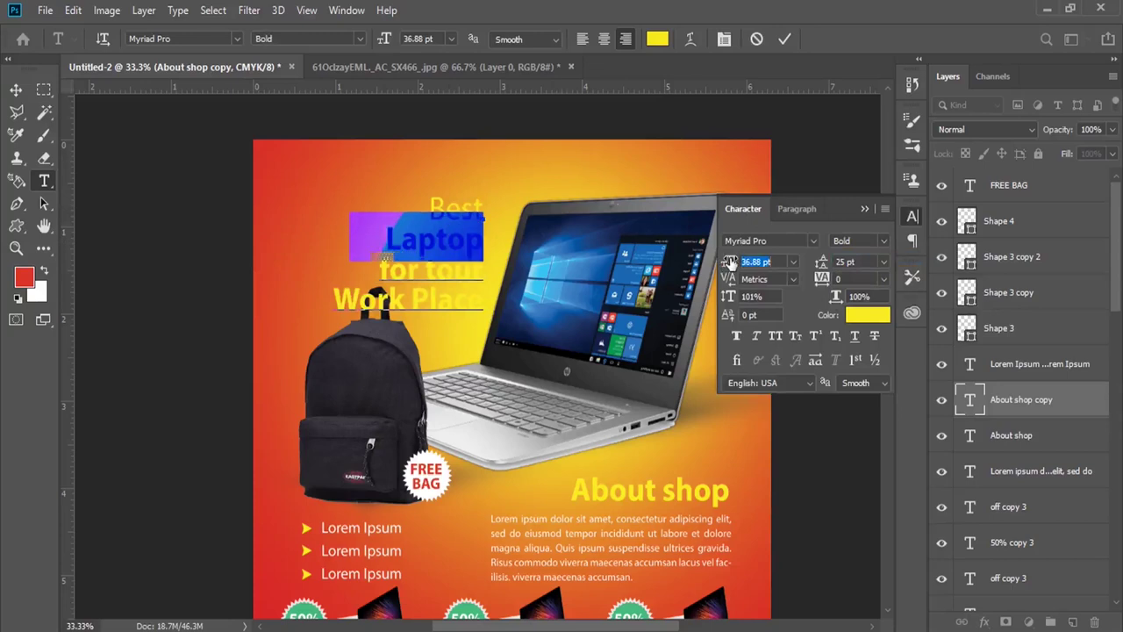
Step: Make 'for tour Work Place' regular, white and 20.88 pt, then commit and nudge the headline
{"action": "mouse_move", "coordinate": [481, 272]}
{"action": "left_mouse_down"}
{"action": "mouse_move", "coordinate": [313, 294]}
{"action": "mouse_move", "coordinate": [379, 267]}
{"action": "left_mouse_up"}
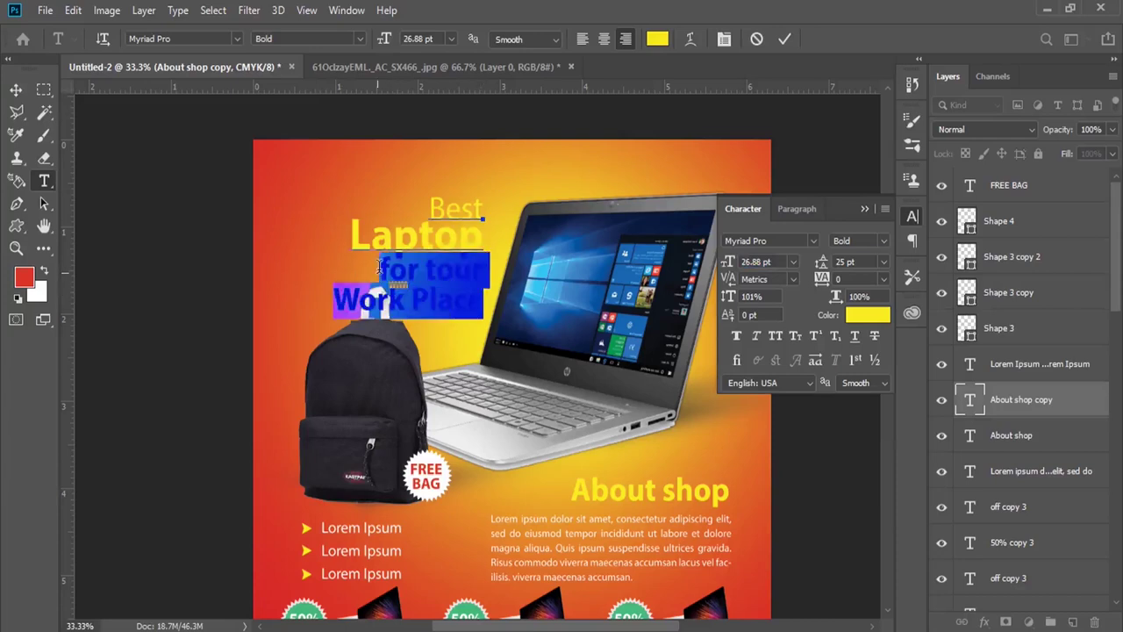
{"action": "left_click", "coordinate": [870, 242]}
{"action": "left_click", "coordinate": [864, 253]}
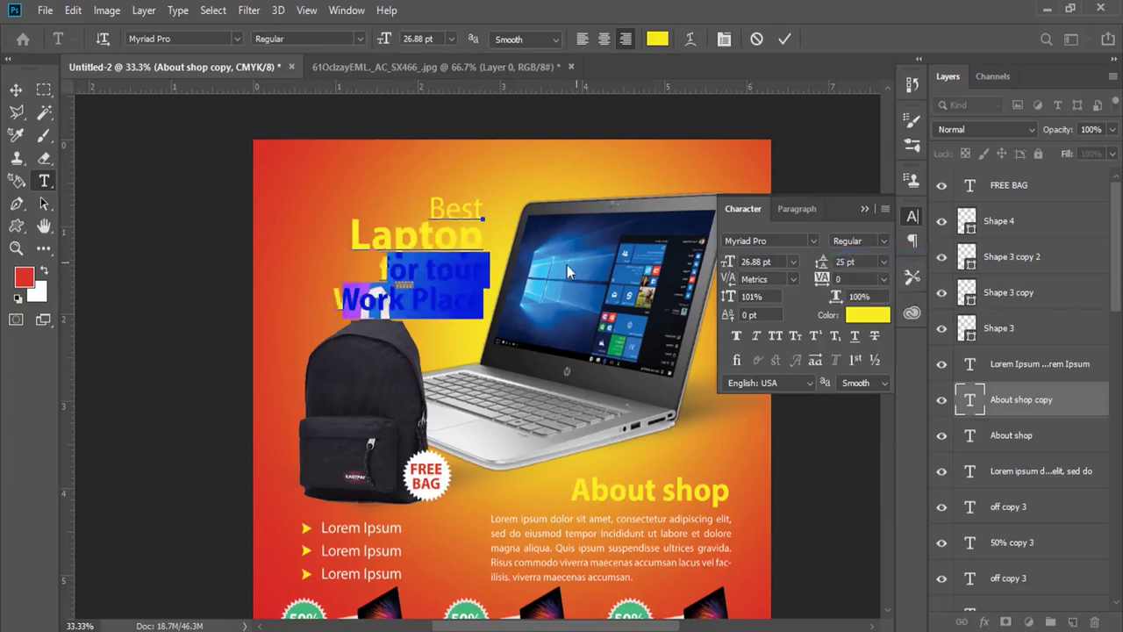
{"action": "left_click_drag", "start_coordinate": [483, 303], "coordinate": [386, 271]}
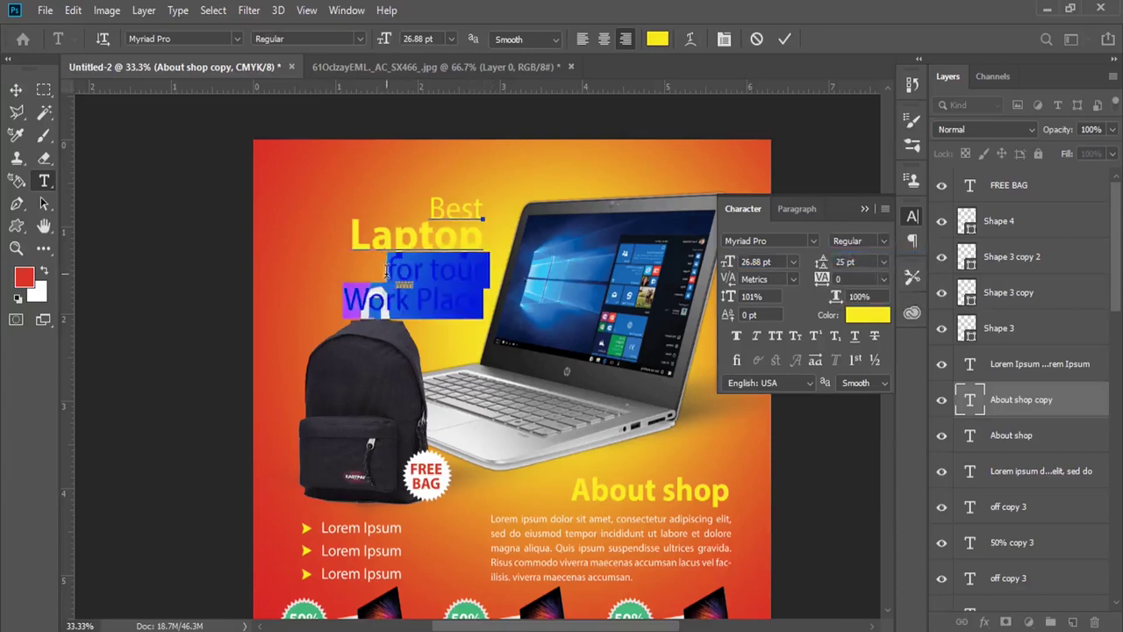
{"action": "key", "text": "alt+BackSpace"}
{"action": "left_click", "coordinate": [360, 275]}
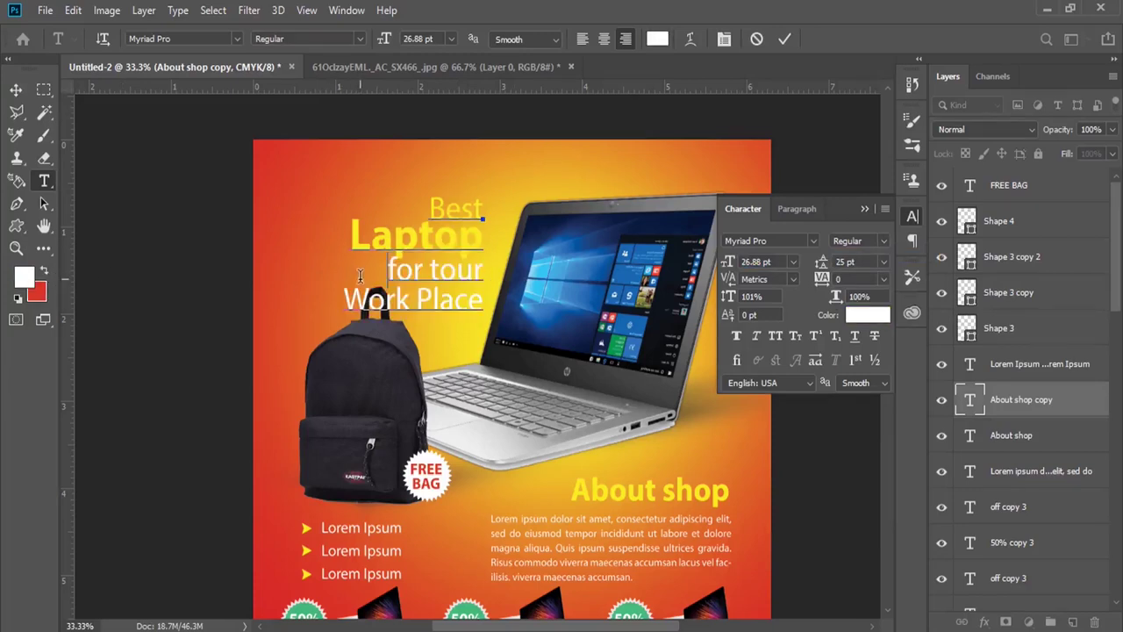
{"action": "left_click_drag", "start_coordinate": [486, 302], "coordinate": [395, 270]}
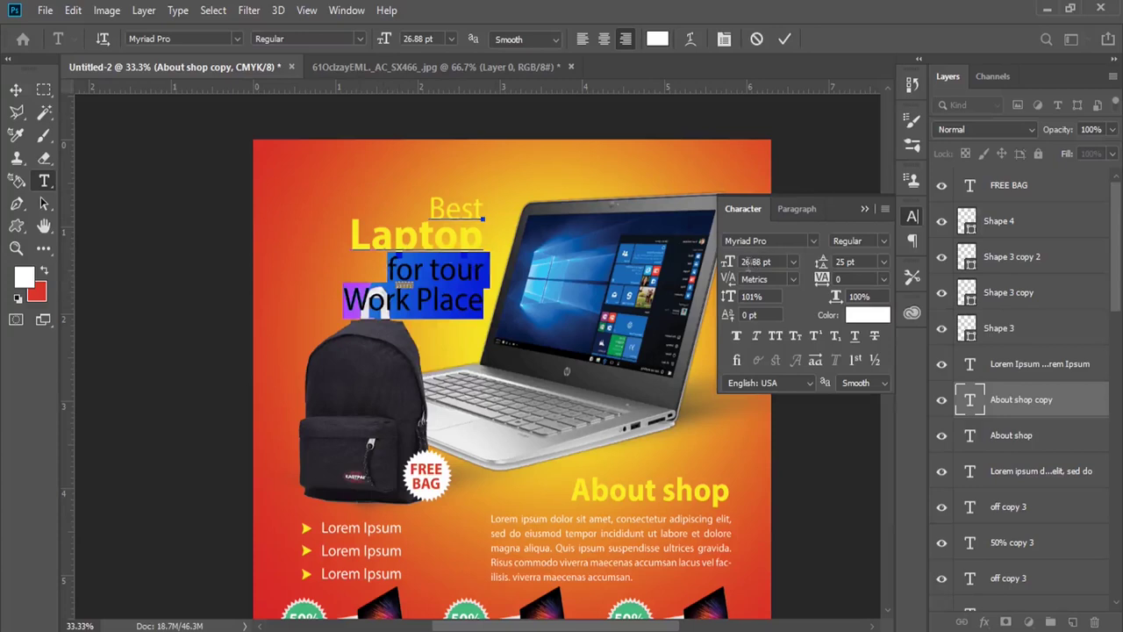
{"action": "left_click", "coordinate": [734, 266]}
{"action": "key", "text": "Down"}
{"action": "key", "text": "Down"}
{"action": "key", "text": "Down"}
{"action": "key", "text": "Down"}
{"action": "key", "text": "Down"}
{"action": "key", "text": "Down"}
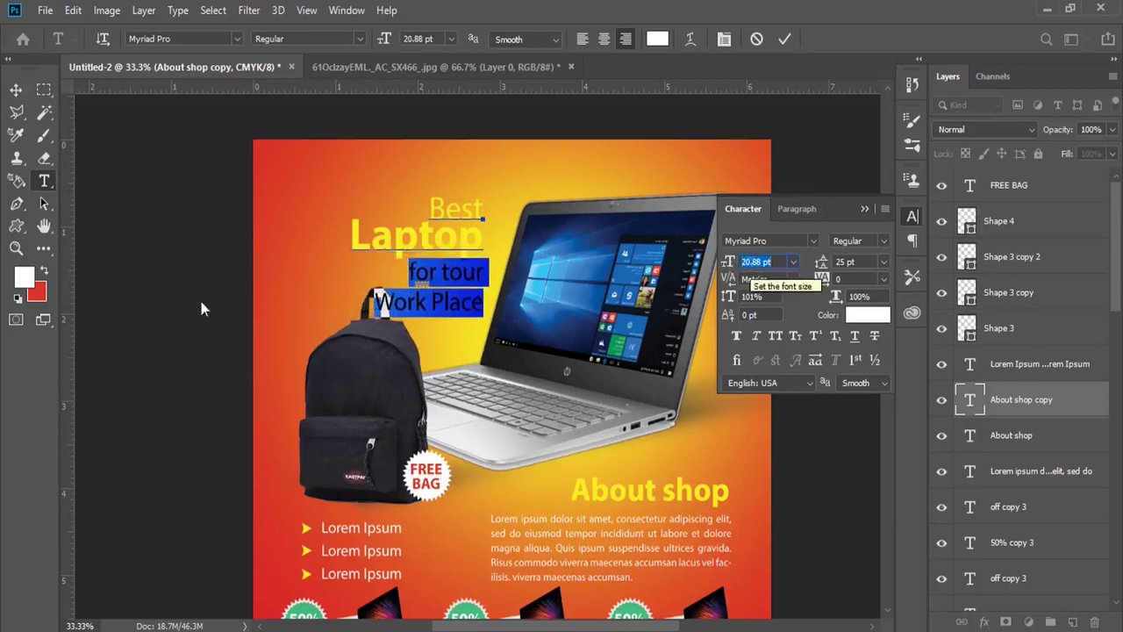
{"action": "left_click", "coordinate": [16, 90]}
{"action": "left_click_drag", "start_coordinate": [447, 239], "coordinate": [456, 231]}
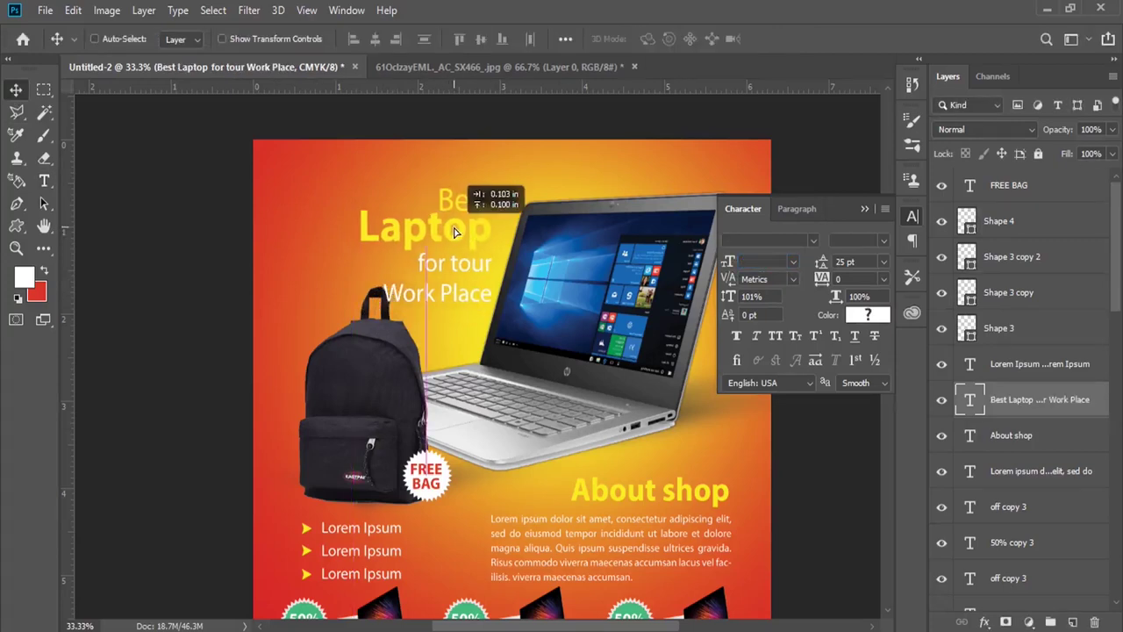
Step: Nudge the backpack slightly left
{"action": "left_click", "coordinate": [396, 390]}
{"action": "left_click_drag", "start_coordinate": [407, 396], "coordinate": [396, 388]}
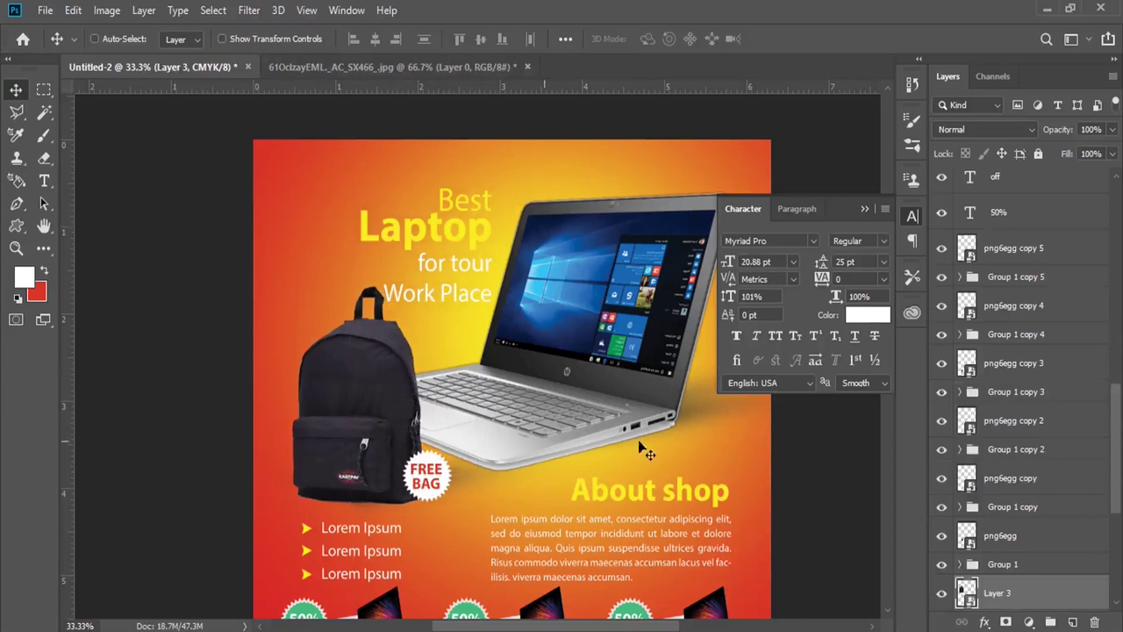
{"action": "left_click", "coordinate": [868, 211]}
Step: Place a copy of the About shop paragraph below the 50% OFF grid
{"action": "scroll", "coordinate": [602, 377], "scroll_direction": "down", "scroll_amount": 5}
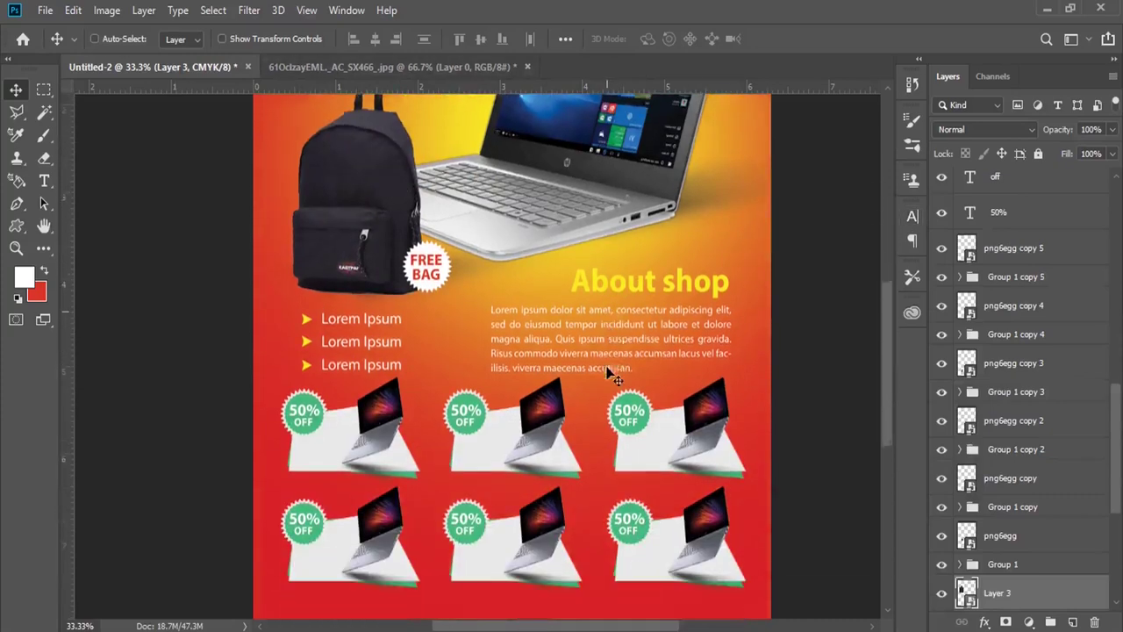
{"action": "right_click", "coordinate": [591, 266]}
{"action": "left_click", "coordinate": [611, 278]}
{"action": "scroll", "coordinate": [610, 278], "scroll_direction": "down", "scroll_amount": 1}
{"action": "left_click_drag", "start_coordinate": [602, 220], "coordinate": [496, 508]}
Step: Widen the copied paragraph's text box to three lines and center its text
{"action": "key", "text": "t"}
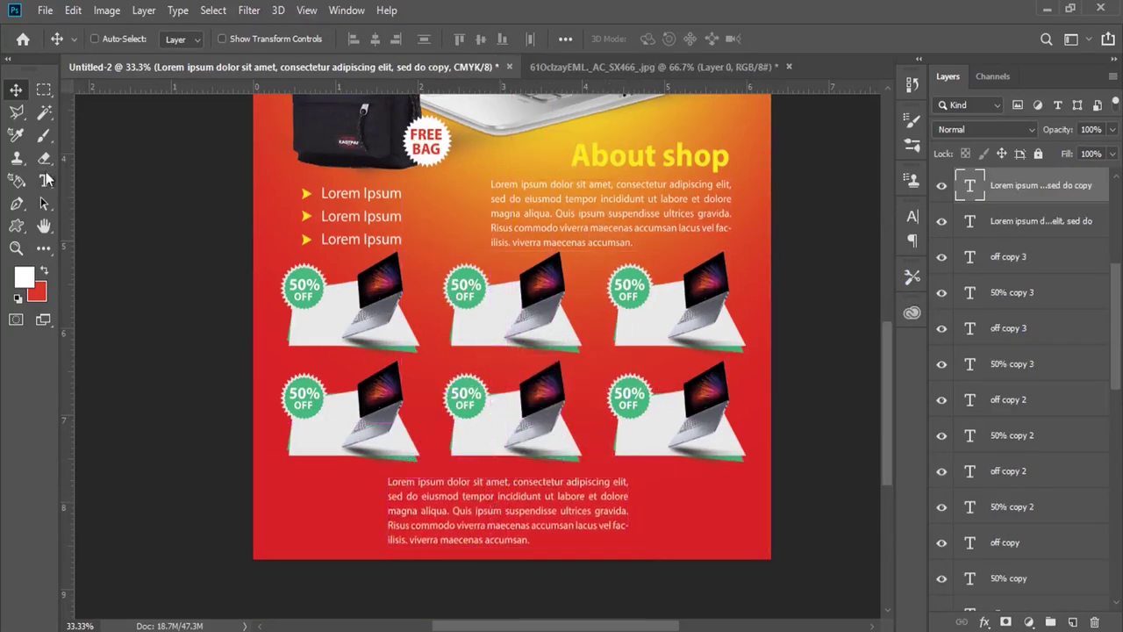
{"action": "left_click_drag", "start_coordinate": [628, 547], "coordinate": [707, 527]}
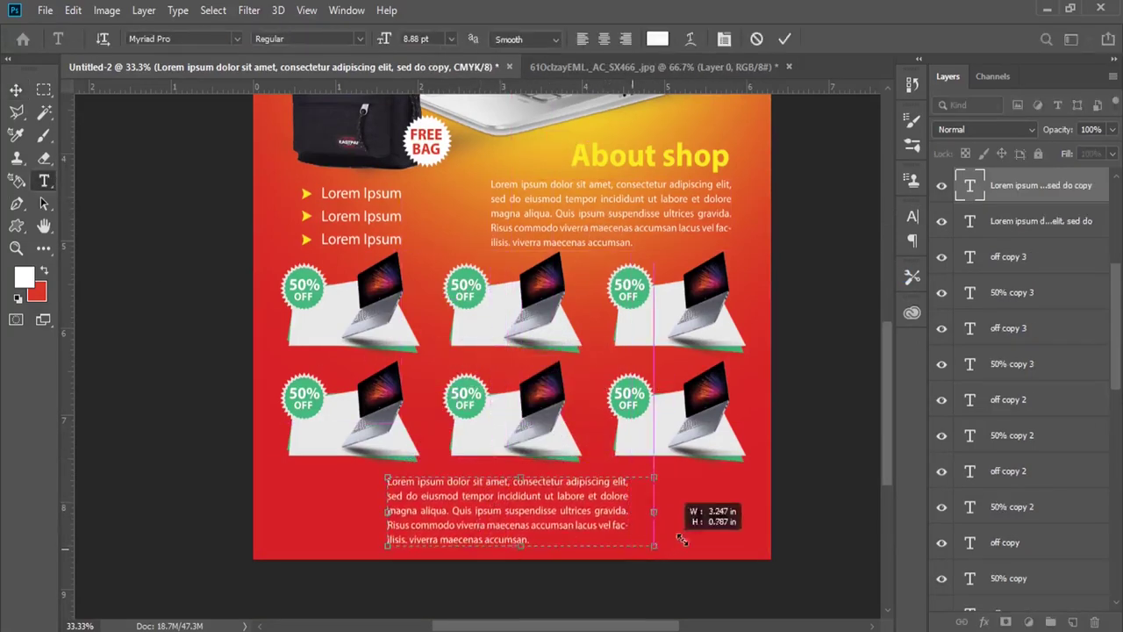
{"action": "left_click_drag", "start_coordinate": [387, 529], "coordinate": [318, 515]}
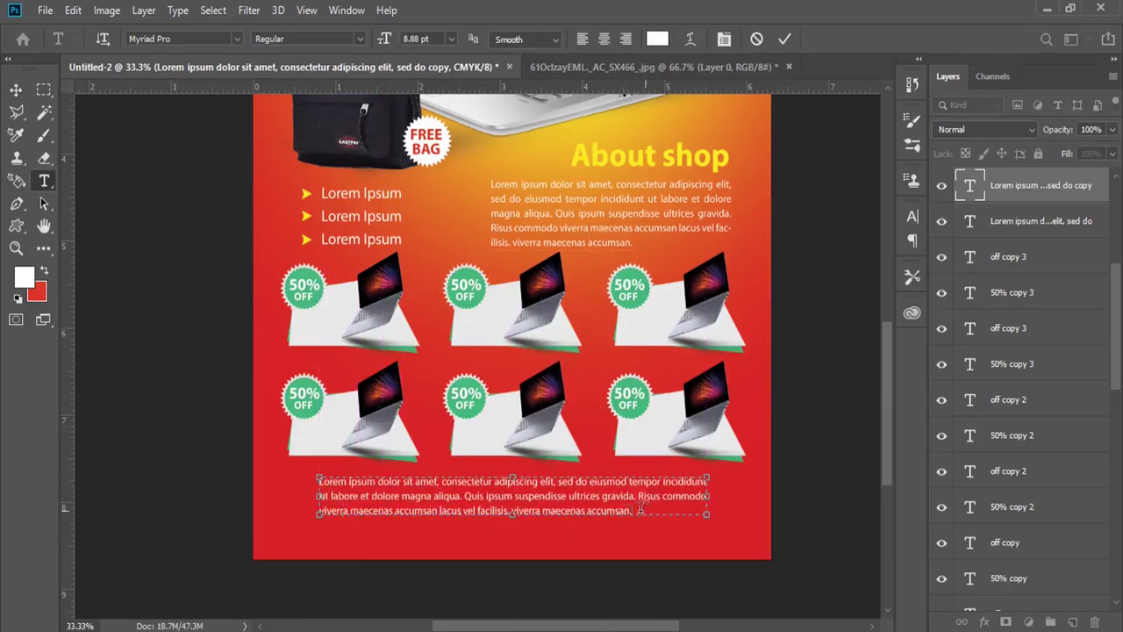
{"action": "left_click_drag", "start_coordinate": [646, 509], "coordinate": [282, 446]}
{"action": "left_click", "coordinate": [604, 38]}
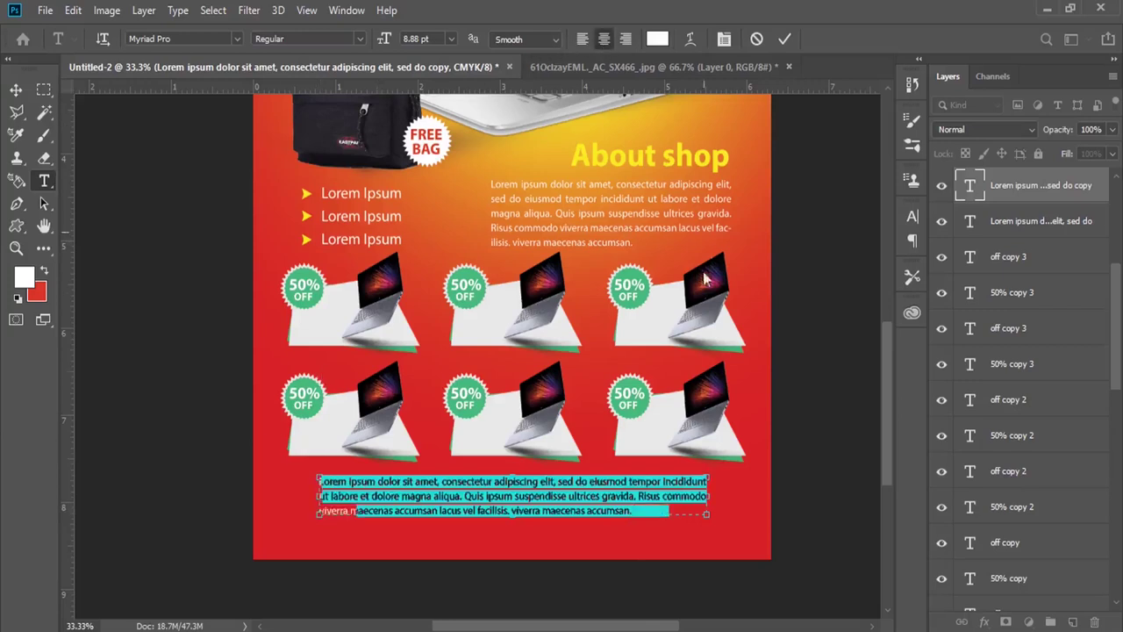
Step: Color the bottom paragraph with the About shop heading's yellow and commit it
{"action": "left_click", "coordinate": [25, 277]}
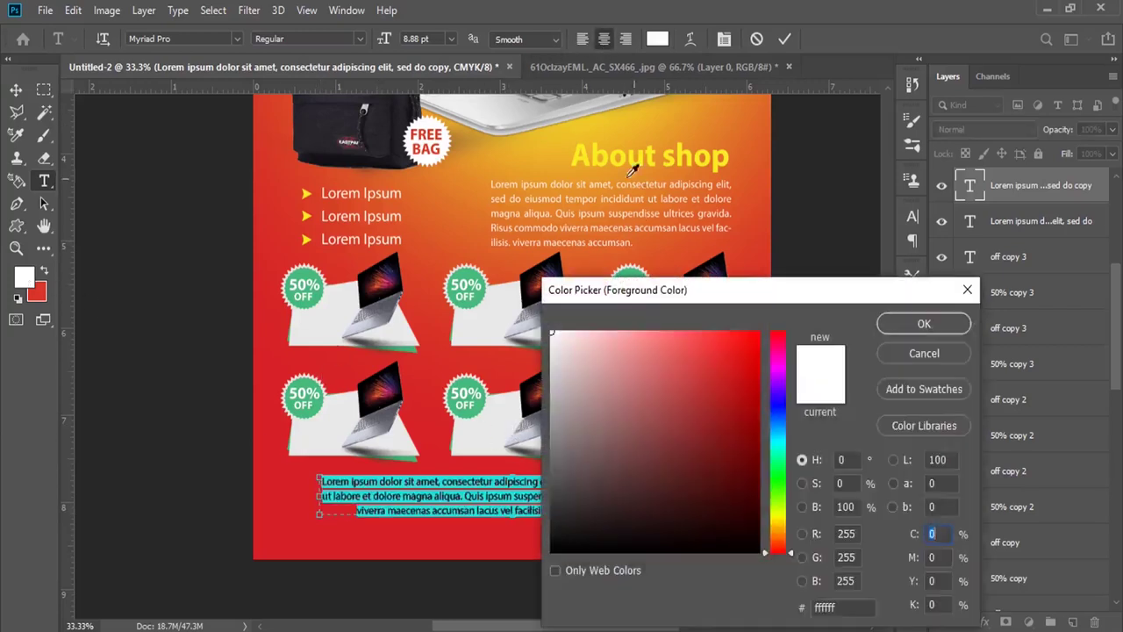
{"action": "left_click", "coordinate": [619, 158]}
{"action": "left_click", "coordinate": [902, 324]}
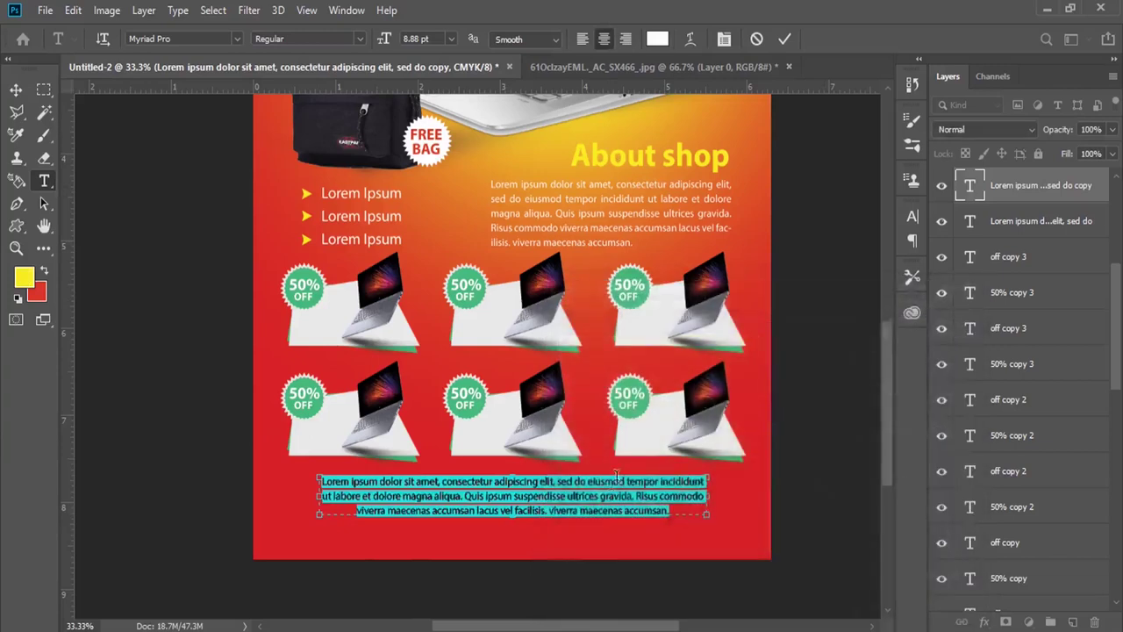
{"action": "left_click", "coordinate": [610, 488]}
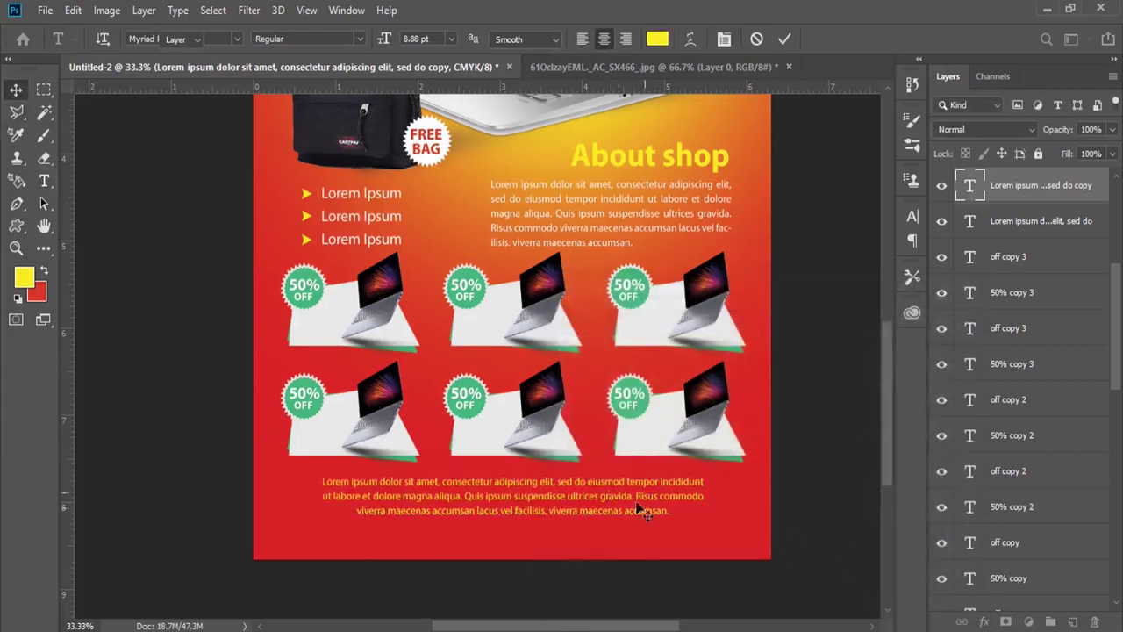
{"action": "key", "text": "ctrl+Return"}
Step: Select the whole canvas, then clear the selection
{"action": "key", "text": "v"}
{"action": "left_click", "coordinate": [204, 11]}
{"action": "left_click", "coordinate": [218, 29]}
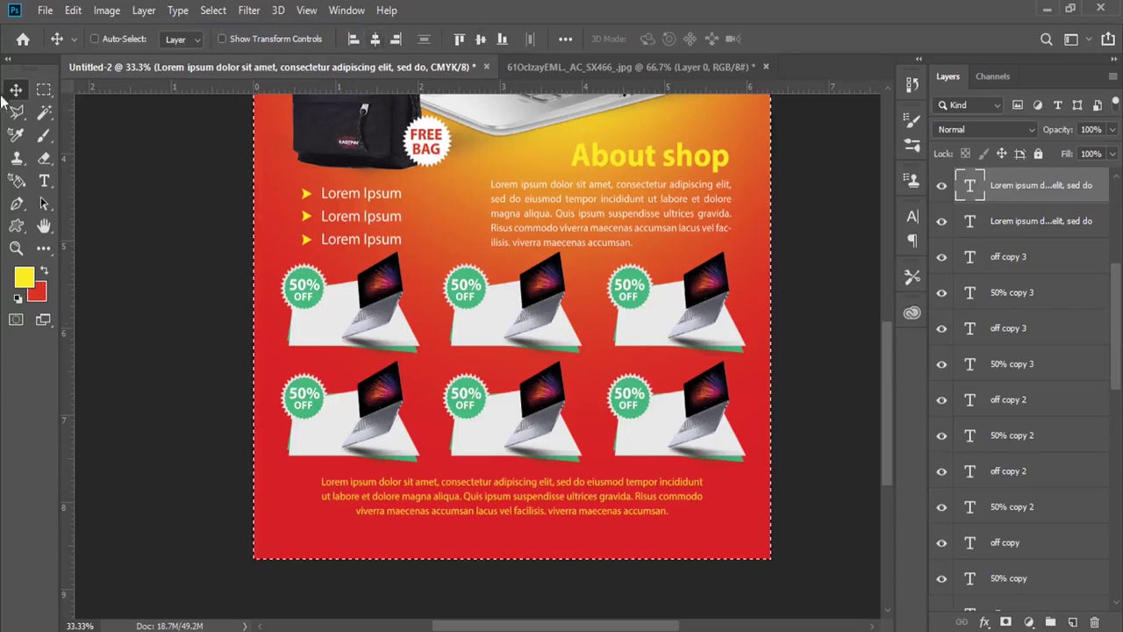
{"action": "left_click", "coordinate": [214, 10]}
{"action": "left_click", "coordinate": [231, 47]}
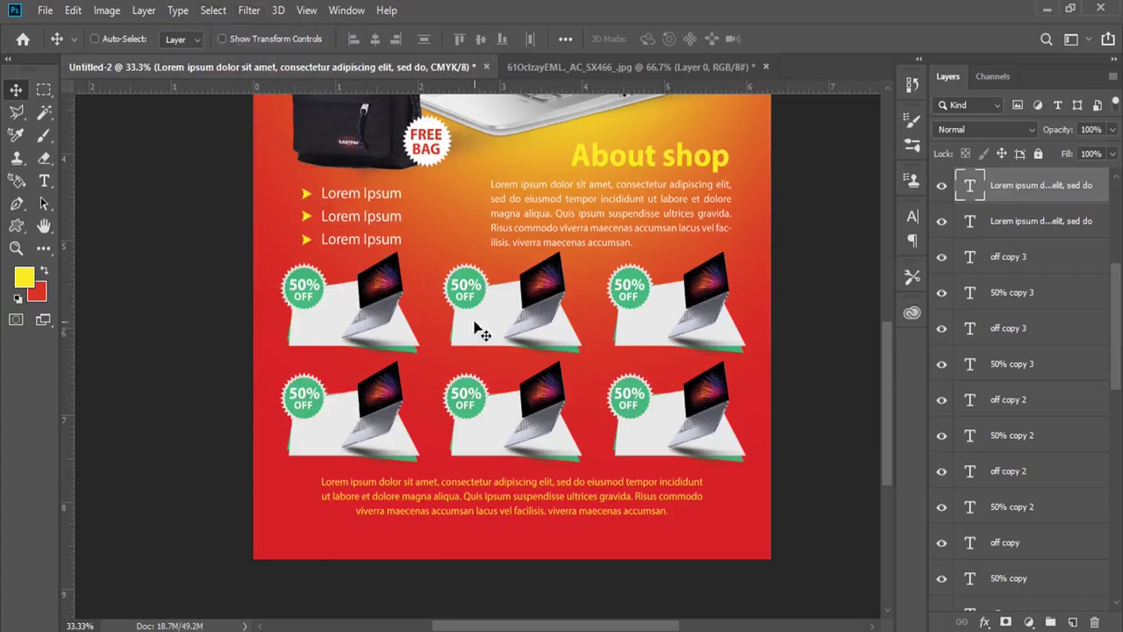
Step: Draw a thin yellow ellipse under the bottom paragraph and nudge it down slightly
{"action": "scroll", "coordinate": [476, 326], "scroll_direction": "down", "scroll_amount": 1}
{"action": "right_click", "coordinate": [20, 227]}
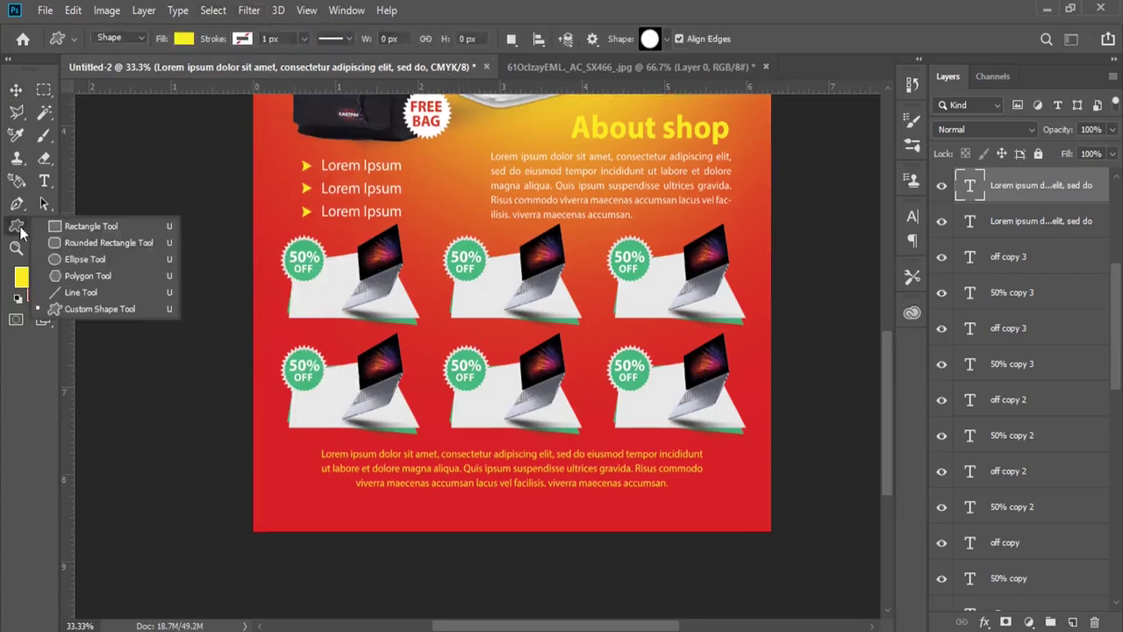
{"action": "left_click", "coordinate": [61, 257]}
{"action": "left_click_drag", "start_coordinate": [333, 492], "coordinate": [686, 494]}
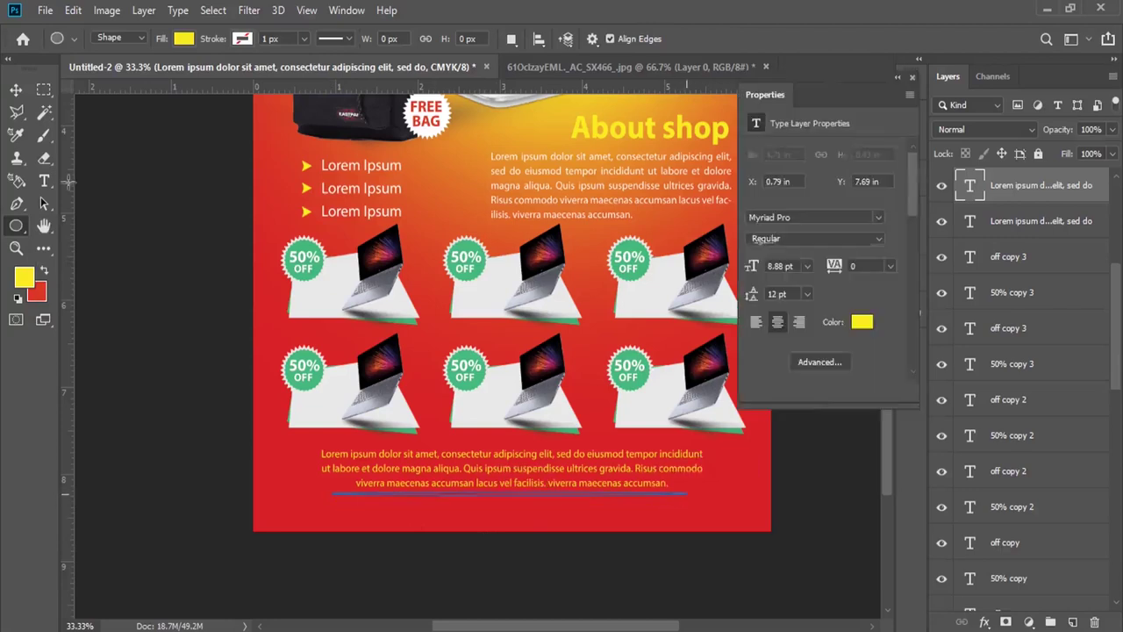
{"action": "key", "text": "v"}
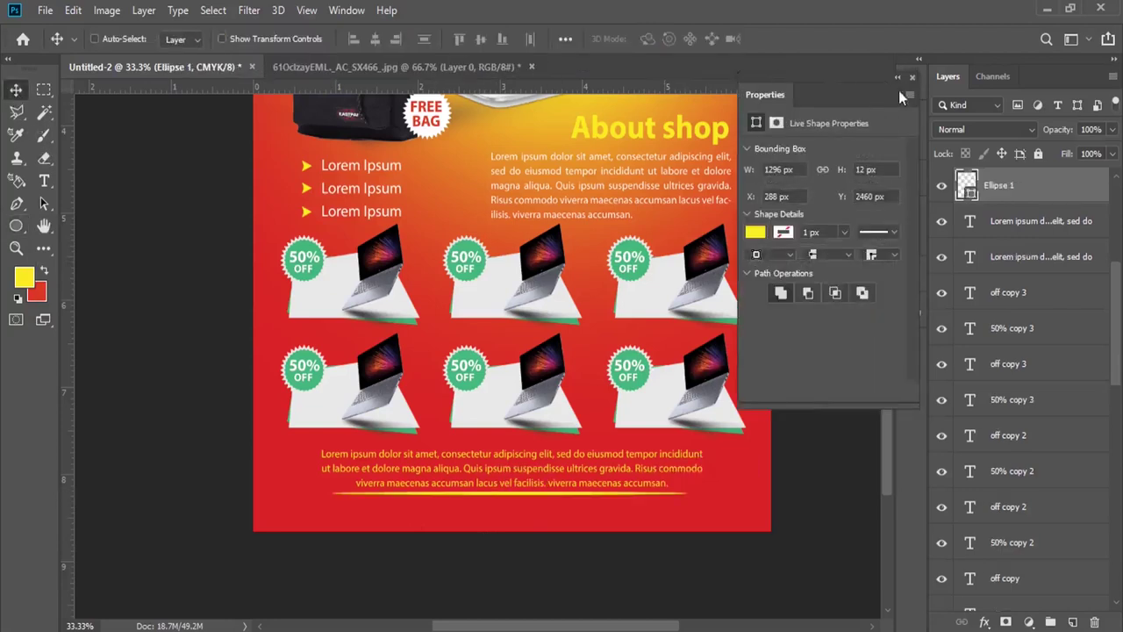
{"action": "left_click", "coordinate": [912, 77]}
{"action": "key", "text": "Down"}
{"action": "key", "text": "Down"}
{"action": "key", "text": "Down"}
{"action": "key", "text": "Down"}
{"action": "key", "text": "Down"}
{"action": "key", "text": "Down"}
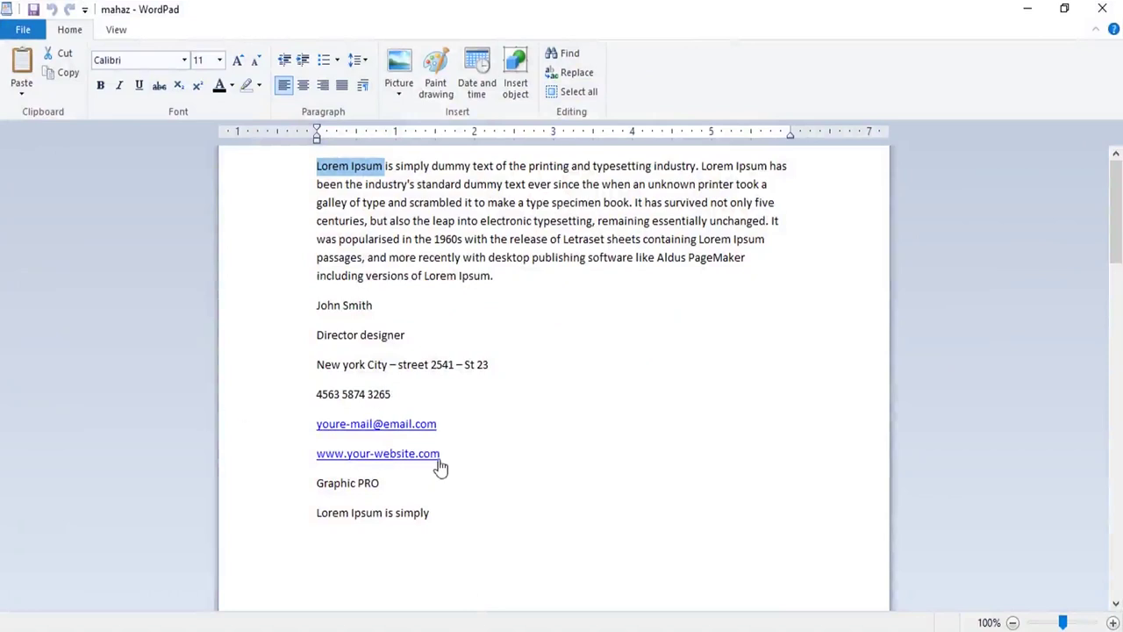
Step: Select the e-mail and website lines in the WordPad notes
{"action": "left_click_drag", "start_coordinate": [392, 394], "coordinate": [317, 396]}
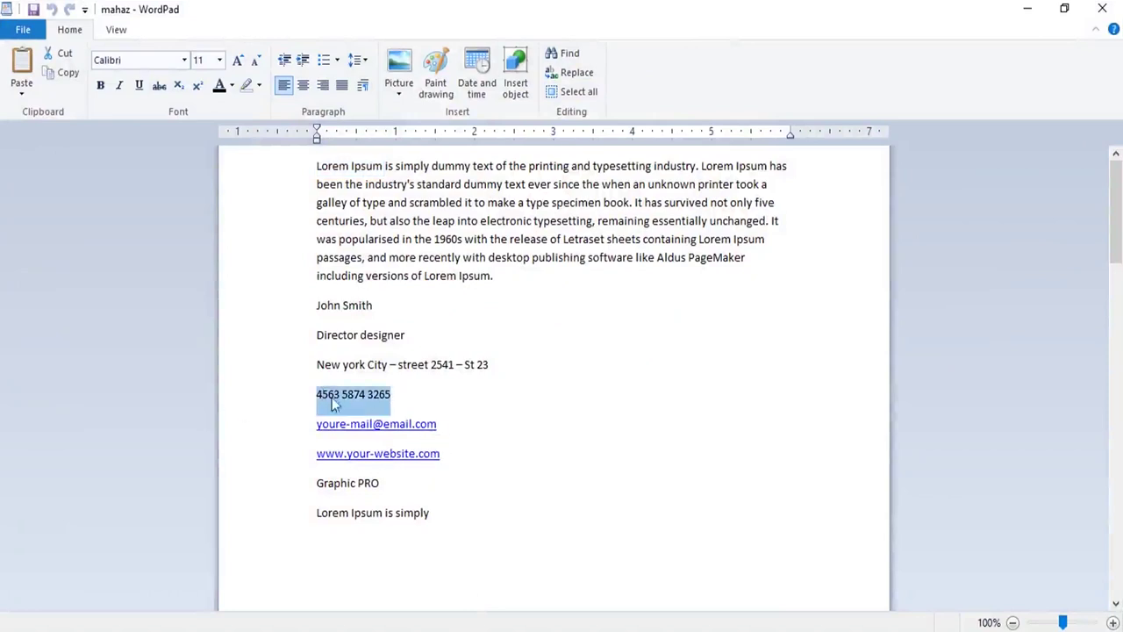
{"action": "left_click_drag", "start_coordinate": [441, 455], "coordinate": [317, 423]}
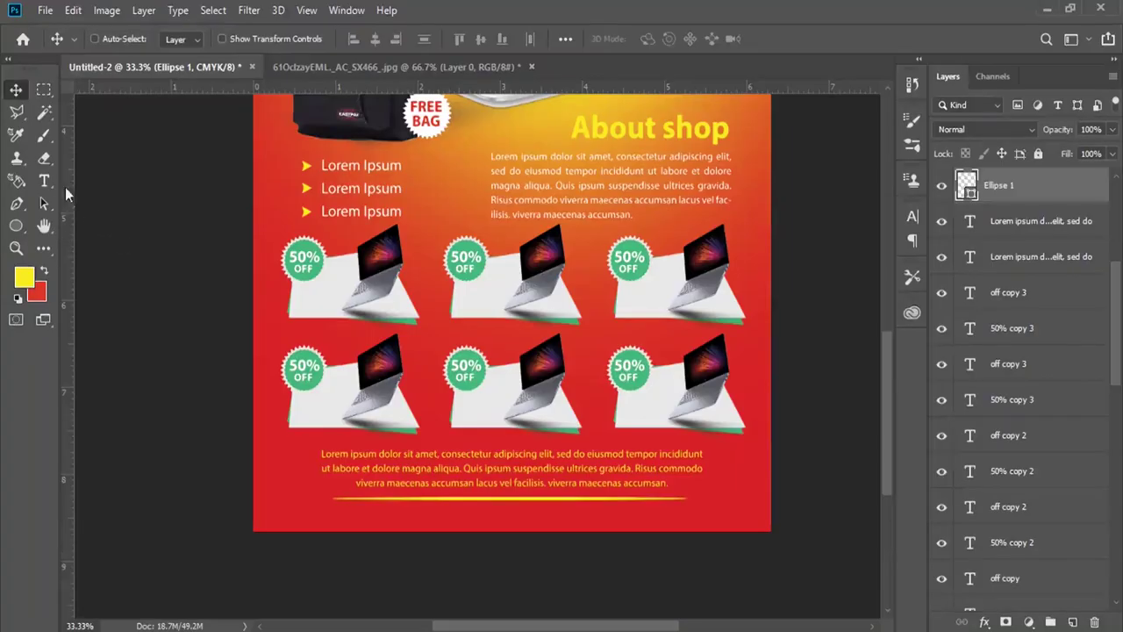
{"action": "left_click", "coordinate": [48, 179]}
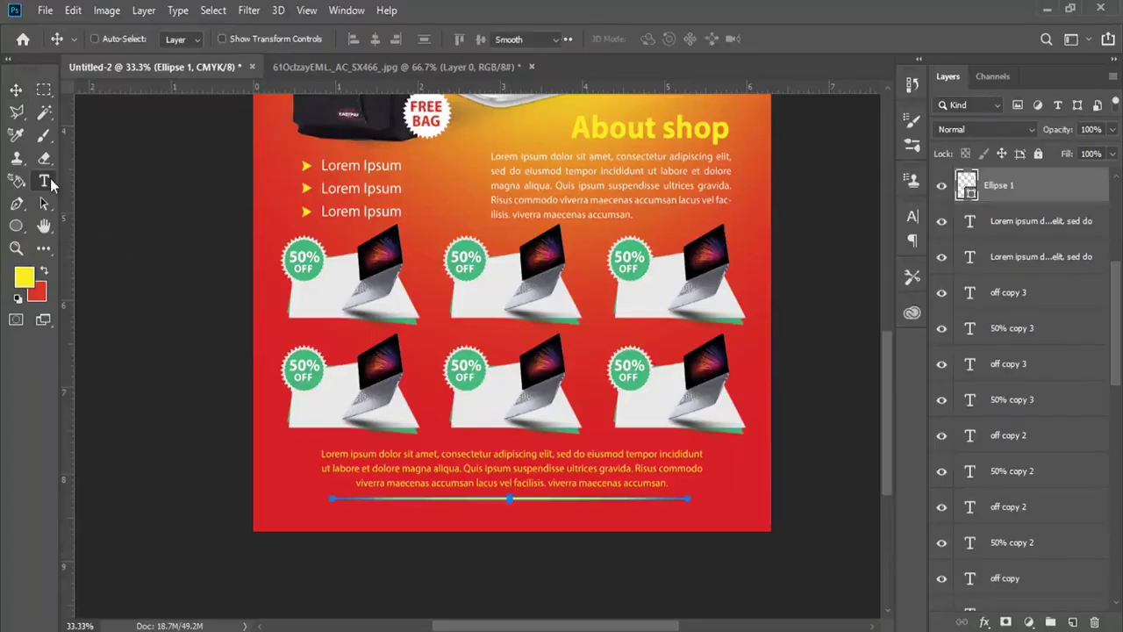
Step: Paste the contact lines below the yellow line, joined on one line with a slash
{"action": "left_click", "coordinate": [365, 519]}
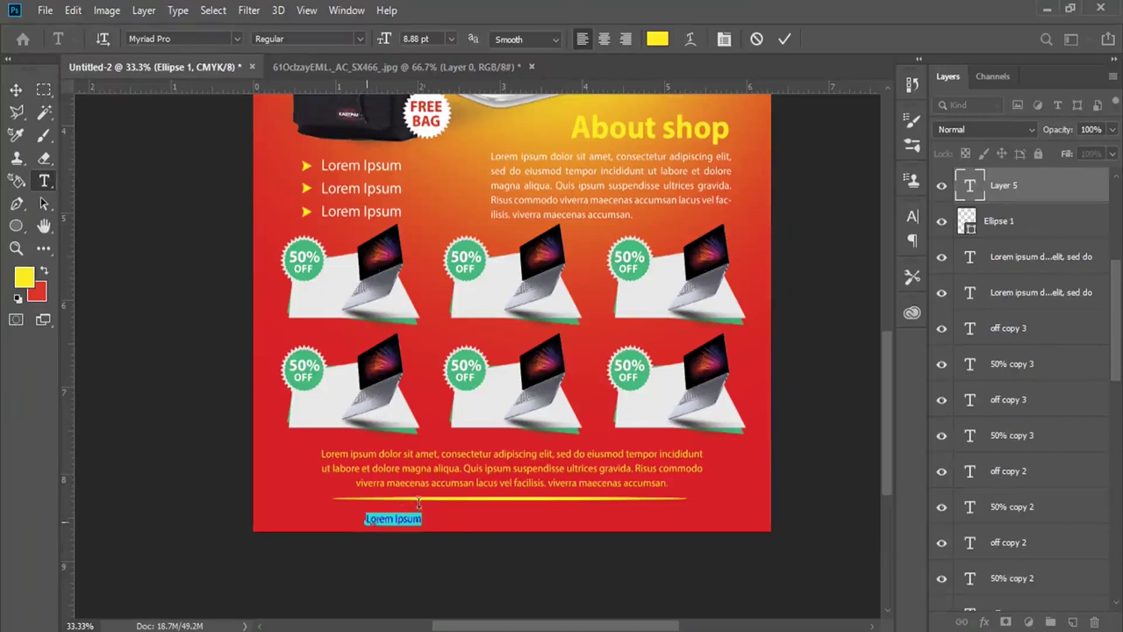
{"action": "right_click", "coordinate": [407, 513]}
{"action": "left_click", "coordinate": [421, 141]}
{"action": "key", "text": "BackSpace"}
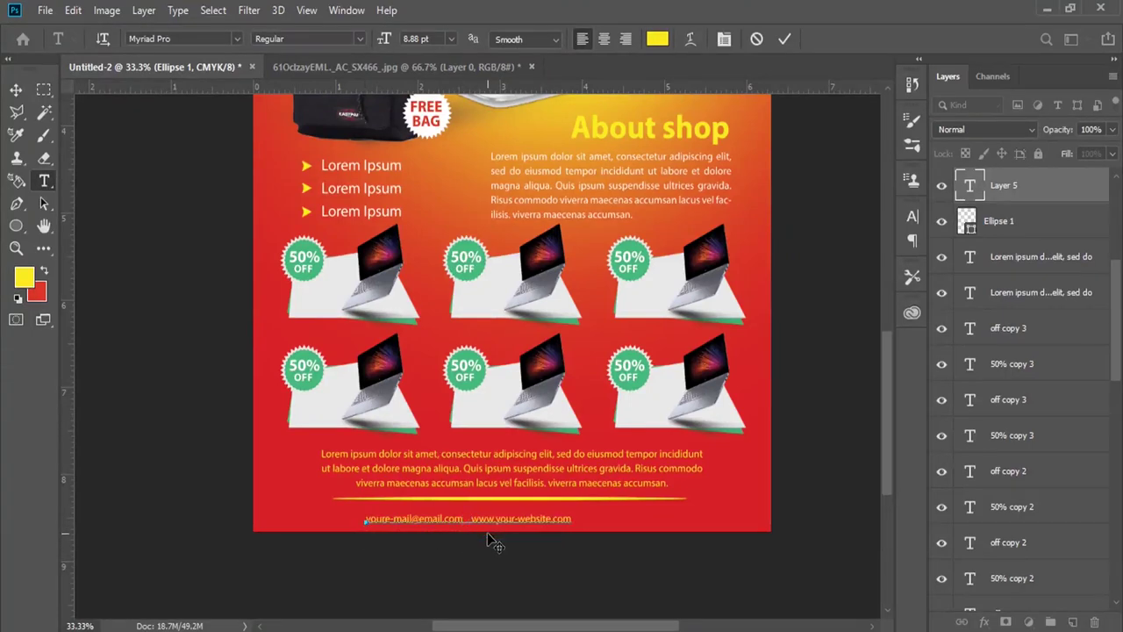
{"action": "type", "text": "/"}
Step: Set the contact line to All Caps with tracking 100 and reposition it in the footer
{"action": "double_click", "coordinate": [510, 519]}
{"action": "triple_click", "coordinate": [495, 518]}
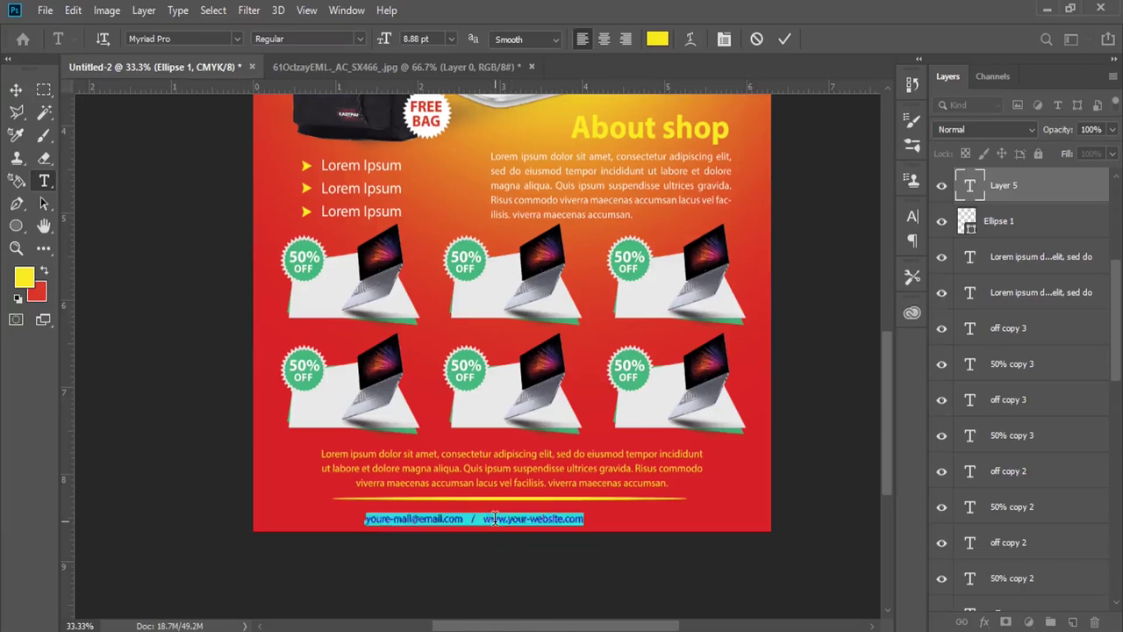
{"action": "left_click", "coordinate": [724, 38]}
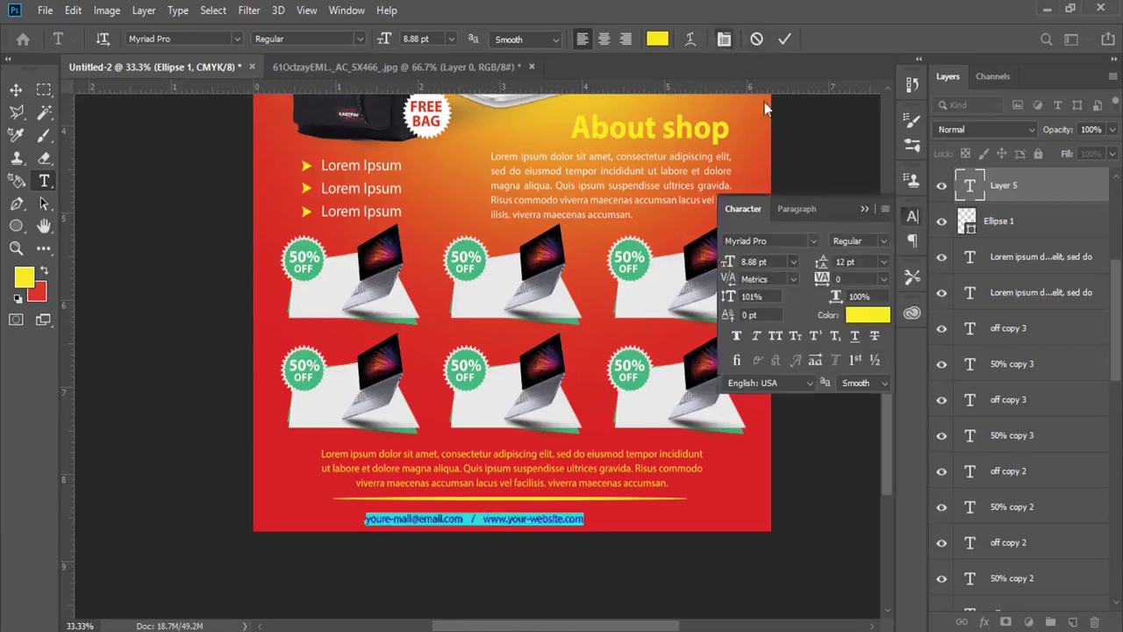
{"action": "left_click", "coordinate": [776, 335]}
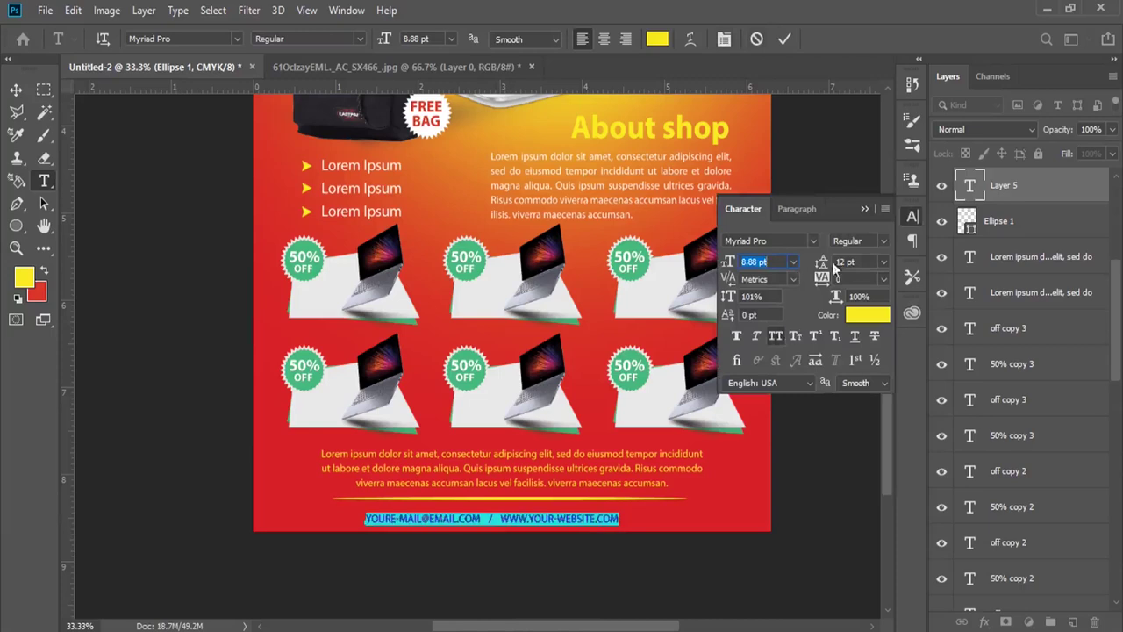
{"action": "left_click_drag", "start_coordinate": [822, 279], "coordinate": [839, 266]}
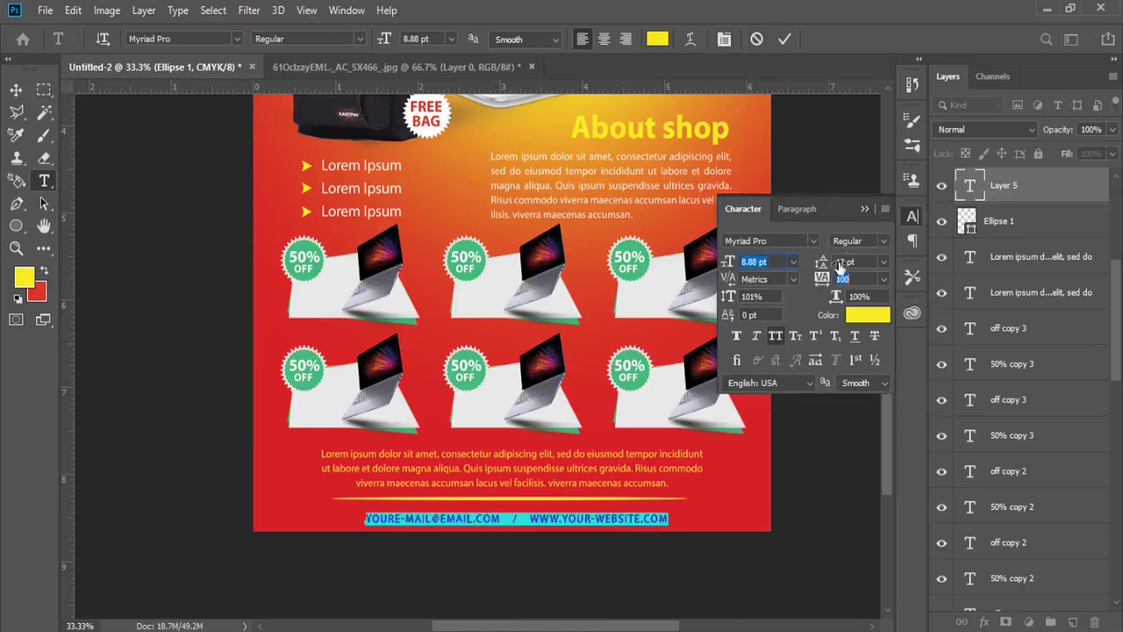
{"action": "left_click", "coordinate": [865, 210]}
{"action": "left_click", "coordinate": [16, 90]}
{"action": "left_click_drag", "start_coordinate": [598, 523], "coordinate": [586, 518]}
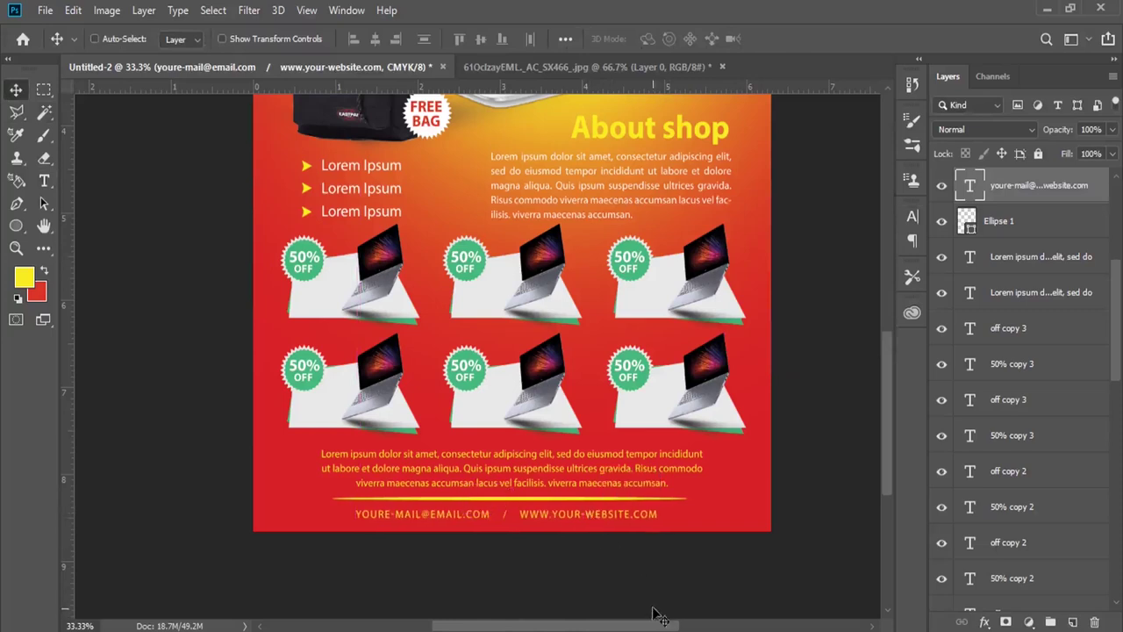
Step: Zoom in on the footer and delete the slash between the email and website
{"action": "left_click", "coordinate": [44, 180]}
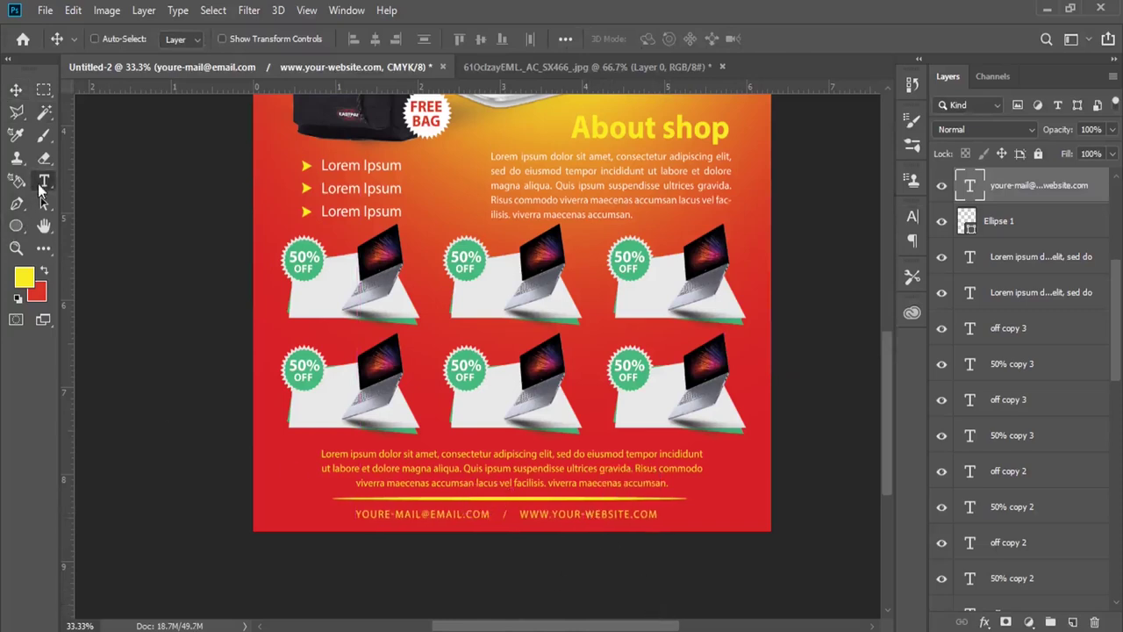
{"action": "left_click", "coordinate": [16, 248]}
{"action": "left_click", "coordinate": [513, 528]}
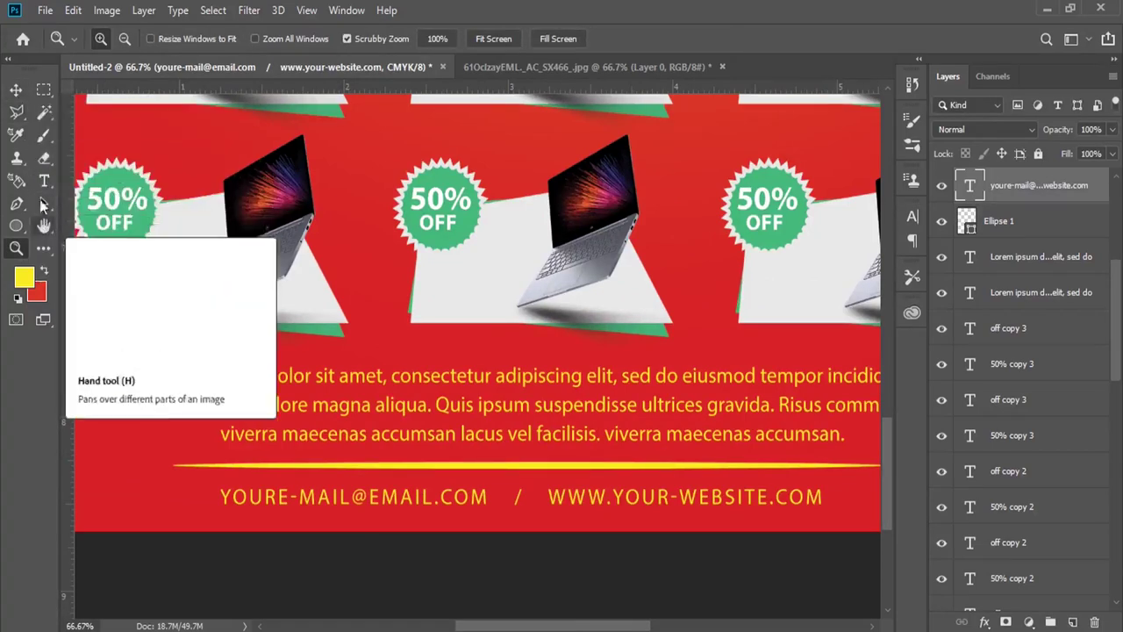
{"action": "left_click", "coordinate": [44, 180]}
{"action": "double_click", "coordinate": [517, 497]}
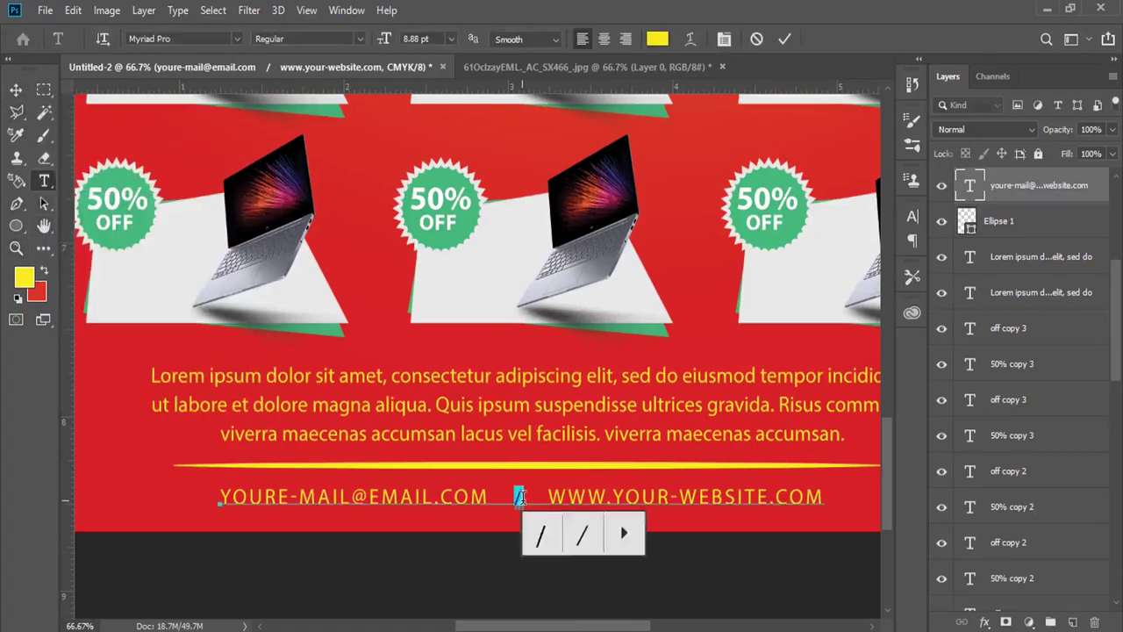
{"action": "key", "text": "BackSpace"}
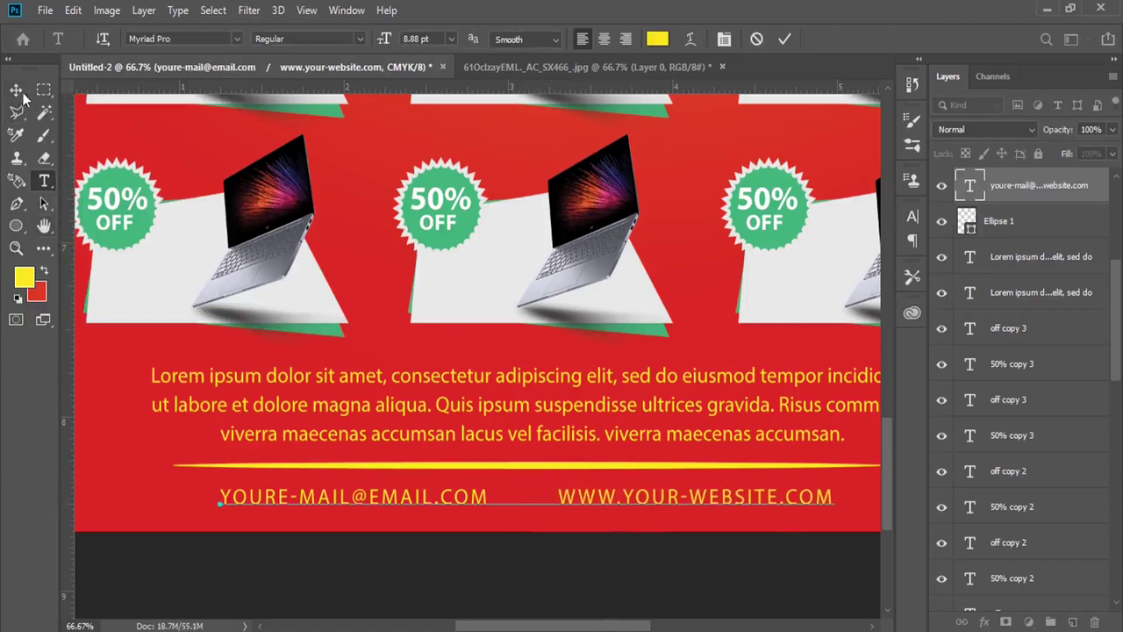
{"action": "left_click", "coordinate": [16, 89]}
{"action": "right_click", "coordinate": [16, 226]}
Step: Draw a yellow globe custom shape between the email and website
{"action": "left_click", "coordinate": [65, 297]}
{"action": "left_click", "coordinate": [650, 38]}
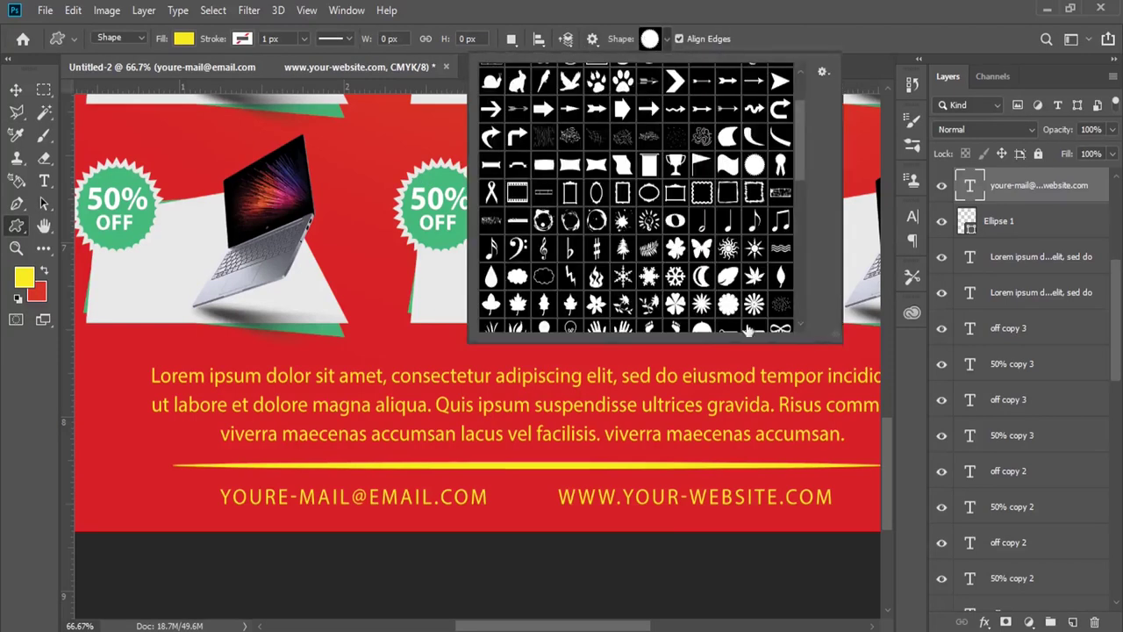
{"action": "left_click_drag", "start_coordinate": [833, 336], "coordinate": [923, 446]}
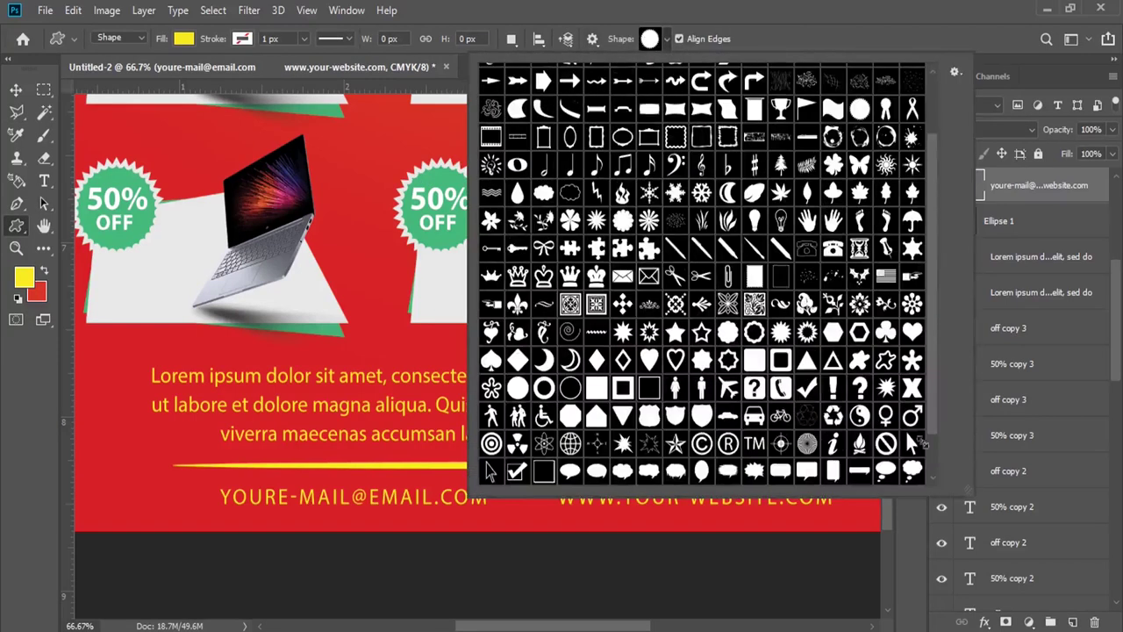
{"action": "scroll", "coordinate": [931, 435], "scroll_direction": "down", "scroll_amount": 2}
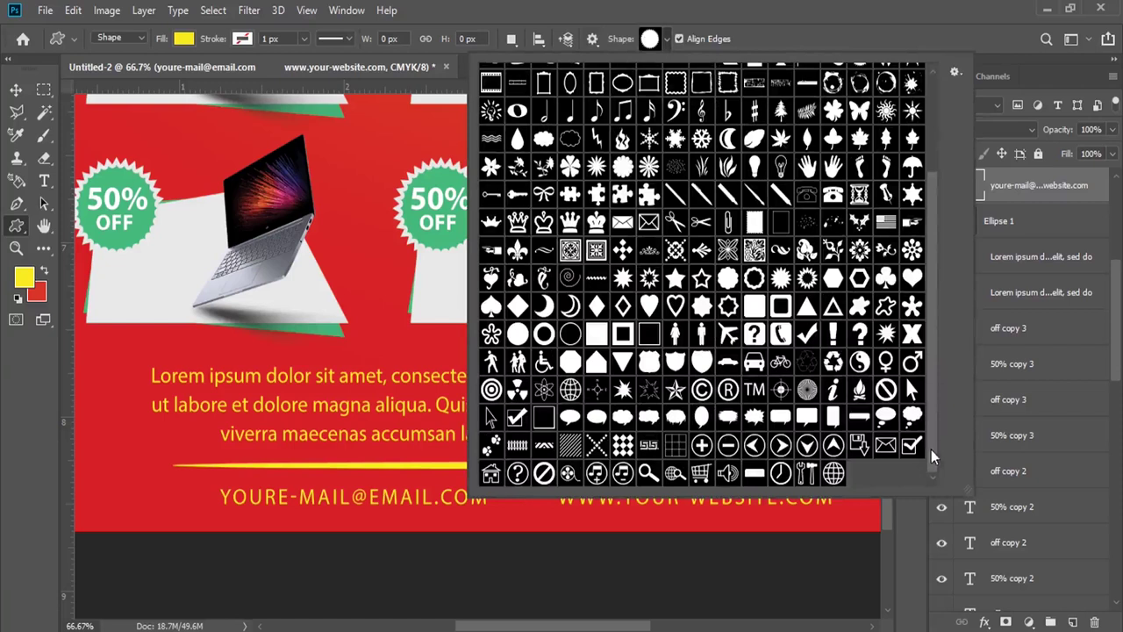
{"action": "double_click", "coordinate": [835, 474]}
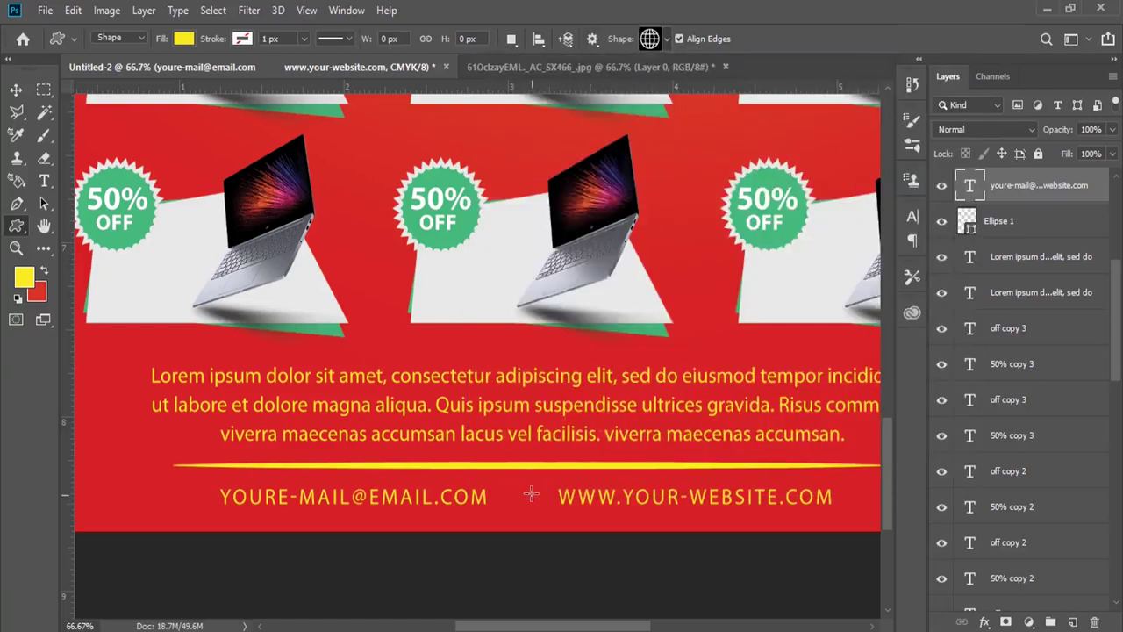
{"action": "left_click_drag", "start_coordinate": [513, 483], "coordinate": [543, 512]}
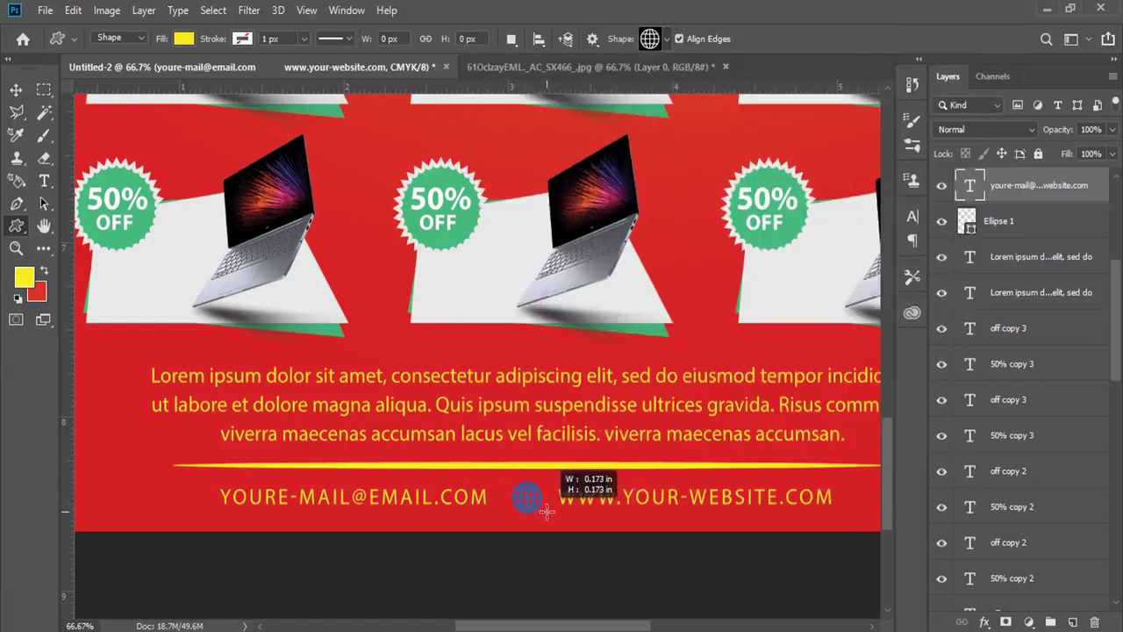
{"action": "key", "text": "v"}
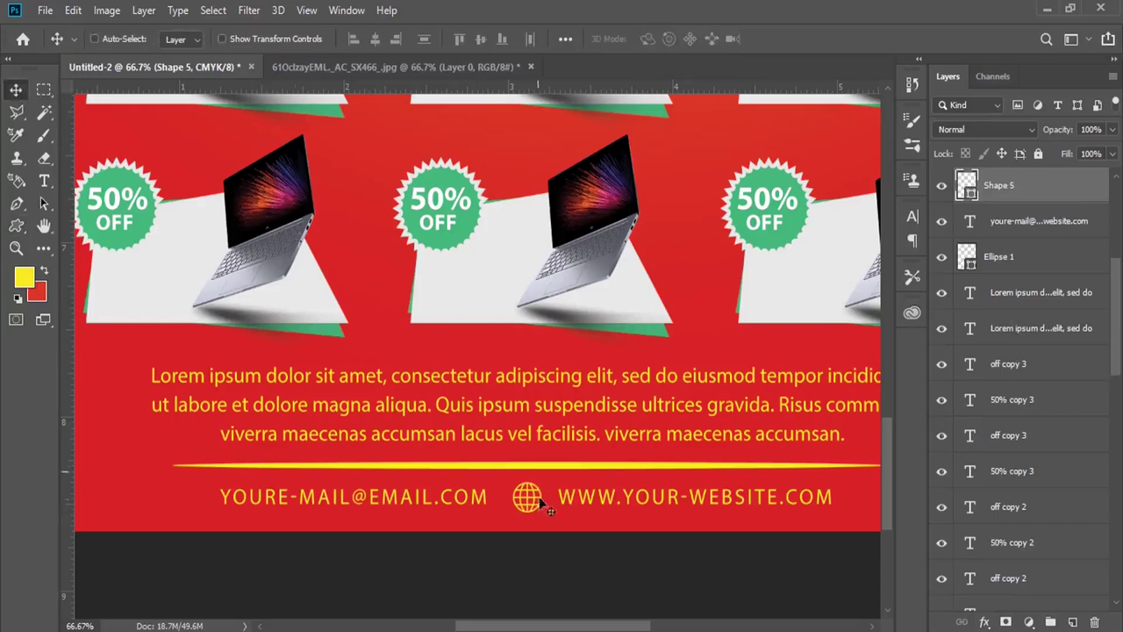
Step: Draw a yellow envelope custom shape before the email address
{"action": "left_click", "coordinate": [17, 225]}
{"action": "left_click", "coordinate": [650, 42]}
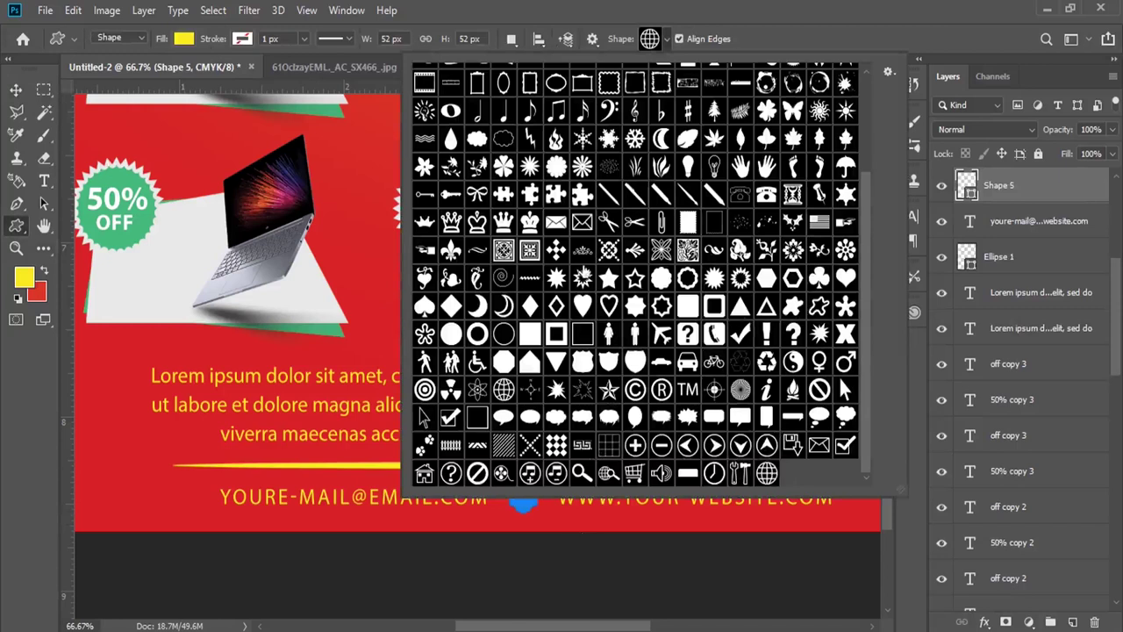
{"action": "double_click", "coordinate": [556, 221]}
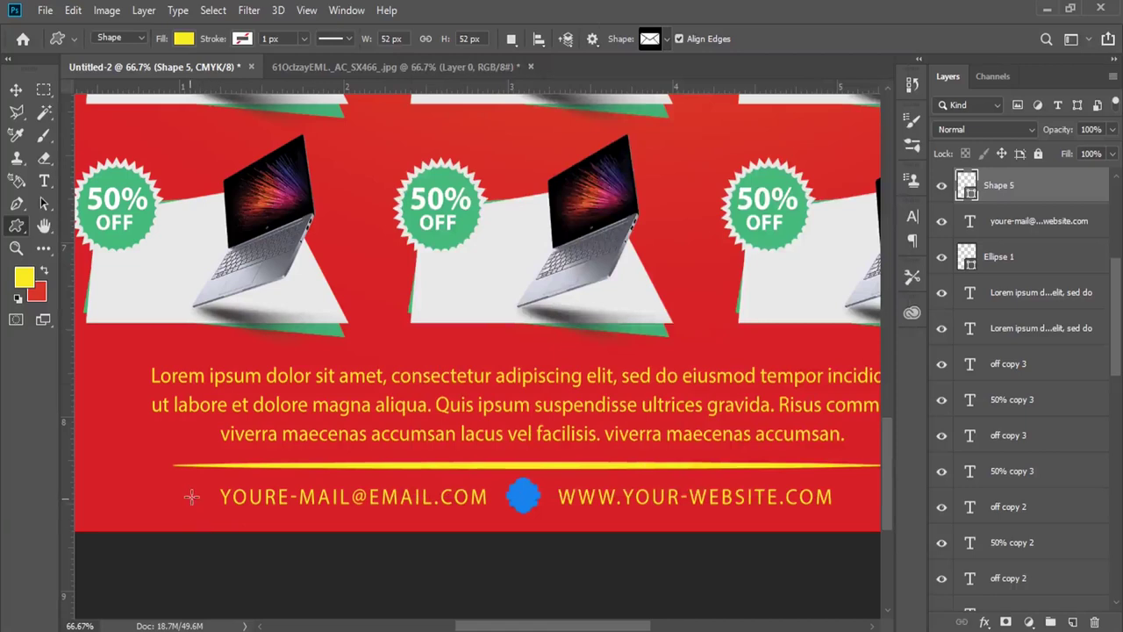
{"action": "left_click_drag", "start_coordinate": [170, 482], "coordinate": [207, 501]}
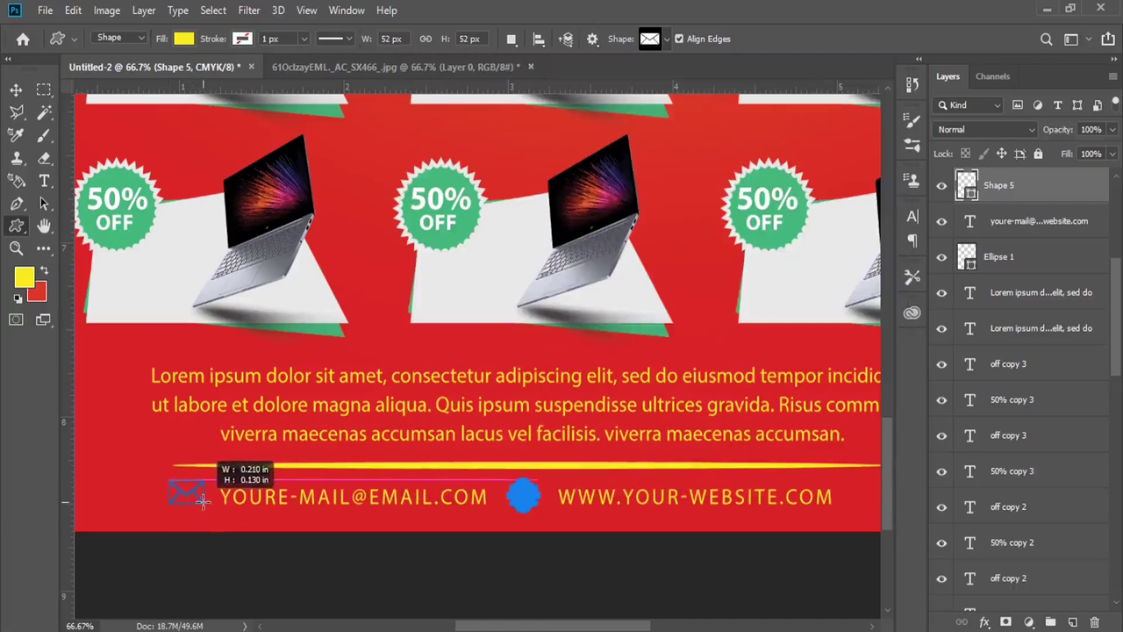
{"action": "left_click_drag", "start_coordinate": [207, 501], "coordinate": [209, 505]}
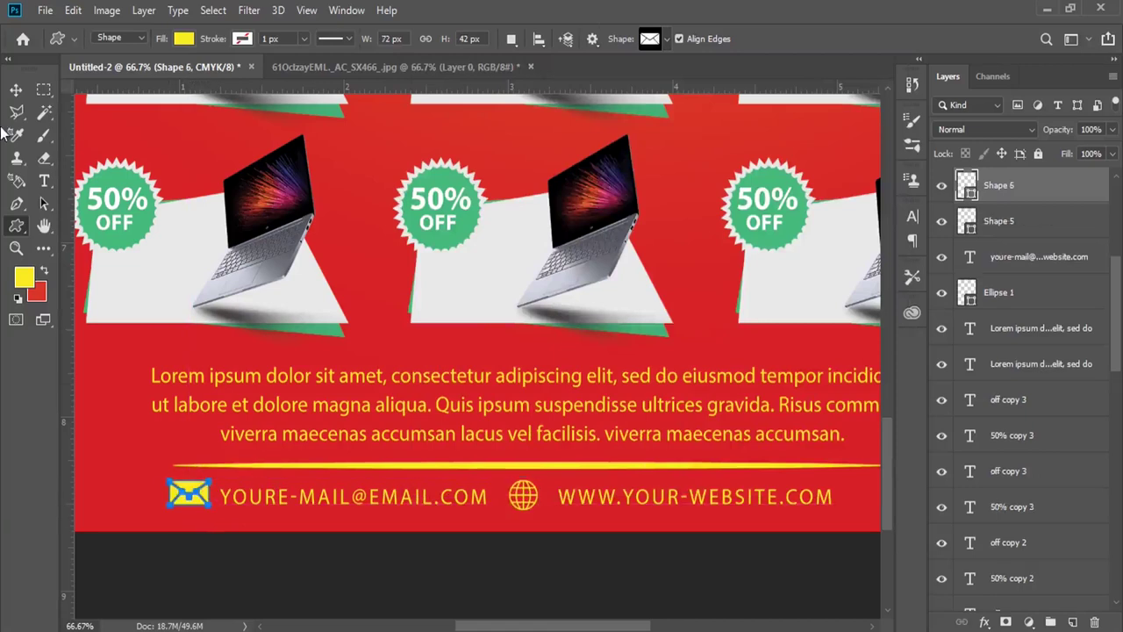
Step: Nudge the contact text slightly right and select the globe shape layer
{"action": "left_click", "coordinate": [16, 89]}
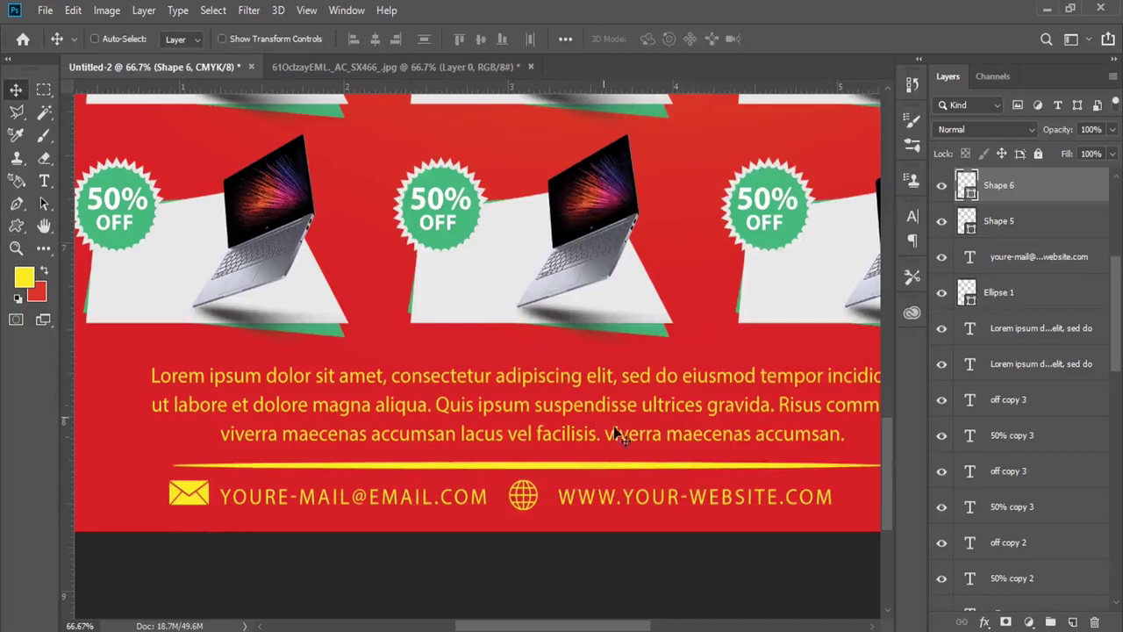
{"action": "right_click", "coordinate": [430, 511]}
{"action": "left_click", "coordinate": [457, 504]}
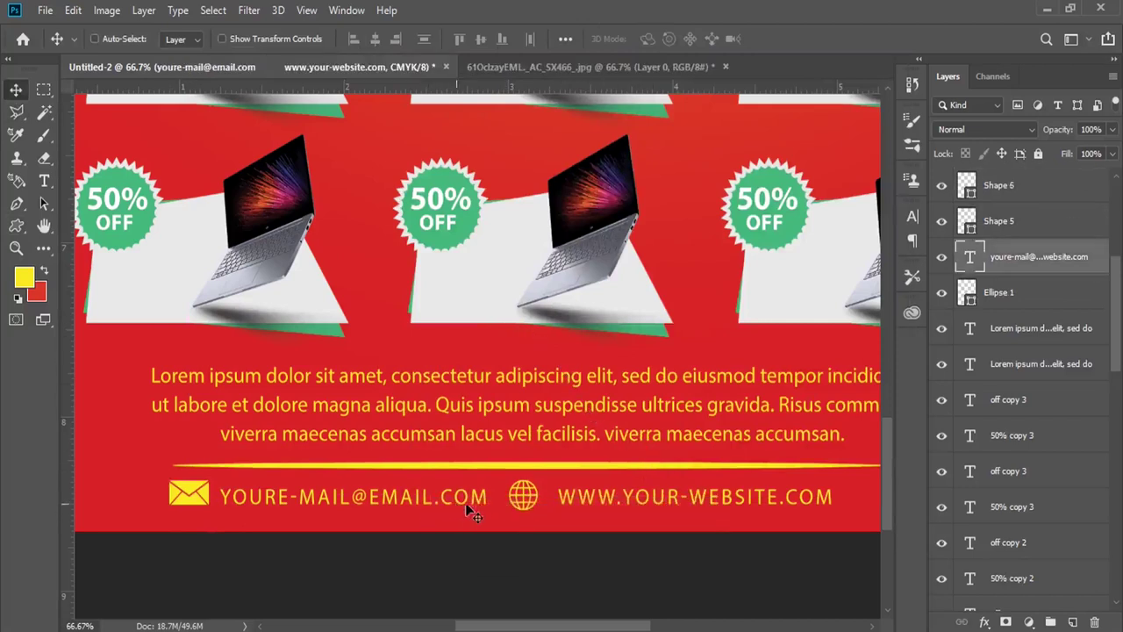
{"action": "key", "text": "Right"}
{"action": "key", "text": "Right"}
{"action": "key", "text": "Right"}
{"action": "right_click", "coordinate": [526, 508]}
{"action": "left_click", "coordinate": [524, 506]}
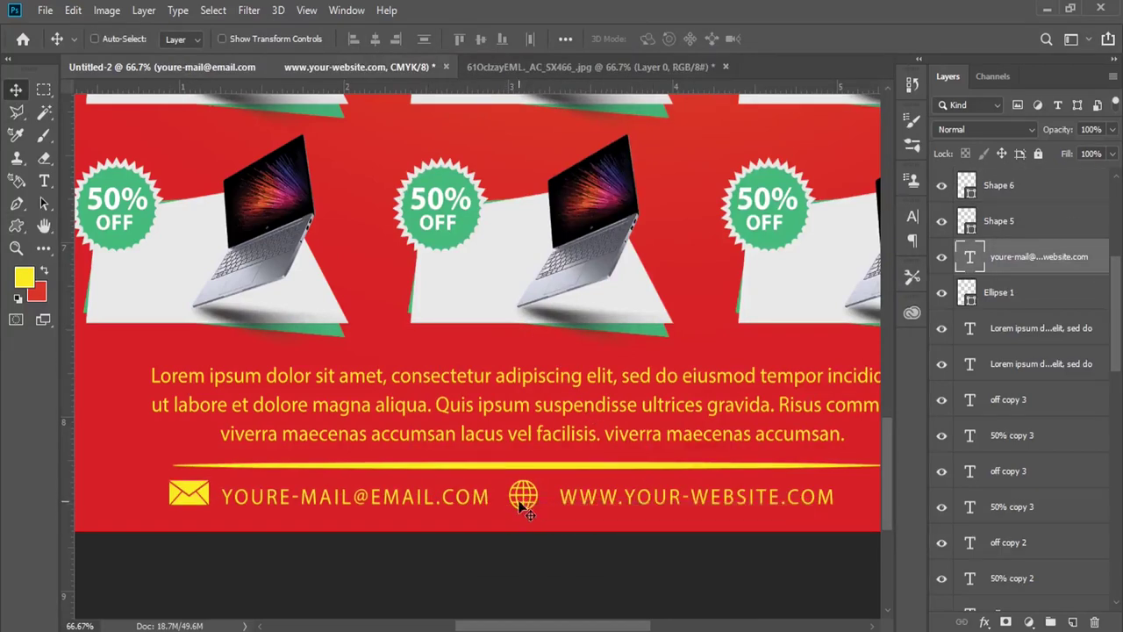
{"action": "right_click", "coordinate": [518, 507]}
{"action": "left_click", "coordinate": [526, 519]}
Step: Fit the flyer on screen and nudge the contact text, globe and envelope right together
{"action": "right_click", "coordinate": [472, 506]}
{"action": "left_click", "coordinate": [474, 506]}
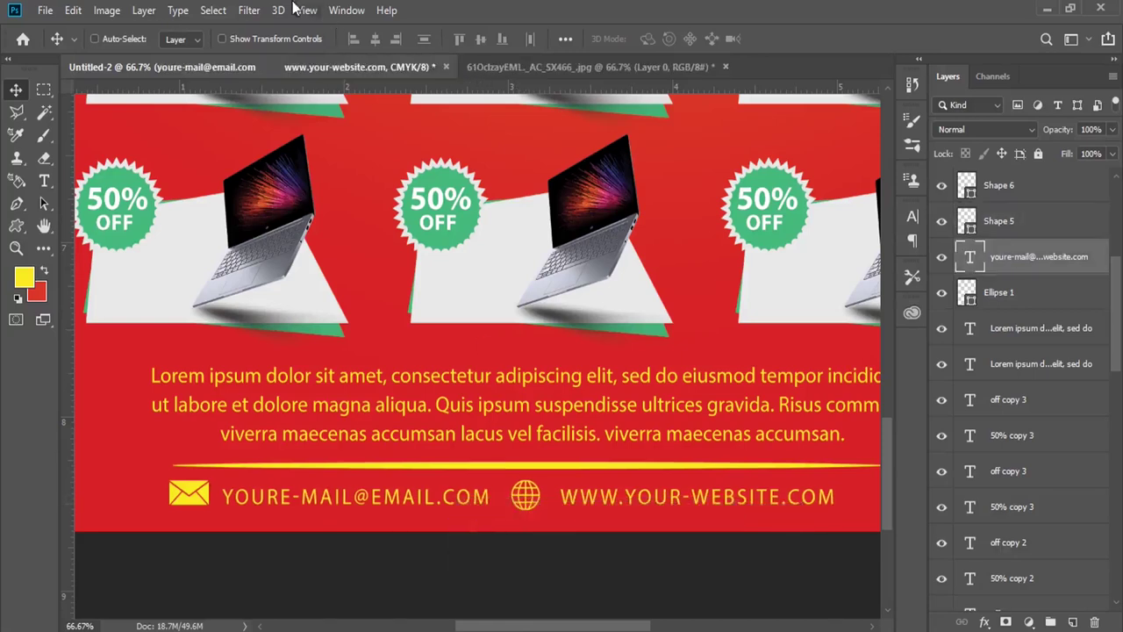
{"action": "left_click", "coordinate": [306, 10]}
{"action": "left_click", "coordinate": [419, 168]}
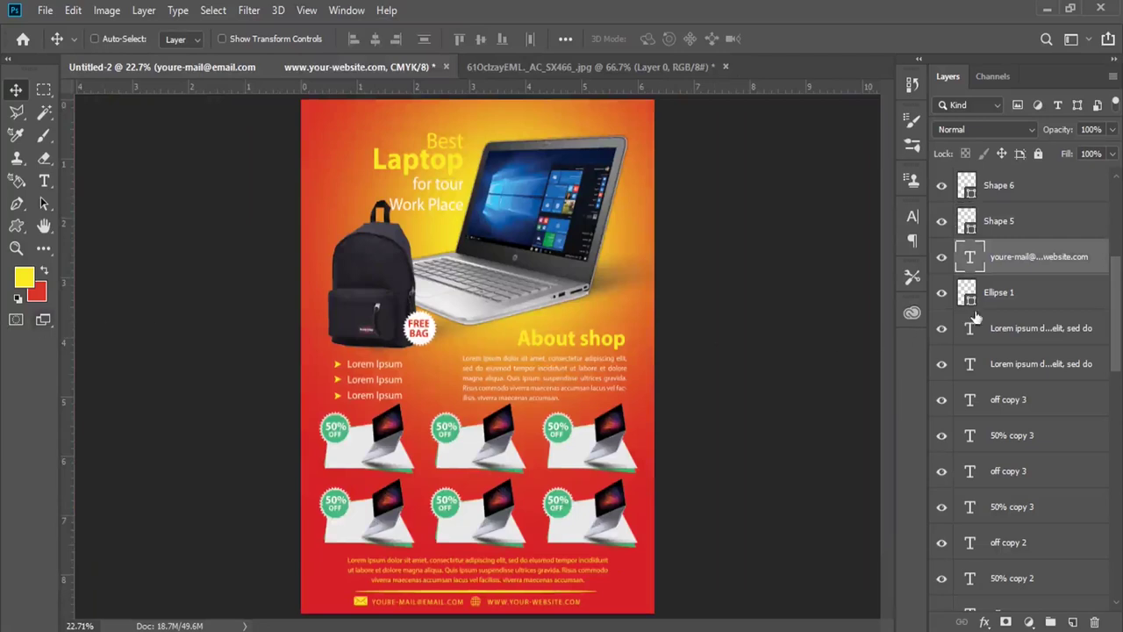
{"action": "left_click", "coordinate": [997, 224], "text": "shift"}
{"action": "left_click", "coordinate": [983, 189], "text": "shift"}
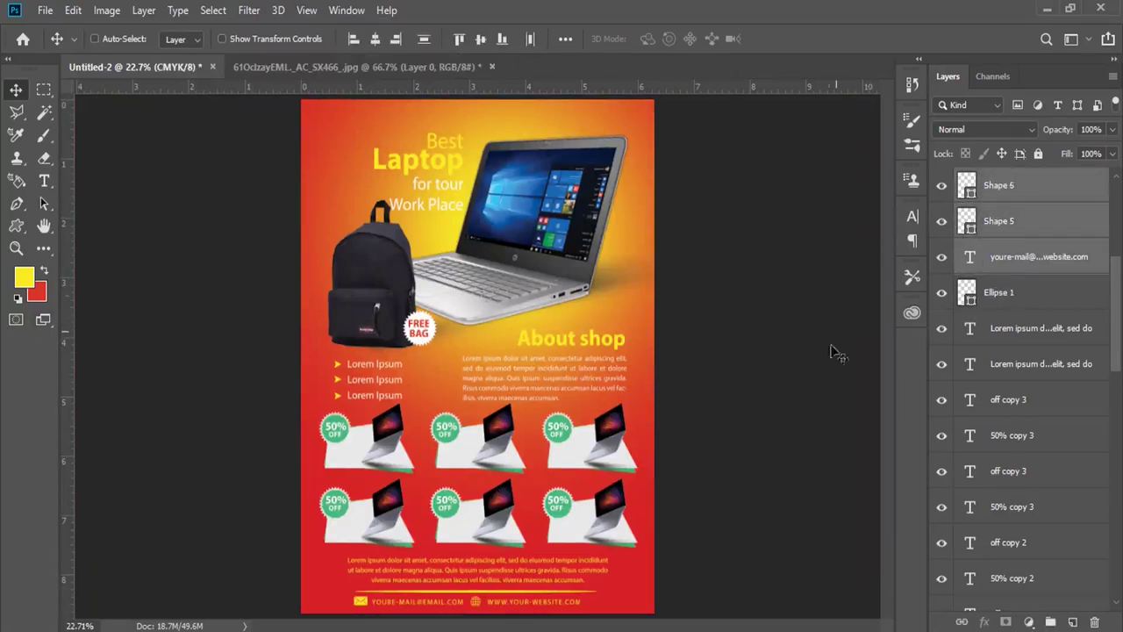
{"action": "key", "text": "shift+Right"}
{"action": "key", "text": "shift+Right"}
{"action": "key", "text": "shift+Right"}
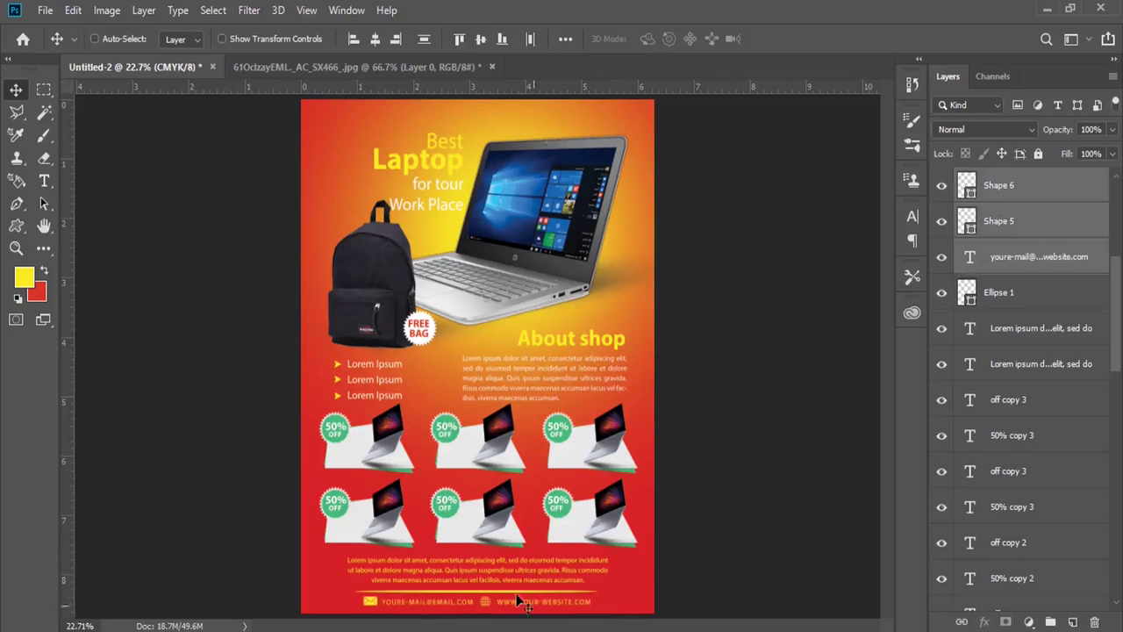